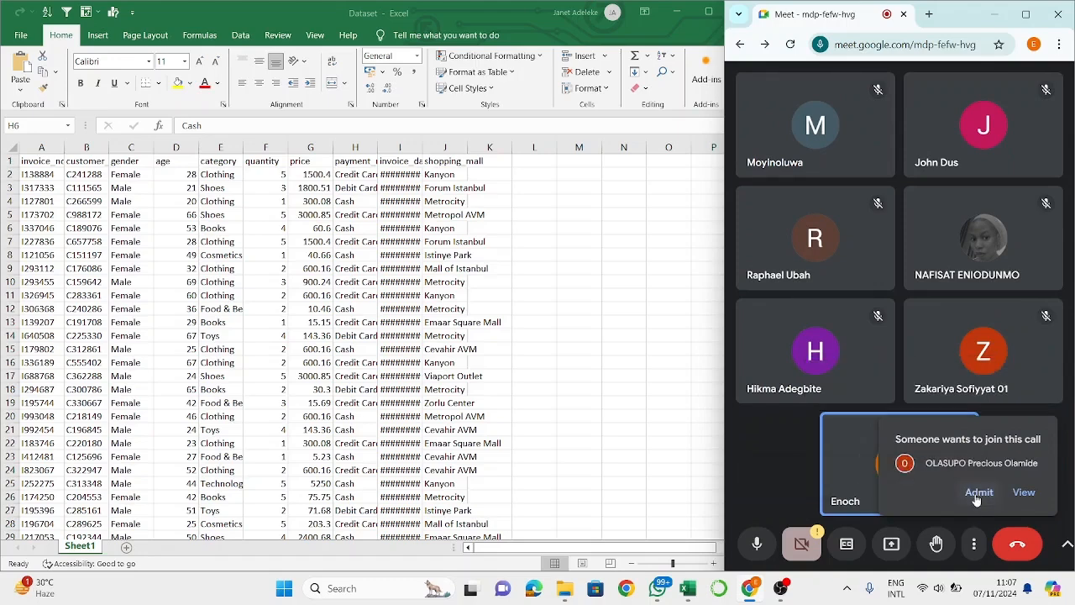
# - Admit the waiting participants to the Google Meet call
pyautogui.click(978, 494)
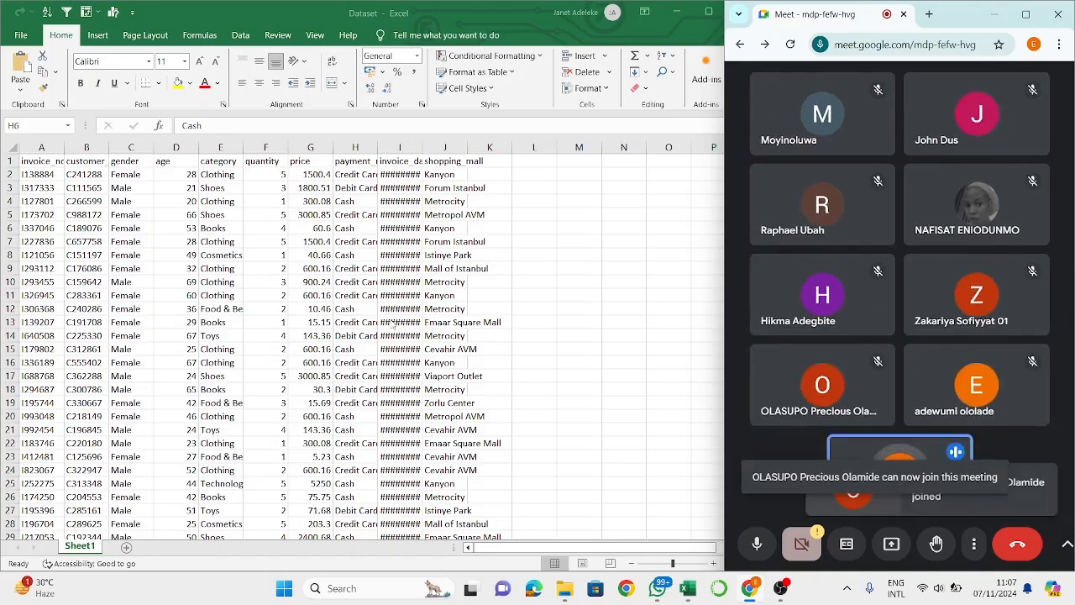
pyautogui.click(263, 255)
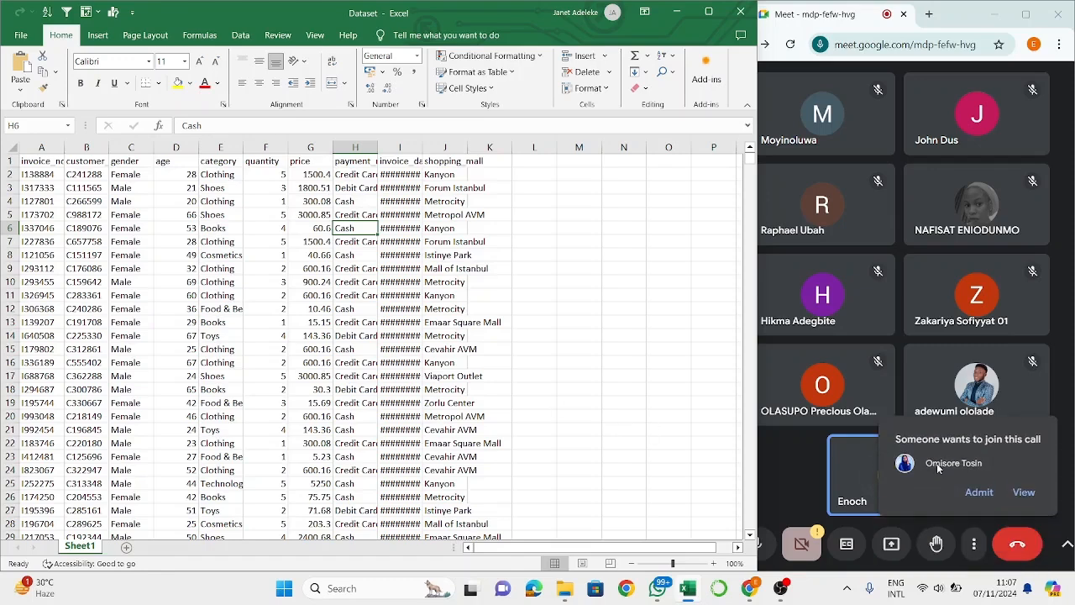
pyautogui.click(974, 492)
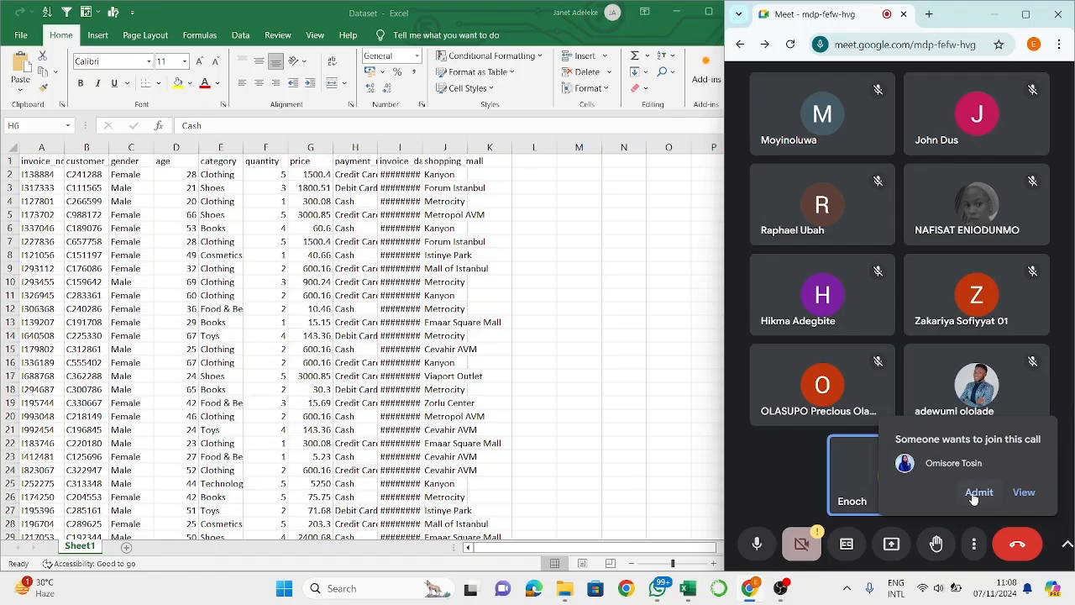
pyautogui.click(977, 493)
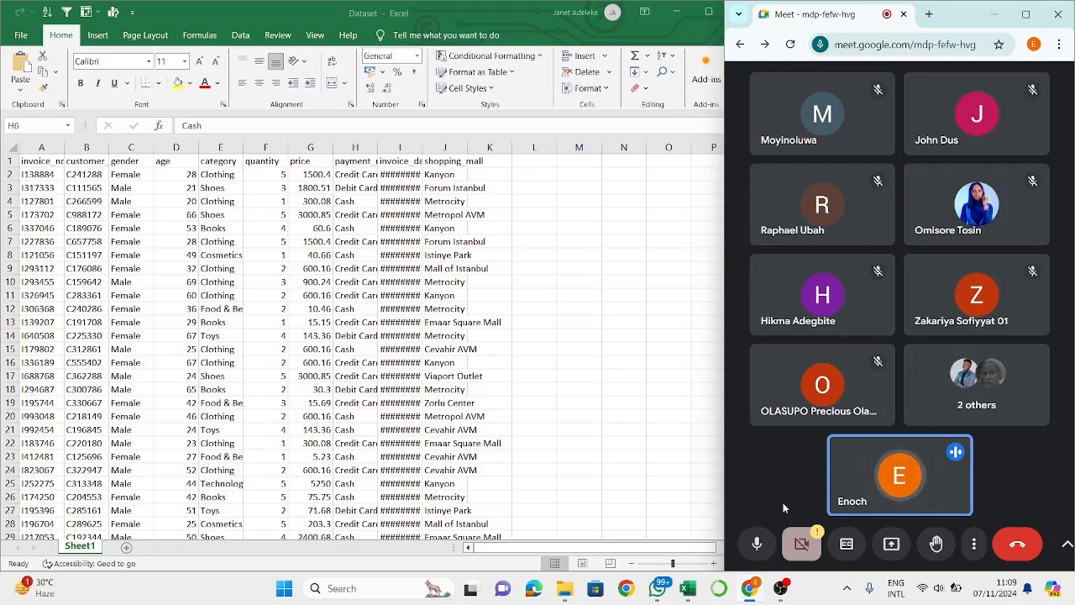
pyautogui.moveTo(837, 468)
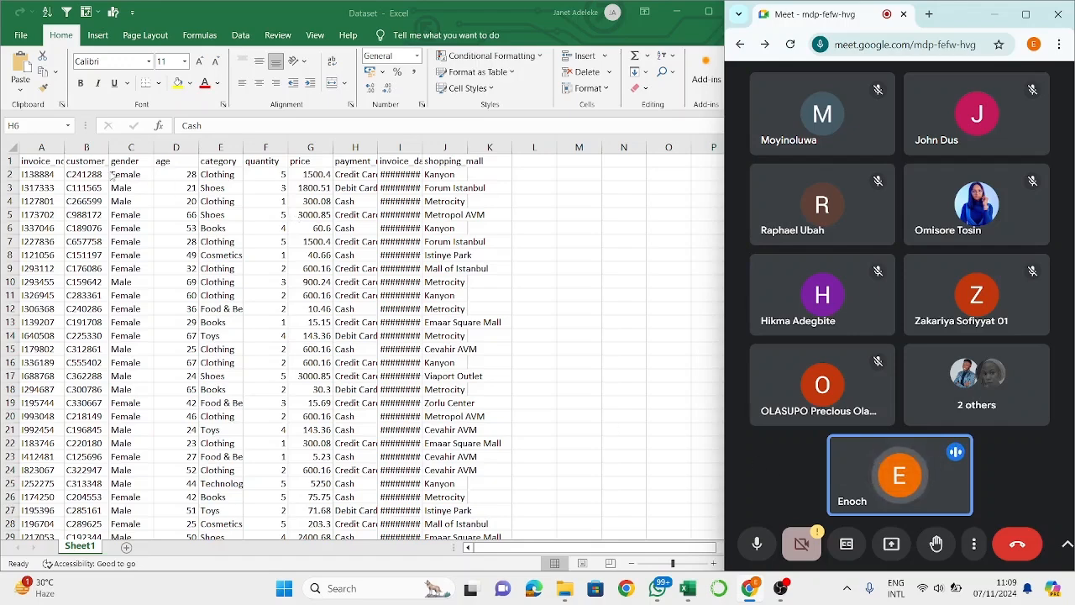
pyautogui.click(39, 165)
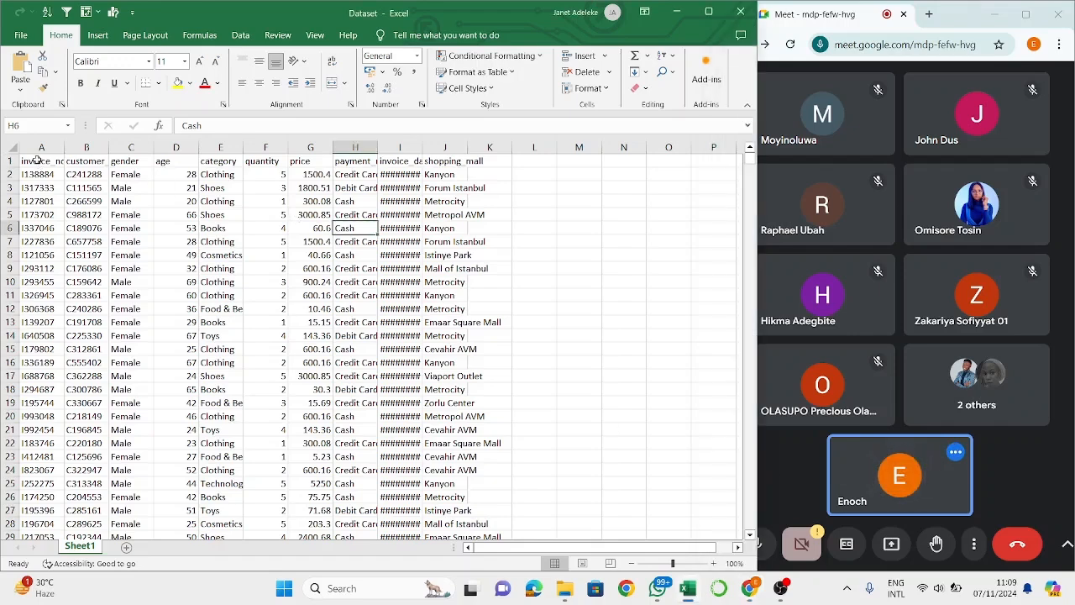
pyautogui.click(37, 159)
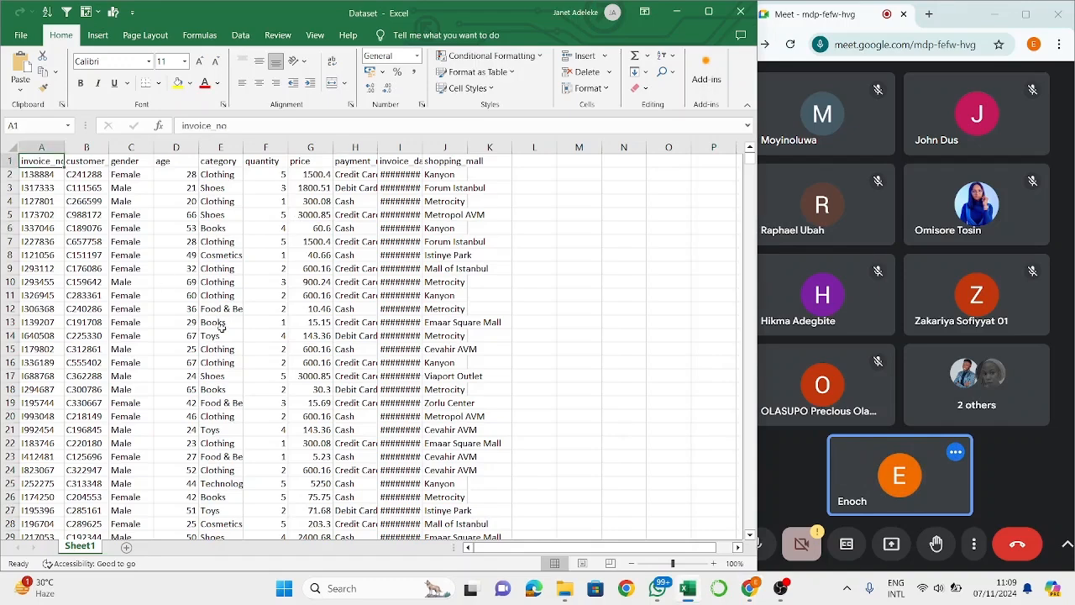
pyautogui.click(298, 417)
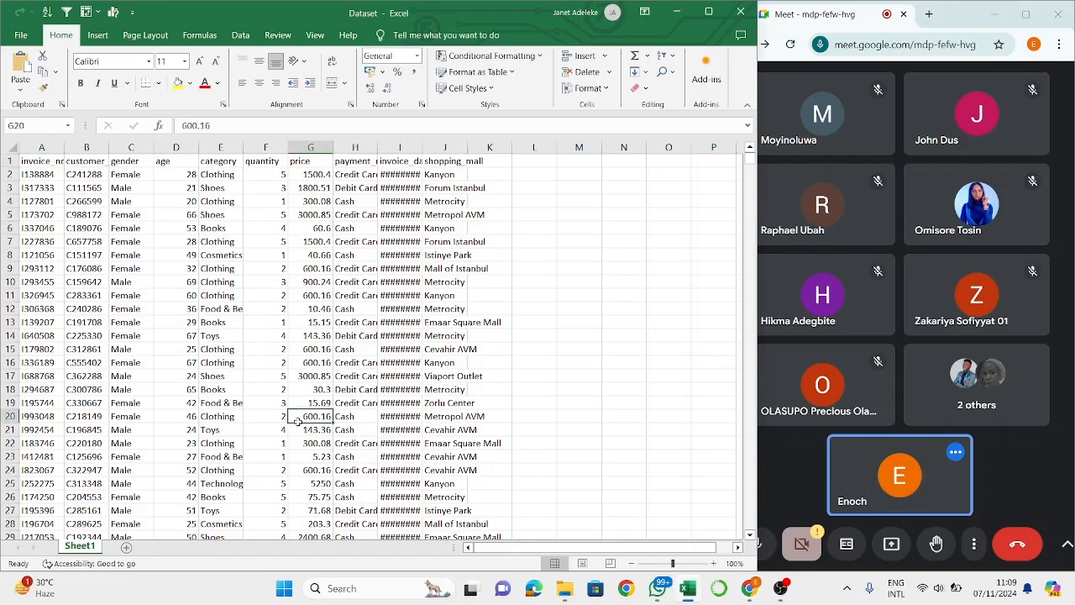
pyautogui.click(284, 359)
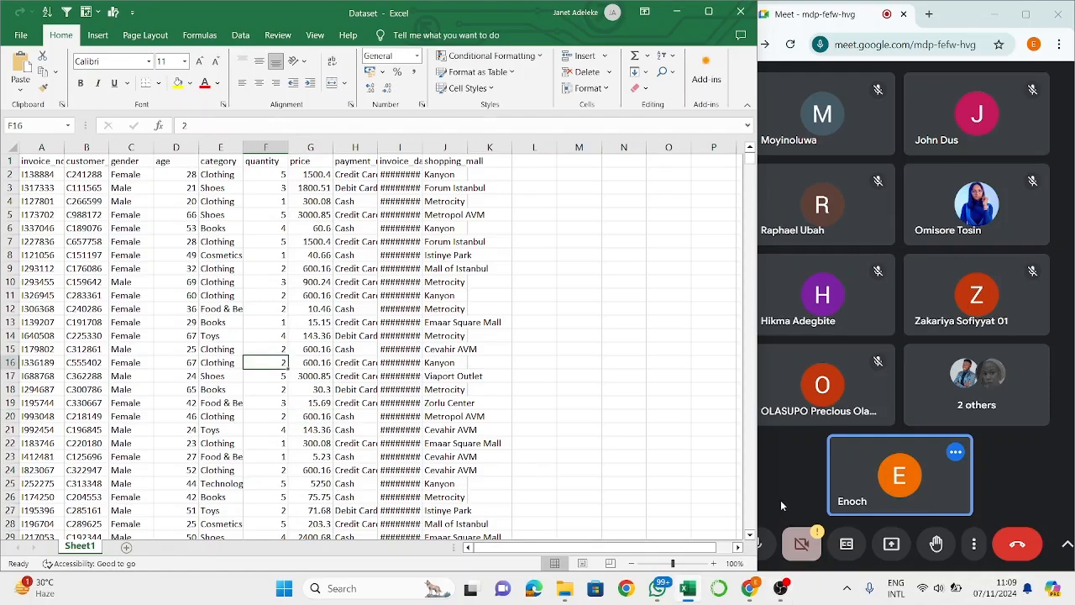
pyautogui.click(973, 543)
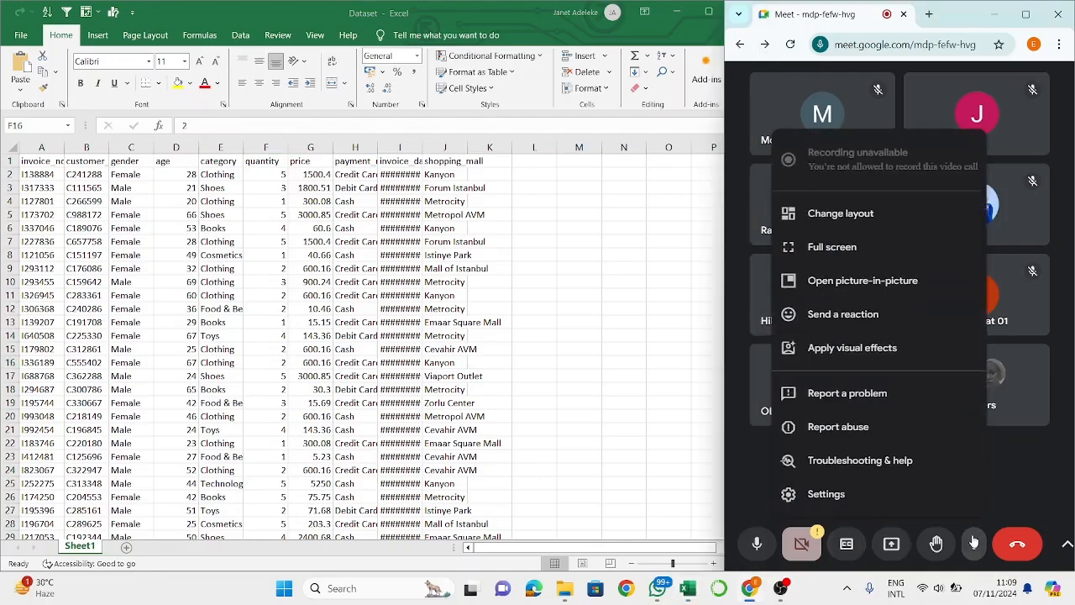
pyautogui.click(1021, 494)
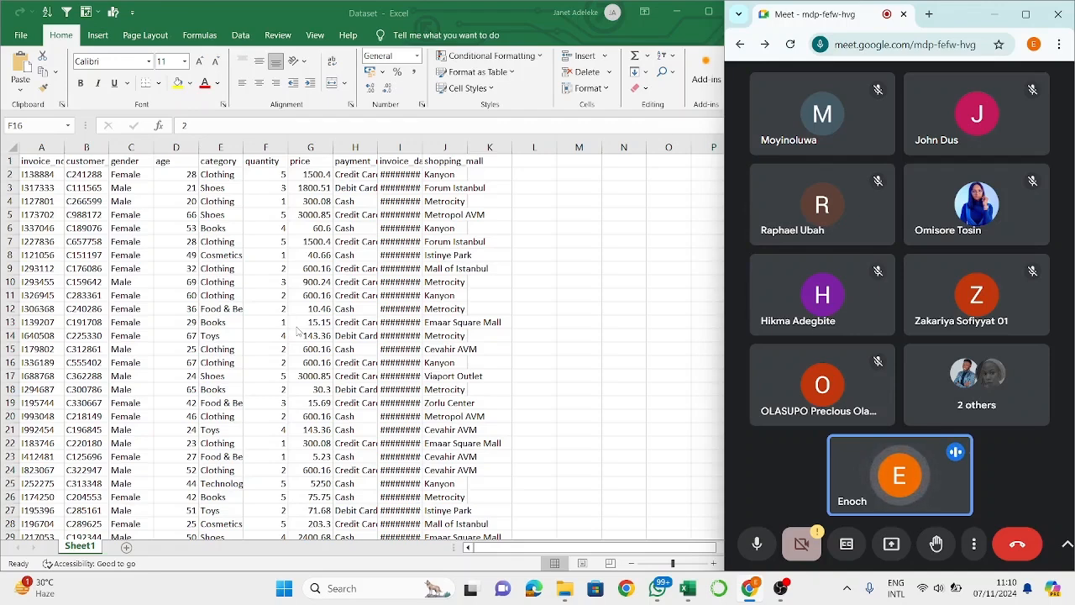
# - Examine the gender, quantity, age and price columns of the dataset, selecting them one at a time
pyautogui.click(133, 147)
pyautogui.click(267, 145)
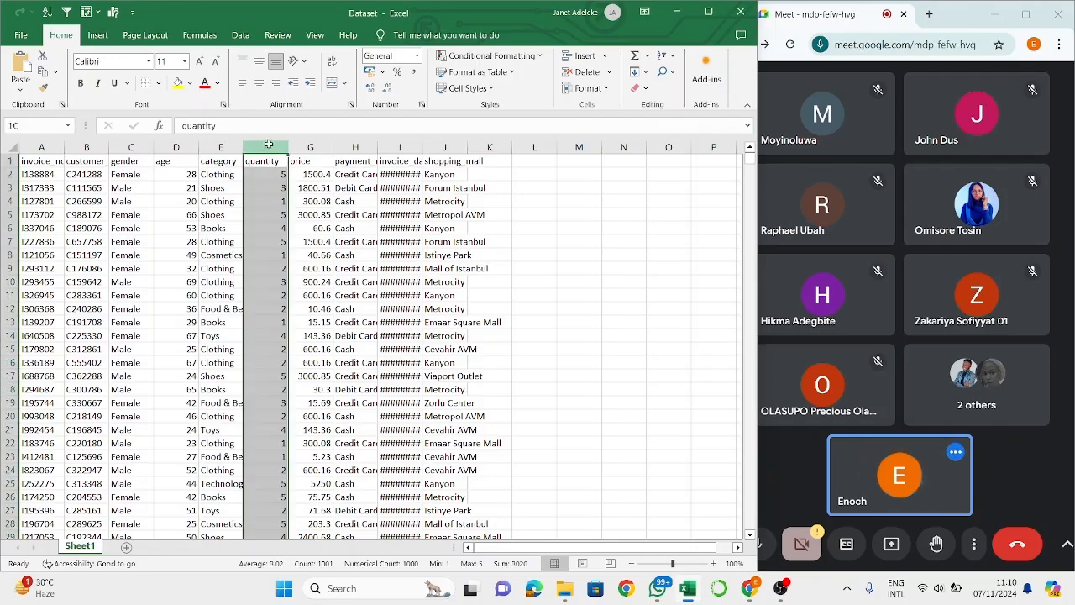
pyautogui.click(131, 148)
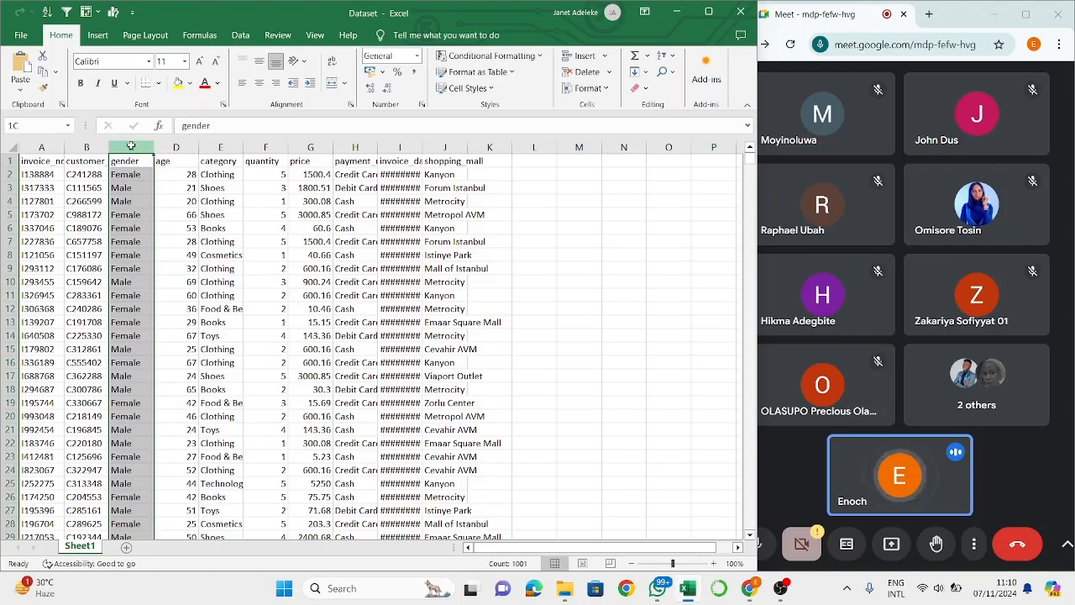
pyautogui.click(143, 217)
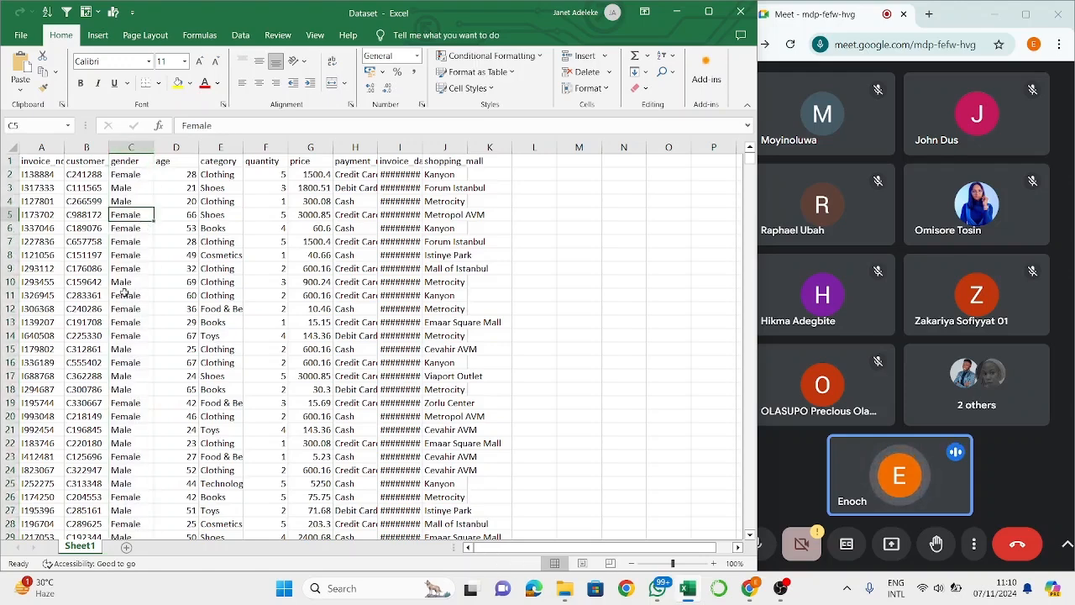
pyautogui.click(265, 147)
pyautogui.click(131, 147)
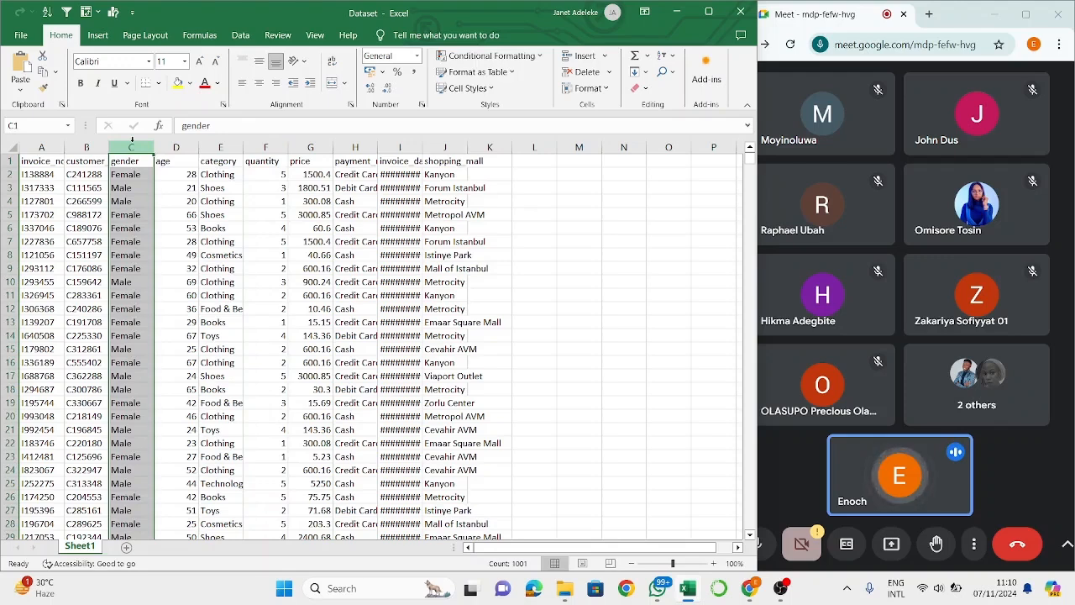
pyautogui.click(278, 142)
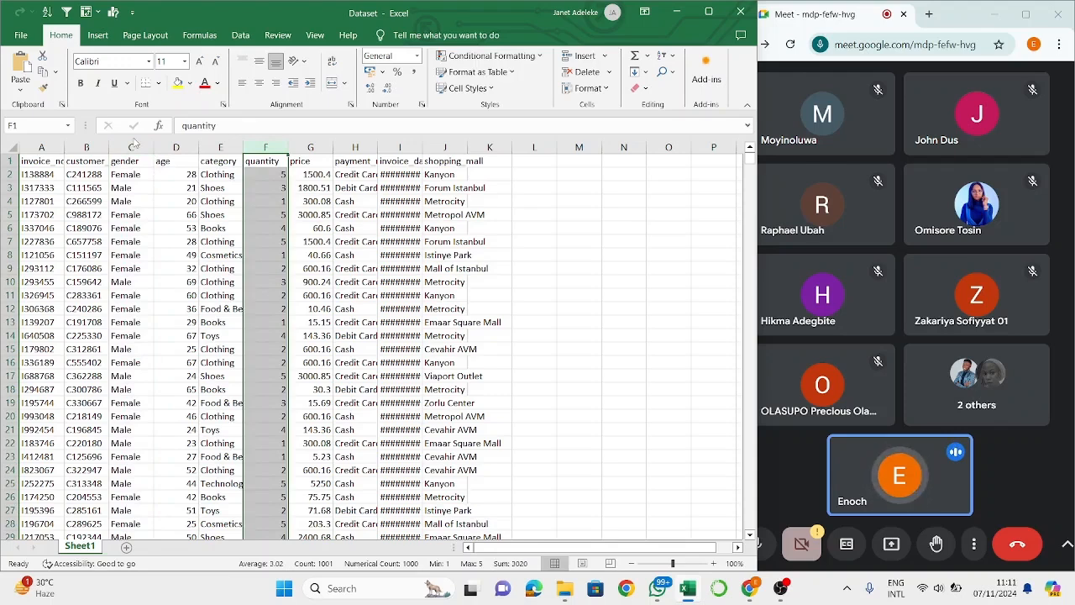
pyautogui.moveTo(132, 167); pyautogui.dragTo(162, 160)
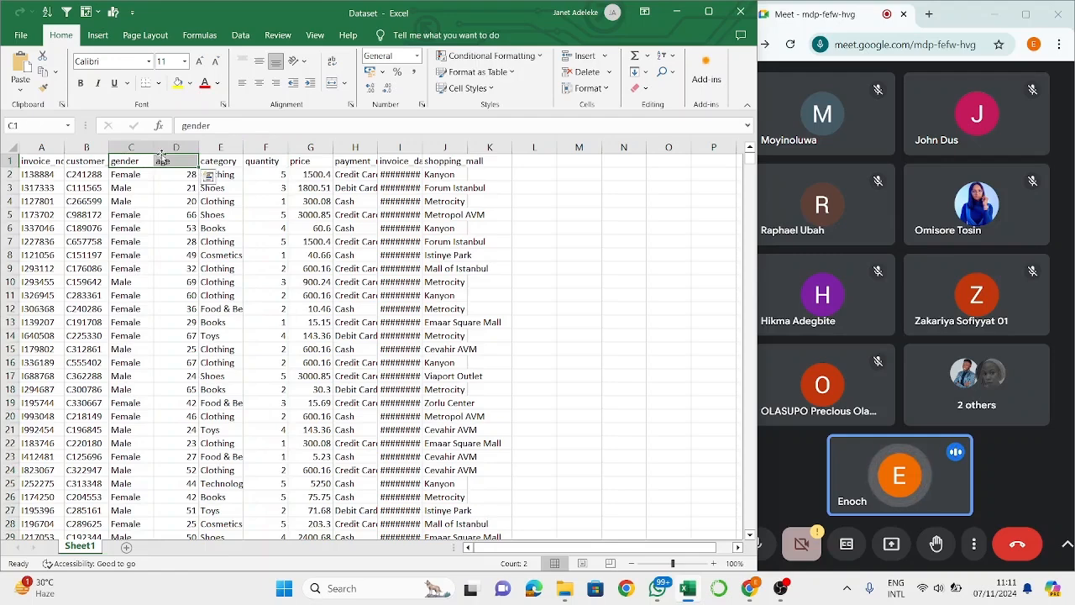
pyautogui.click(170, 150)
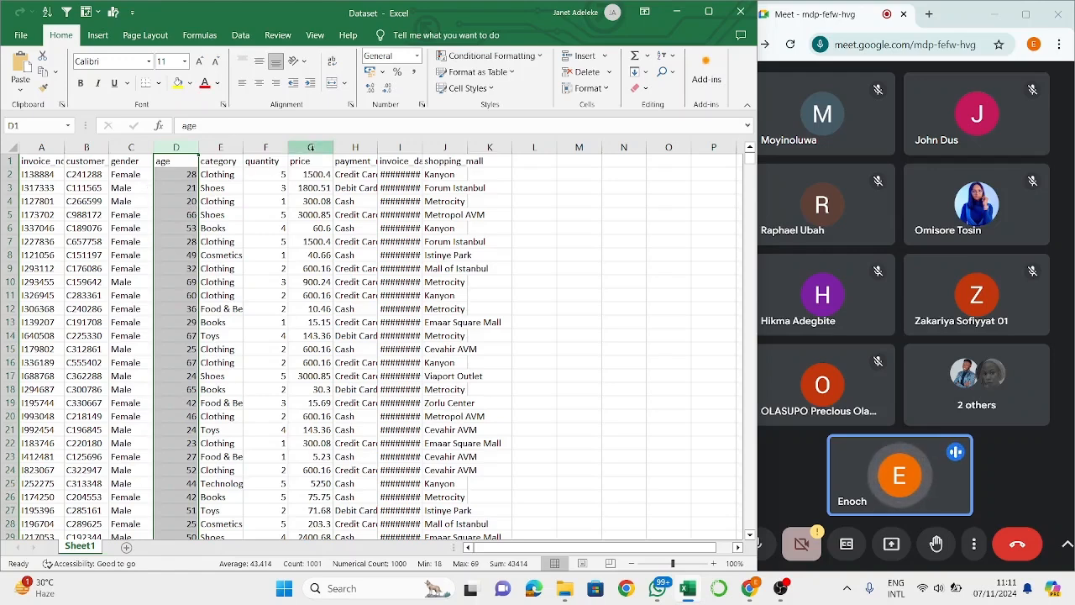
pyautogui.click(313, 147)
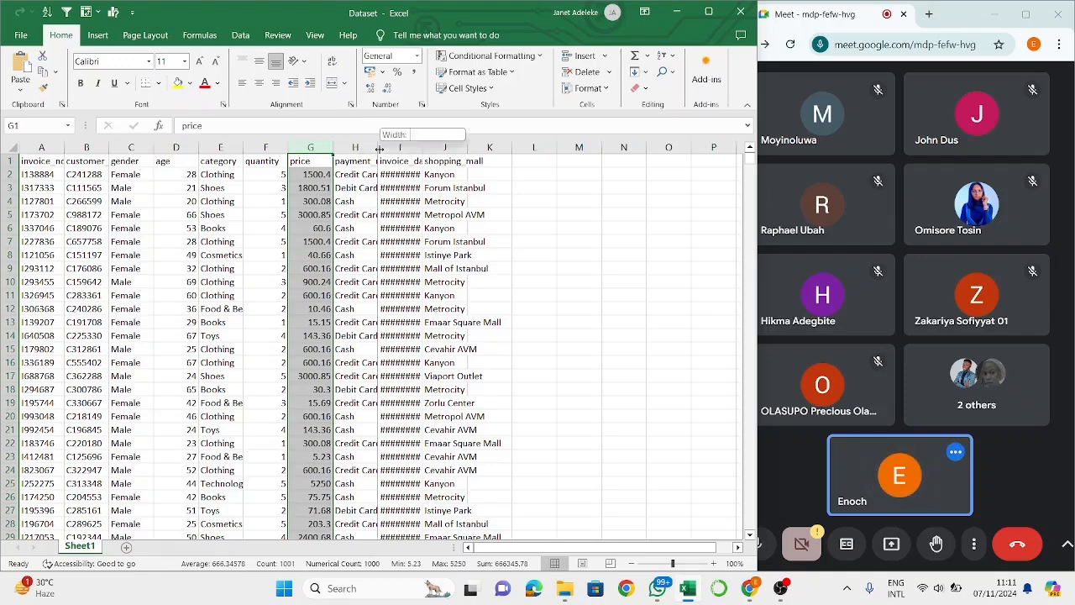
# - Auto-fit the width of the payment_method column to its contents
pyautogui.doubleClick(377, 147)
pyautogui.click(400, 198)
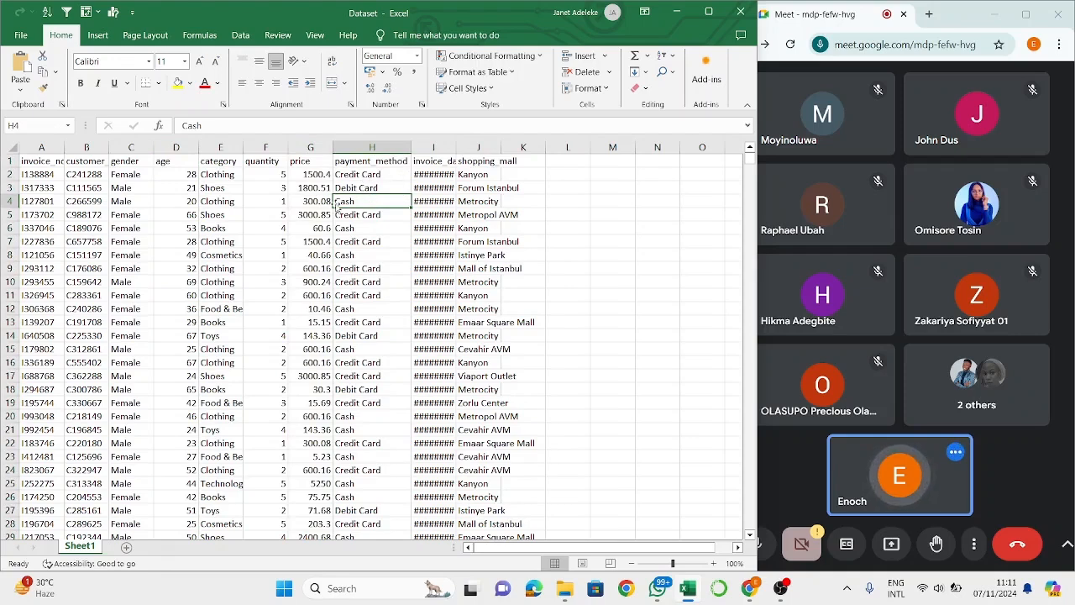
pyautogui.click(325, 254)
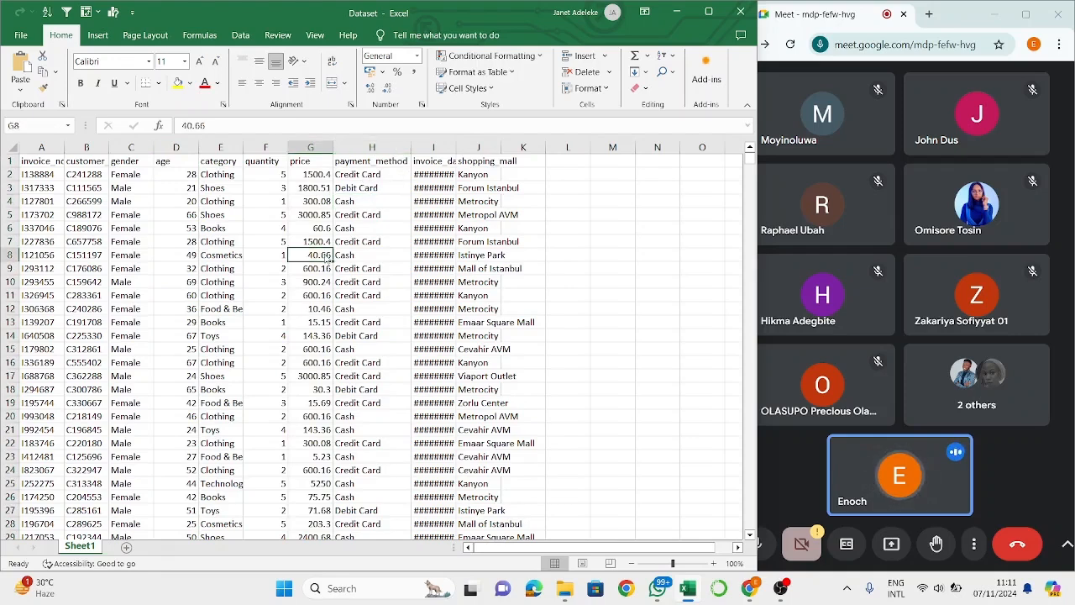
pyautogui.hotkey('ctrl', 't')
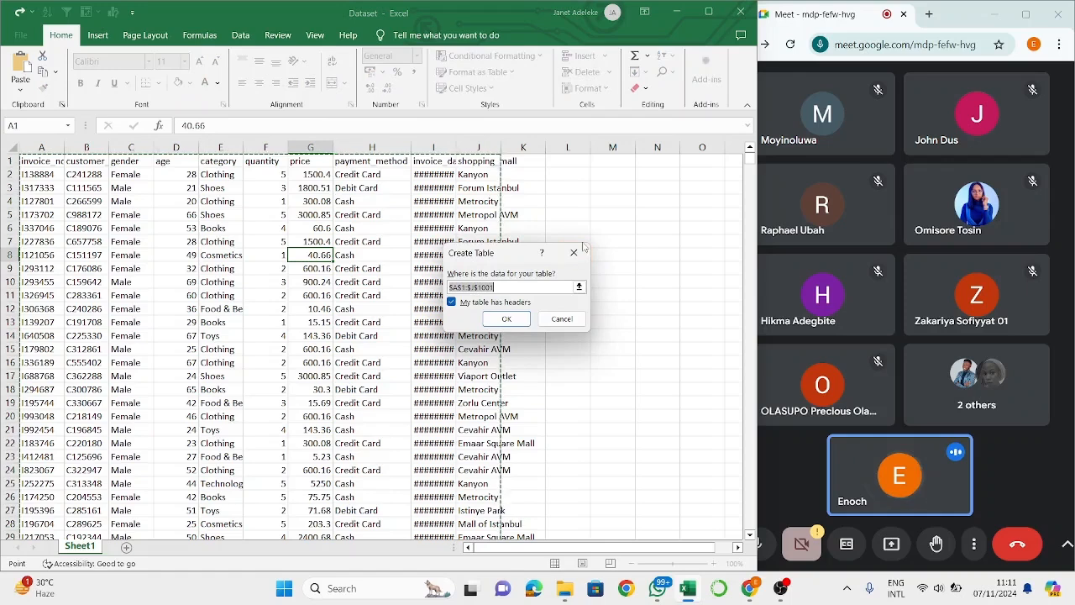
pyautogui.click(573, 252)
# - Convert the whole dataset range A1:J1001 into a table with headers
pyautogui.click(215, 281)
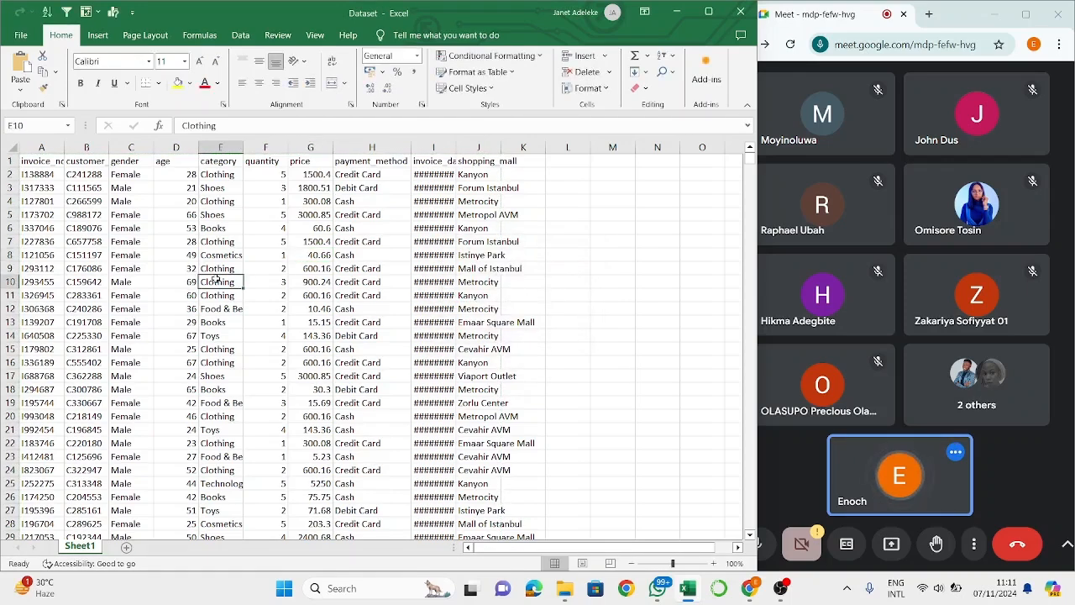
pyautogui.hotkey('ctrl', 'a')
pyautogui.hotkey('ctrl', 't')
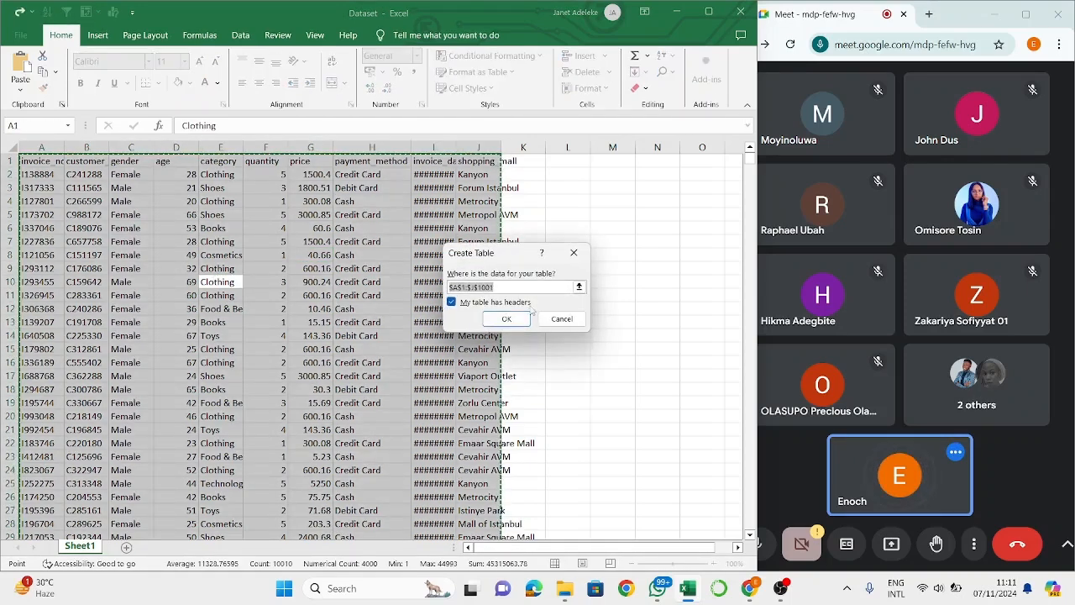
pyautogui.click(505, 318)
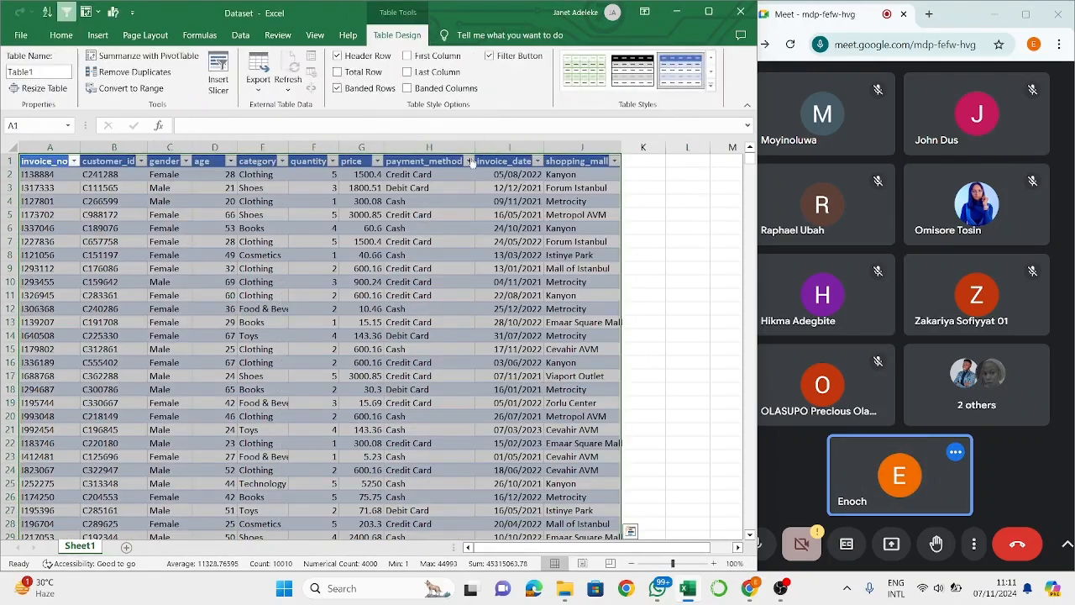
# - Examine the distinct payment methods in the payment_method column's filter list and look at the quantity column
pyautogui.click(470, 160)
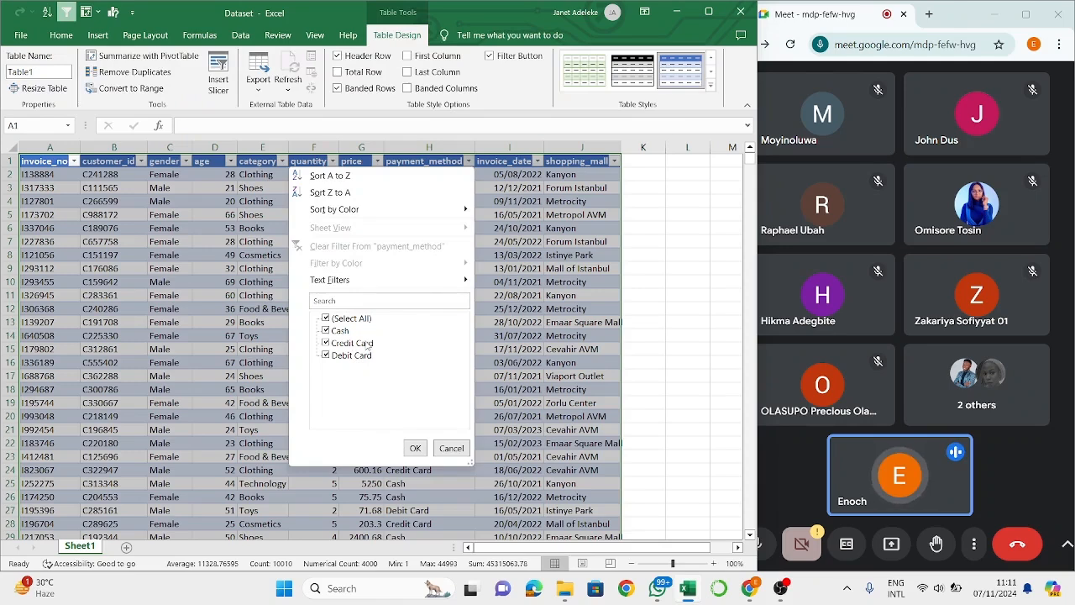
pyautogui.click(414, 449)
pyautogui.click(378, 202)
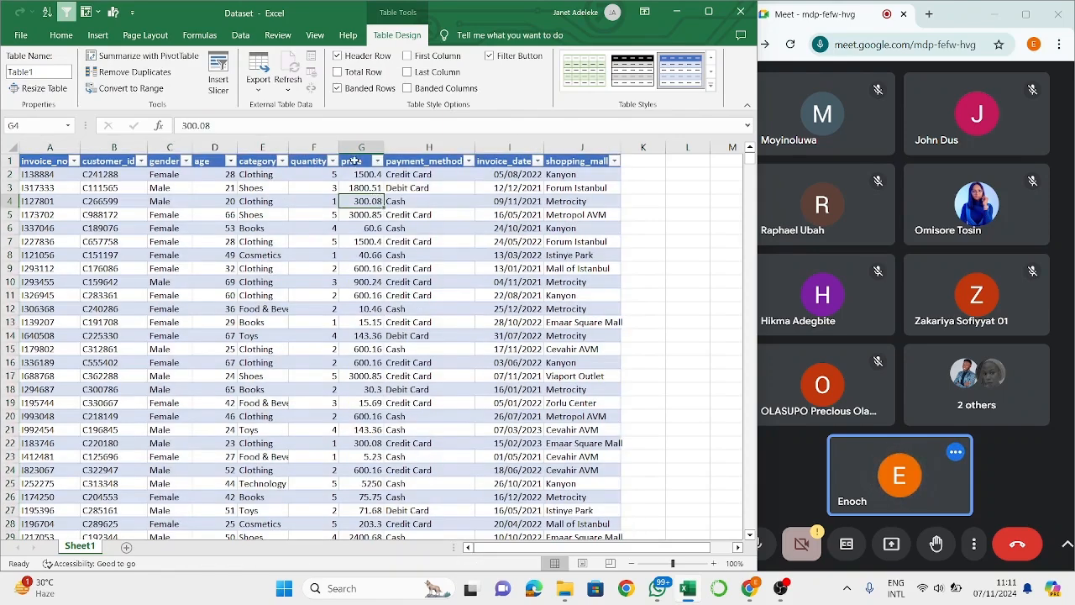
pyautogui.click(315, 147)
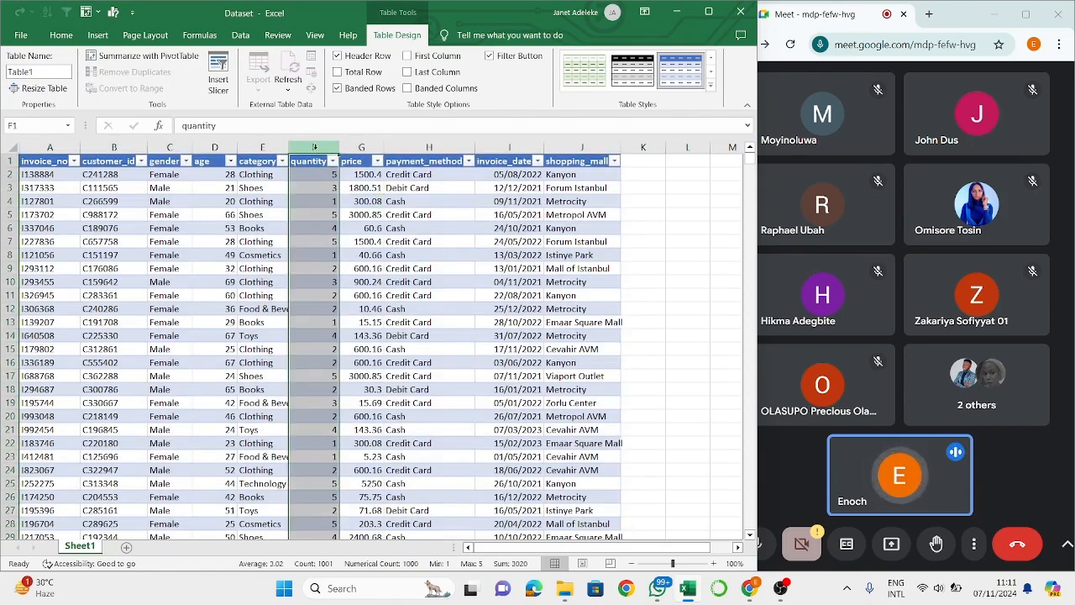
pyautogui.click(468, 162)
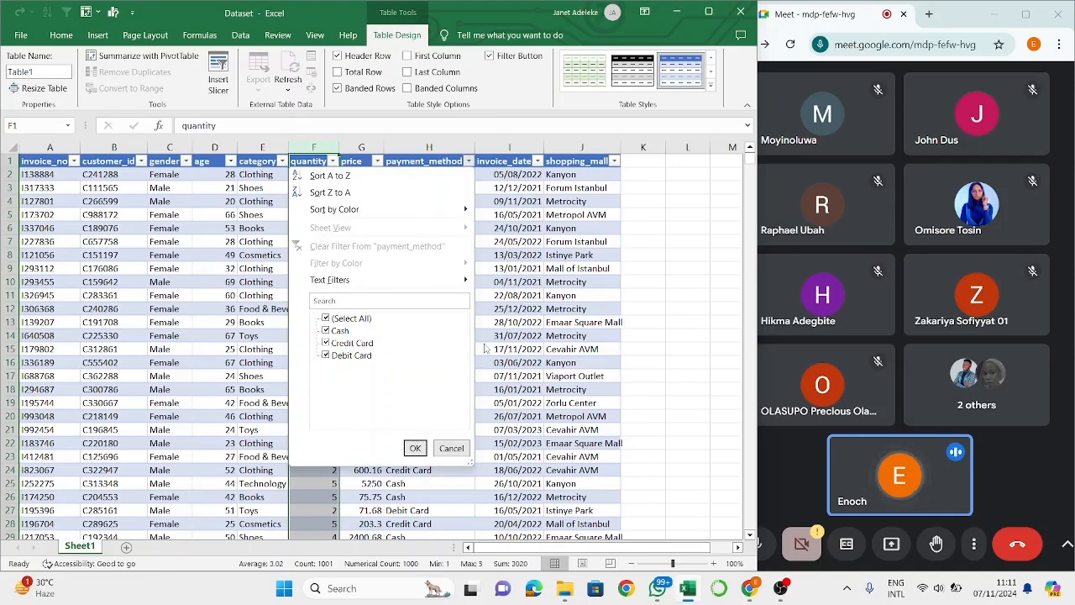
pyautogui.press('Escape')
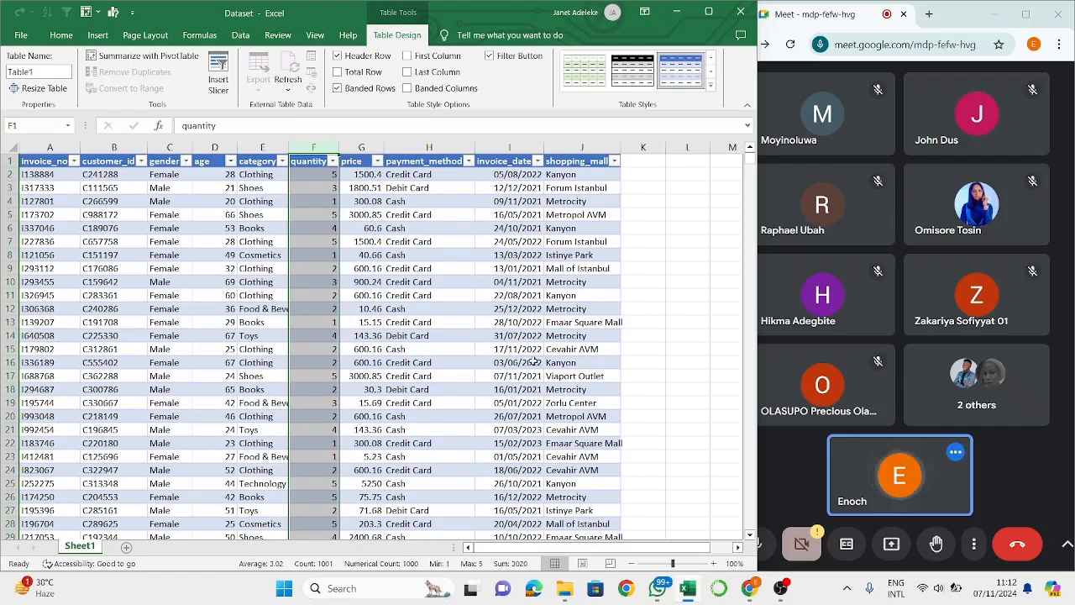
pyautogui.click(490, 359)
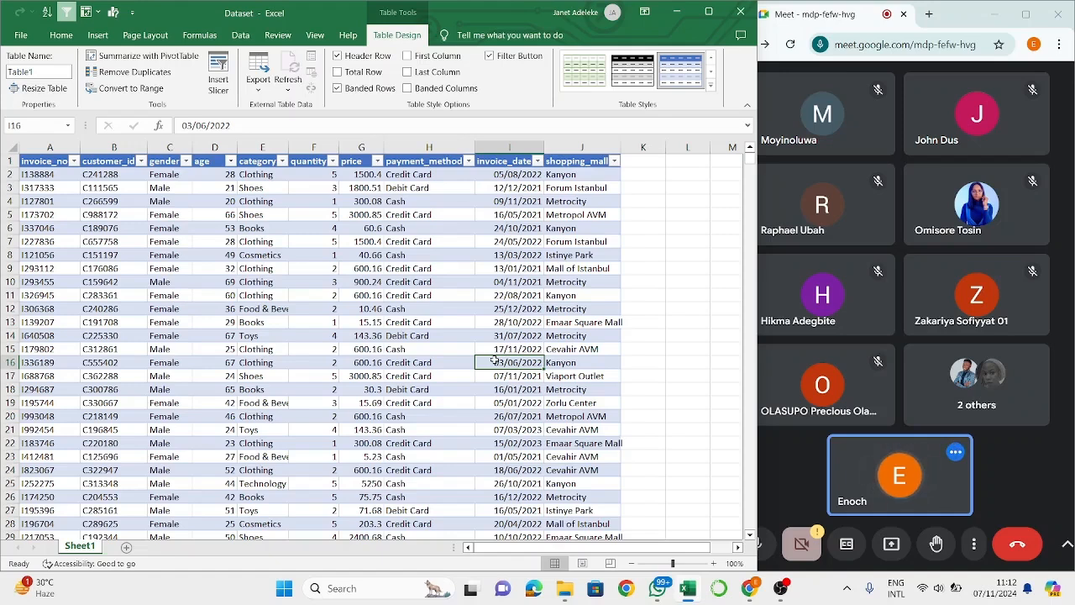
pyautogui.click(479, 295)
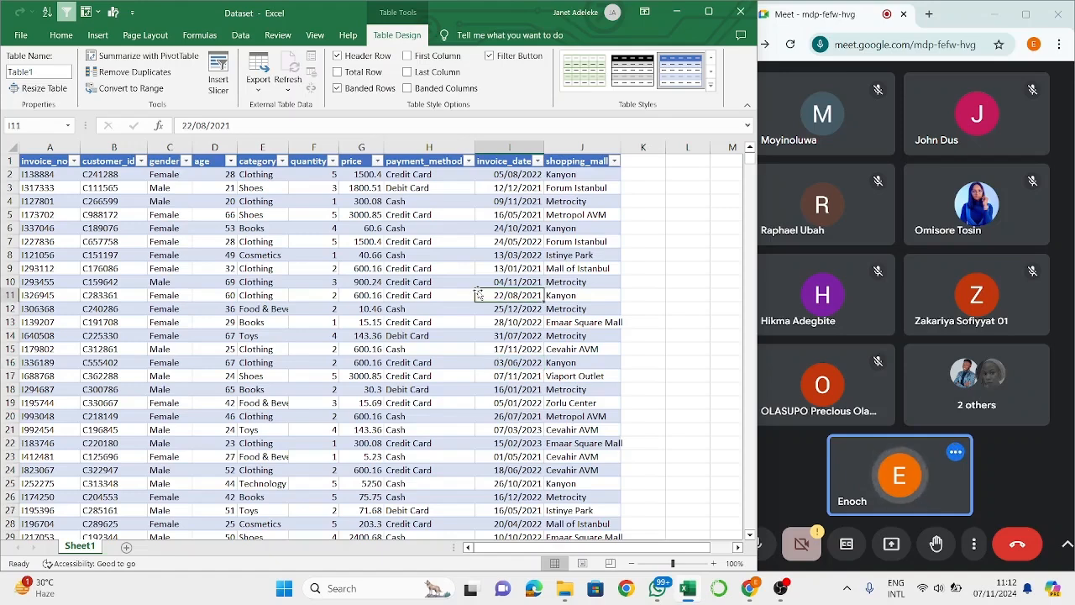
pyautogui.click(400, 295)
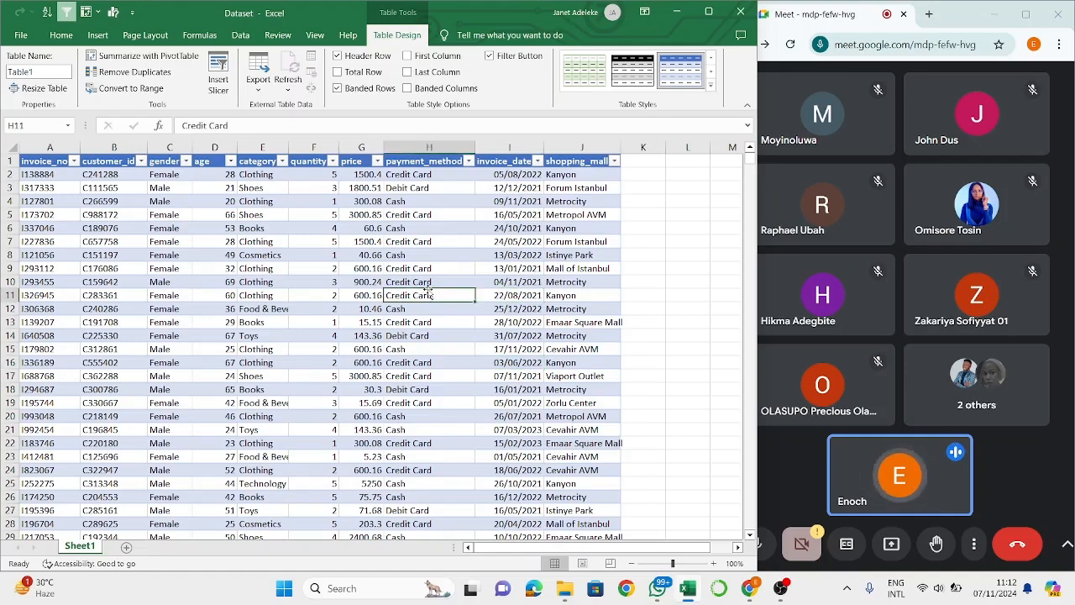
pyautogui.click(432, 283)
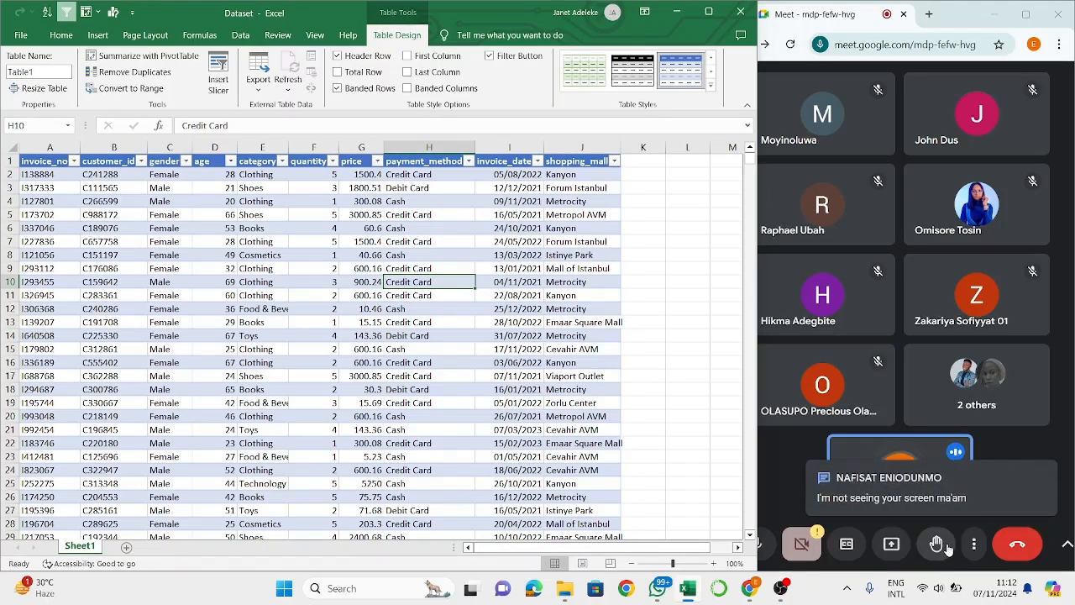
# - Switch to the Google Meet call and present the entire screen to the participants
pyautogui.click(891, 546)
pyautogui.click(891, 546)
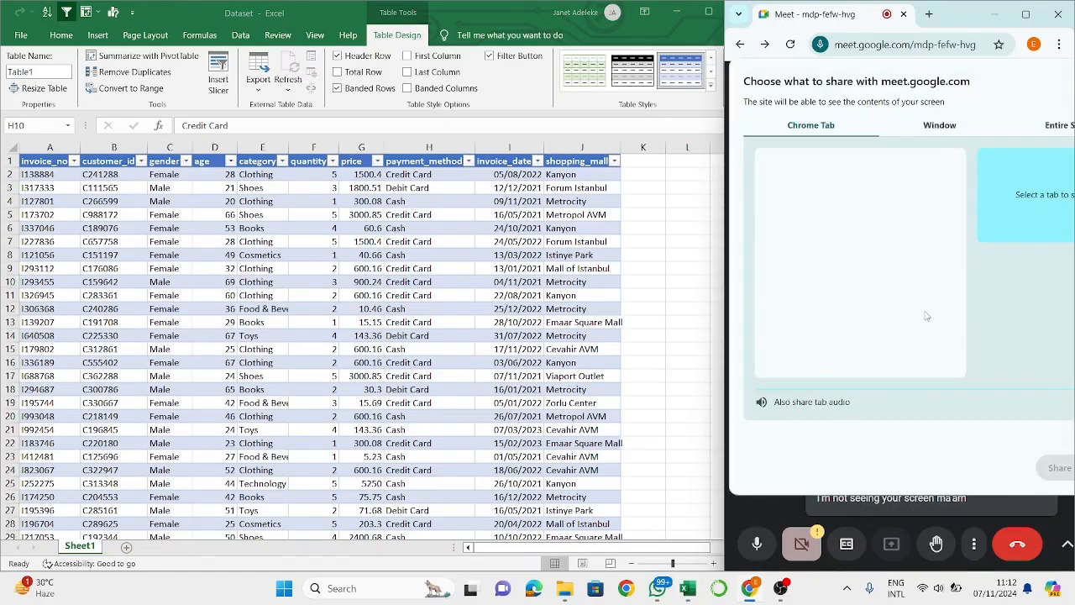
pyautogui.click(1060, 126)
pyautogui.click(828, 252)
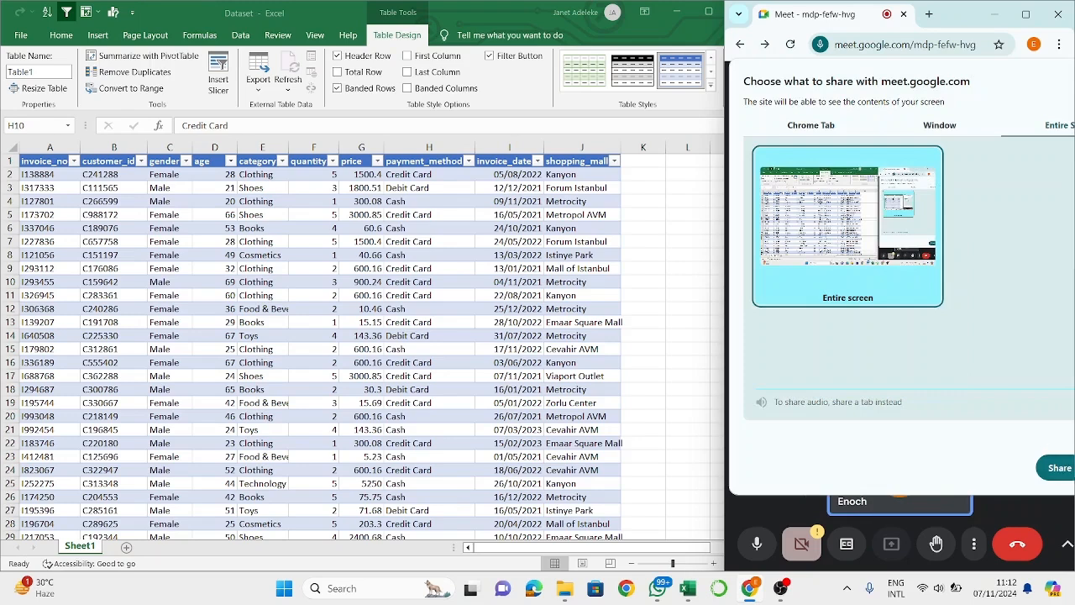
pyautogui.click(1059, 468)
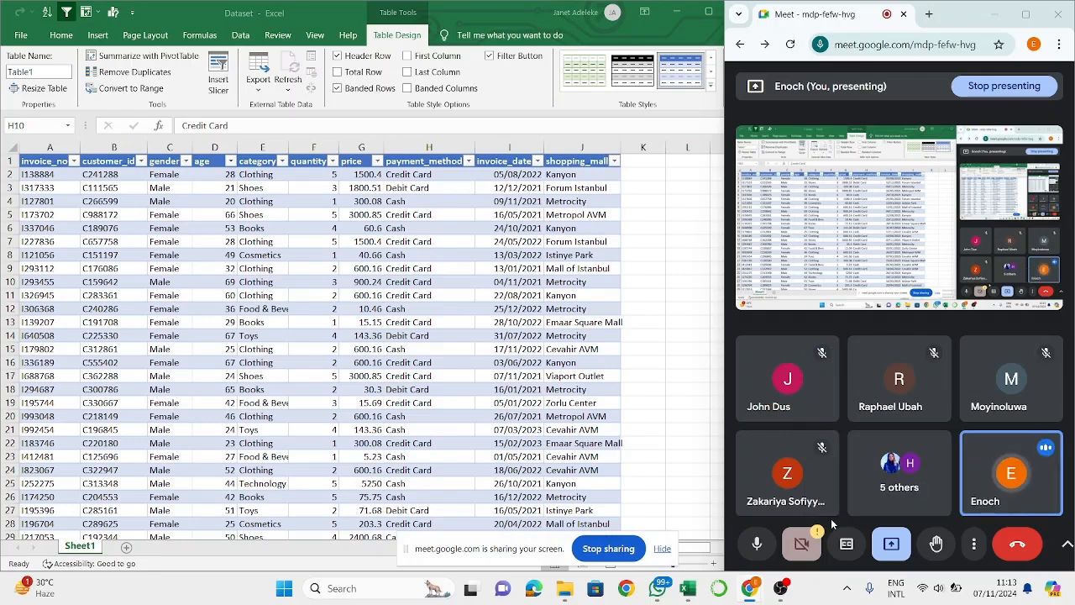
# - Return to the Excel workbook and examine the distinct payment methods in the payment_method column's filter list
pyautogui.click(638, 422)
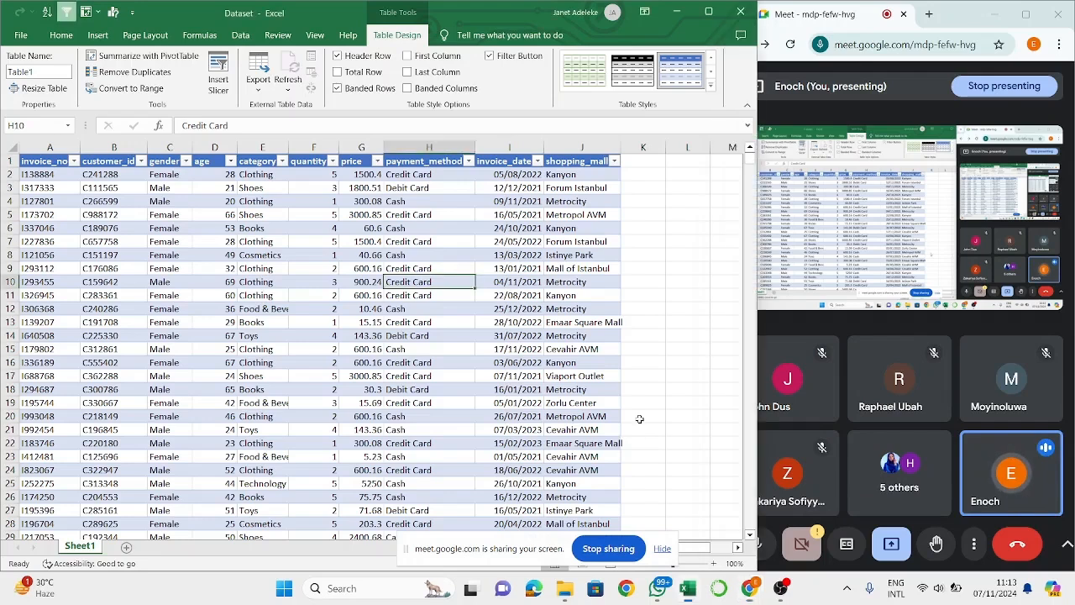
pyautogui.click(509, 367)
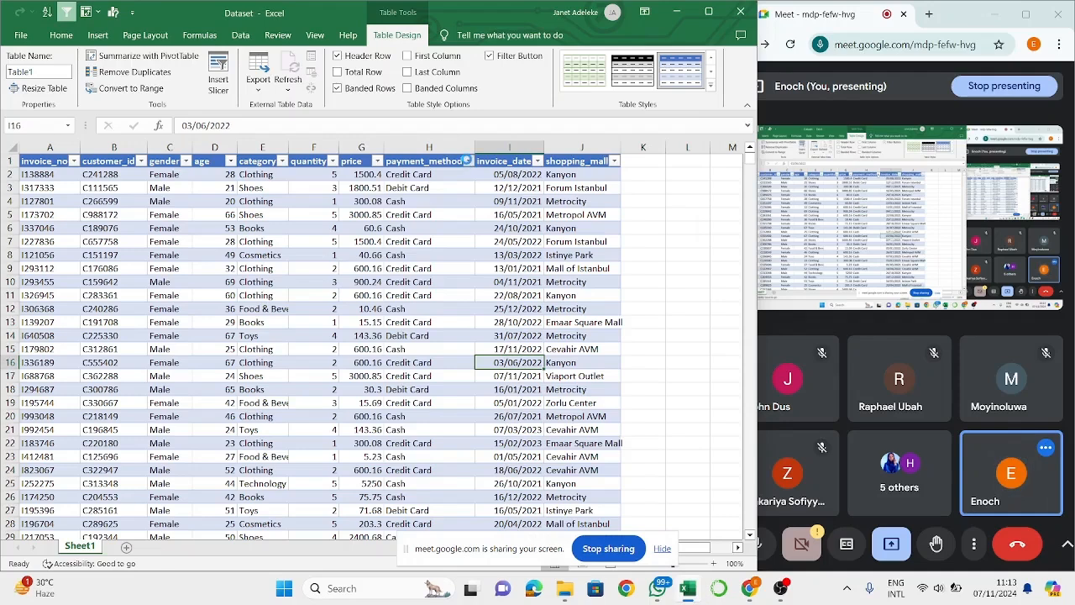
pyautogui.click(469, 161)
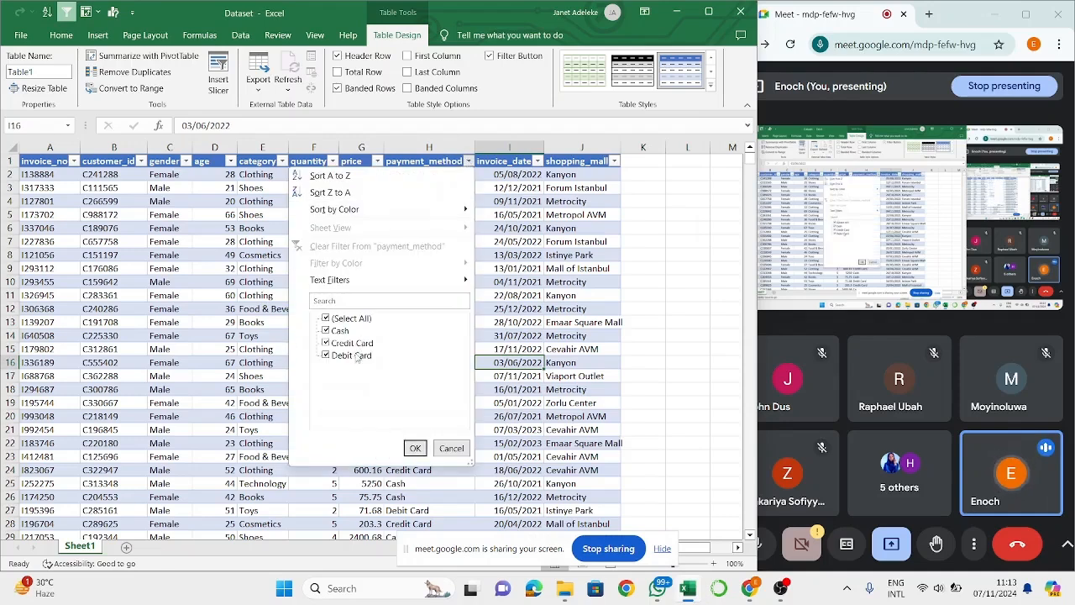
pyautogui.click(488, 379)
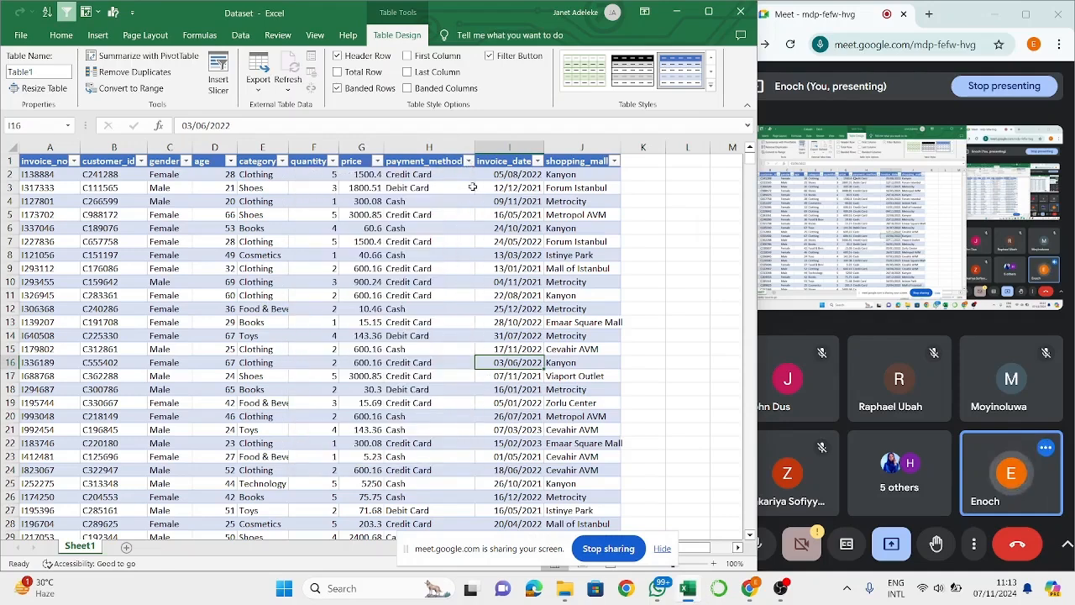
pyautogui.click(467, 161)
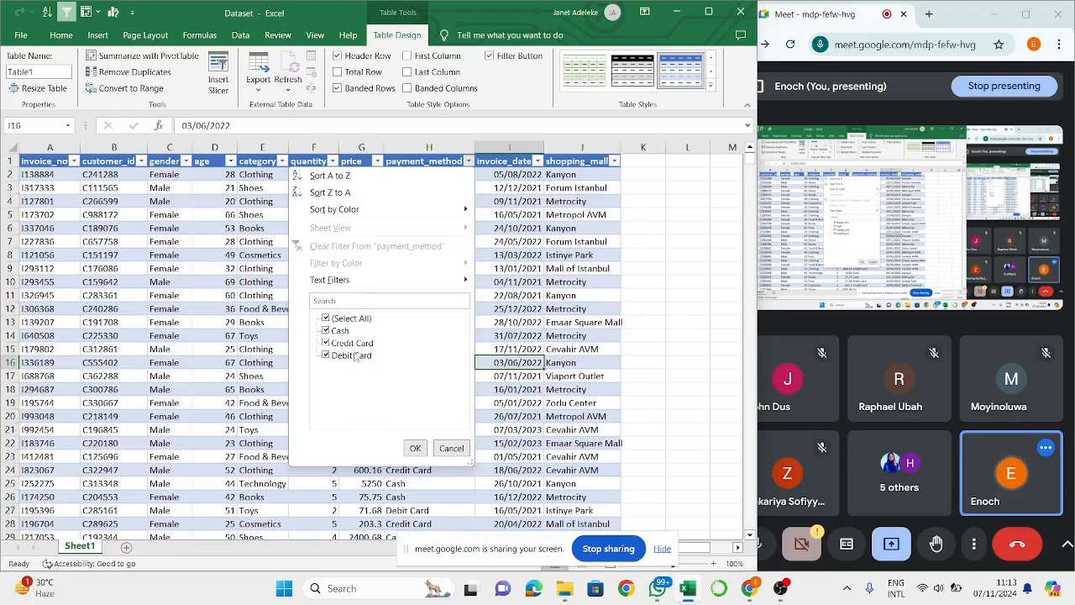
pyautogui.click(527, 360)
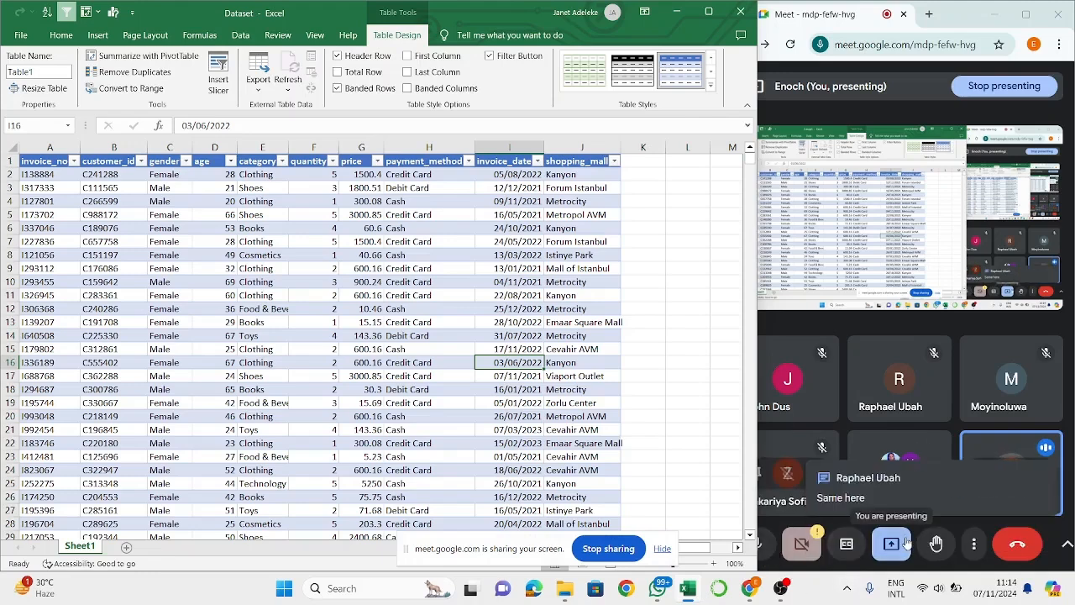
# - Stop the current presentation in Google Meet and share the entire screen with the call again
pyautogui.click(903, 543)
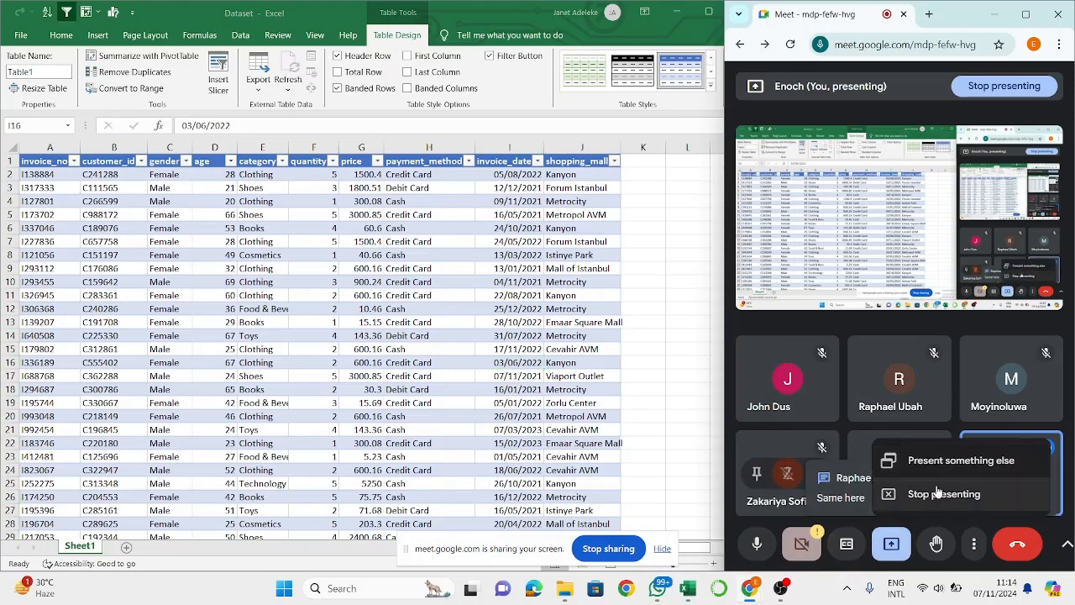
pyautogui.click(924, 494)
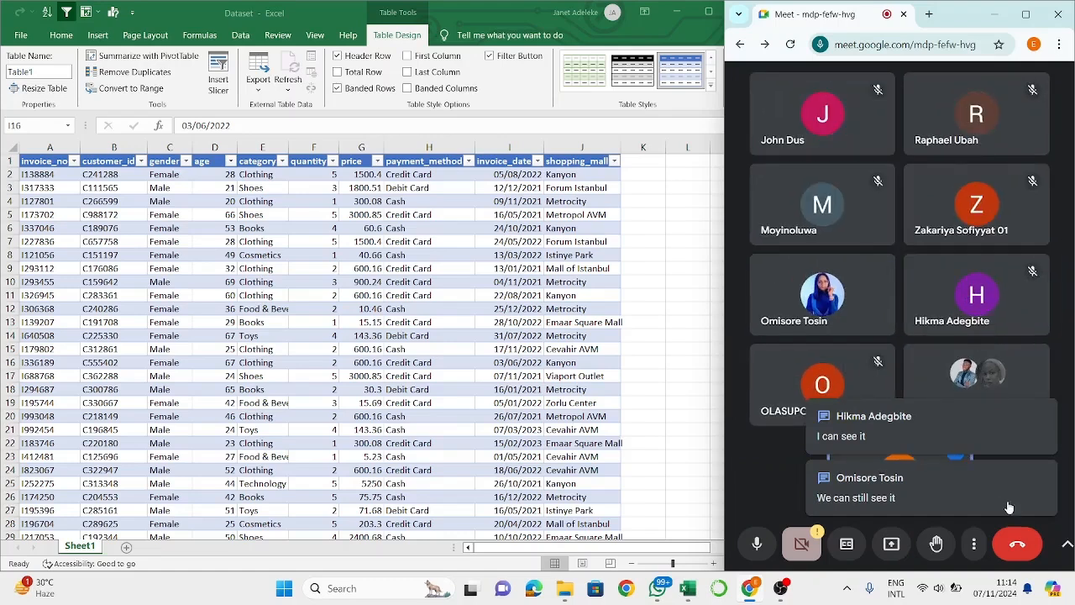
pyautogui.click(888, 544)
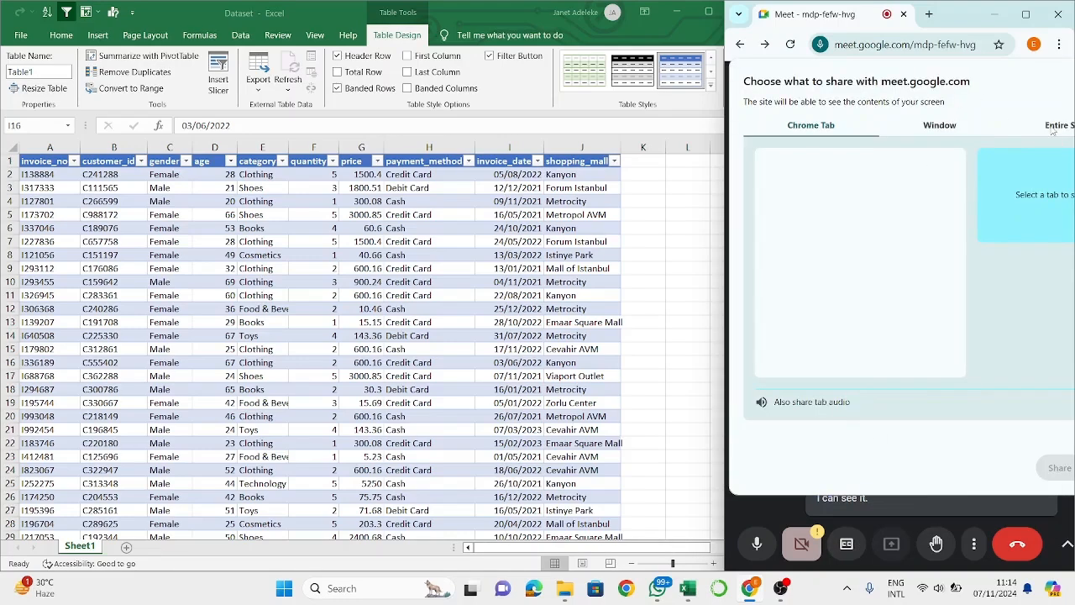
pyautogui.click(1053, 131)
pyautogui.click(867, 219)
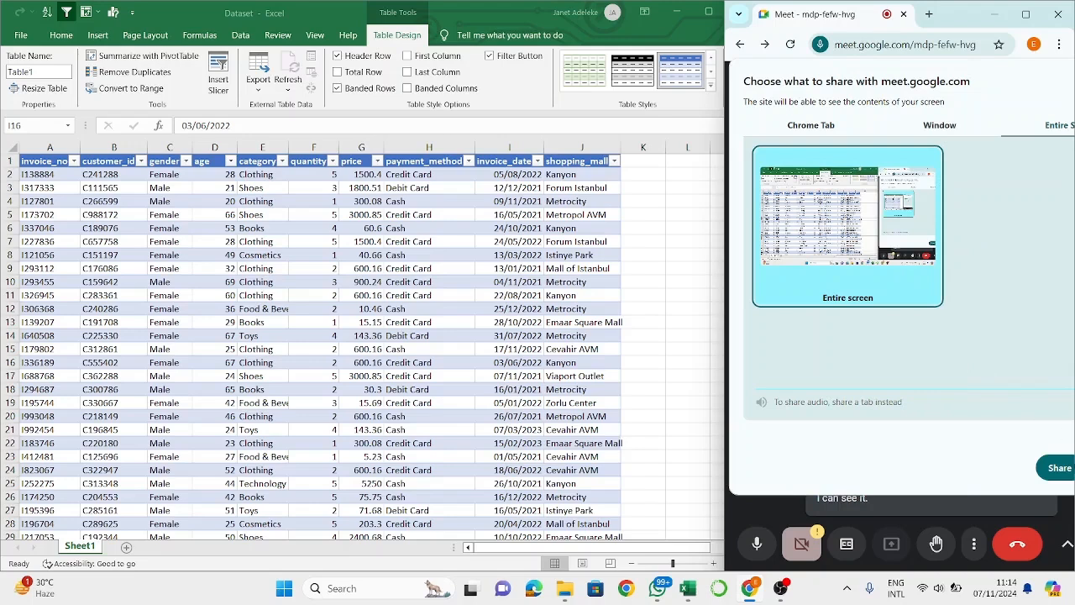
pyautogui.click(1060, 472)
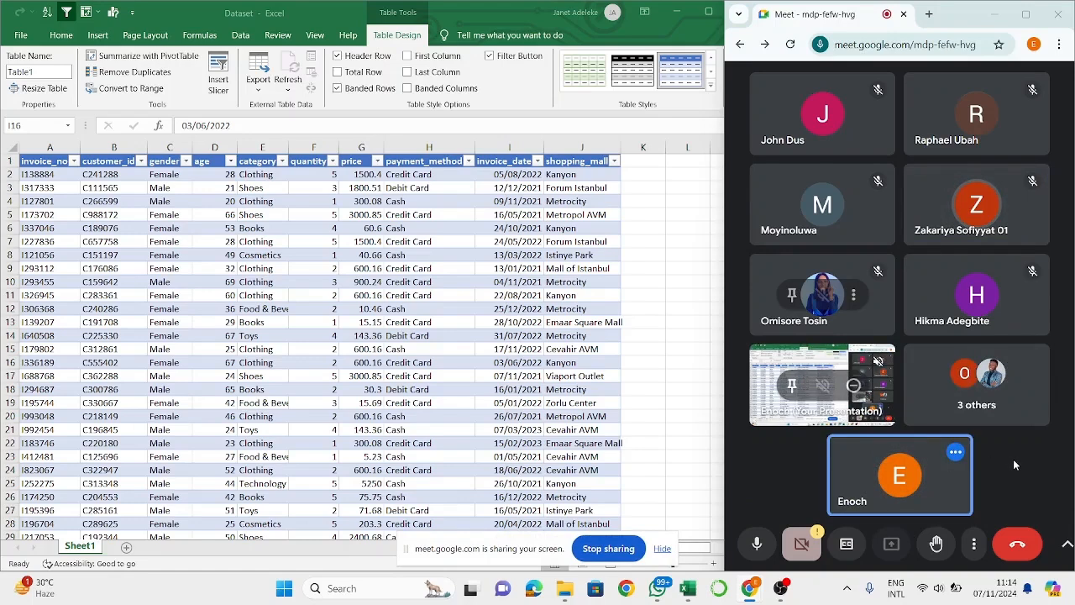
# - Pin the shared presentation in the call for yourself only and return to an empty cell of the Excel worksheet
pyautogui.click(793, 387)
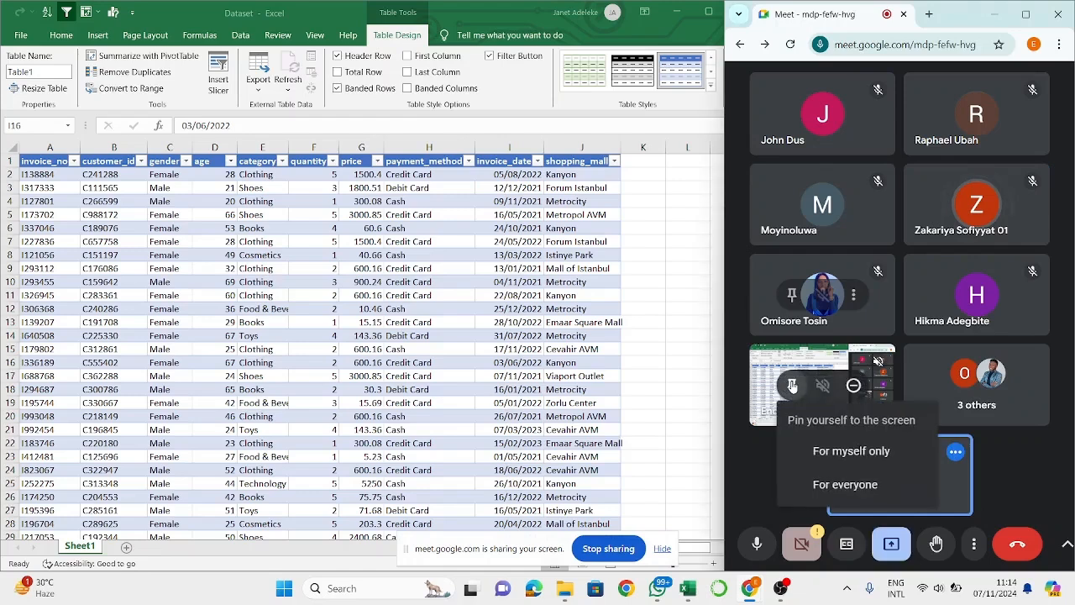
pyautogui.click(836, 451)
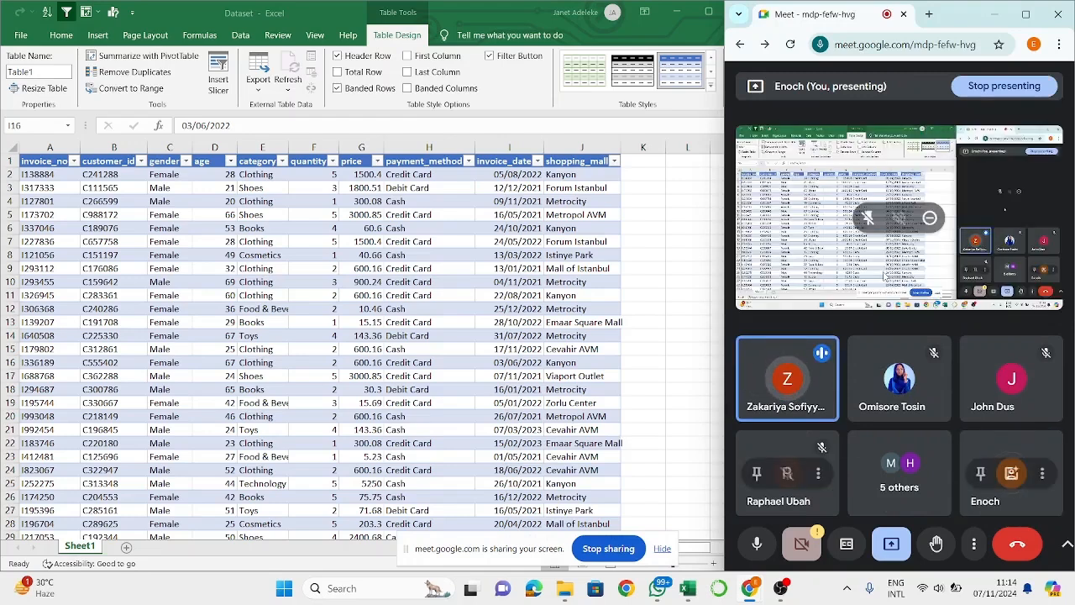
pyautogui.click(462, 343)
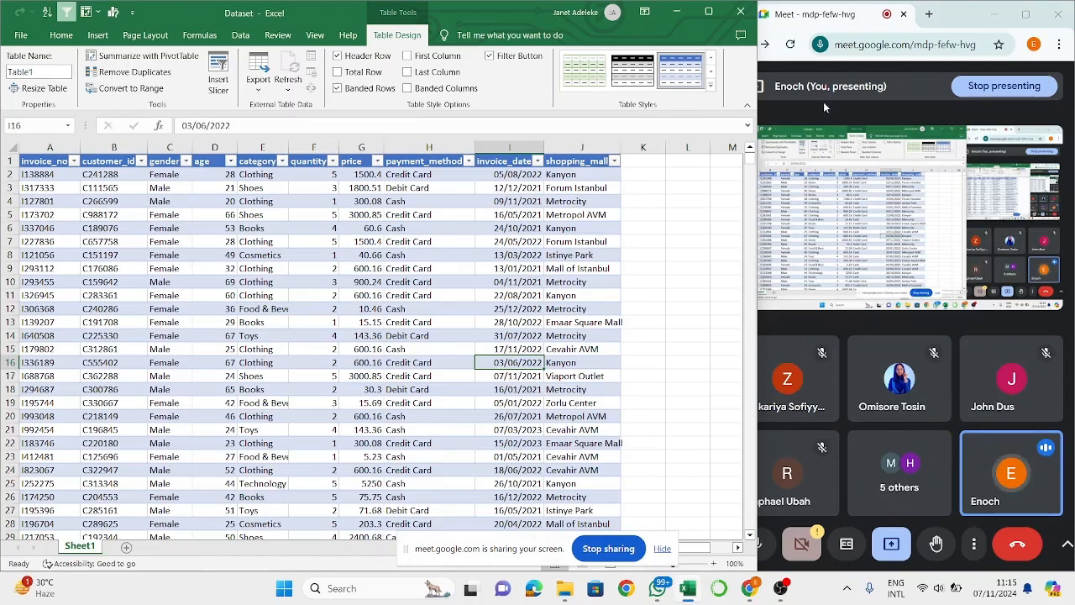
pyautogui.click(711, 180)
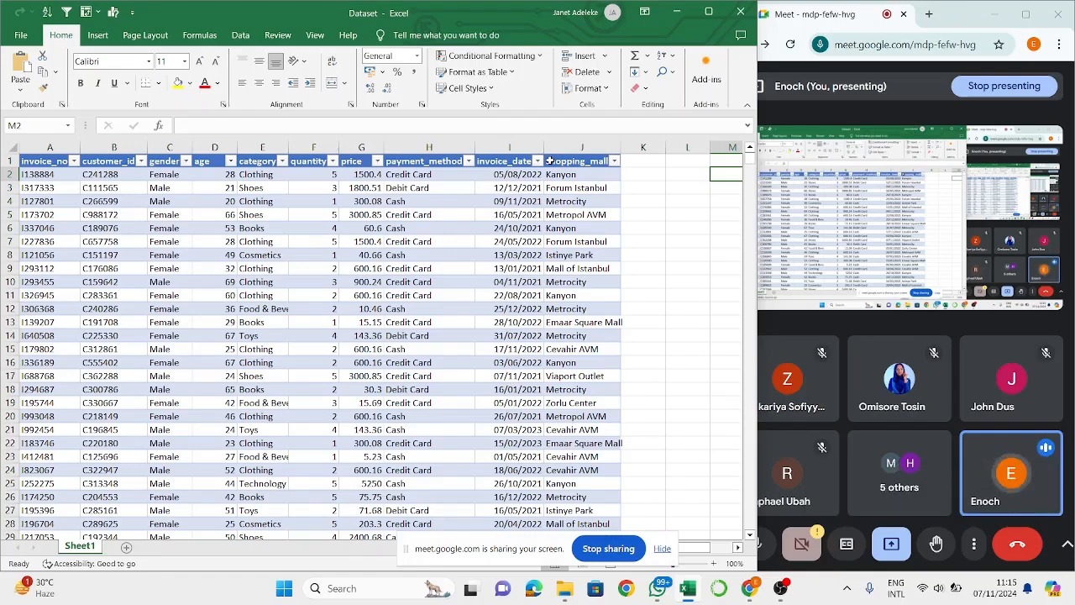
# - Examine sample values in the payment_method, invoice_no, customer_id, gender and age columns of the sales table
pyautogui.click(425, 217)
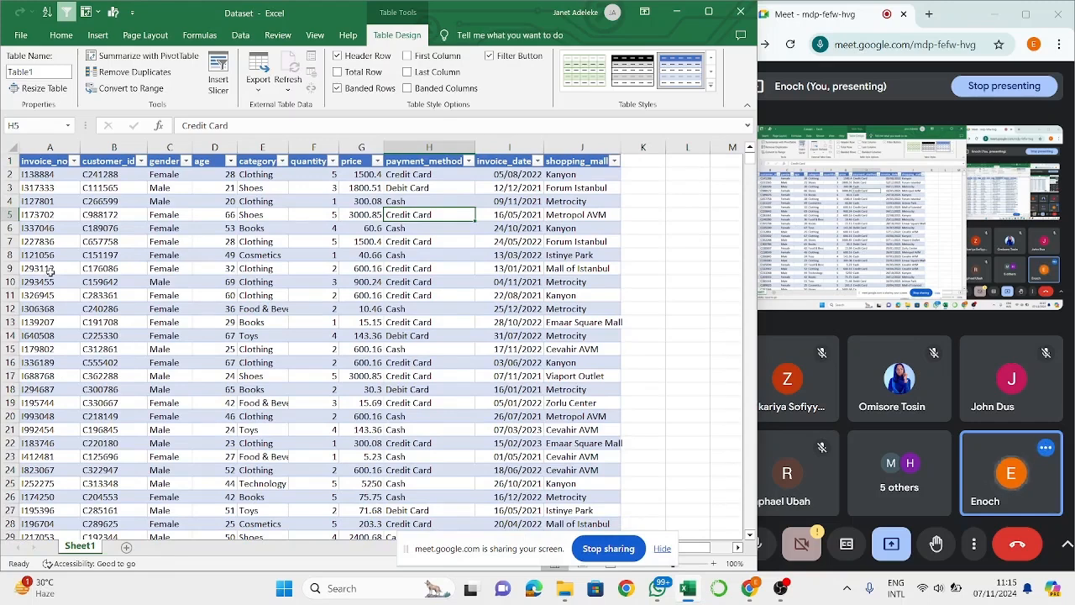
pyautogui.click(49, 269)
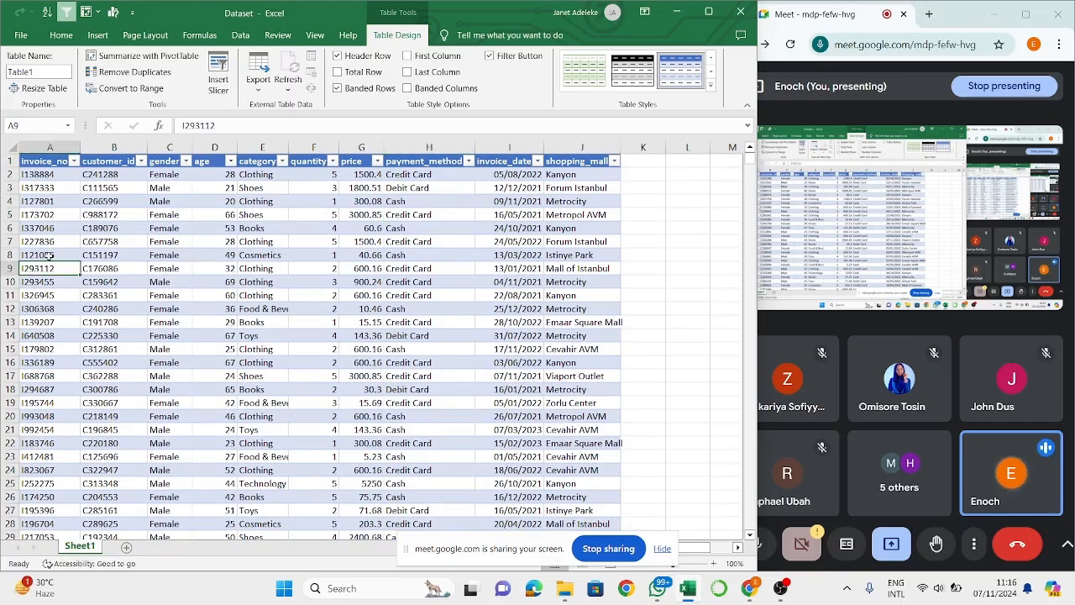
pyautogui.click(49, 255)
pyautogui.click(59, 240)
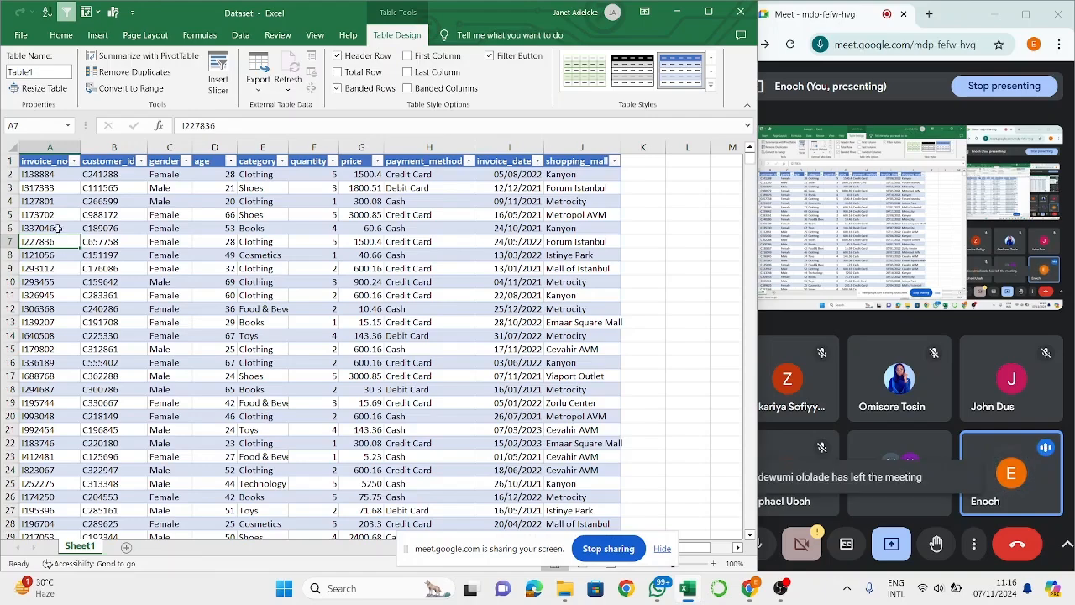
pyautogui.click(49, 173)
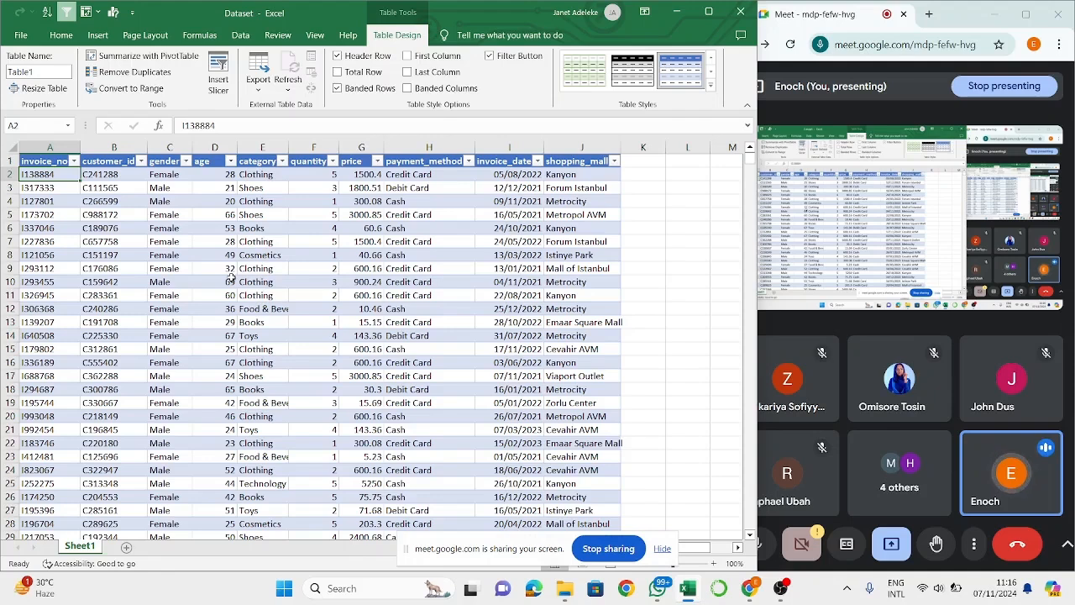
pyautogui.click(97, 389)
pyautogui.click(177, 375)
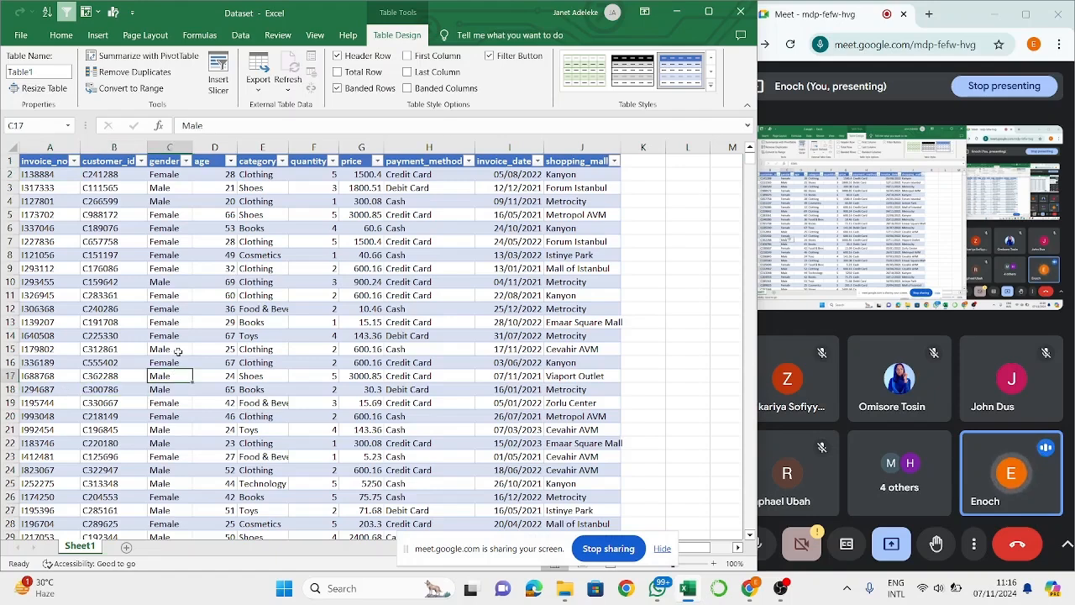
pyautogui.click(227, 347)
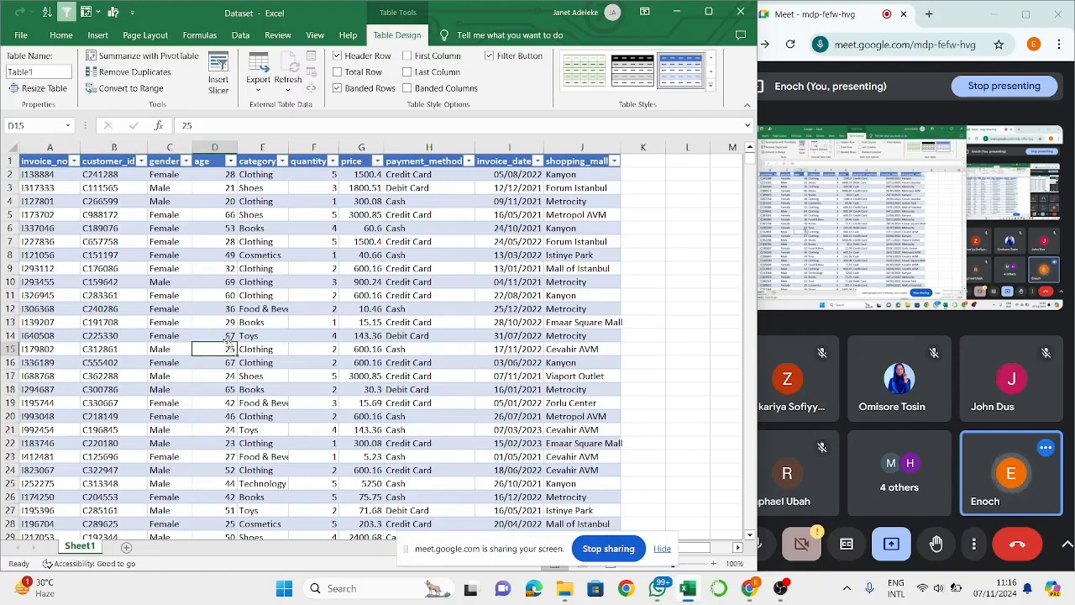
pyautogui.click(231, 335)
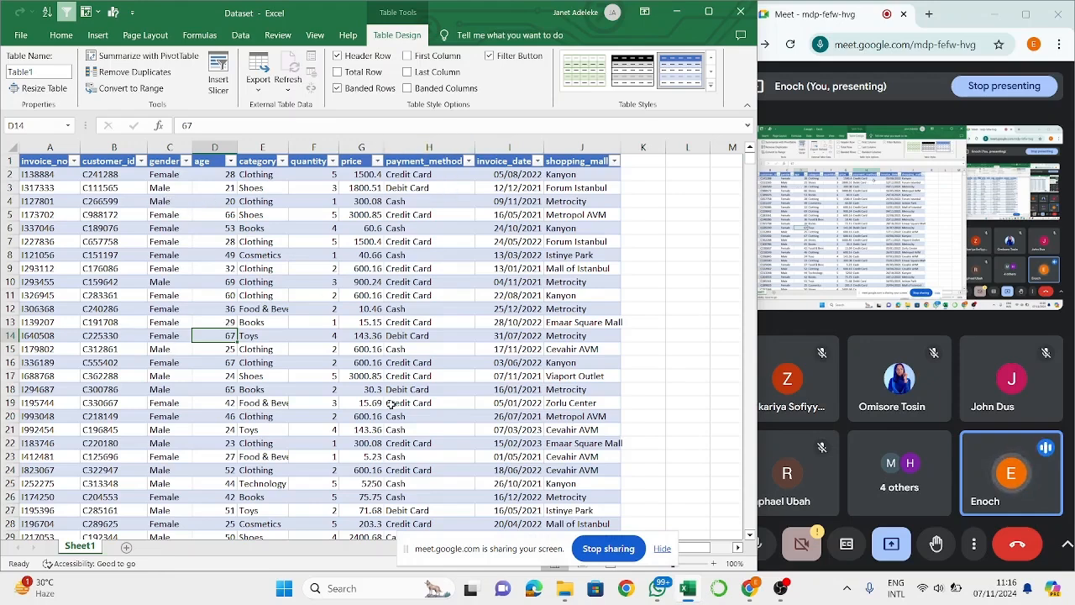
# - Add a new worksheet and insert a PivotTable at its cell A1, using the sales table on Sheet1 as the source
pyautogui.click(126, 547)
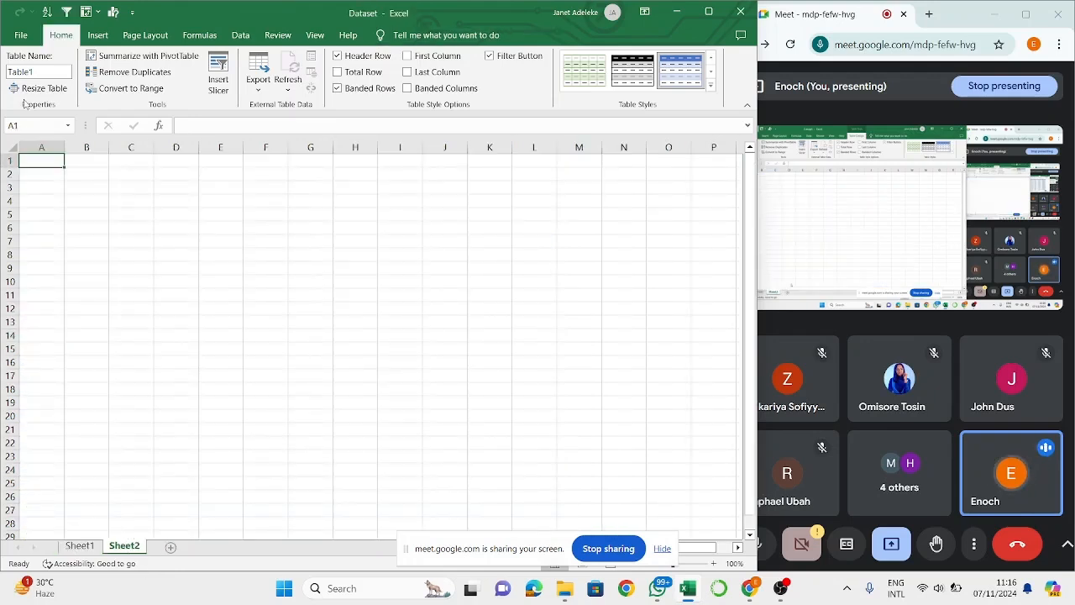
pyautogui.click(99, 35)
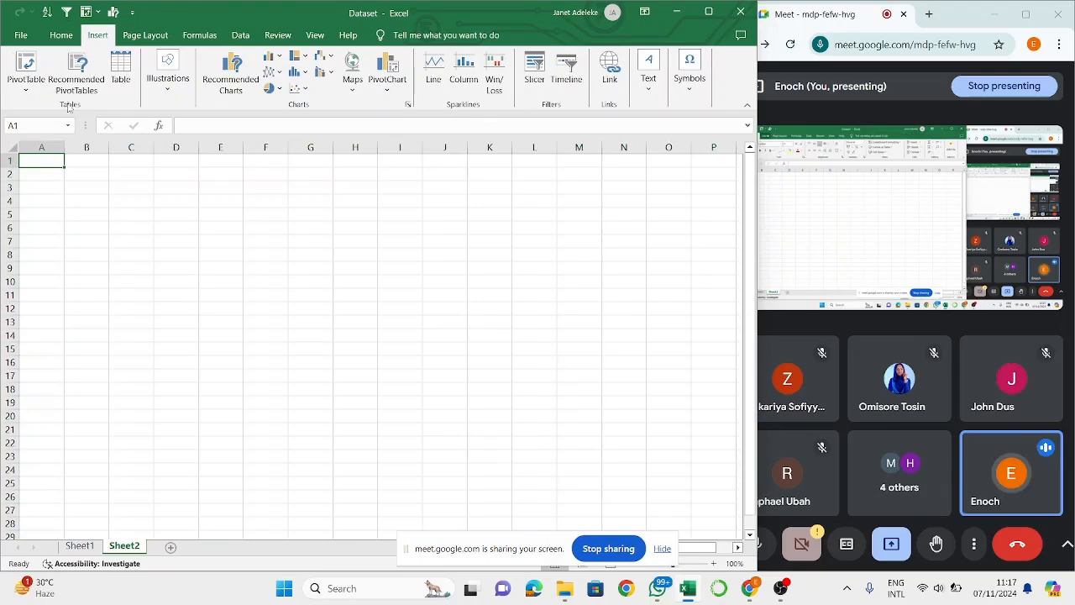
pyautogui.click(26, 67)
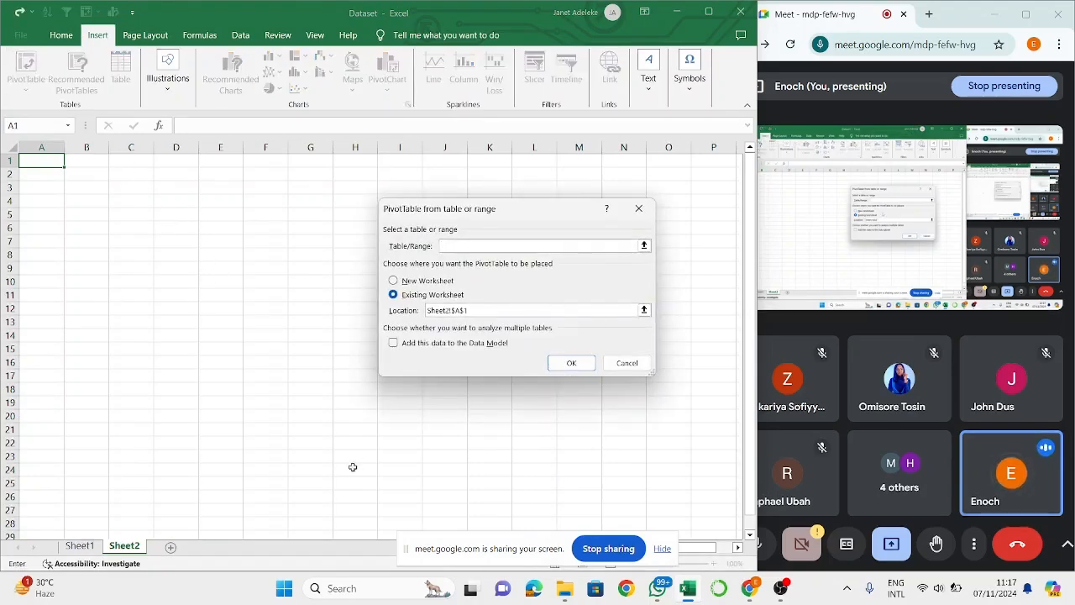
pyautogui.click(81, 547)
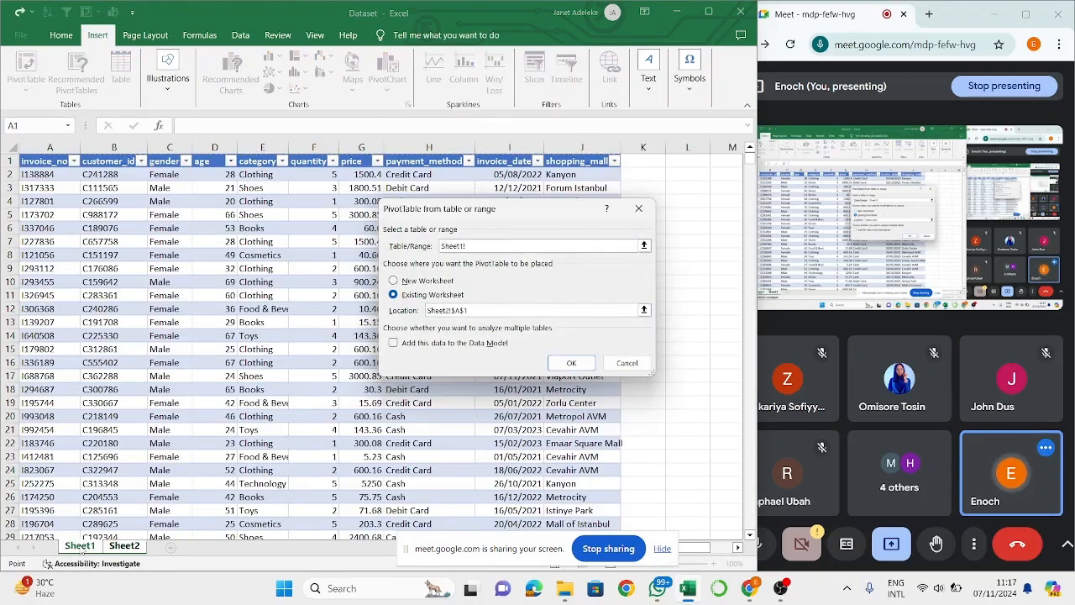
pyautogui.press('Return')
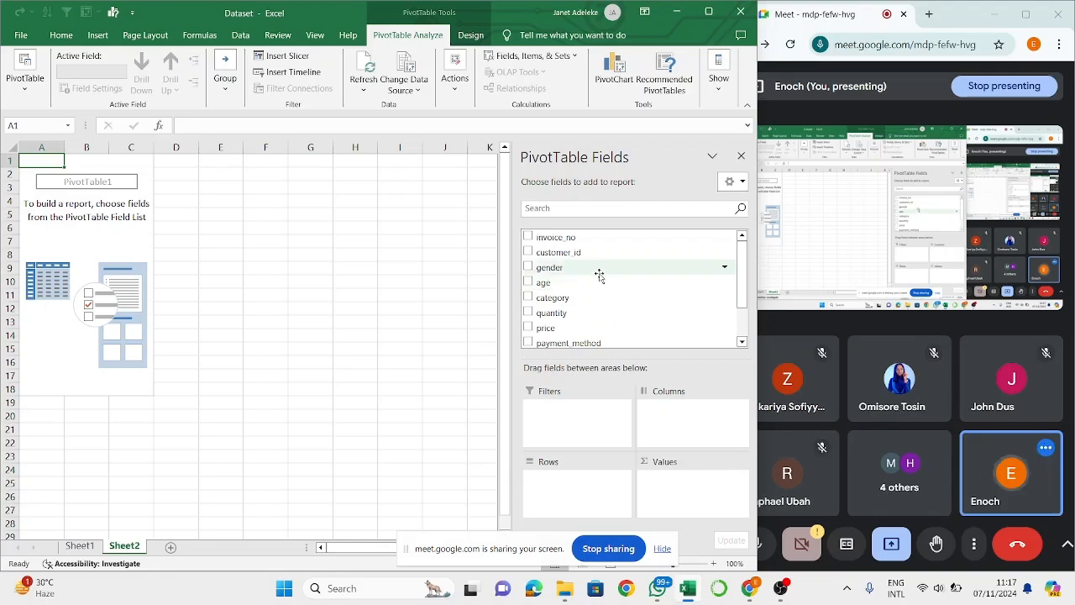
# - Summarize quantity by gender in the PivotTable, with gender as rows and the sum of quantity as values, and inspect the Female row
pyautogui.moveTo(588, 268); pyautogui.dragTo(581, 483)
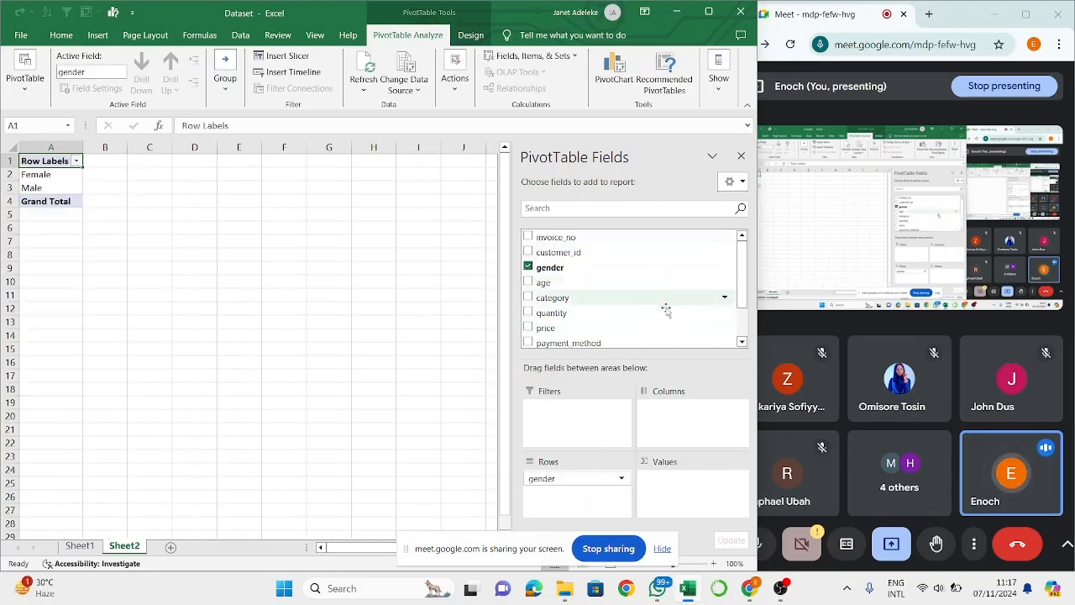
pyautogui.moveTo(662, 332); pyautogui.dragTo(640, 340)
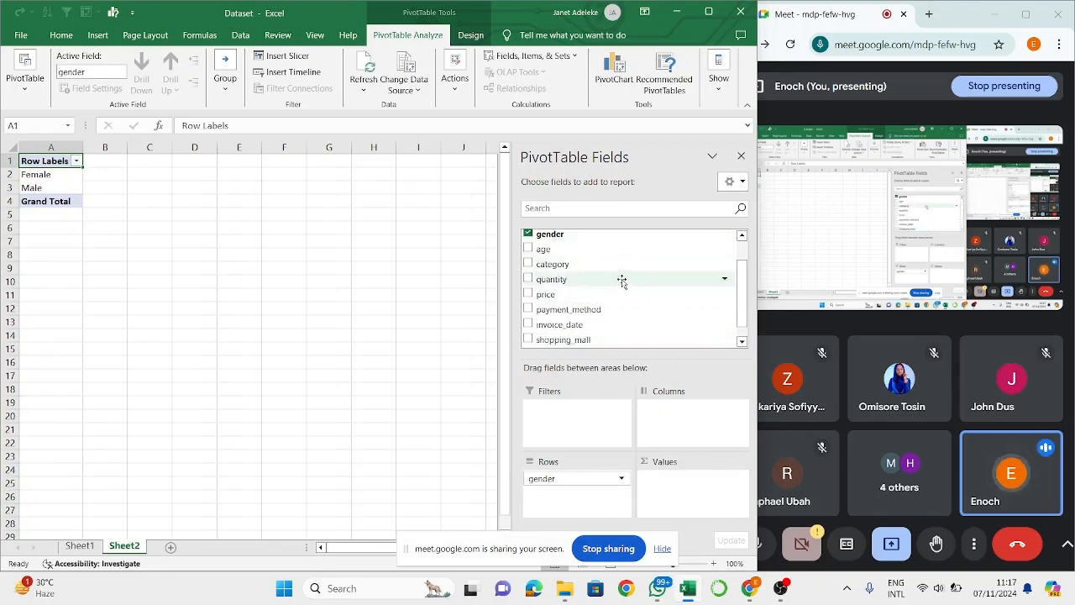
pyautogui.moveTo(620, 279); pyautogui.dragTo(679, 482)
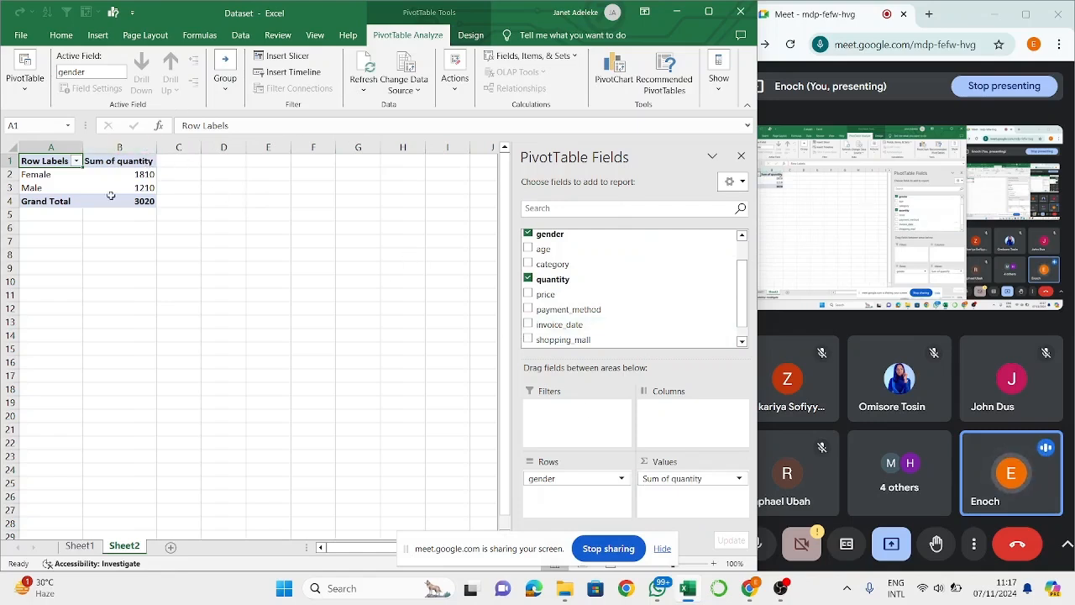
pyautogui.click(54, 179)
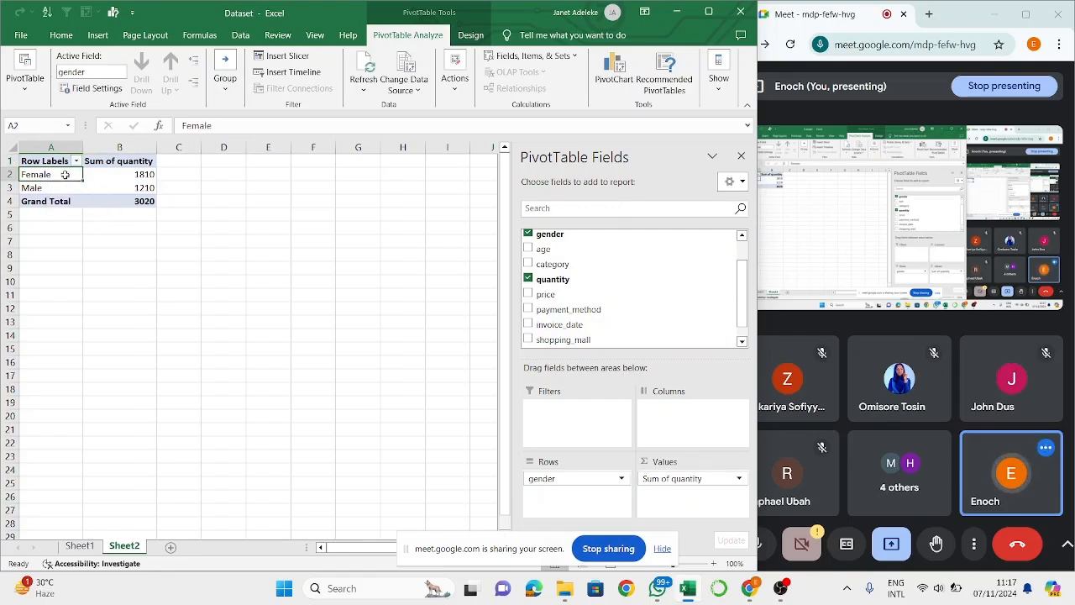
pyautogui.click(122, 179)
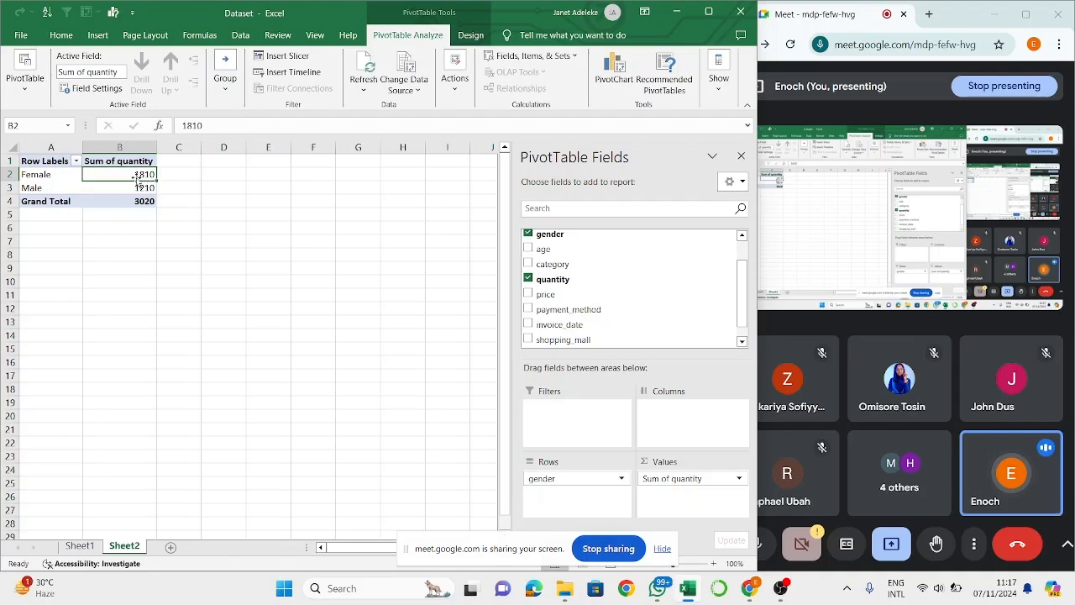
# - Check the Male row's quantity and replace gender with category as the PivotTable's row field
pyautogui.click(143, 189)
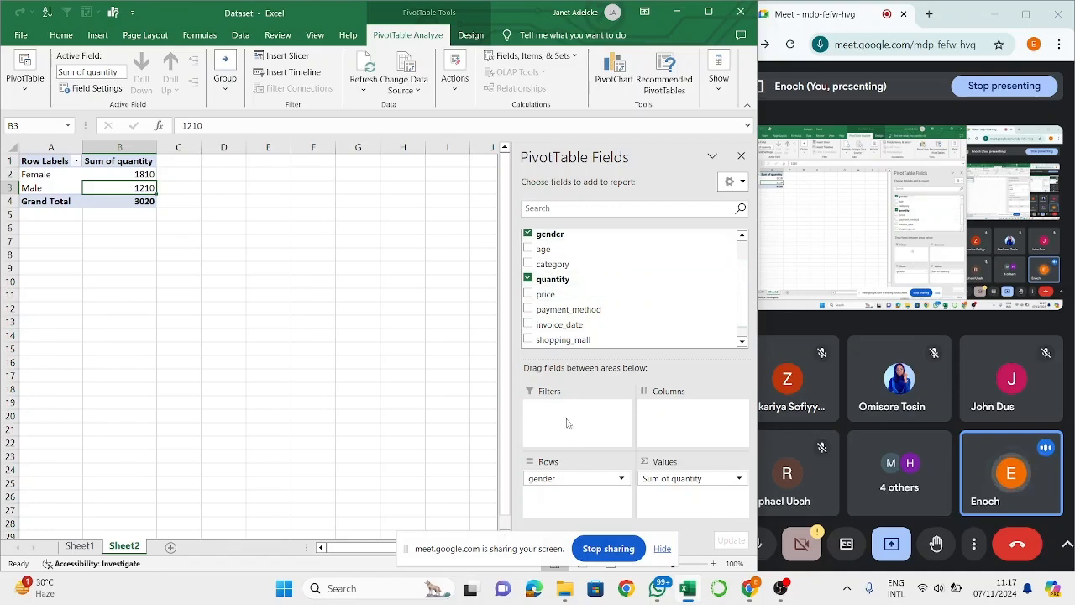
pyautogui.moveTo(558, 481); pyautogui.dragTo(601, 283)
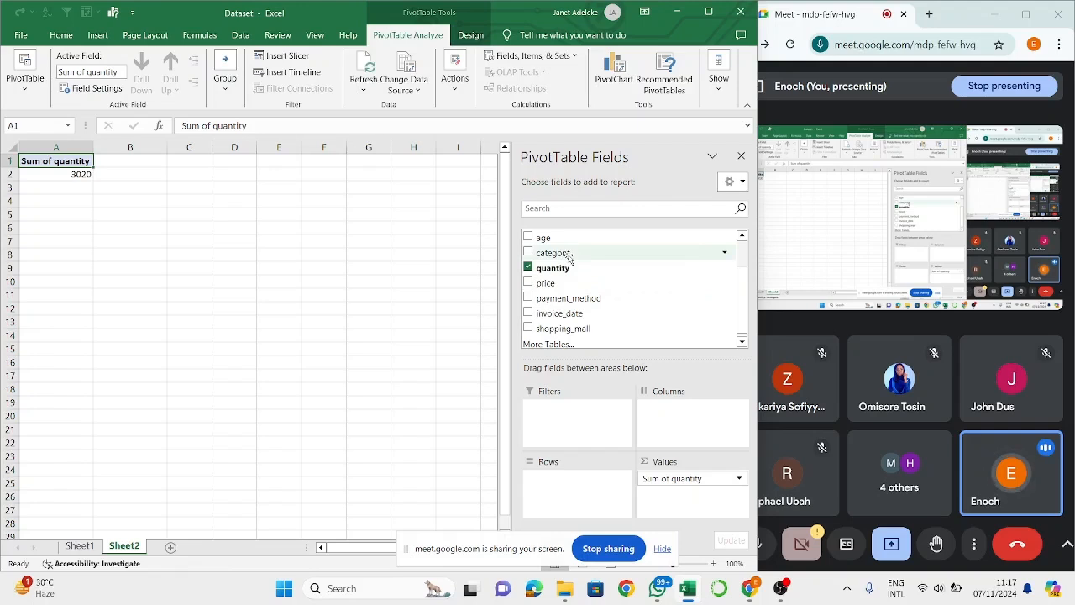
pyautogui.moveTo(569, 259); pyautogui.dragTo(570, 496)
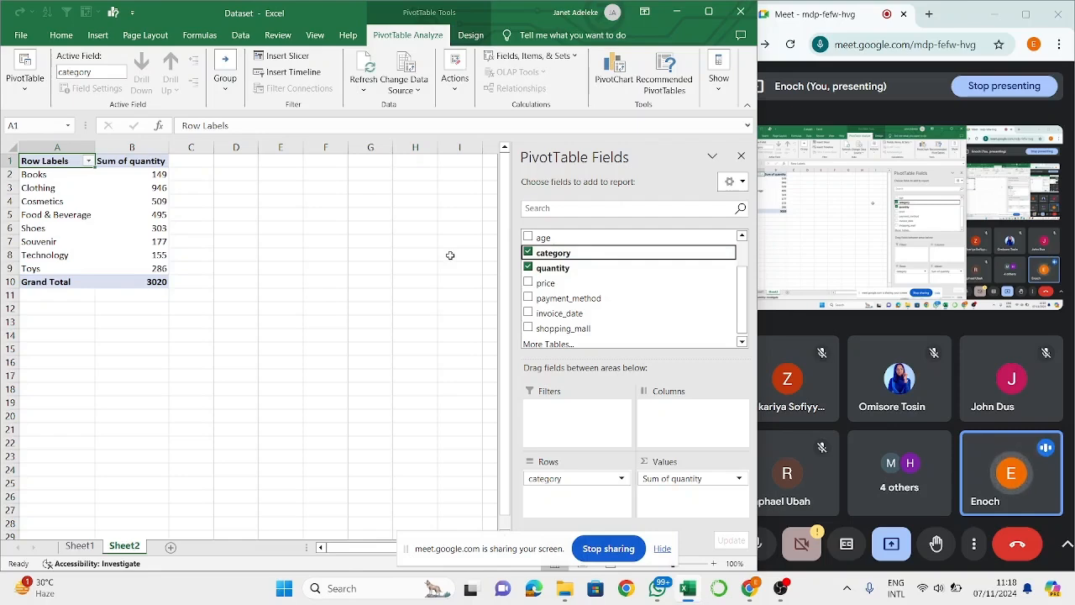
# - Examine the summed quantity of each product category in the PivotTable, its row sort and filter options, and the source table on Sheet1
pyautogui.click(51, 182)
pyautogui.click(100, 191)
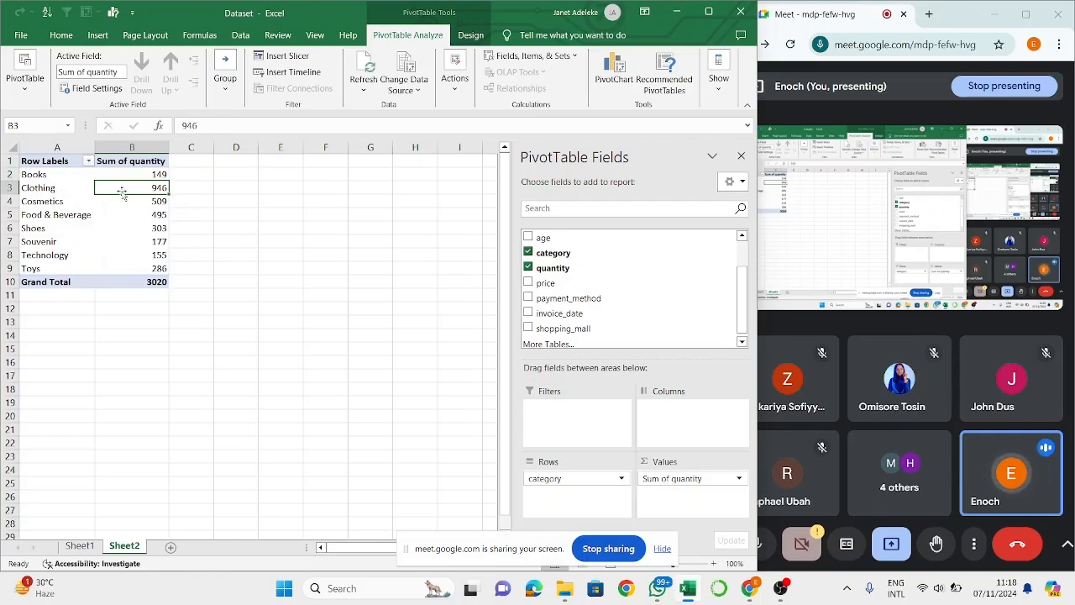
pyautogui.click(88, 160)
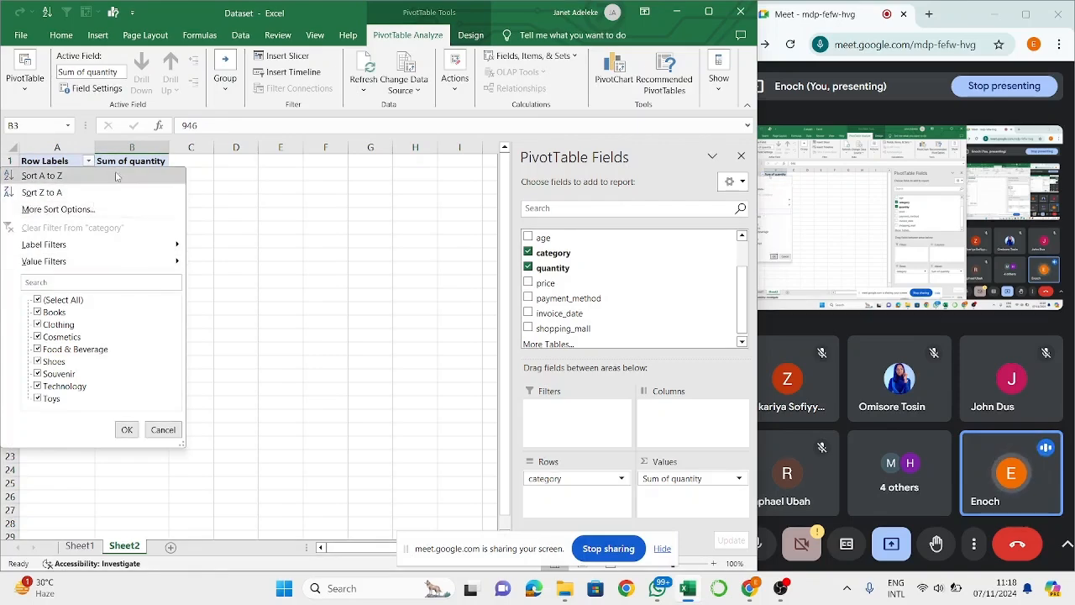
pyautogui.click(252, 242)
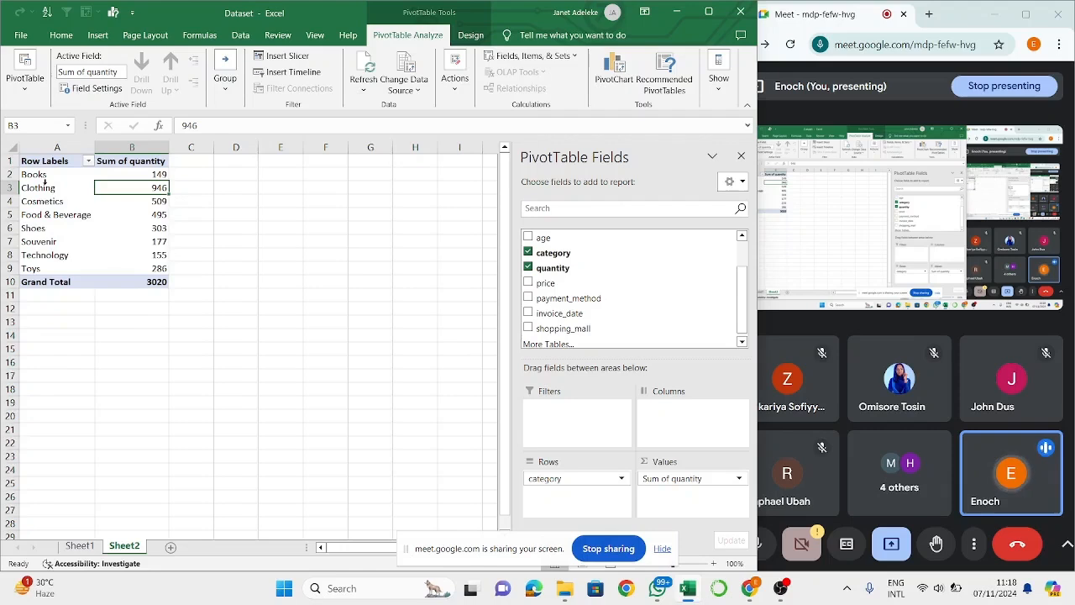
pyautogui.moveTo(154, 232)
pyautogui.click(80, 546)
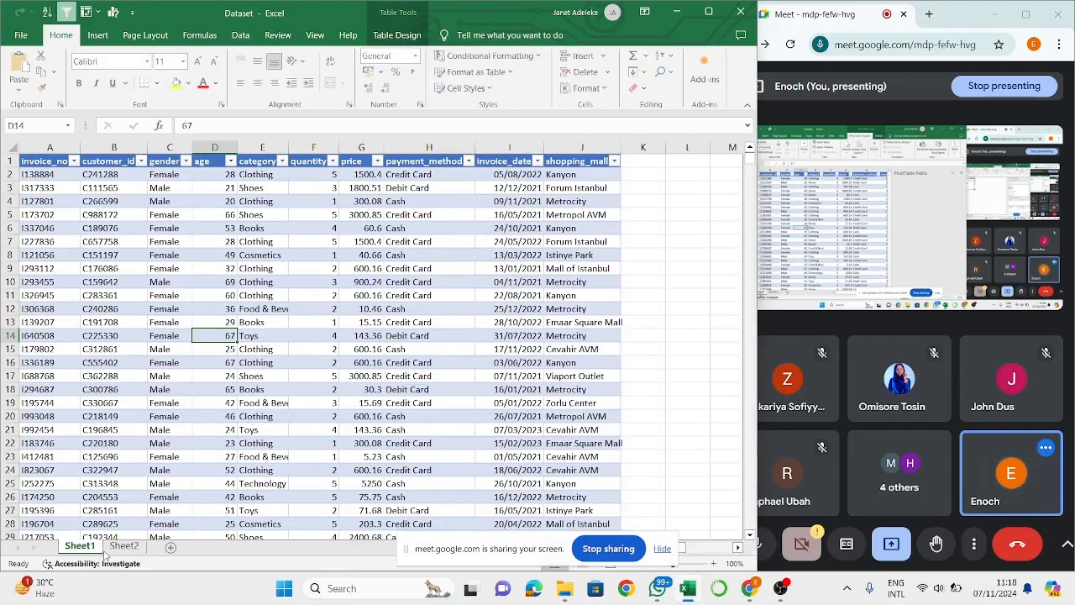
pyautogui.click(124, 546)
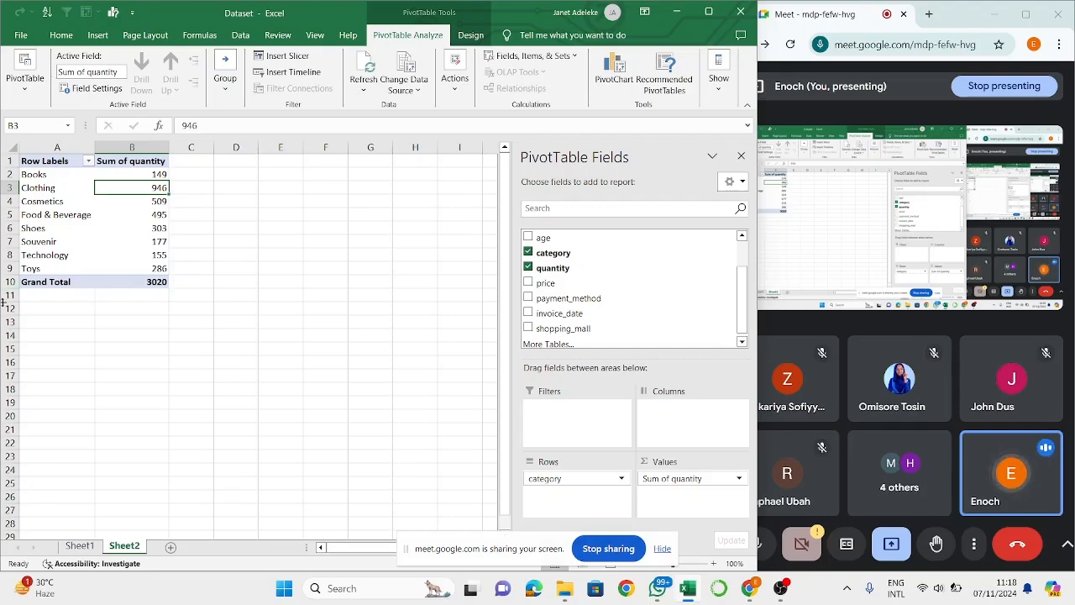
pyautogui.click(101, 254)
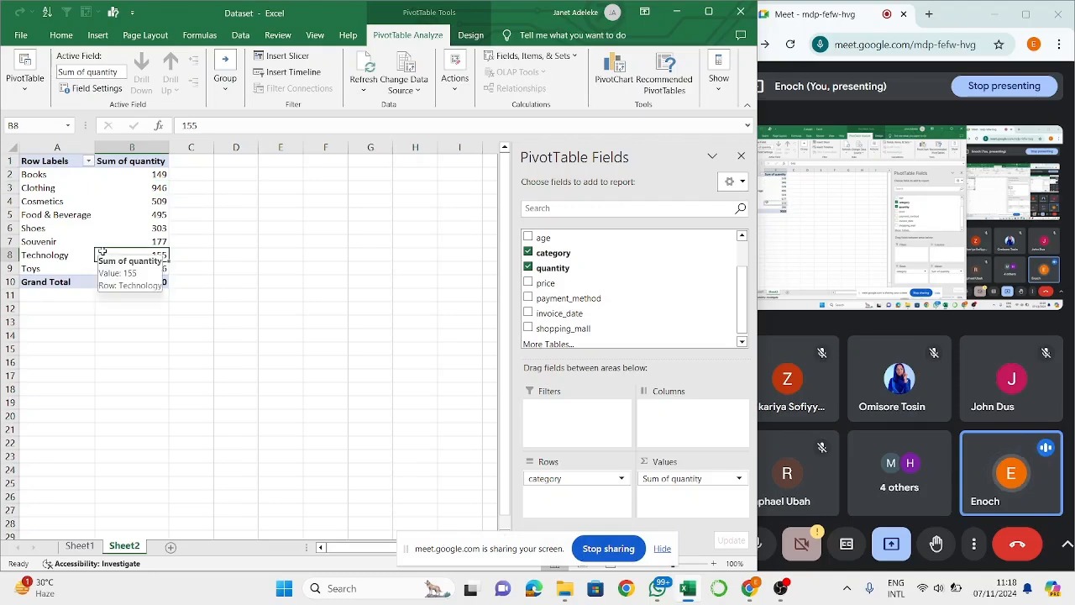
pyautogui.click(60, 204)
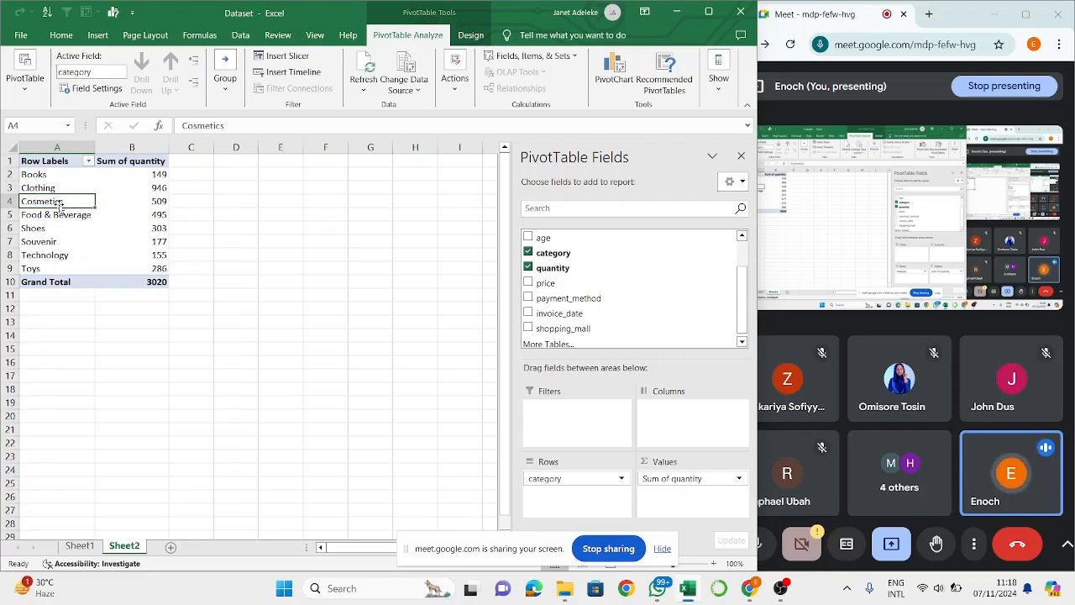
pyautogui.click(88, 296)
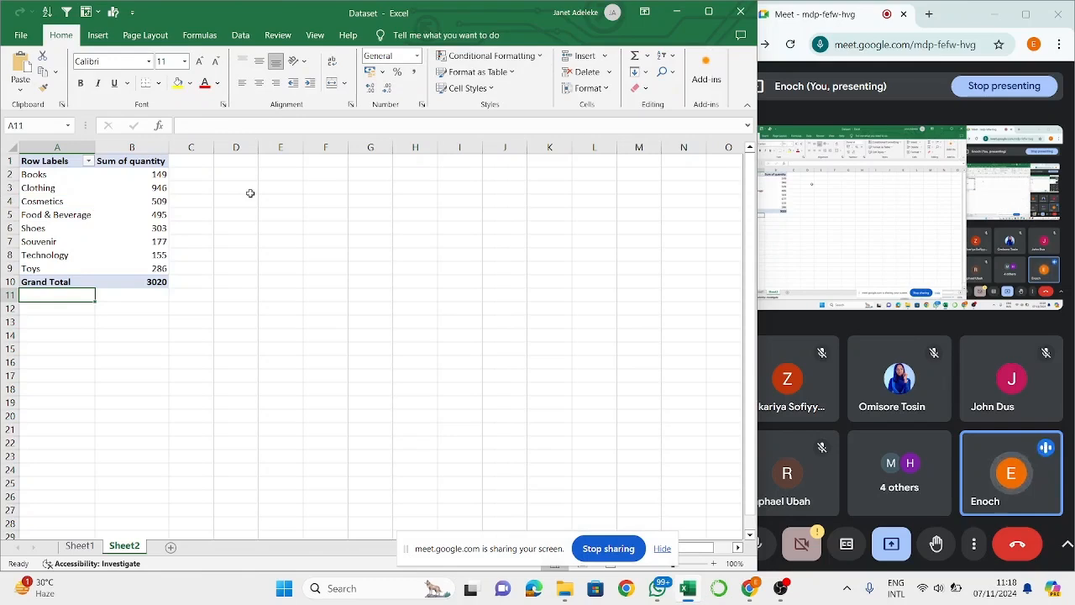
pyautogui.click(250, 194)
pyautogui.click(130, 186)
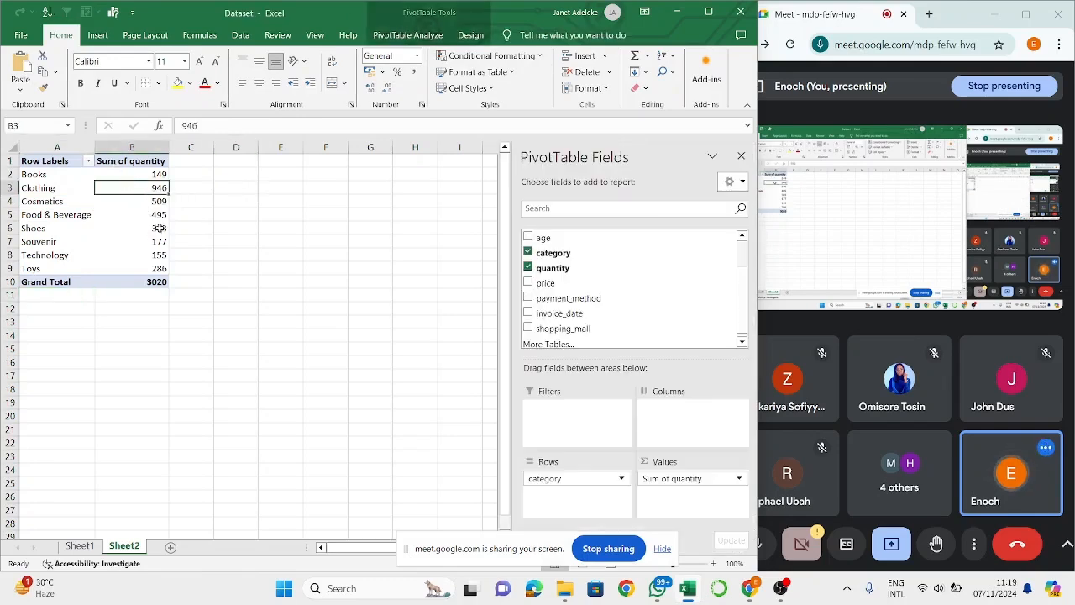
pyautogui.moveTo(160, 229)
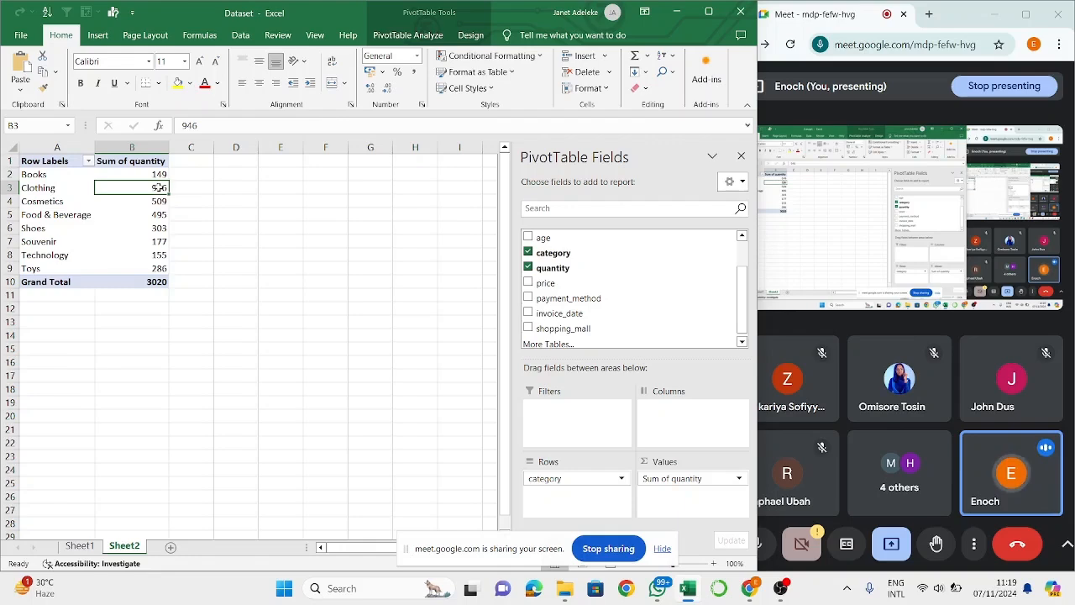
# - Delete the PivotTable that sums quantity by category from Sheet2
pyautogui.rightClick(158, 187)
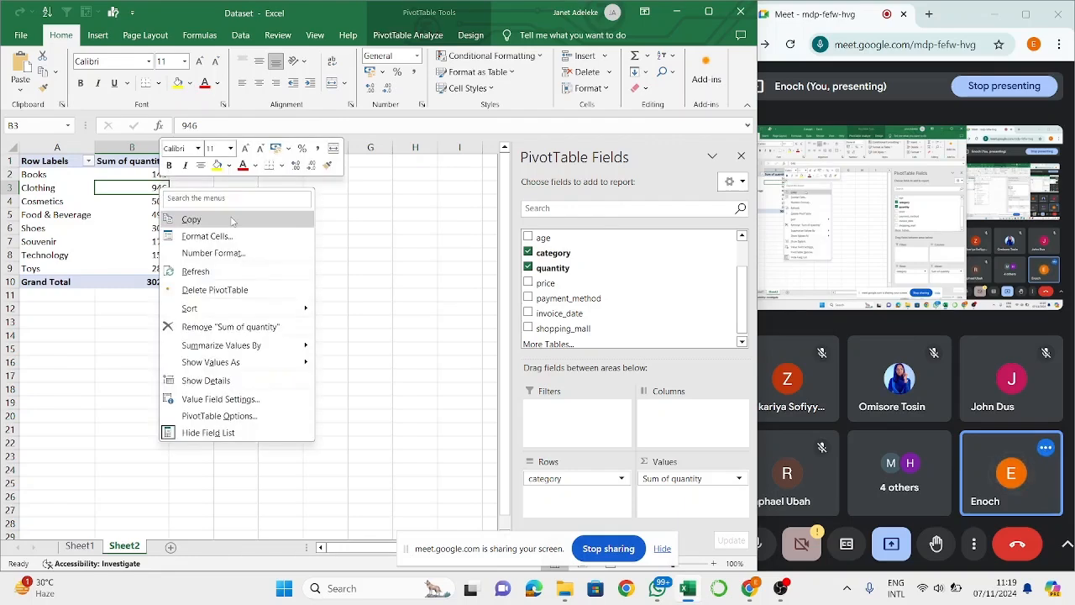
pyautogui.click(260, 290)
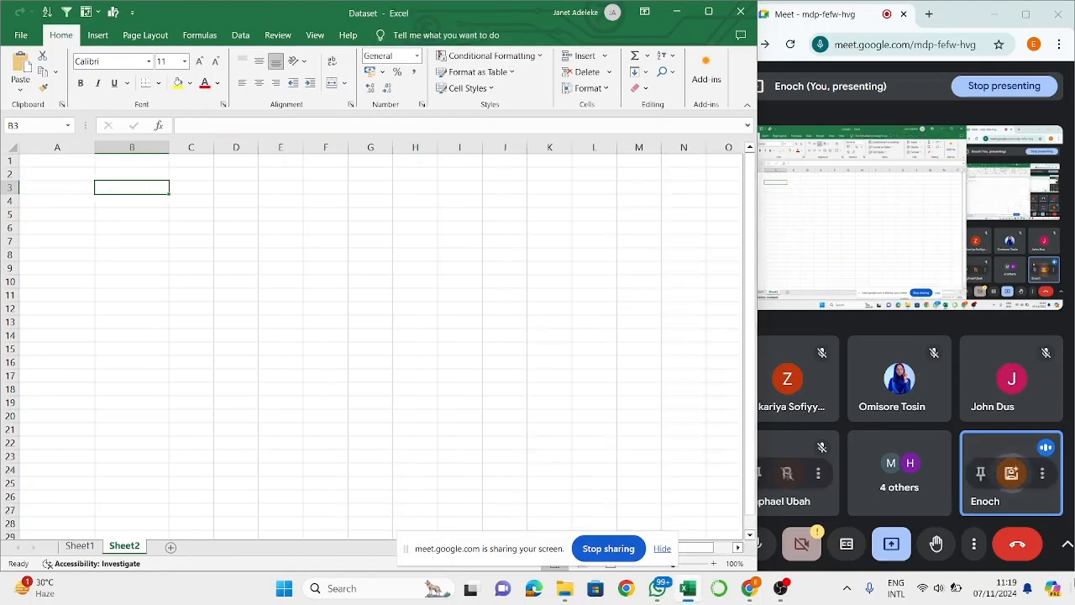
pyautogui.moveTo(780, 588)
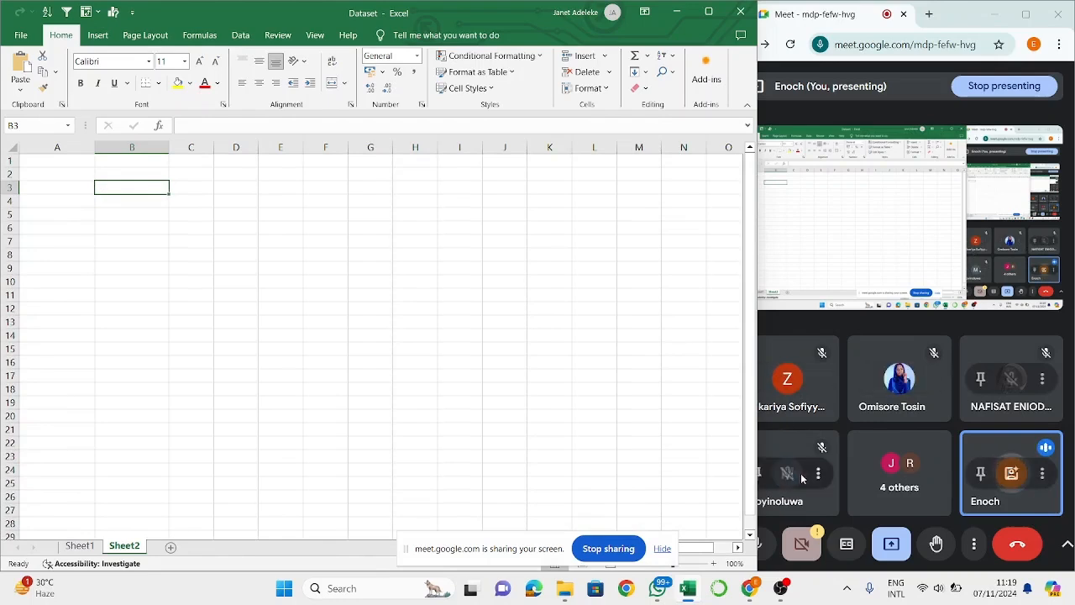
# - Insert a PivotTable at cell A1 of the existing Sheet2, using Table1 on Sheet1 as the source
pyautogui.click(51, 163)
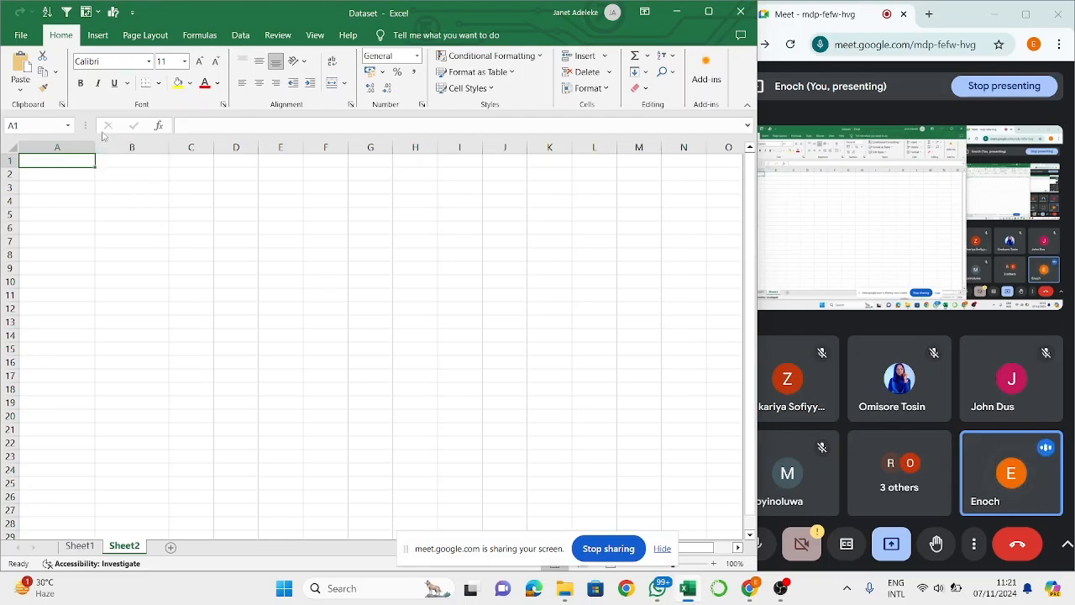
pyautogui.click(92, 144)
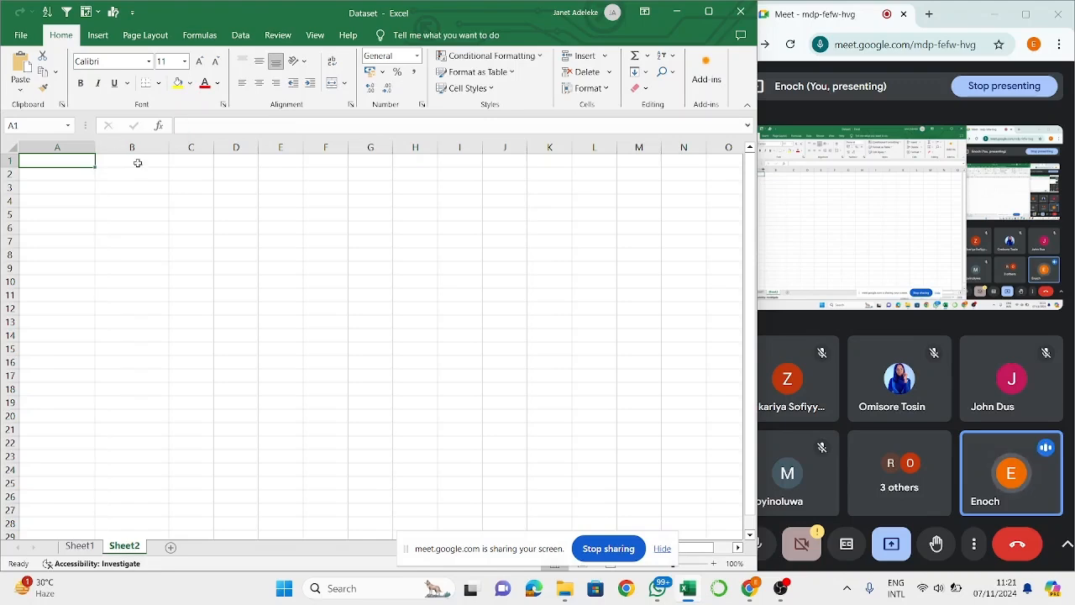
pyautogui.click(90, 35)
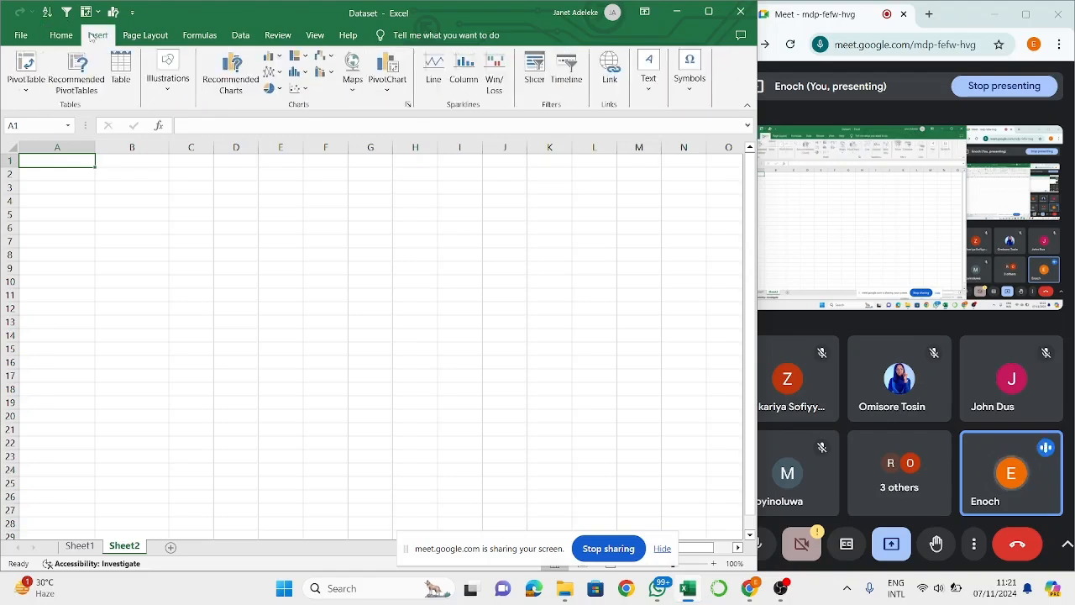
pyautogui.click(19, 64)
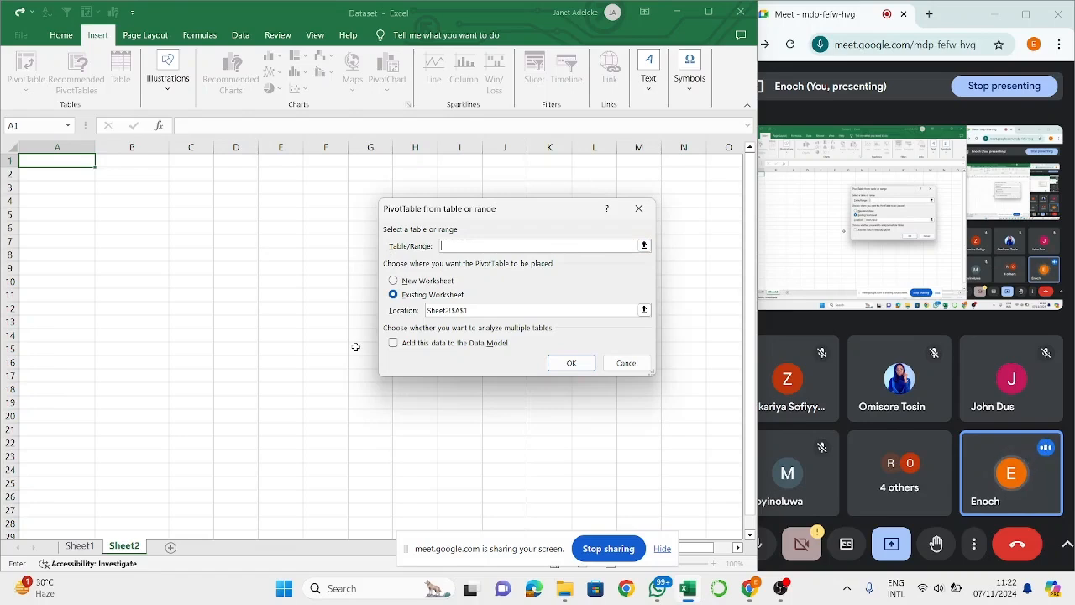
pyautogui.click(76, 549)
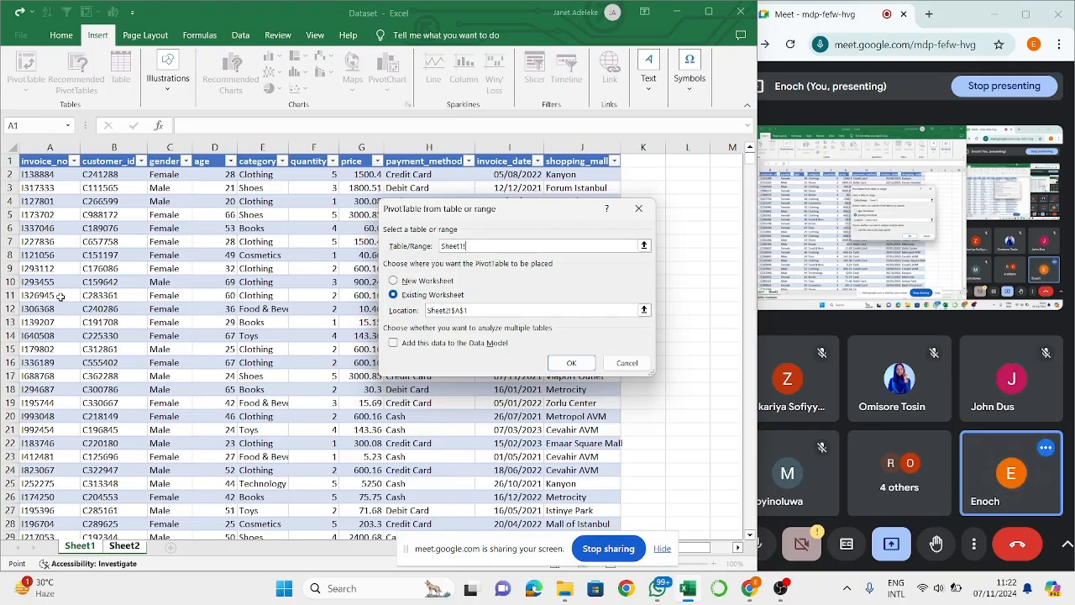
pyautogui.hotkey('ctrl', 'a')
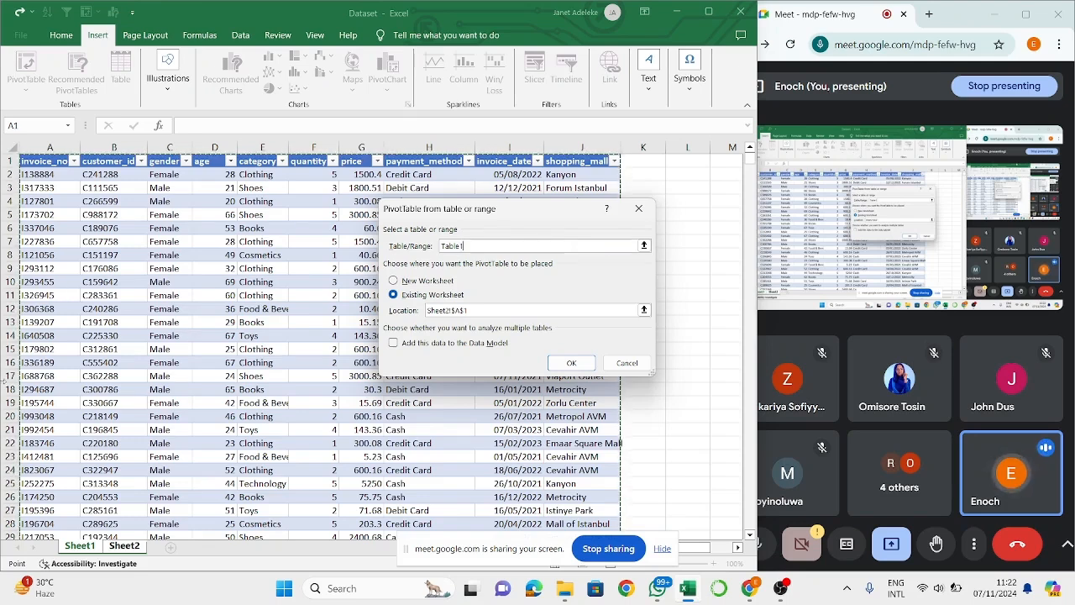
pyautogui.click(572, 362)
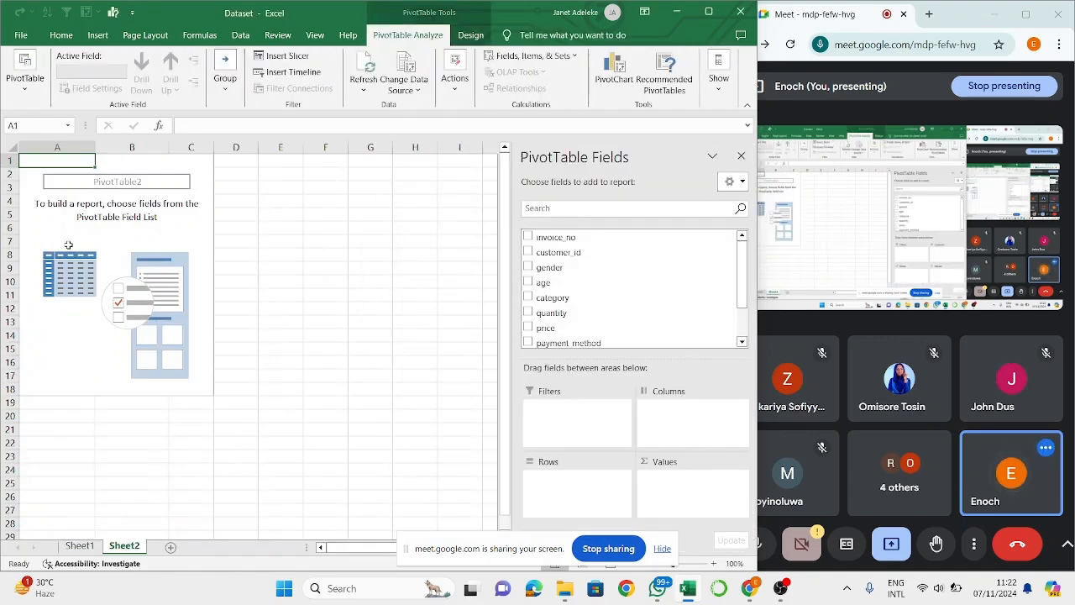
# - Delete the Sheet2 worksheet permanently, along with its empty PivotTable
pyautogui.rightClick(141, 549)
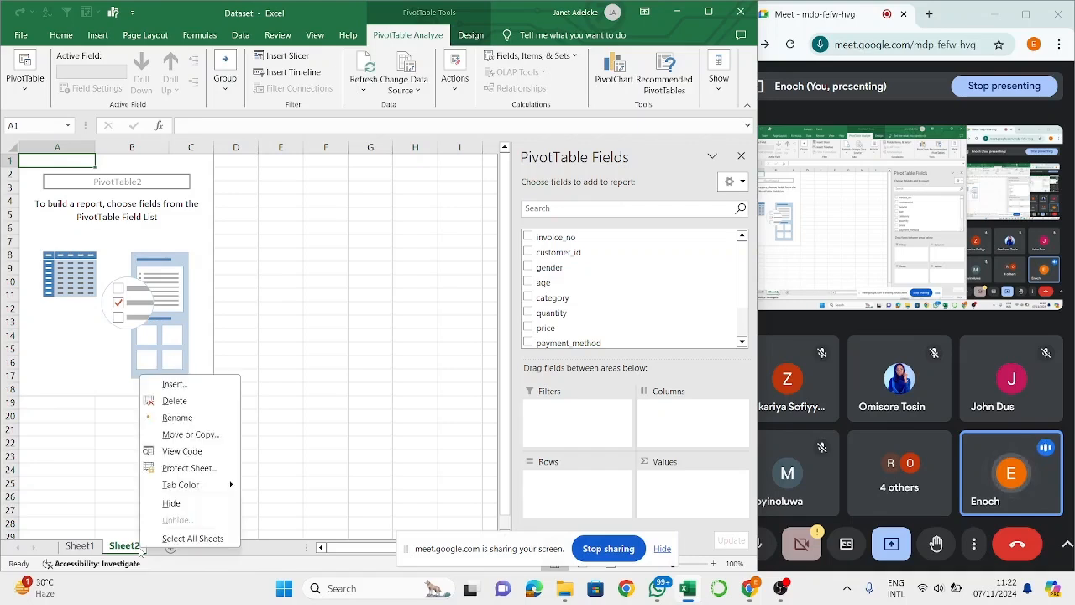
pyautogui.click(190, 405)
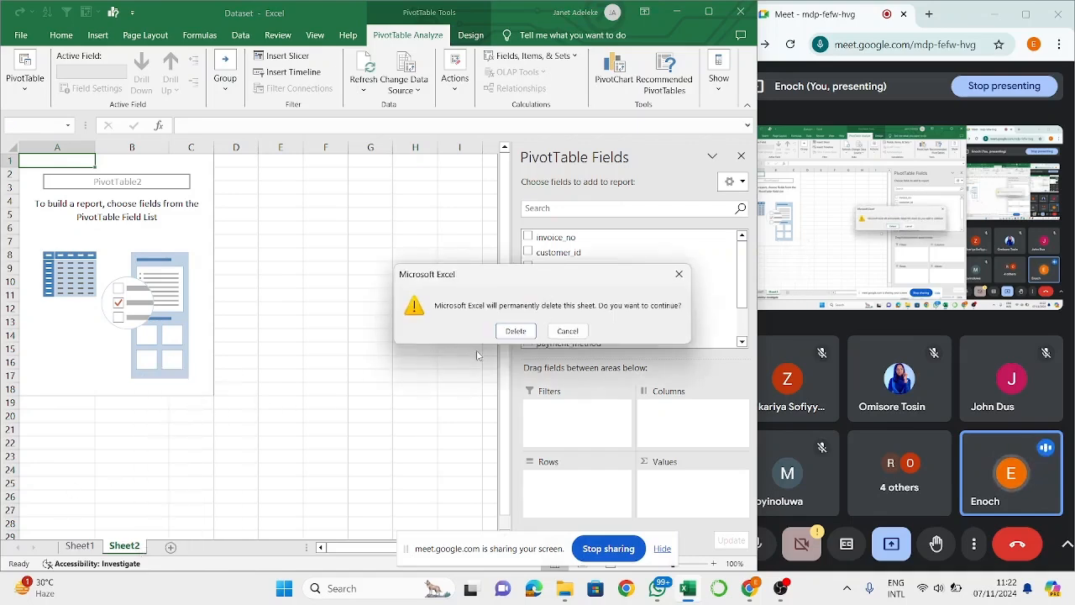
pyautogui.click(521, 332)
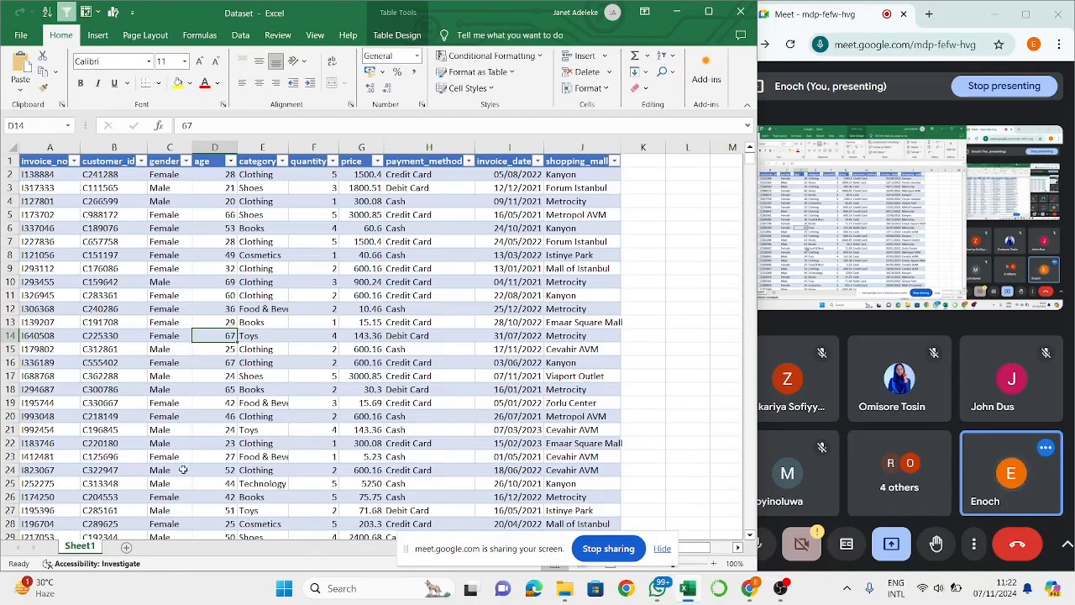
# - Add a new worksheet and insert a PivotTable at its cell A1, using Table1 on Sheet1 as the source
pyautogui.click(126, 549)
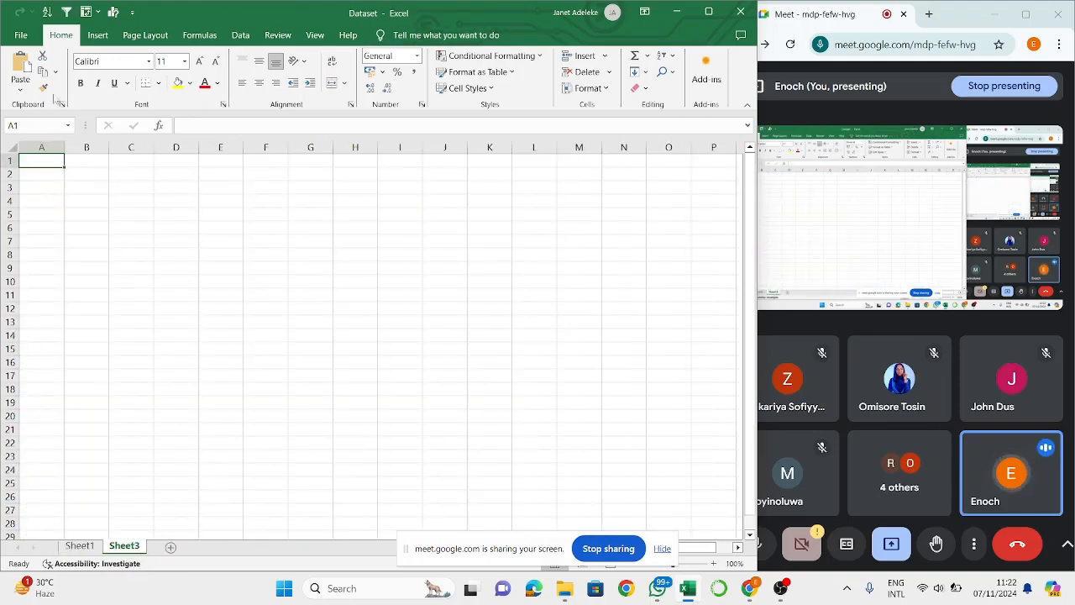
pyautogui.click(99, 37)
pyautogui.click(26, 66)
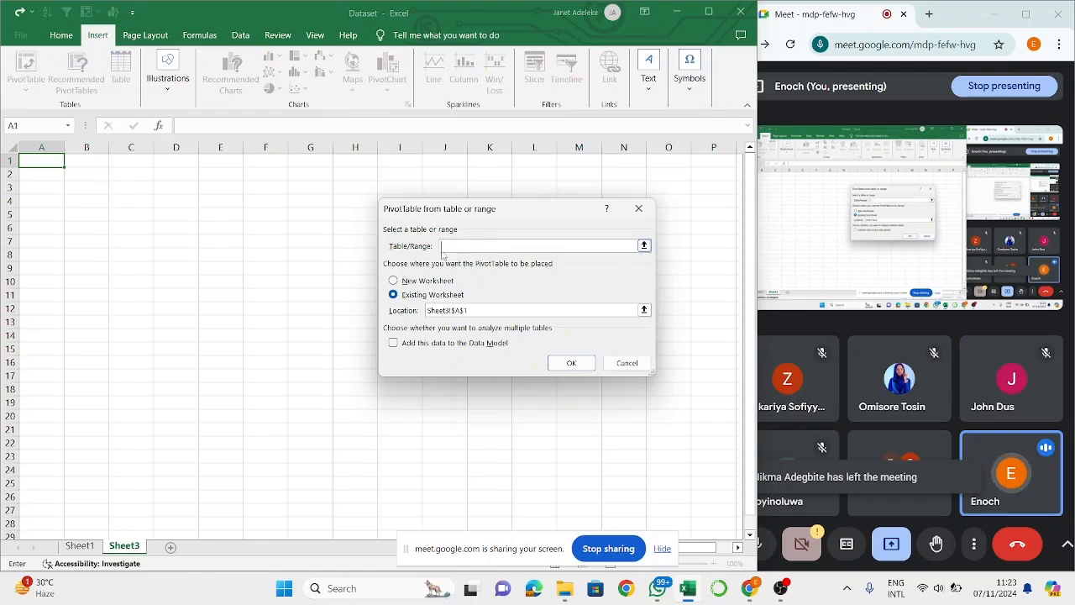
pyautogui.click(71, 547)
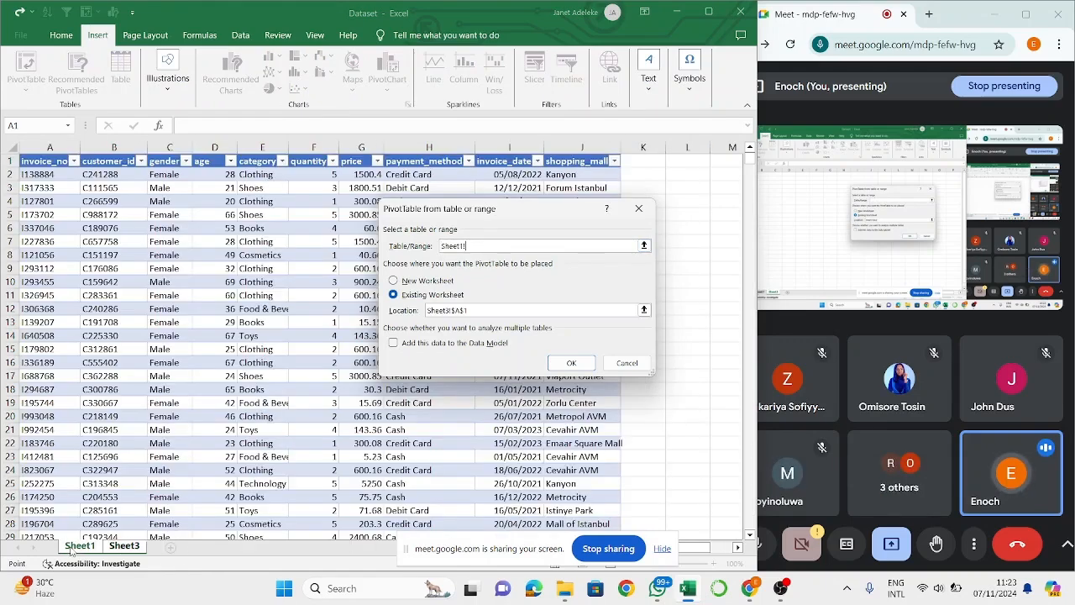
pyautogui.hotkey('ctrl', 'a')
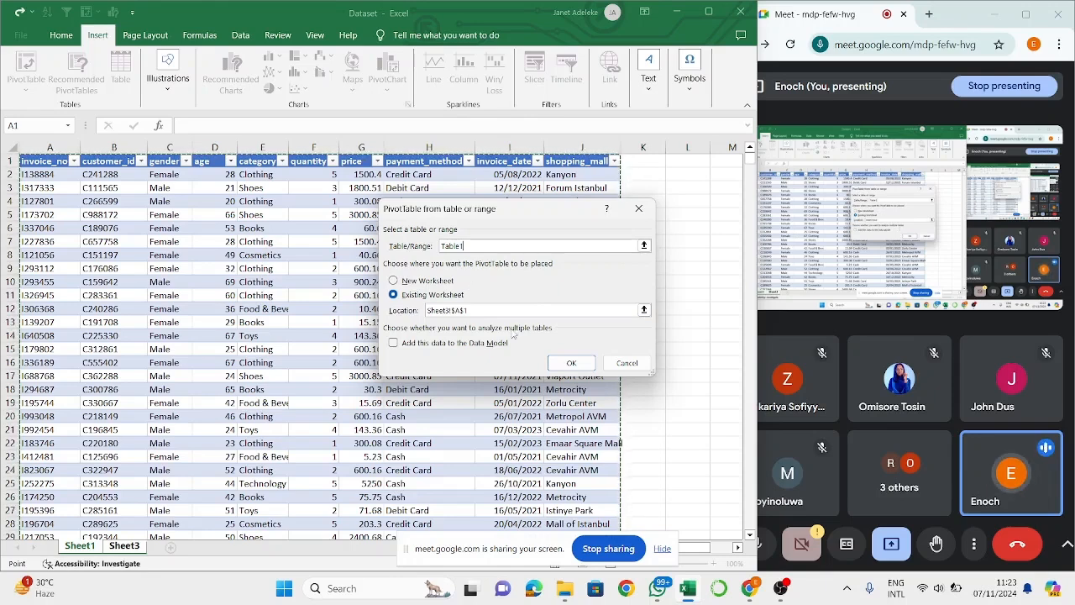
pyautogui.click(570, 363)
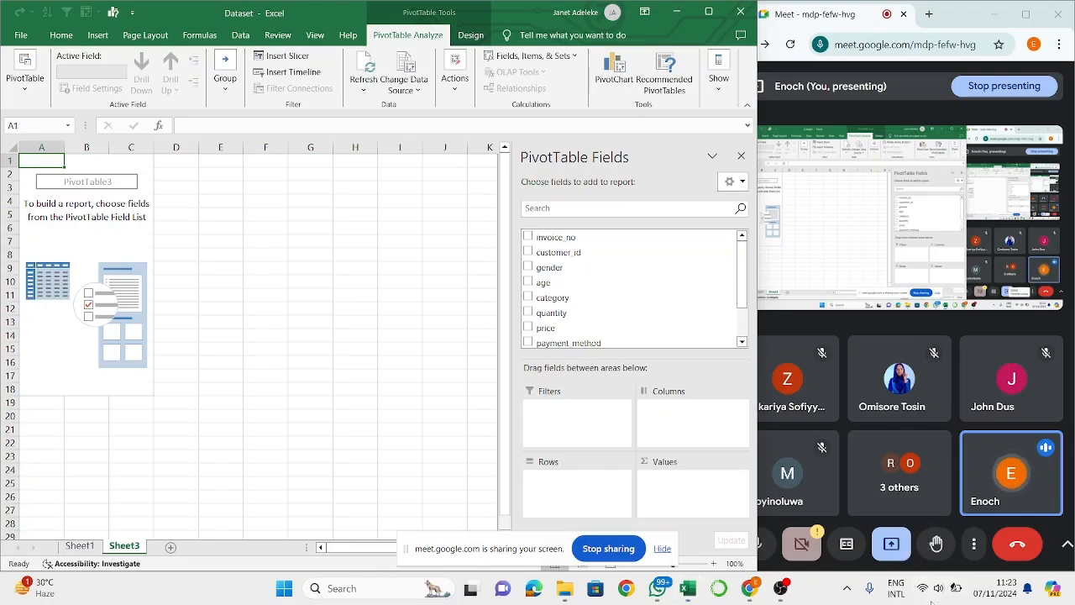
pyautogui.click(933, 590)
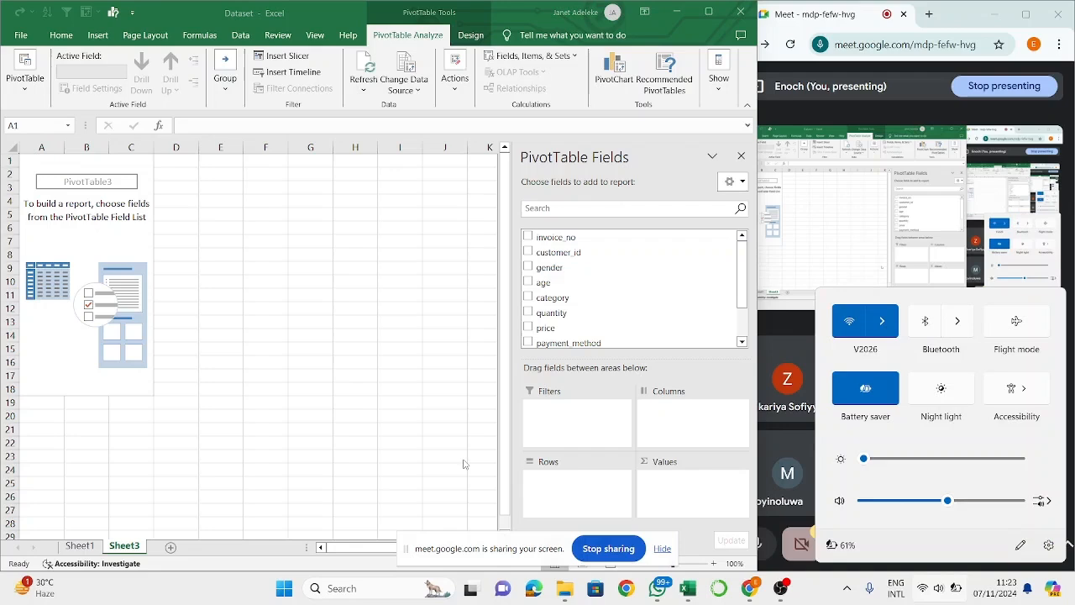
pyautogui.click(330, 430)
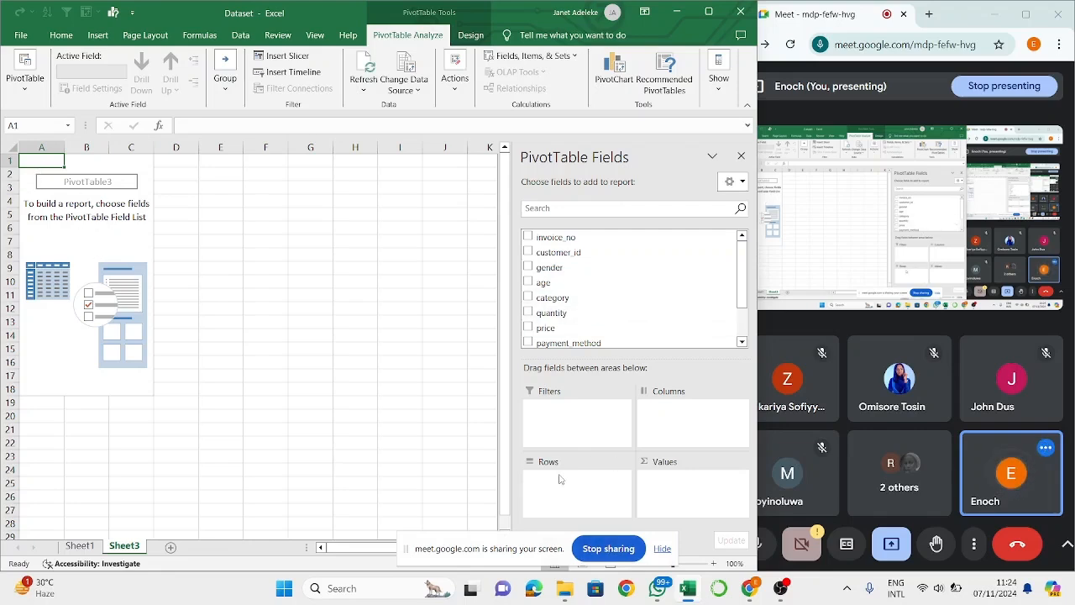
# - Look through the PivotTable's available fields and add gender as the row field
pyautogui.scroll(-1, 636, 278)
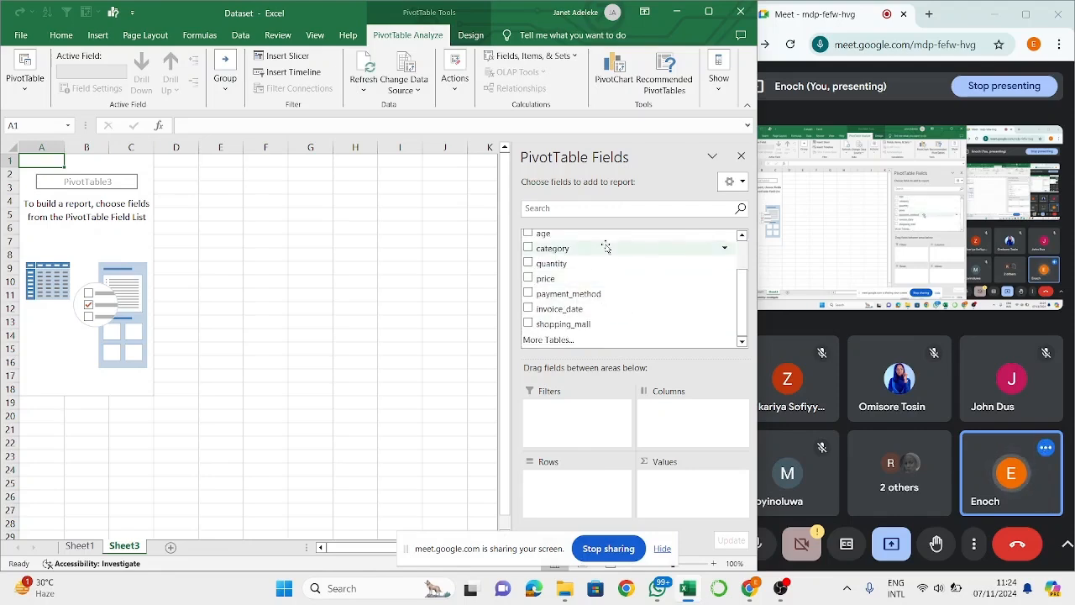
pyautogui.scroll(1, 605, 244)
pyautogui.moveTo(557, 251); pyautogui.dragTo(557, 489)
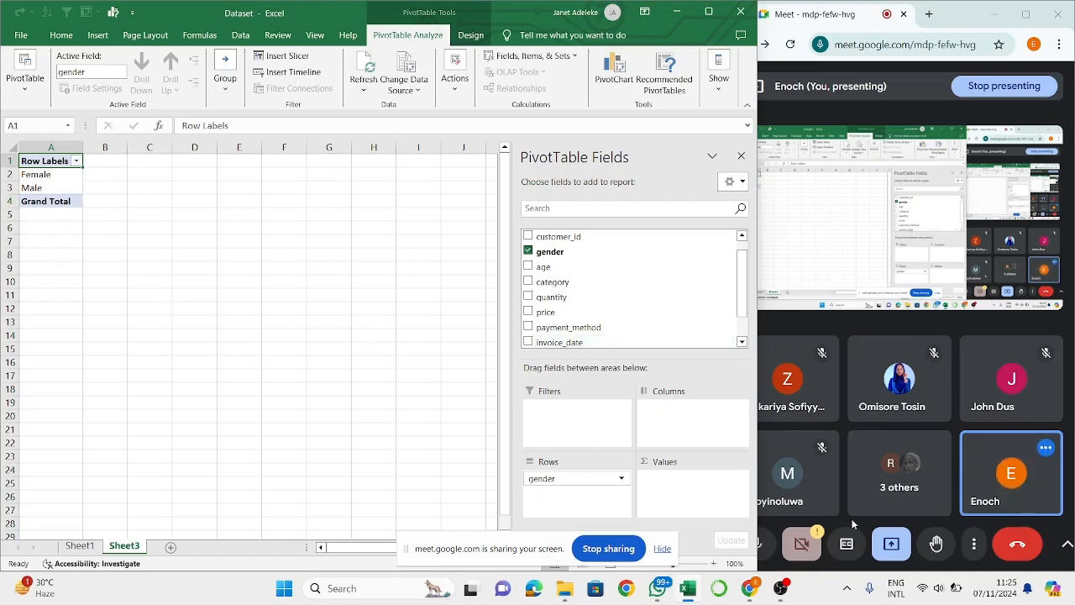
# - Move gender to the PivotTable's column area to show that layout, and return it to the row area
pyautogui.moveTo(570, 481); pyautogui.dragTo(686, 421)
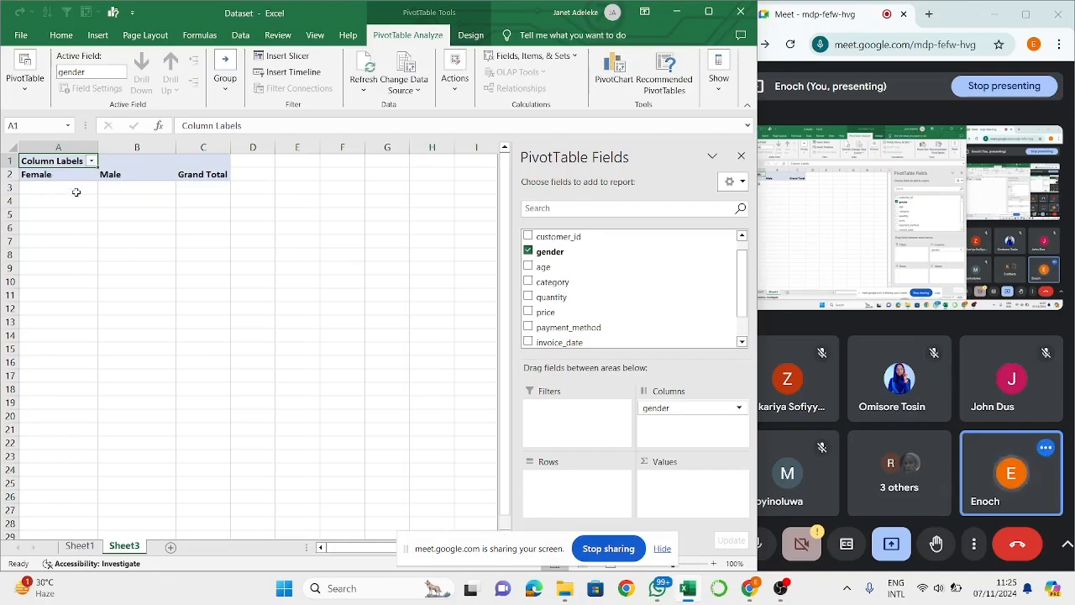
pyautogui.click(122, 190)
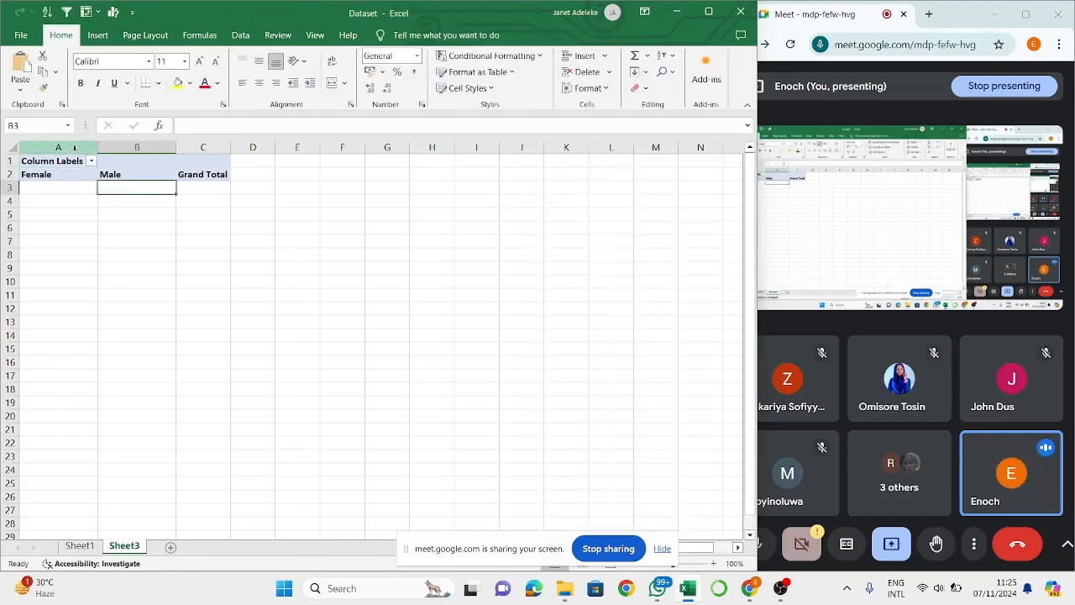
pyautogui.click(120, 172)
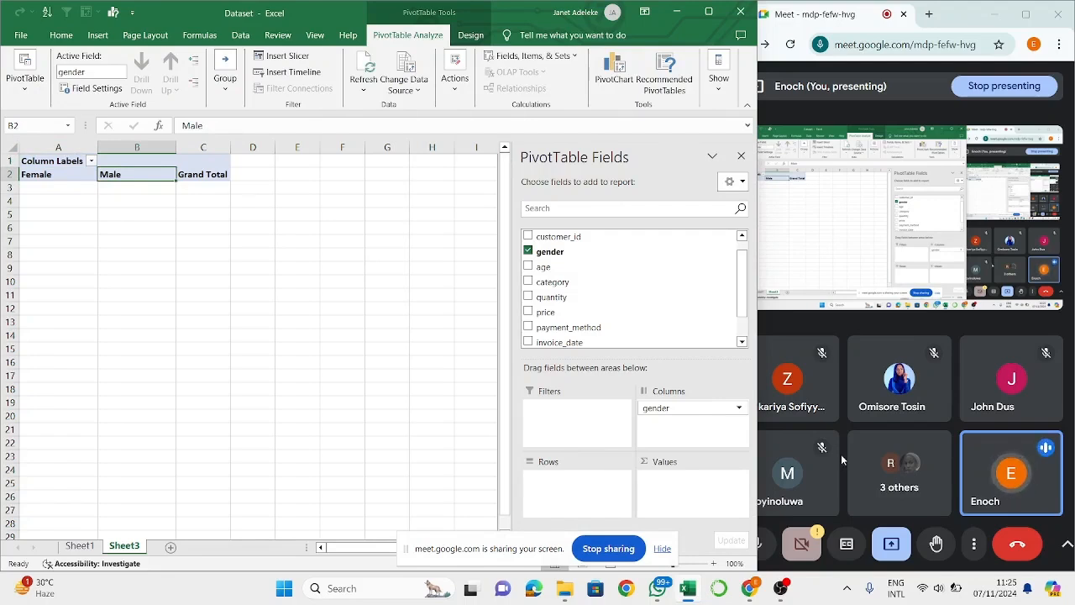
pyautogui.moveTo(679, 408); pyautogui.dragTo(539, 501)
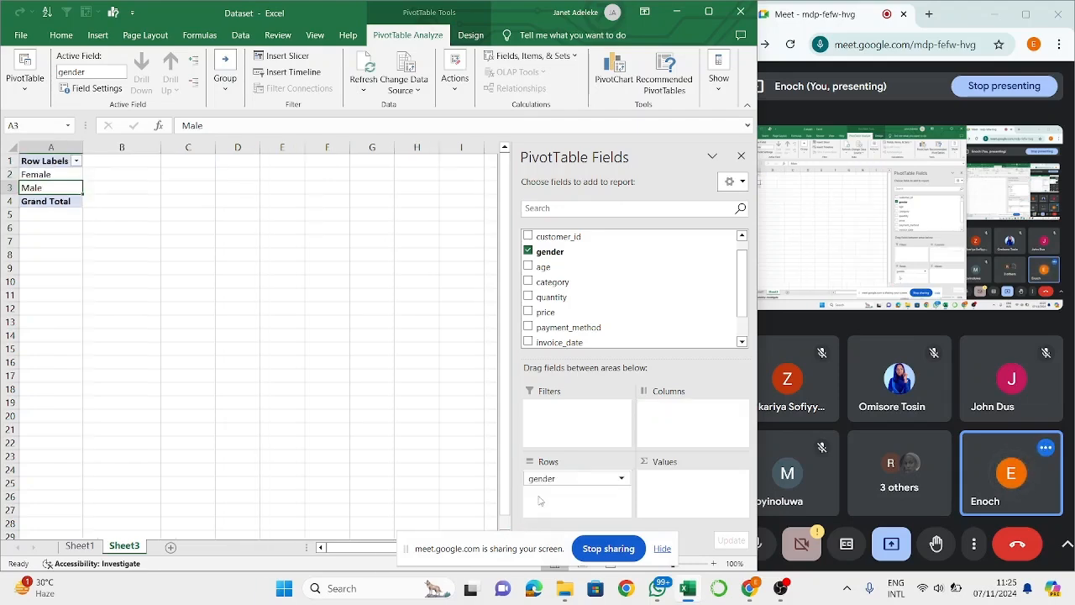
# - Check the source data on Sheet1, and add quantity as the summed value field of the PivotTable on Sheet3
pyautogui.click(79, 547)
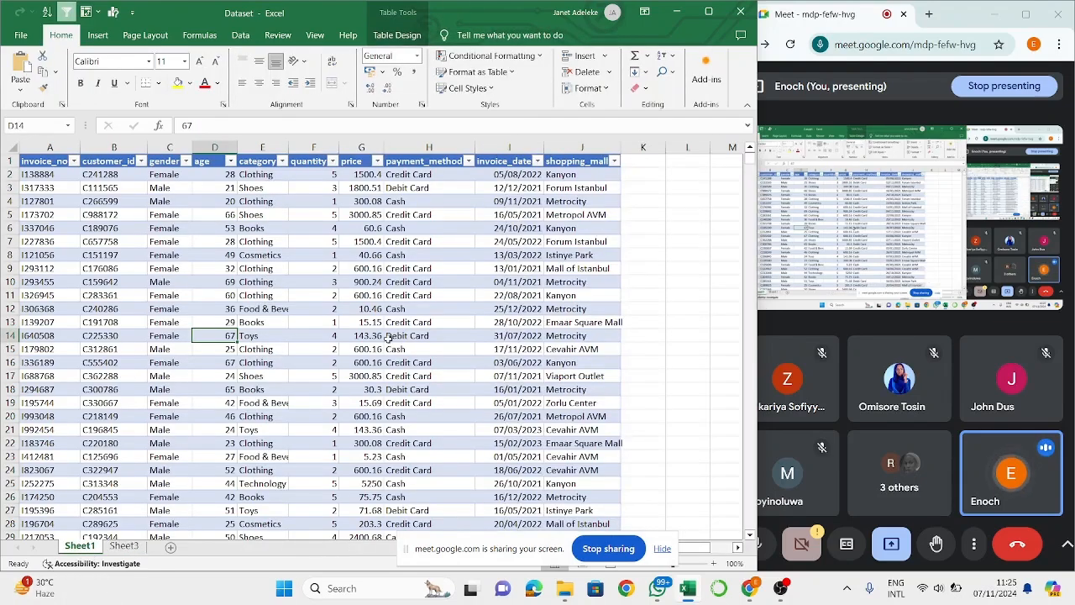
pyautogui.click(130, 547)
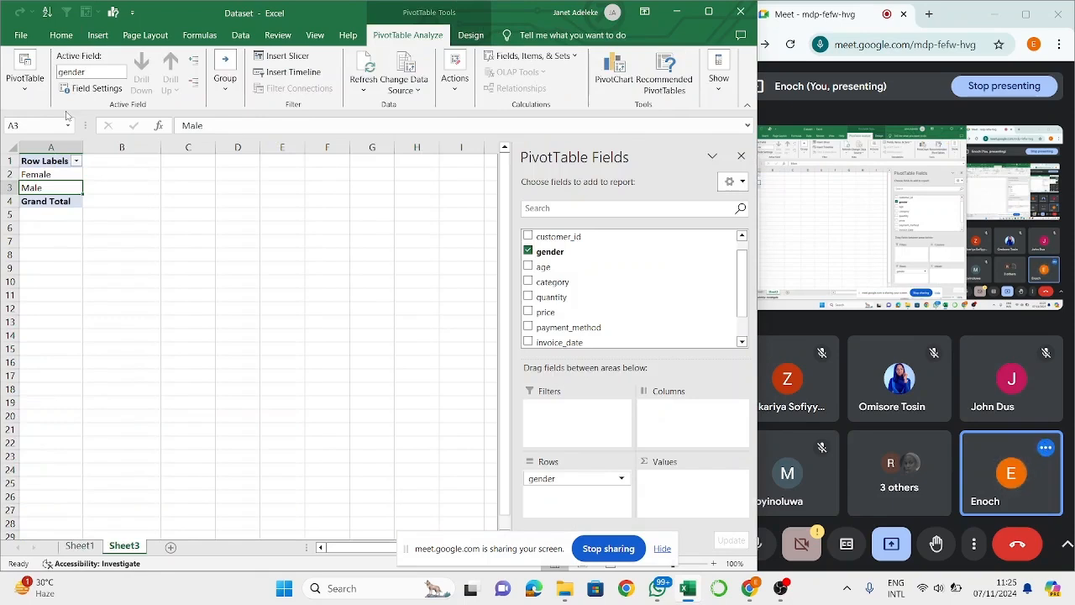
pyautogui.click(30, 176)
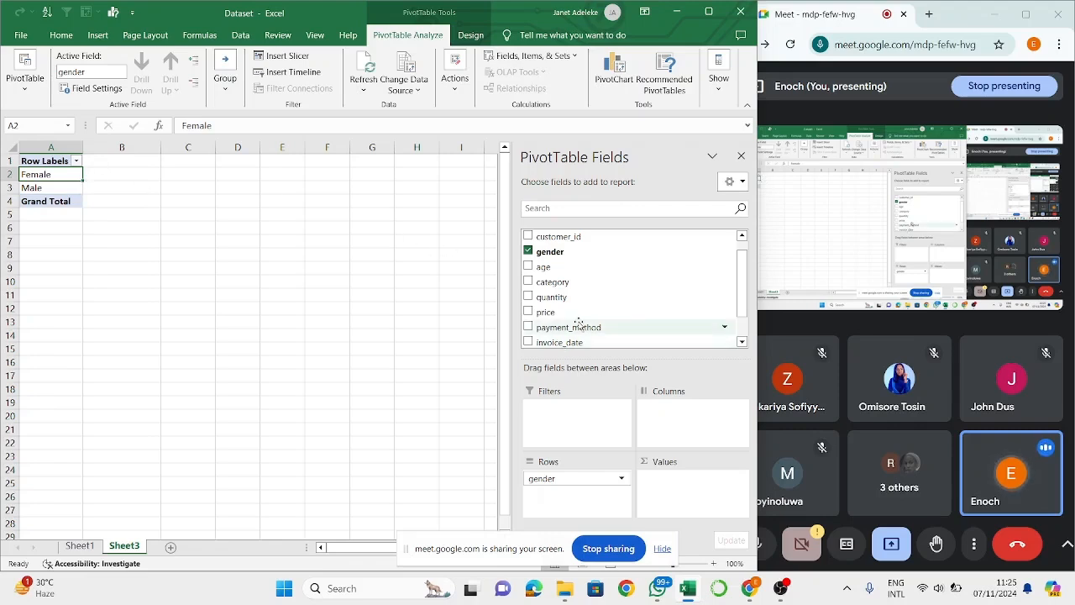
pyautogui.moveTo(569, 298); pyautogui.dragTo(699, 501)
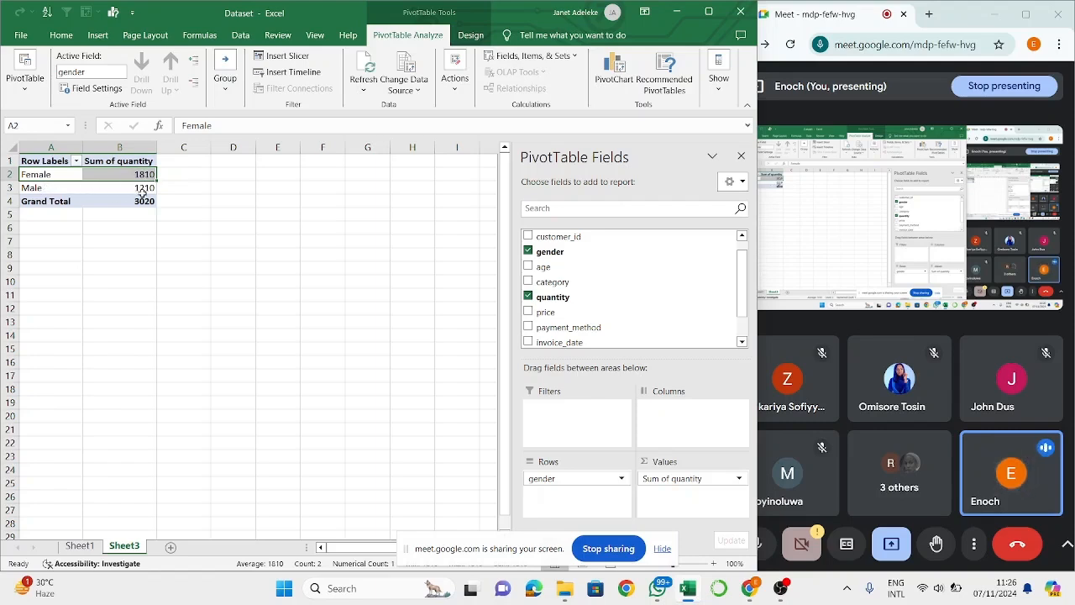
pyautogui.moveTo(142, 192)
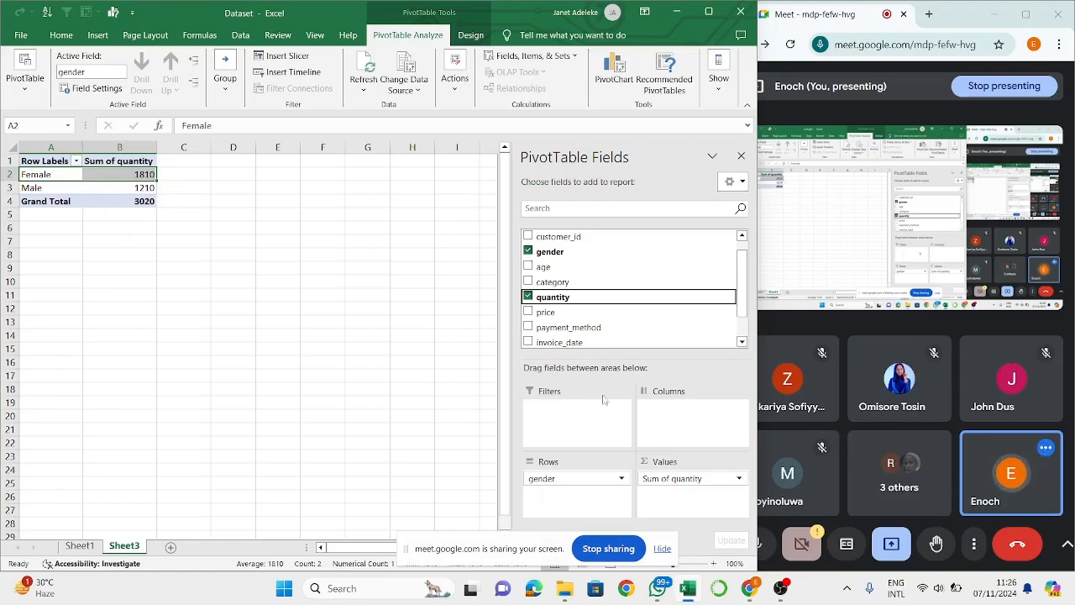
# - Review the available fields against the Sheet1 data and add category as the PivotTable's report filter
pyautogui.scroll(-1, 608, 303)
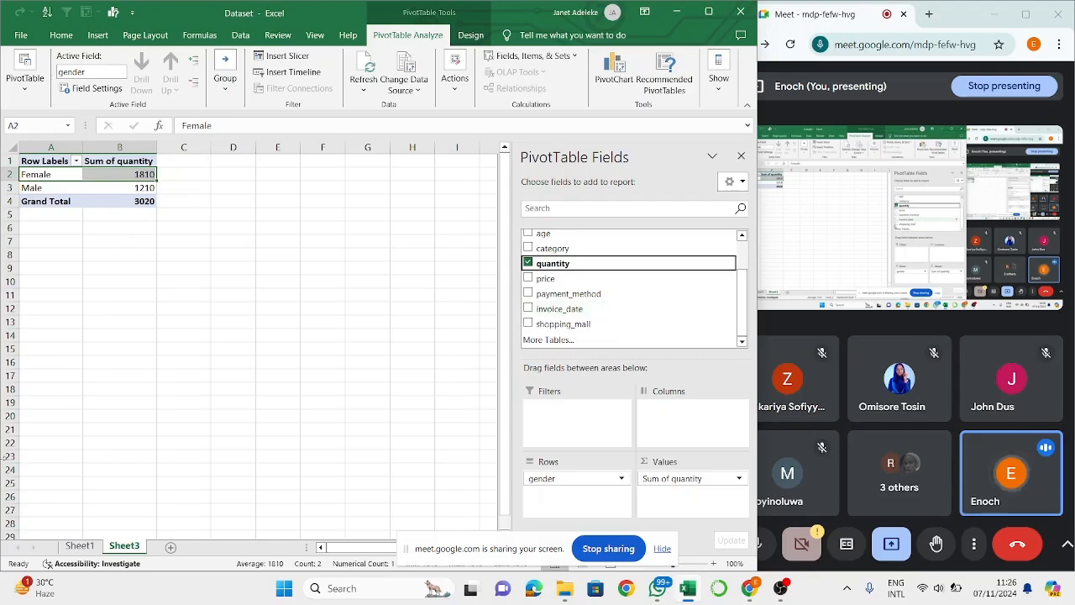
pyautogui.click(79, 546)
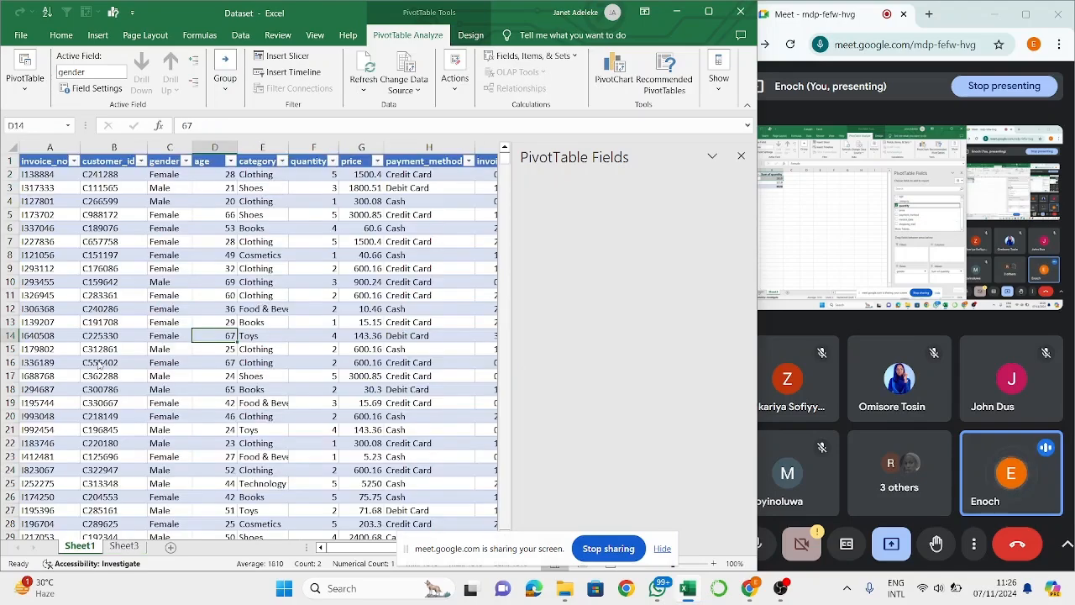
pyautogui.click(123, 548)
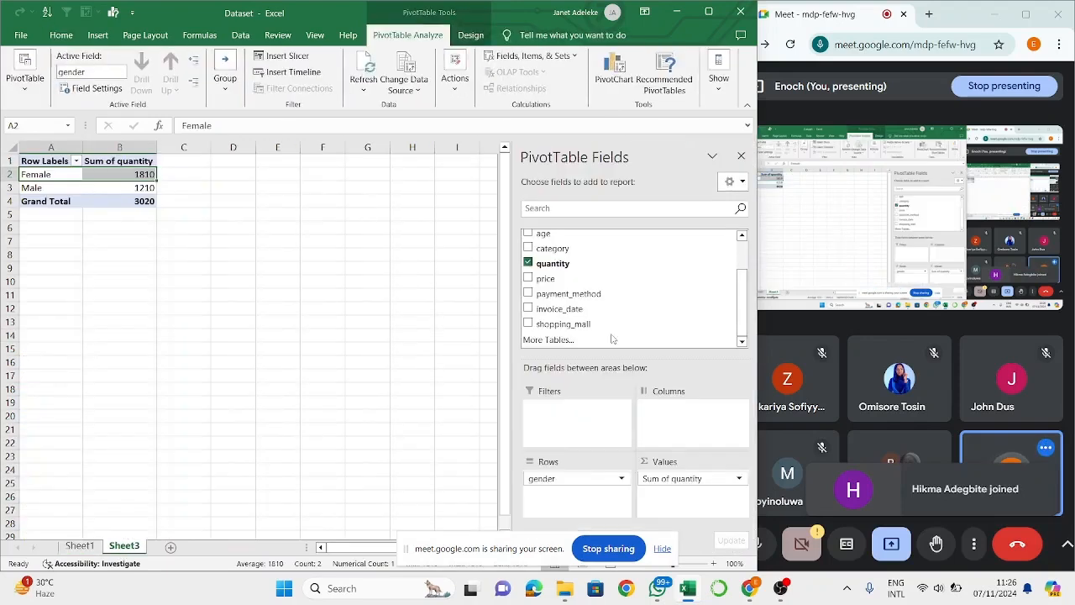
pyautogui.scroll(2, 626, 304)
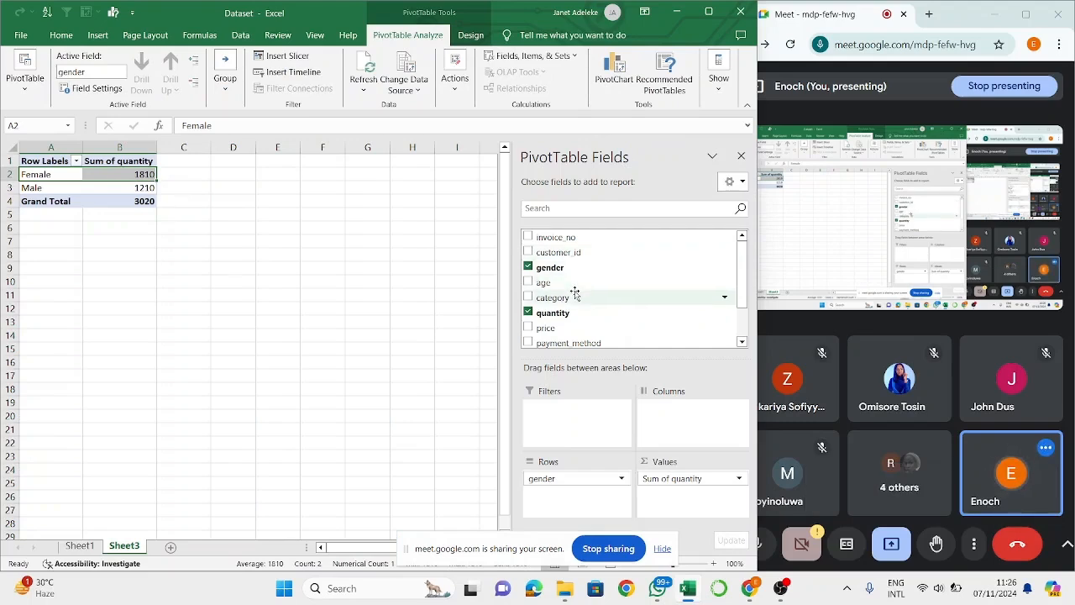
pyautogui.moveTo(575, 294); pyautogui.dragTo(555, 405)
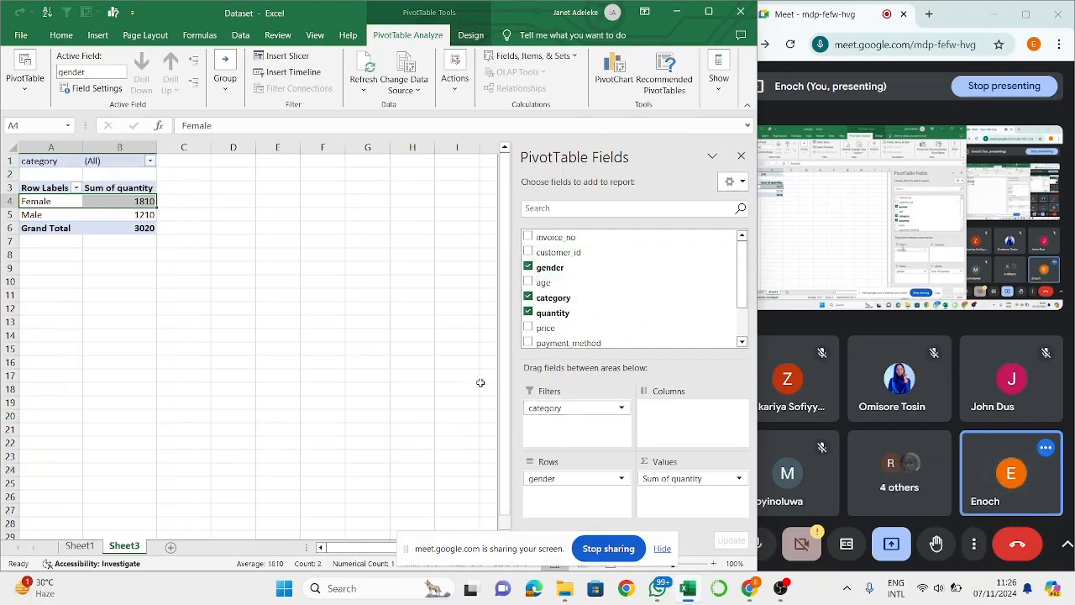
# - Filter the PivotTable to the Books and Clothing categories and check the Female and Male quantities
pyautogui.click(622, 409)
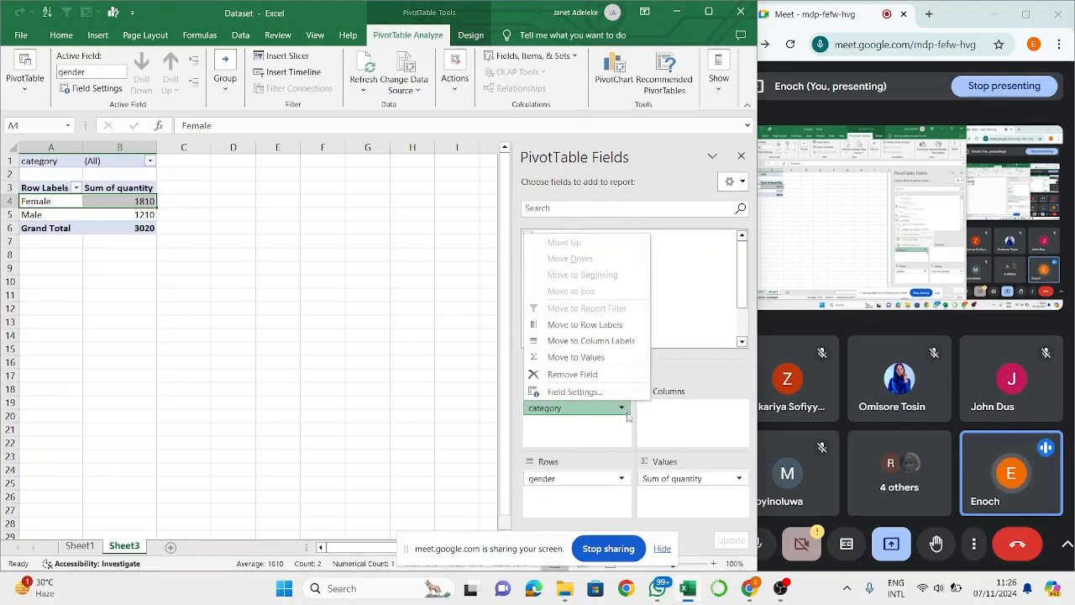
pyautogui.click(151, 161)
pyautogui.click(36, 221)
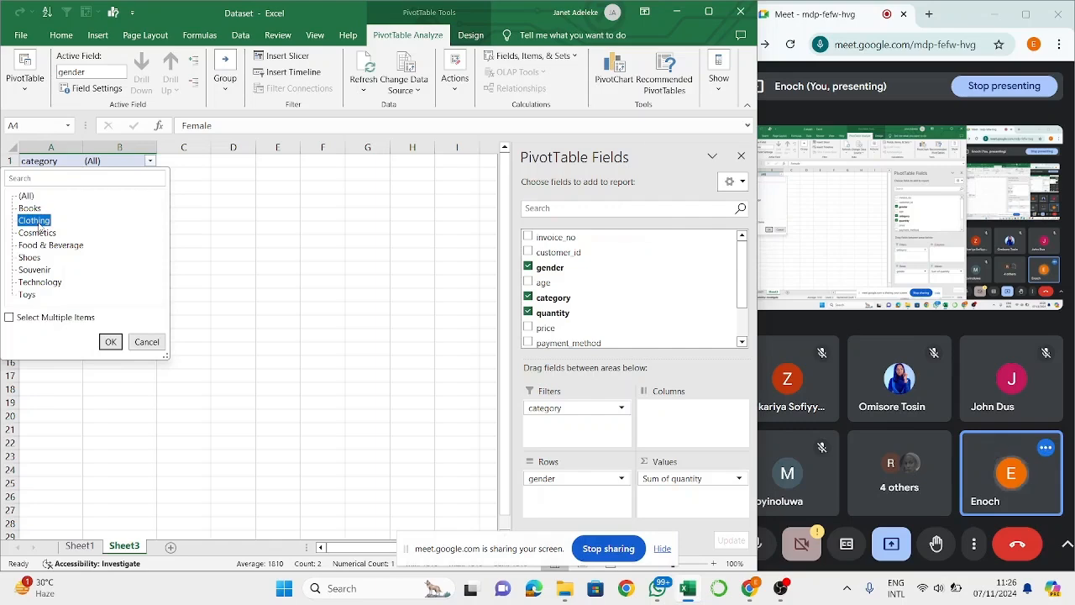
pyautogui.click(9, 317)
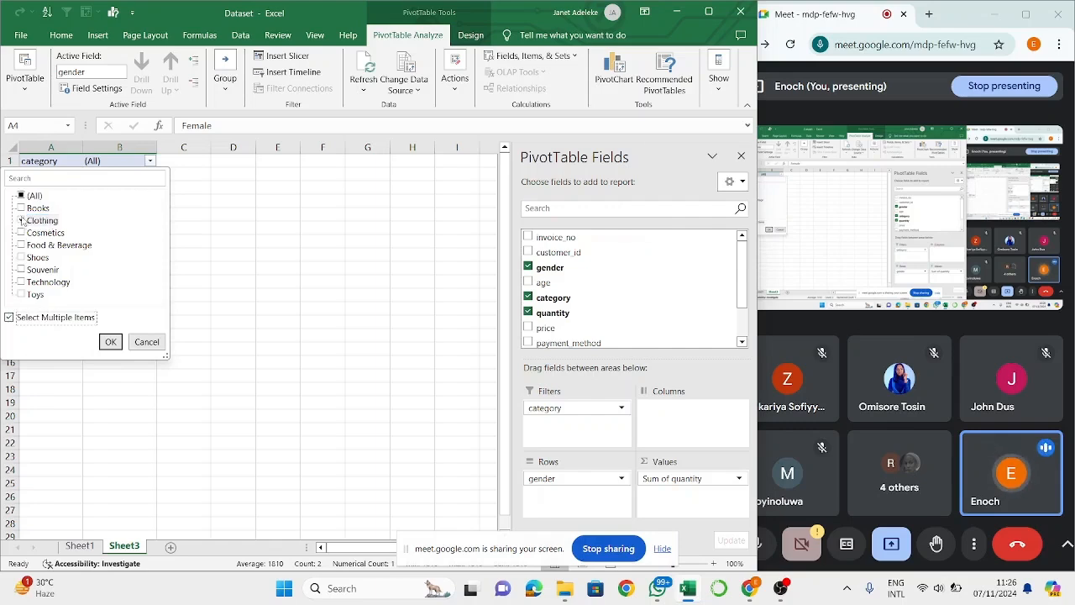
pyautogui.click(21, 209)
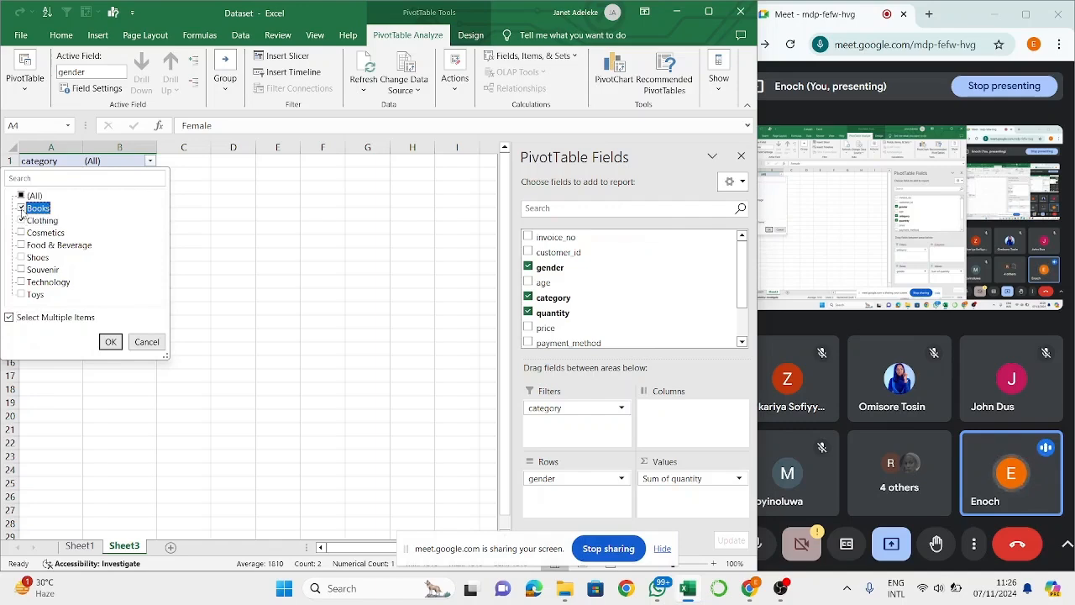
pyautogui.click(110, 341)
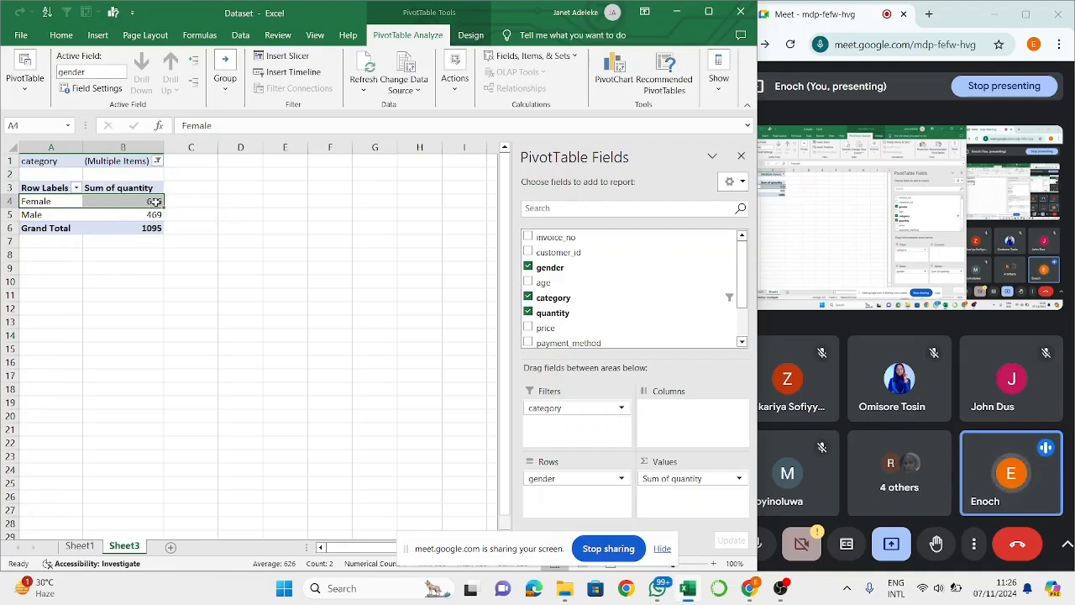
pyautogui.click(156, 202)
pyautogui.click(144, 216)
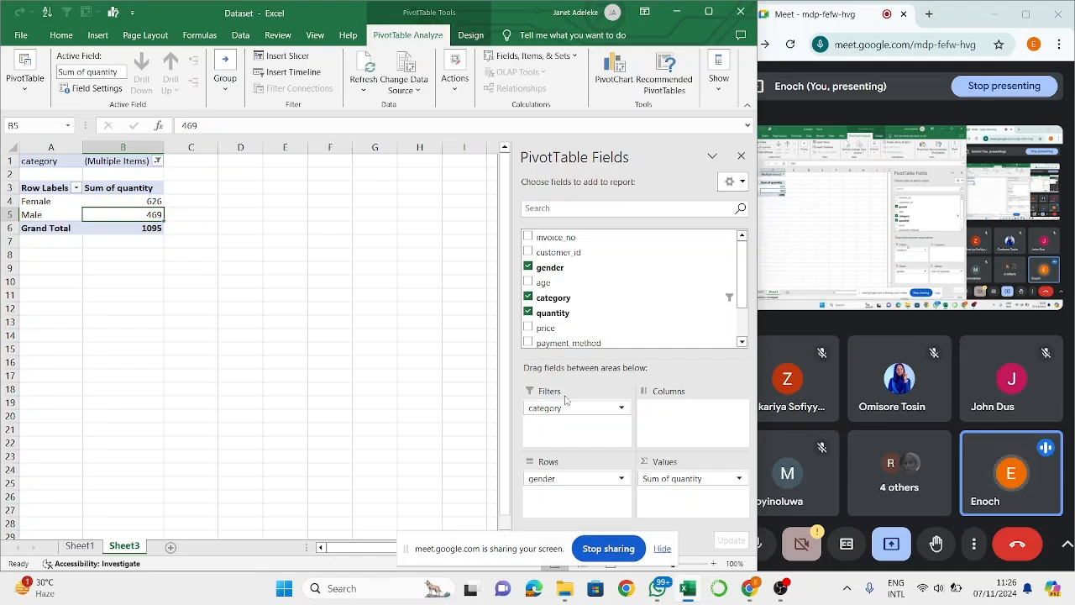
# - Remove the category report filter from the PivotTable
pyautogui.moveTo(561, 409); pyautogui.dragTo(615, 293)
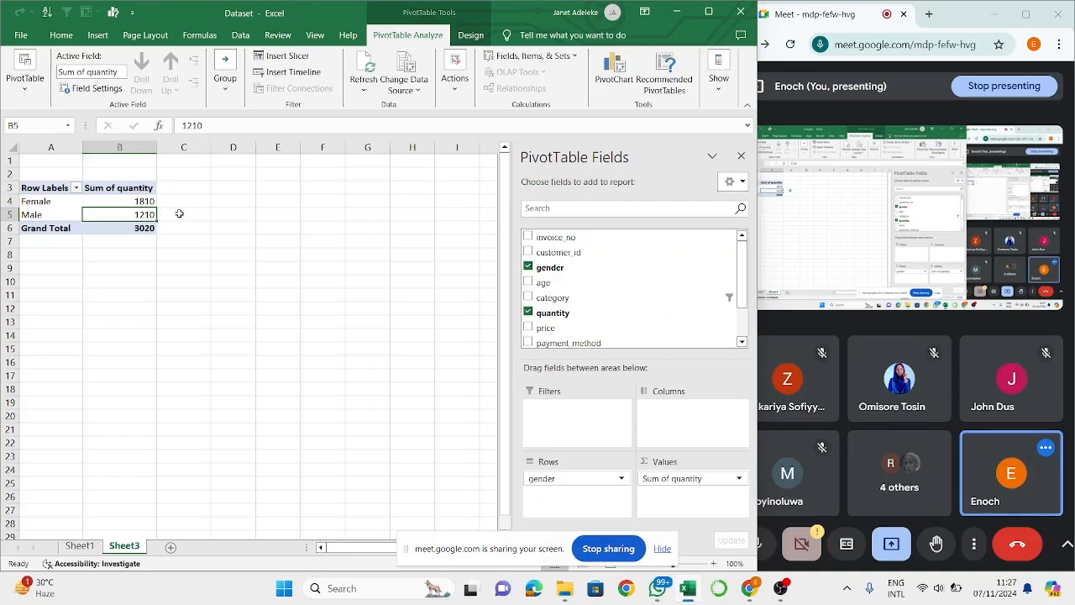
pyautogui.rightClick(106, 198)
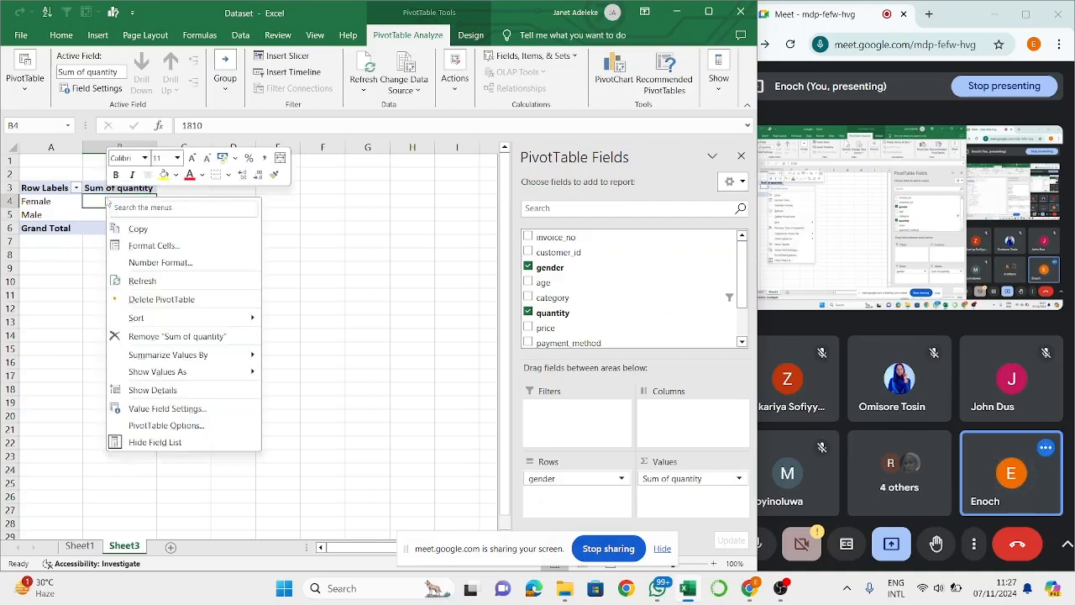
pyautogui.click(331, 230)
pyautogui.scroll(-2, 551, 303)
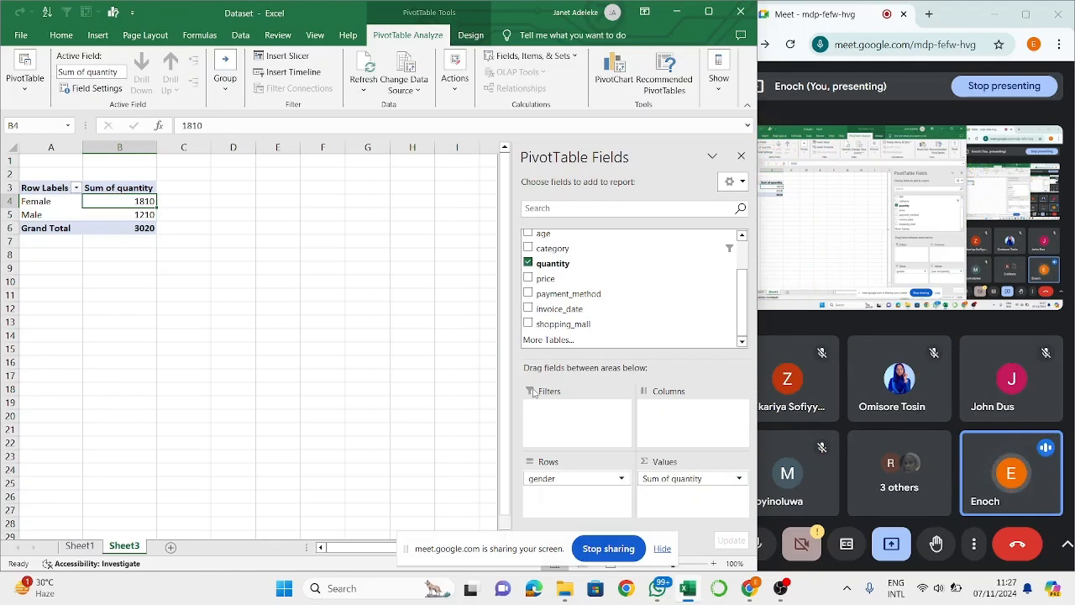
pyautogui.click(686, 480)
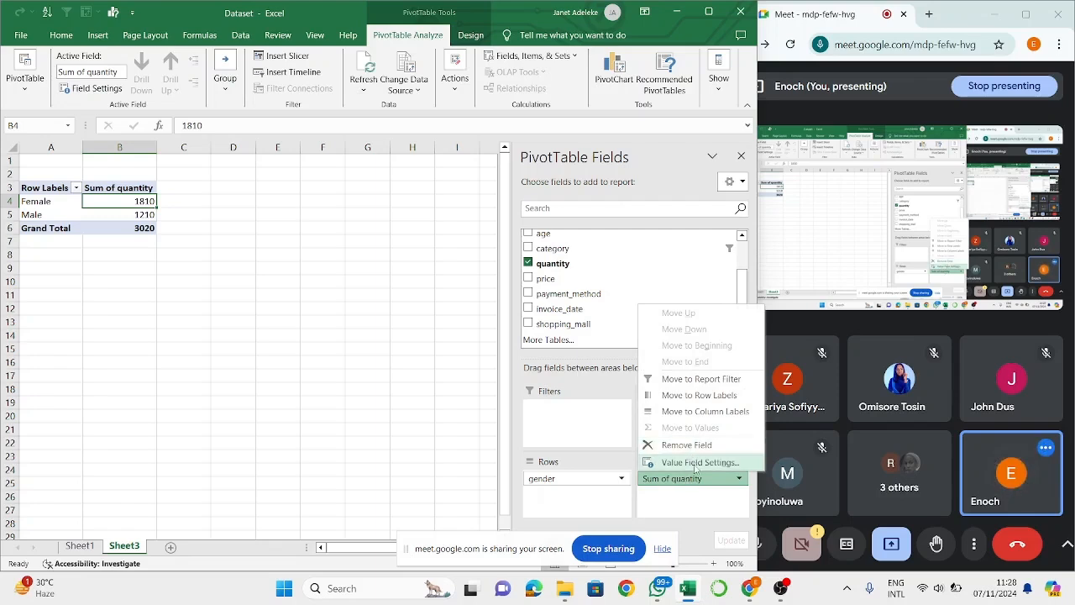
pyautogui.click(694, 463)
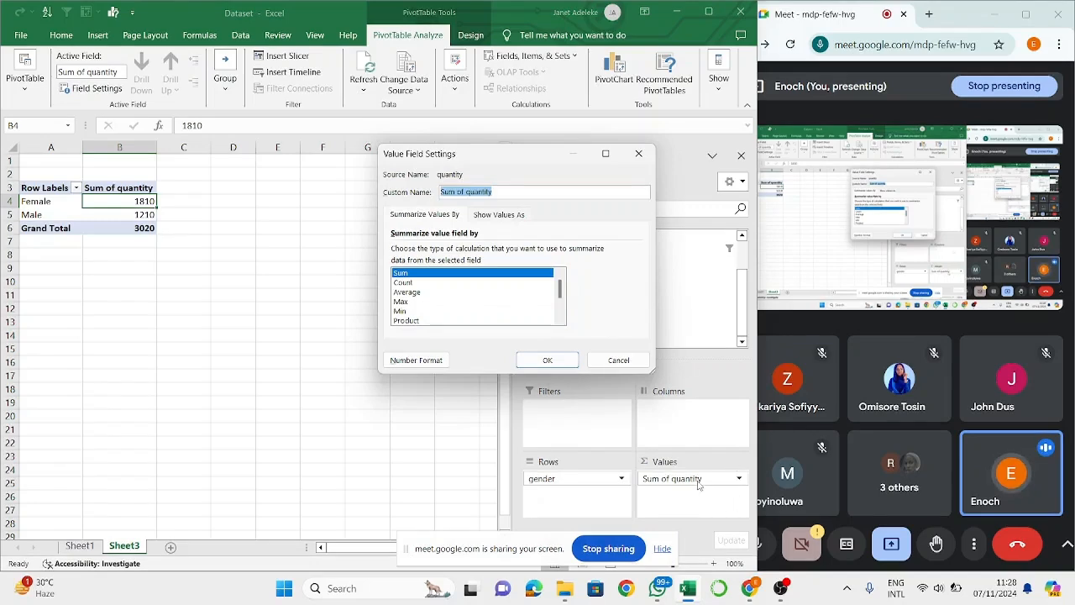
pyautogui.click(619, 359)
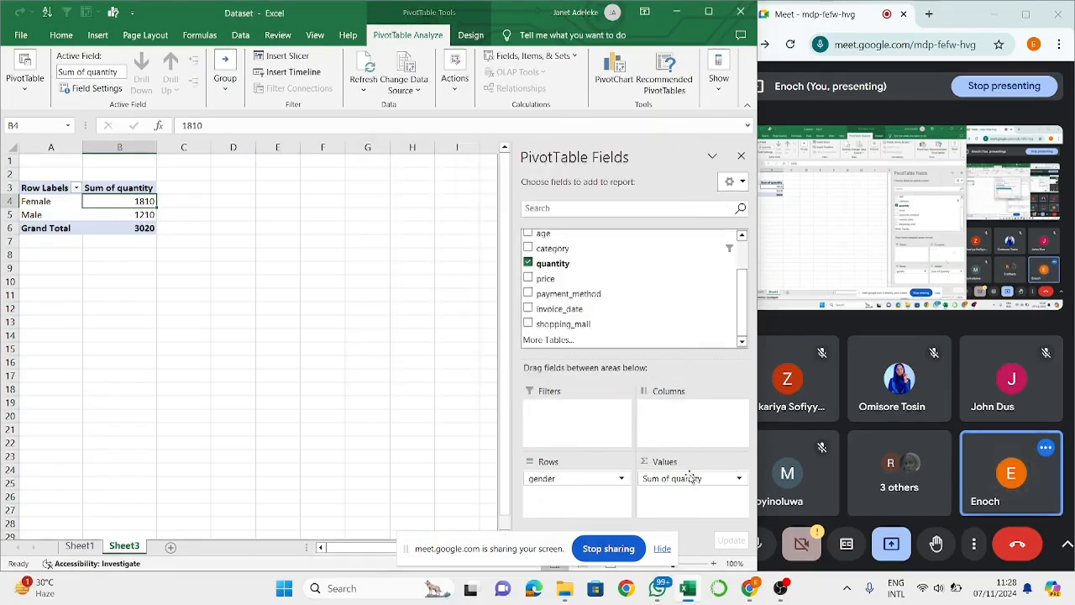
# - Review the available calculation types for the quantity value field and summarize it by Count instead of Sum
pyautogui.click(688, 478)
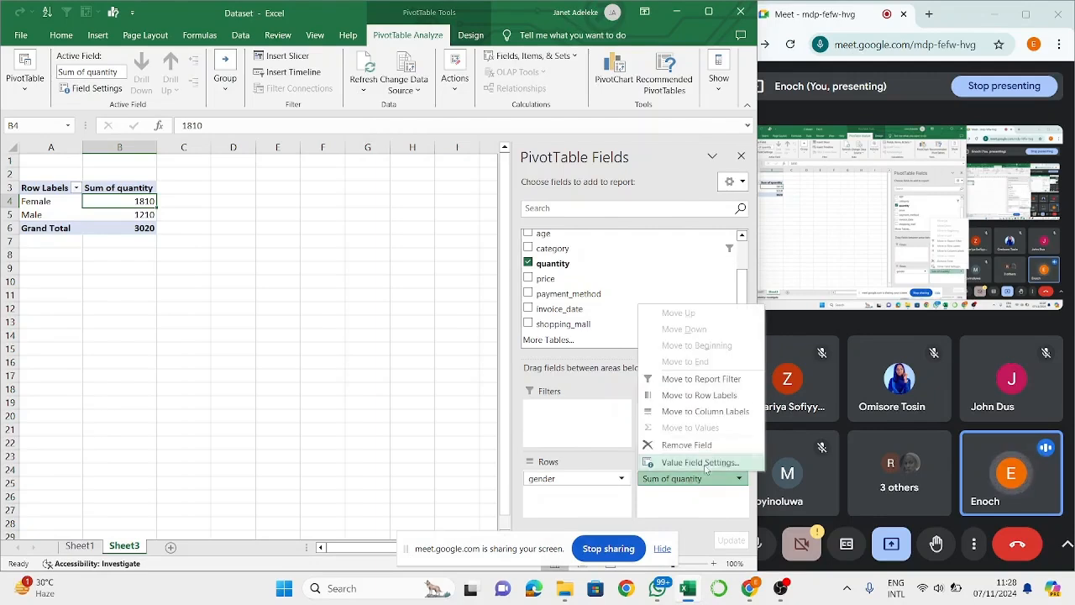
pyautogui.click(700, 463)
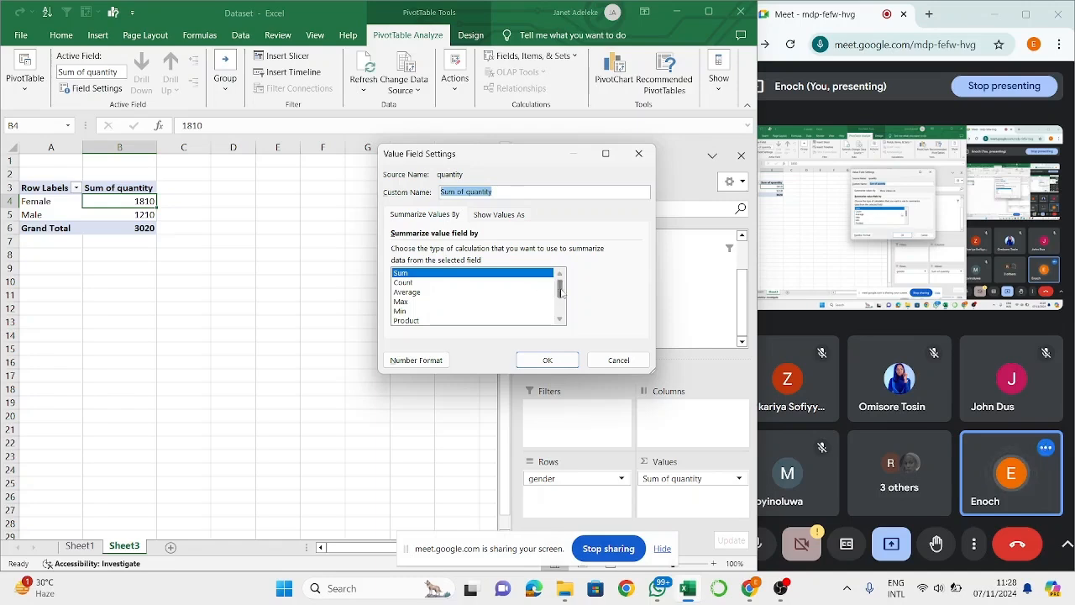
pyautogui.moveTo(562, 290); pyautogui.dragTo(560, 307)
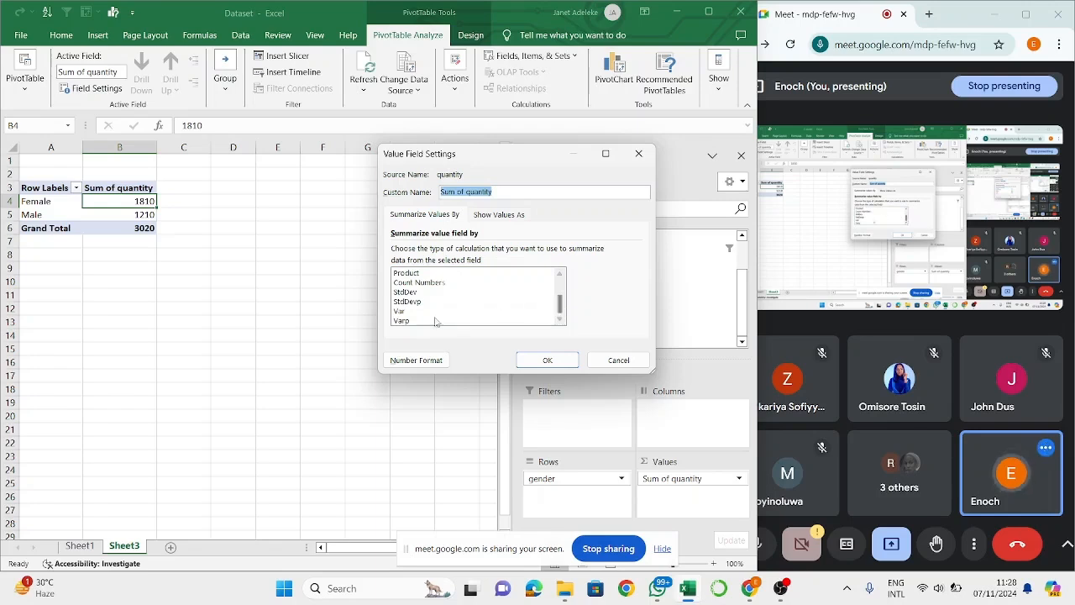
pyautogui.moveTo(560, 304); pyautogui.dragTo(561, 284)
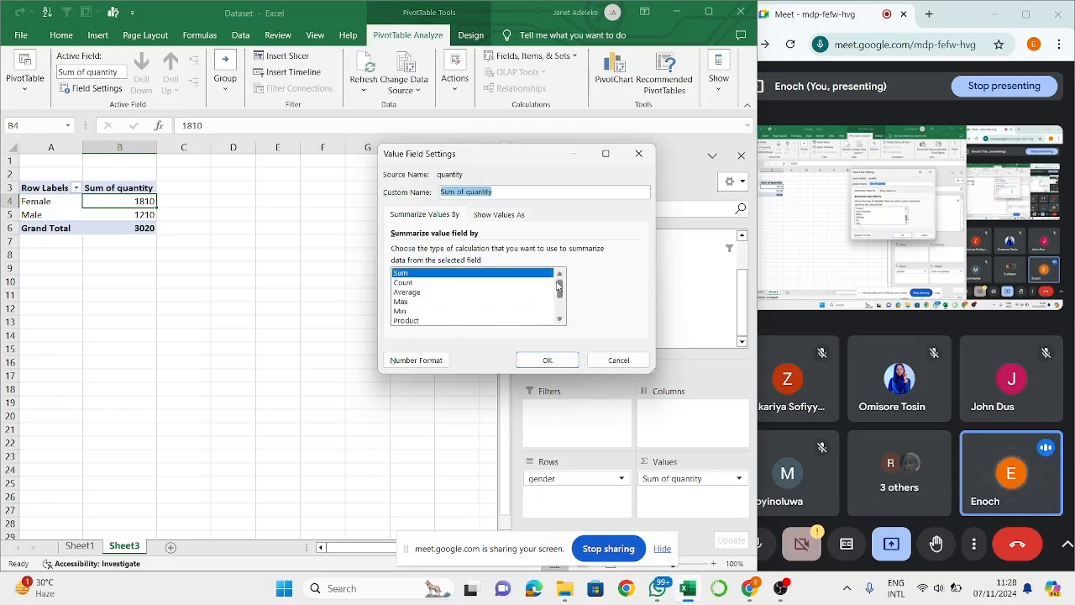
pyautogui.click(442, 283)
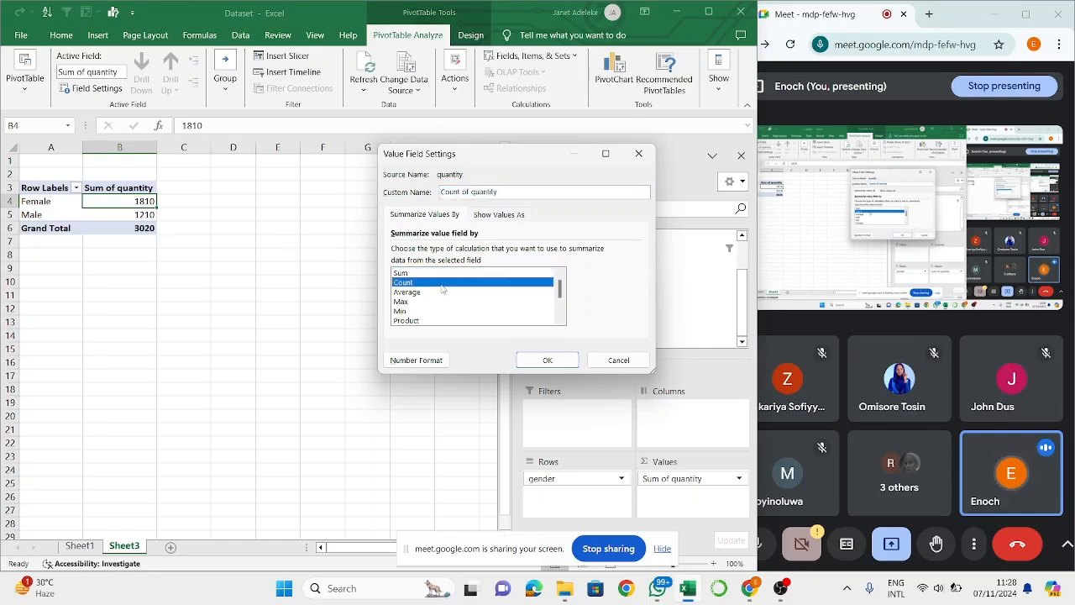
pyautogui.click(542, 365)
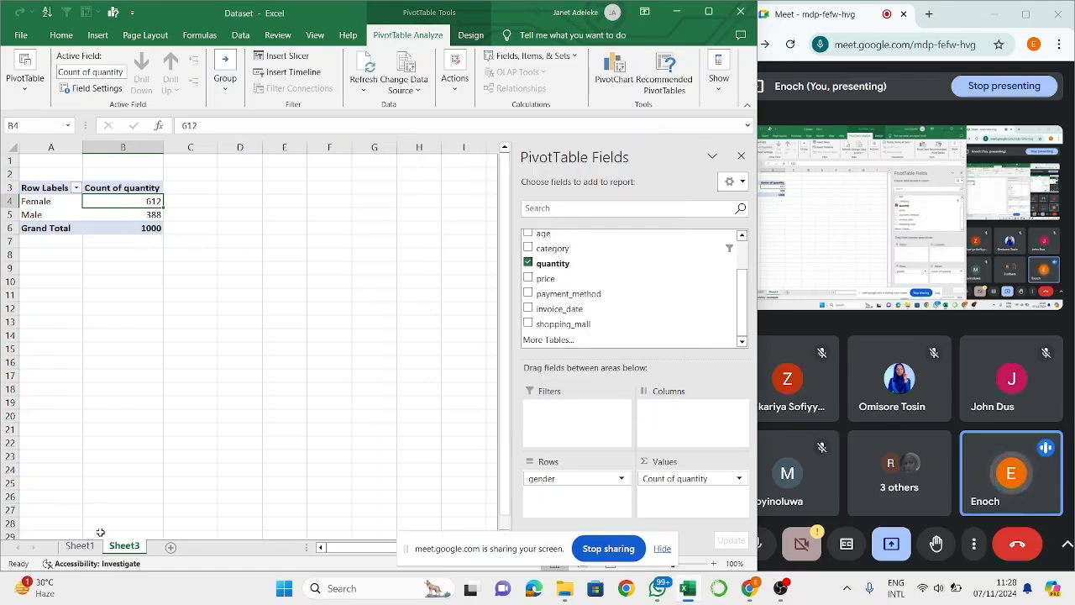
pyautogui.click(158, 228)
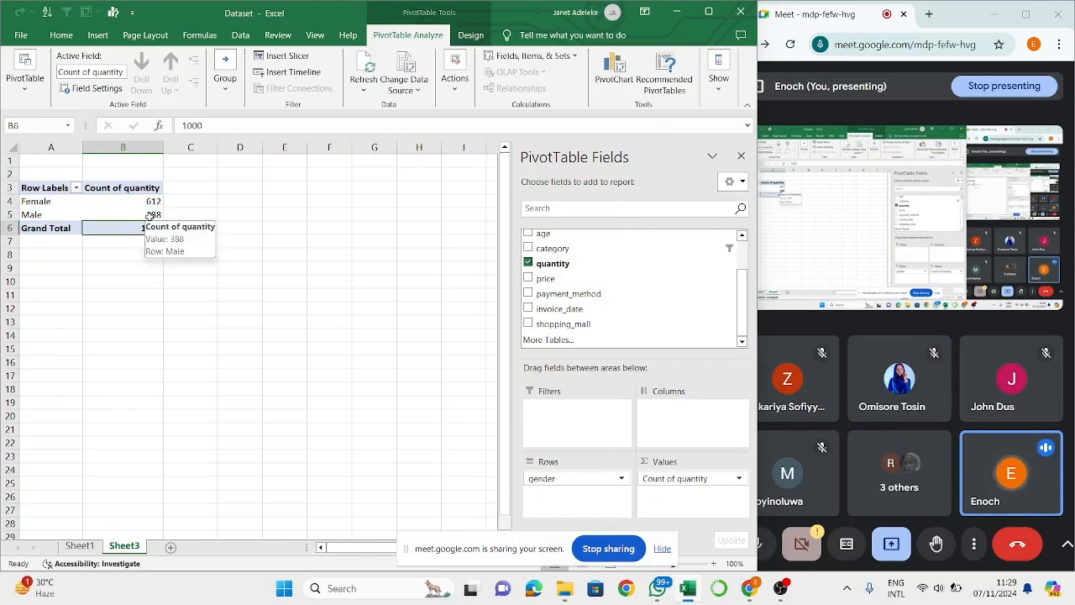
pyautogui.click(149, 205)
pyautogui.rightClick(149, 207)
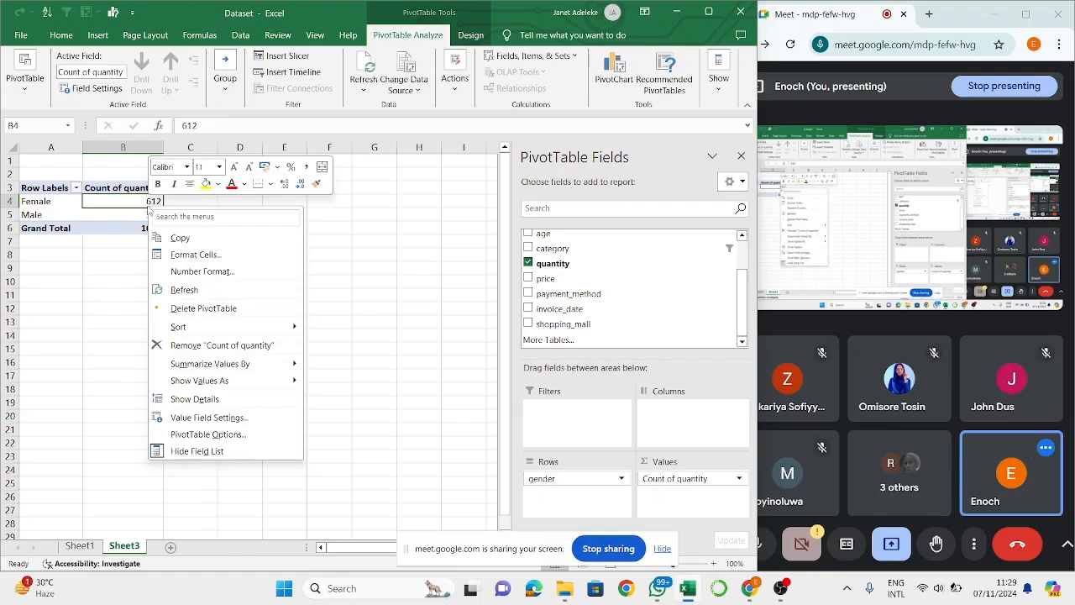
pyautogui.click(126, 211)
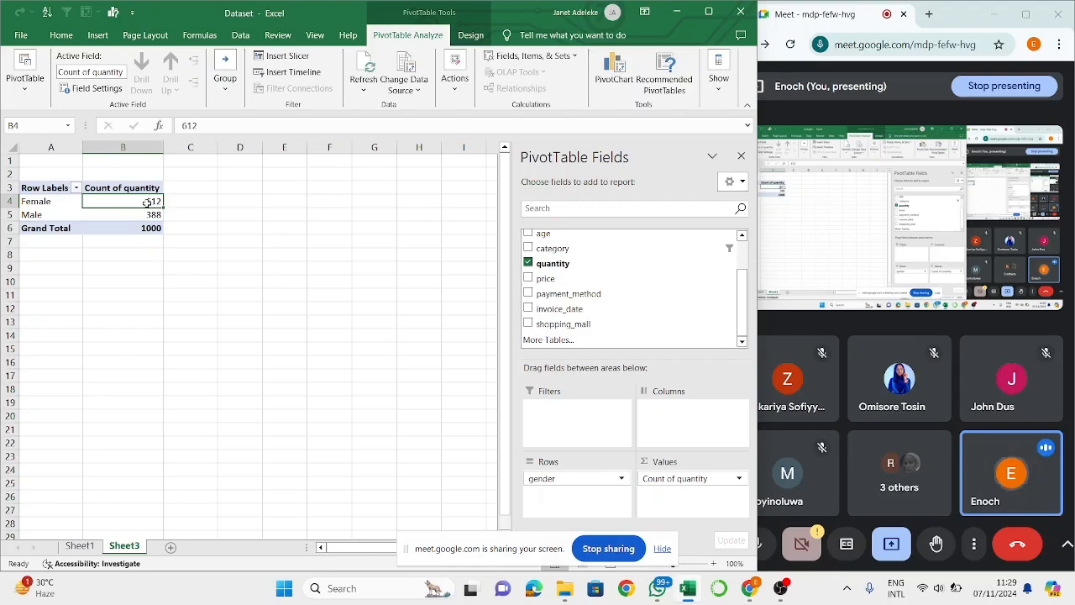
# - Summarize the PivotTable's quantity values by Average
pyautogui.rightClick(147, 203)
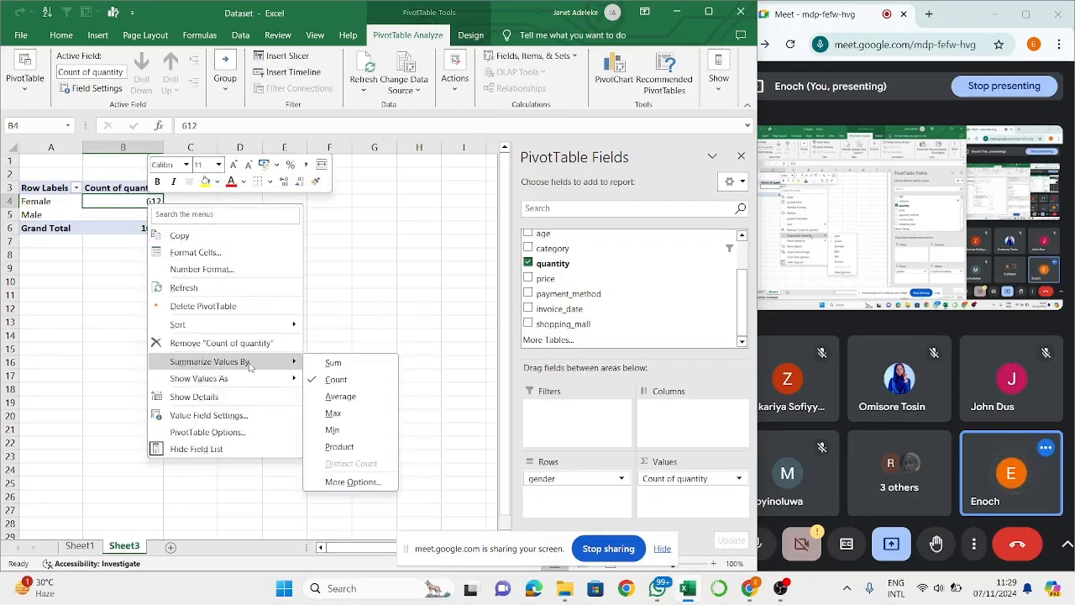
pyautogui.click(341, 397)
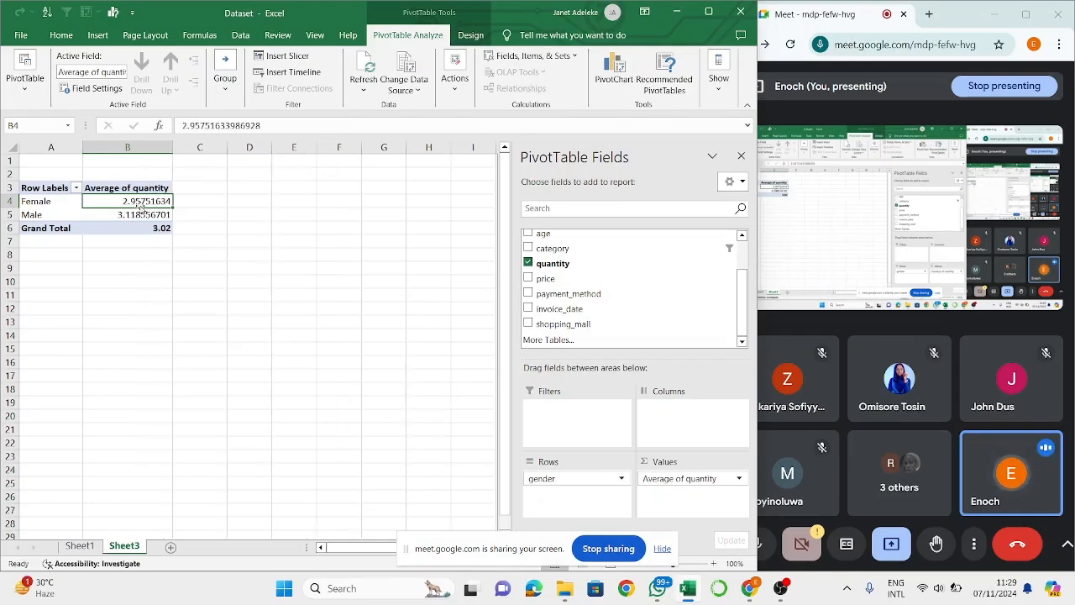
pyautogui.moveTo(164, 213)
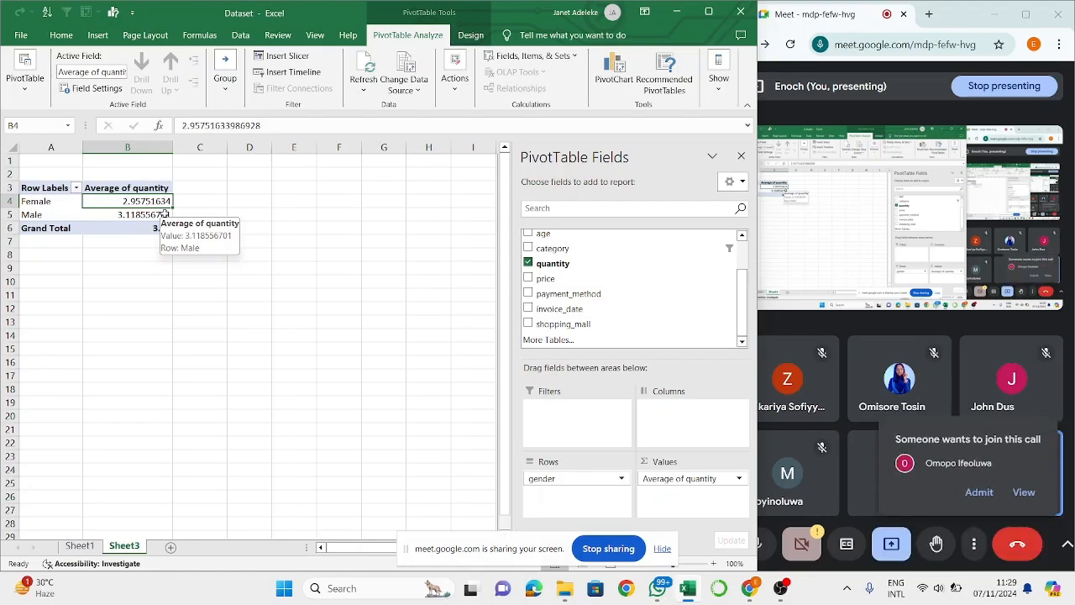
# - Admit the waiting participant to the Google Meet call and return to the Female quantity value in the Excel PivotTable
pyautogui.click(979, 492)
pyautogui.click(979, 493)
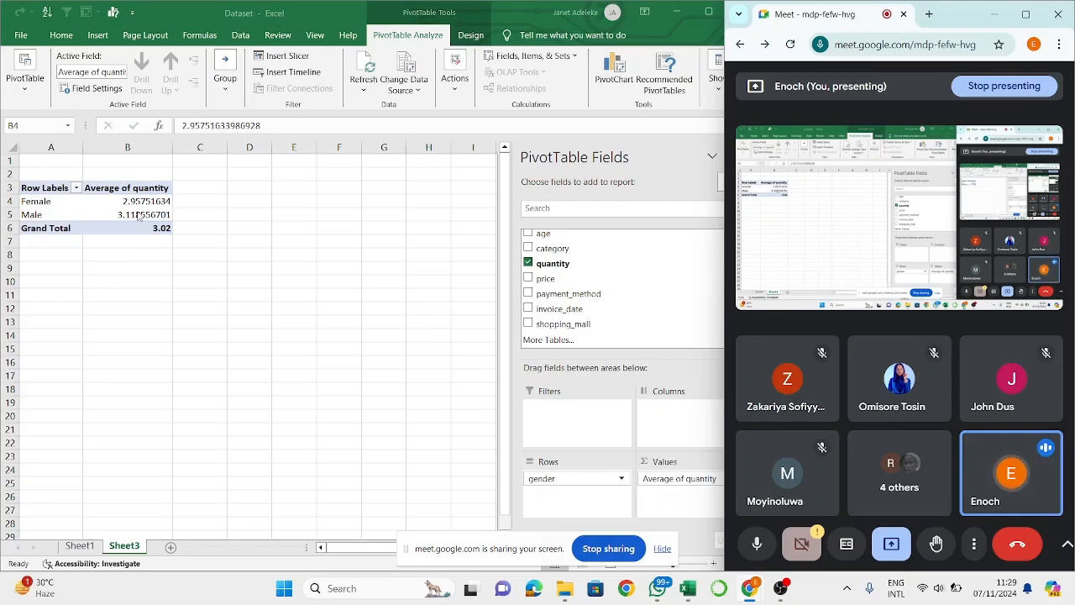
pyautogui.click(160, 204)
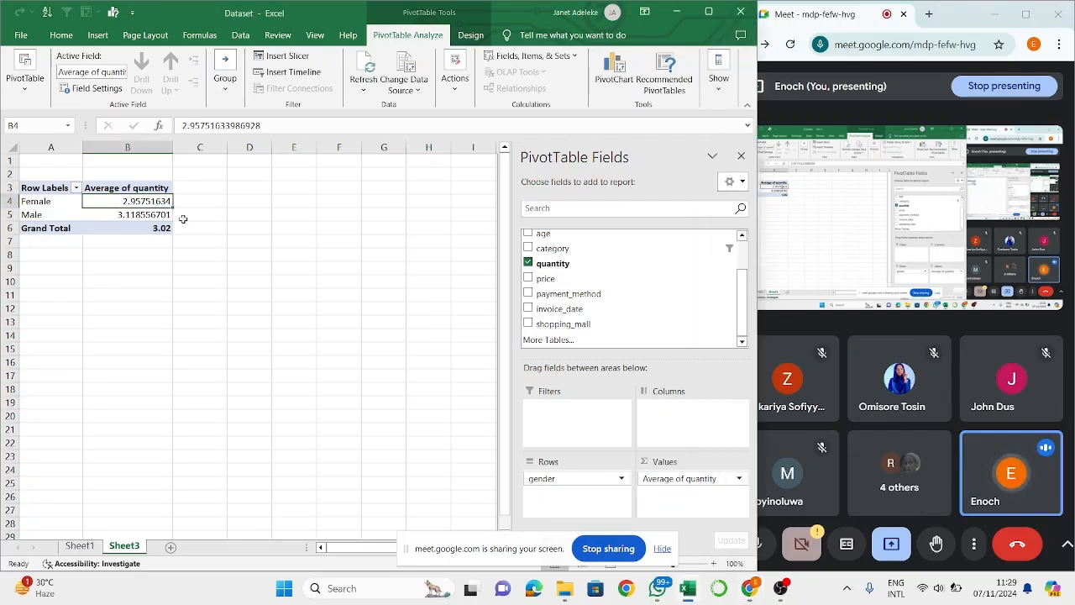
# - Summarize the quantity values by Max and replace that calculation with Min
pyautogui.rightClick(158, 202)
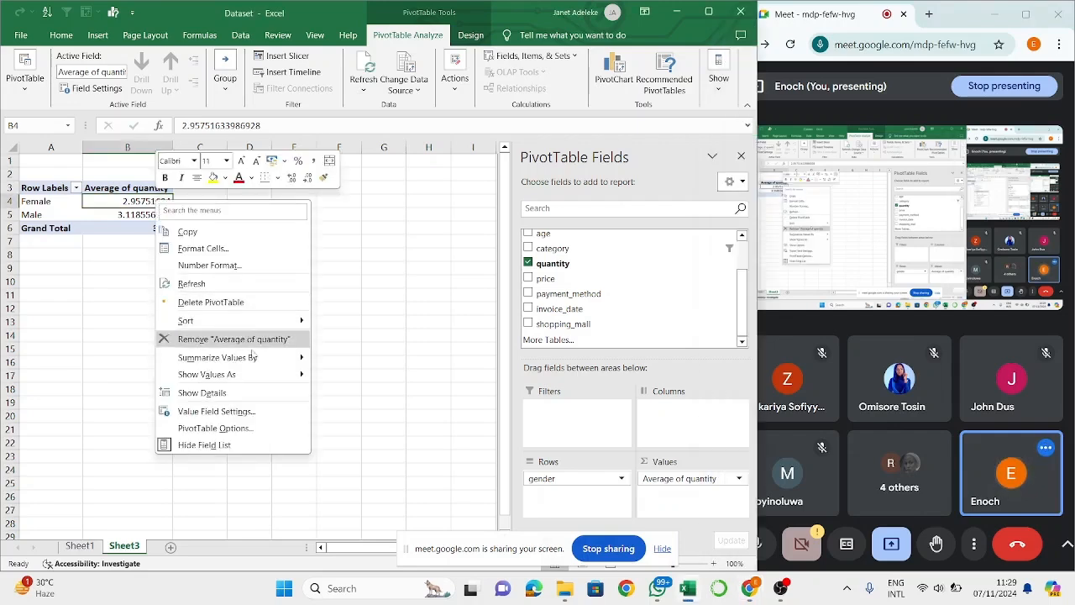
pyautogui.moveTo(300, 369)
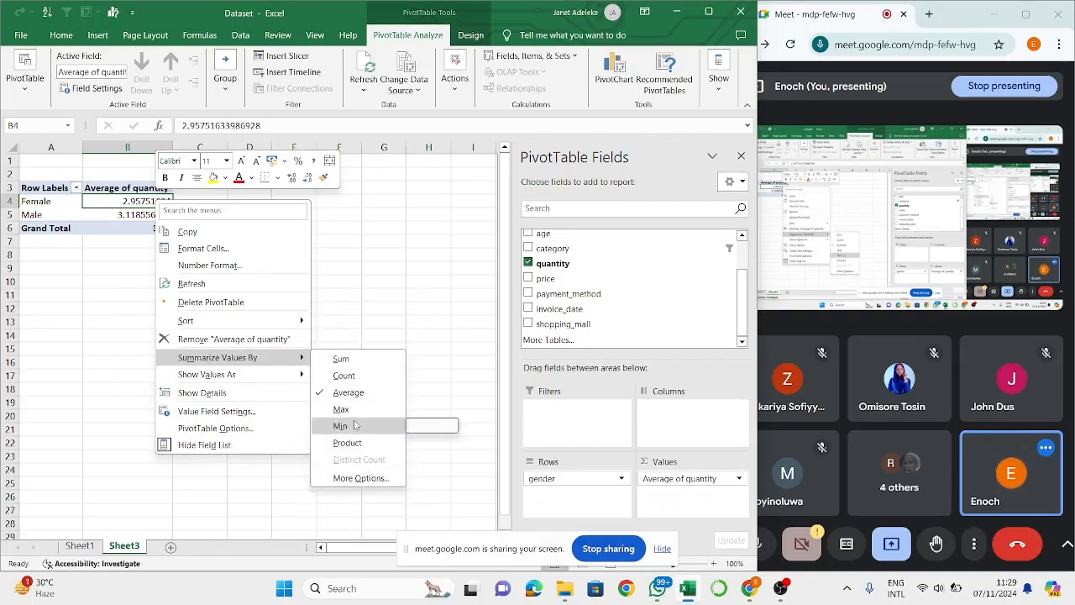
pyautogui.click(351, 409)
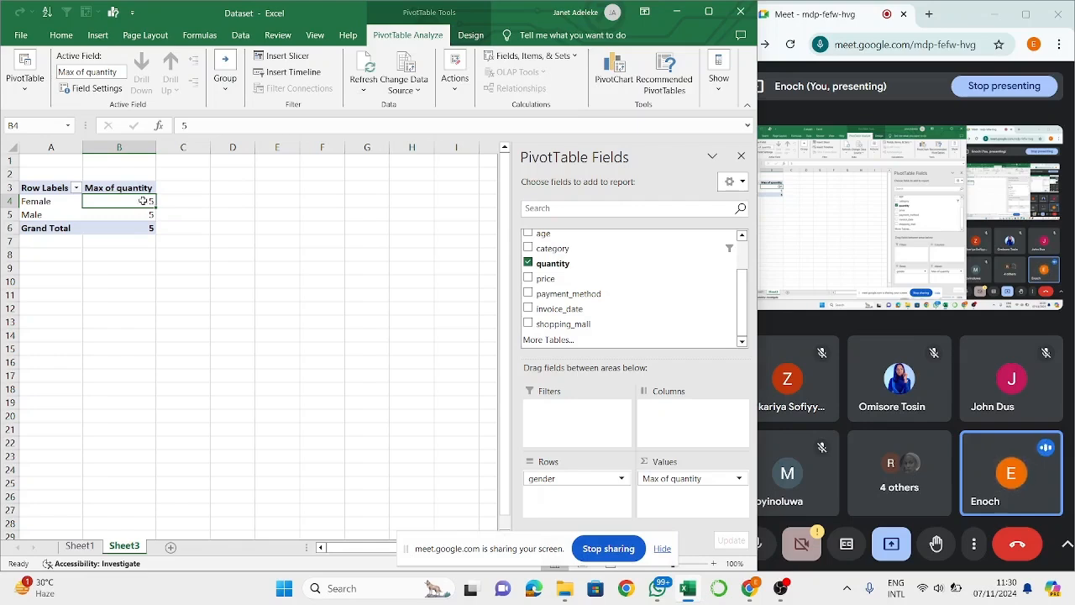
pyautogui.rightClick(144, 201)
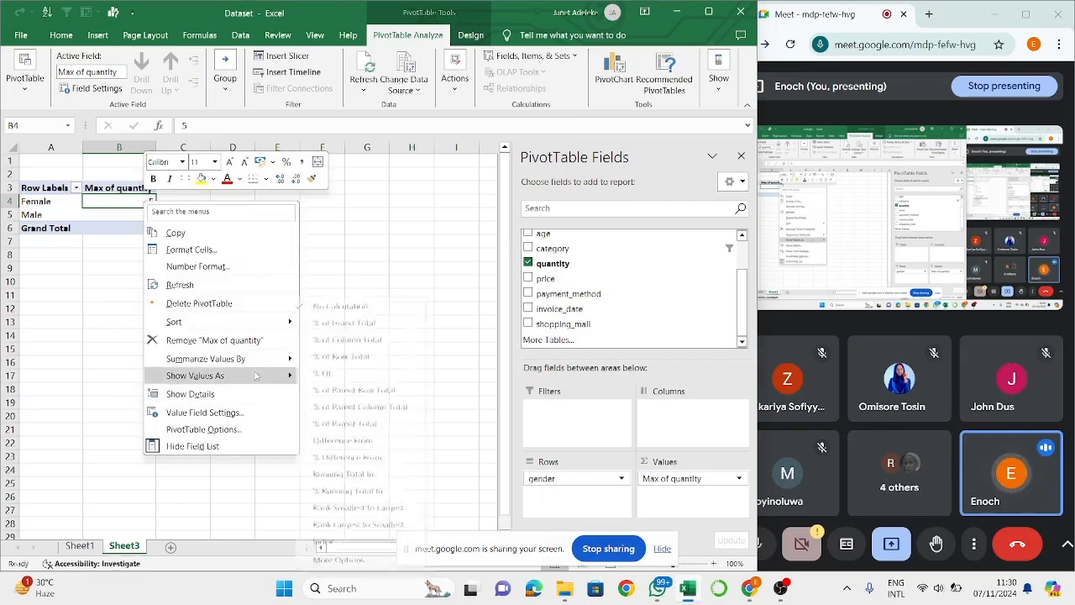
pyautogui.moveTo(285, 376)
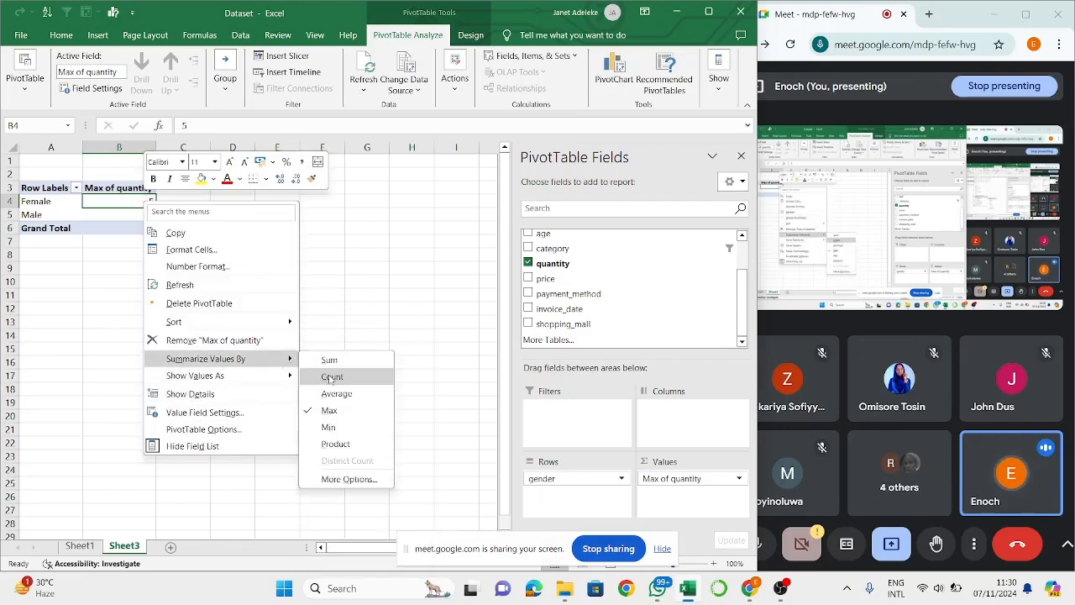
pyautogui.click(348, 426)
# - Summarize the quantity values by Sum
pyautogui.rightClick(134, 203)
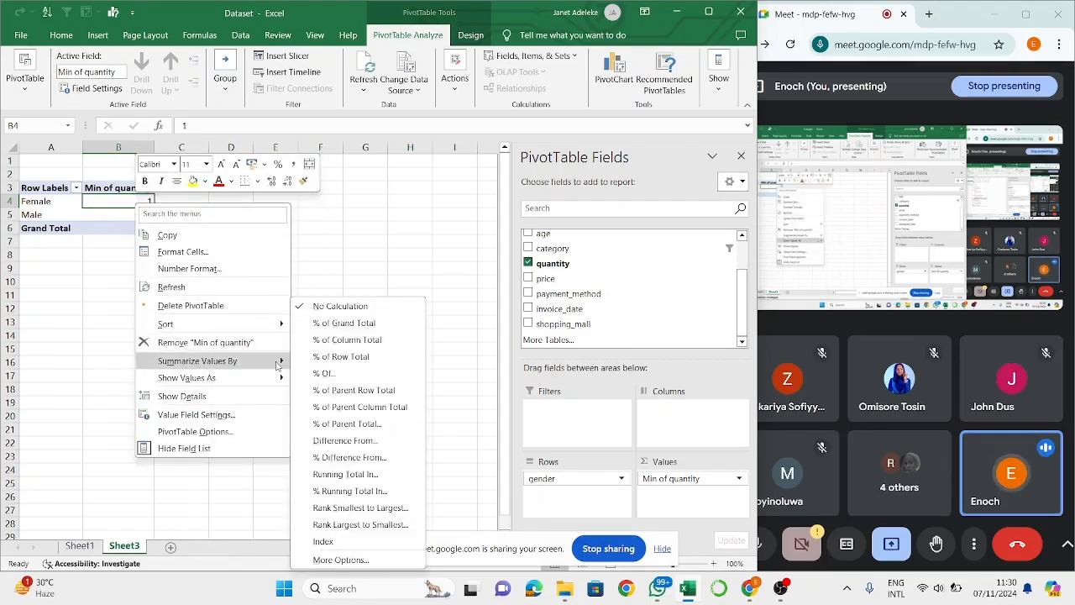
pyautogui.moveTo(252, 360)
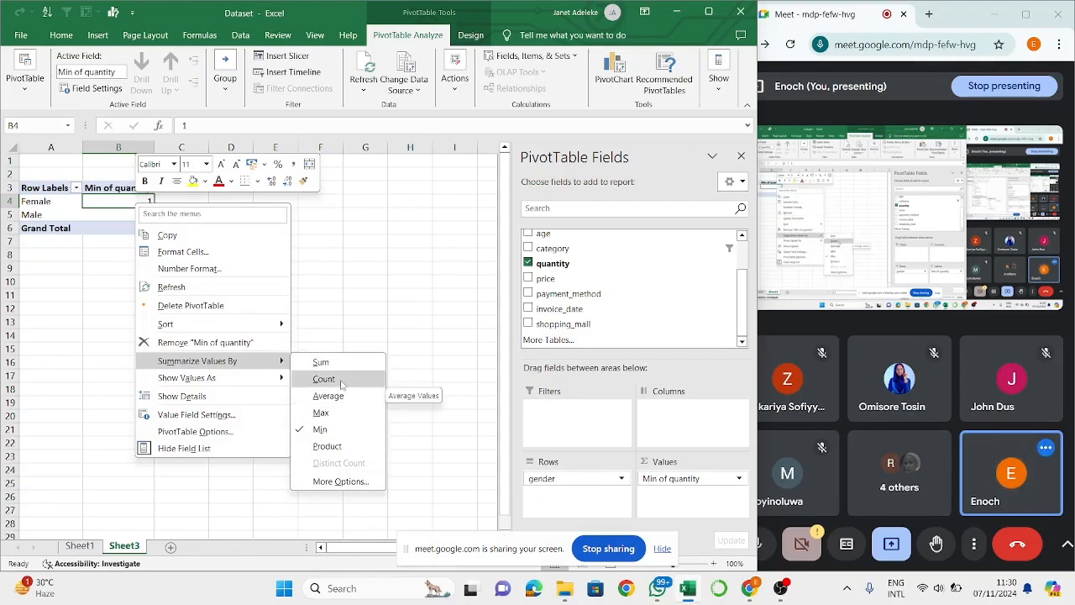
pyautogui.click(321, 362)
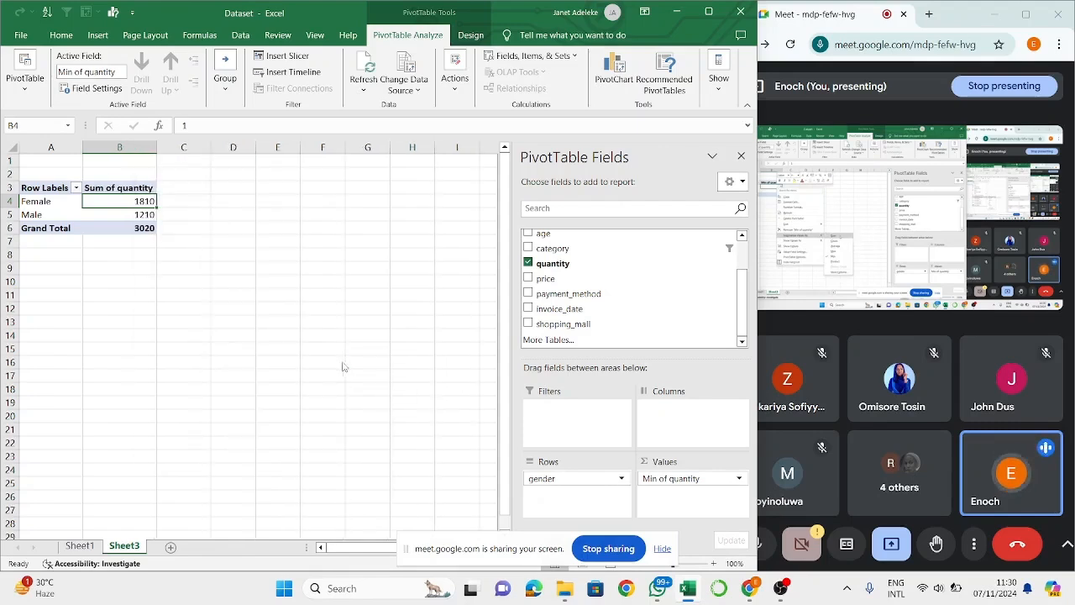
# - Check the summed quantities for Female and Male in the PivotTable
pyautogui.click(141, 213)
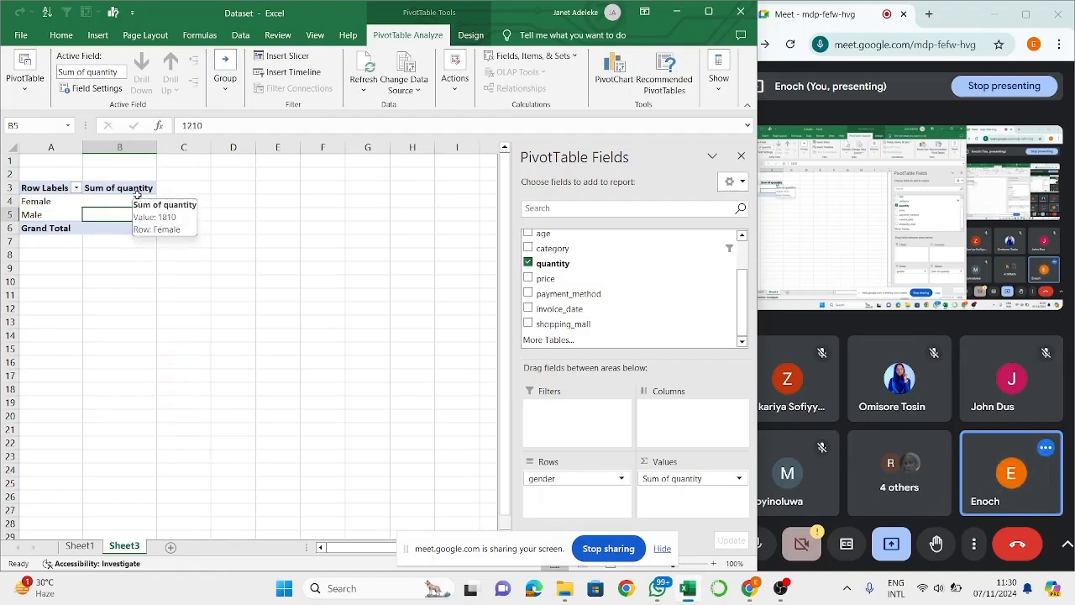
pyautogui.moveTo(202, 294); pyautogui.dragTo(104, 199)
pyautogui.click(121, 215)
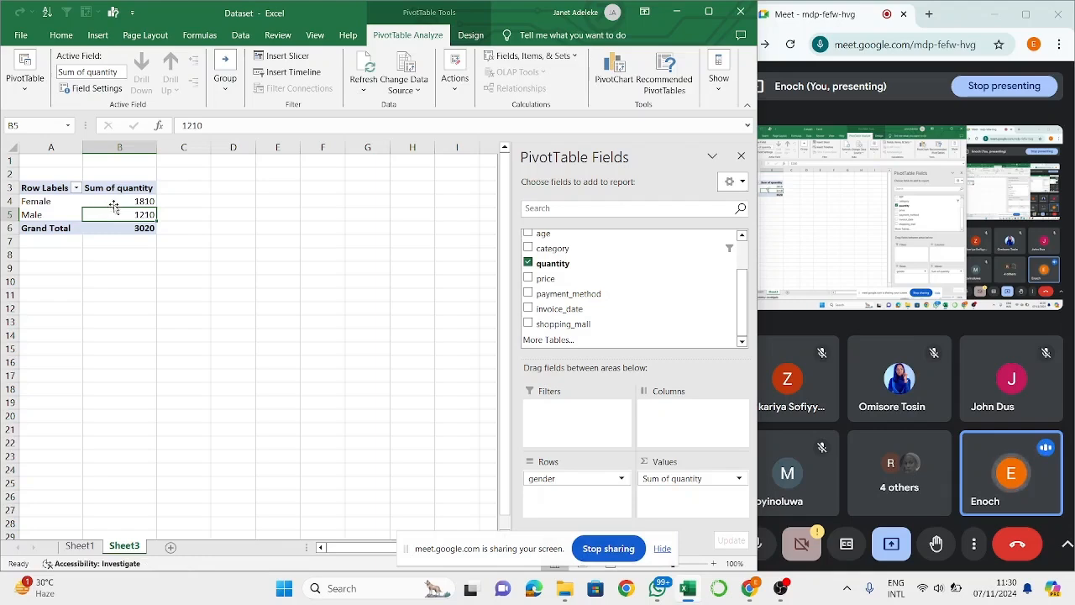
pyautogui.click(120, 200)
pyautogui.moveTo(119, 200)
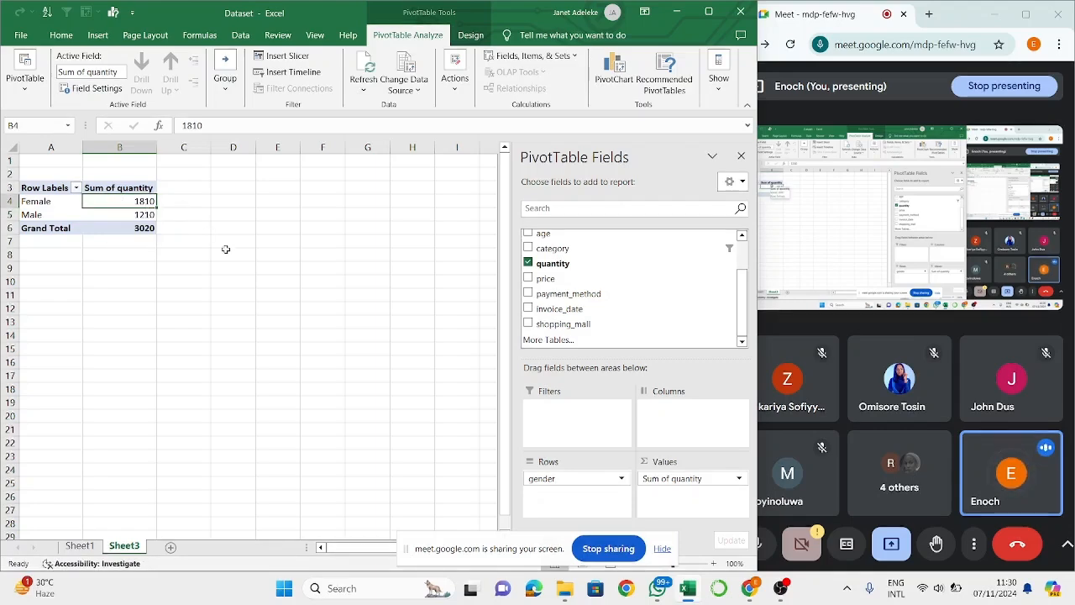
pyautogui.click(278, 282)
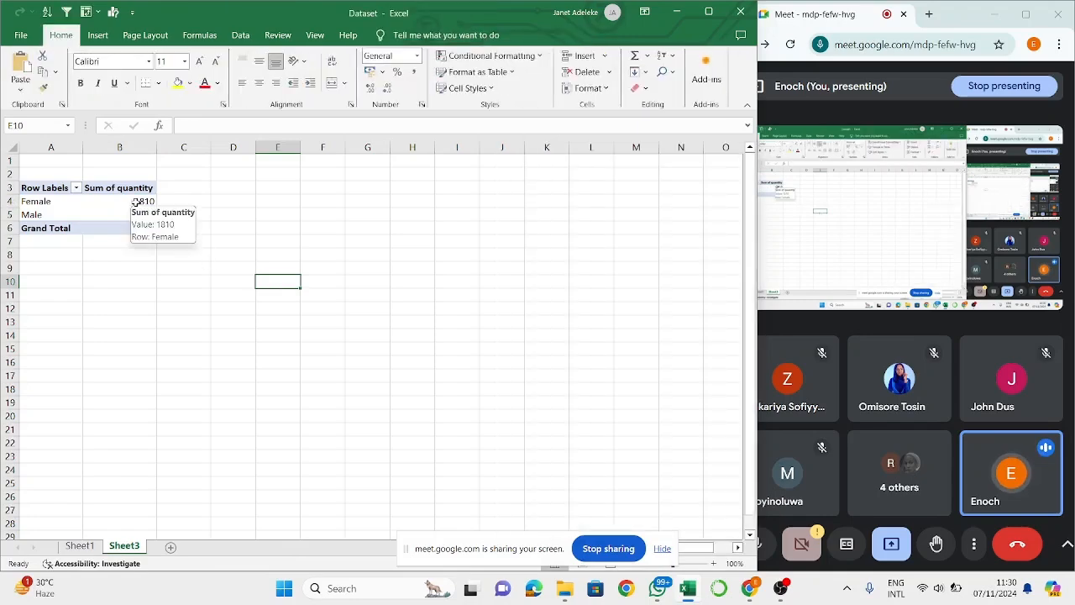
pyautogui.click(90, 213)
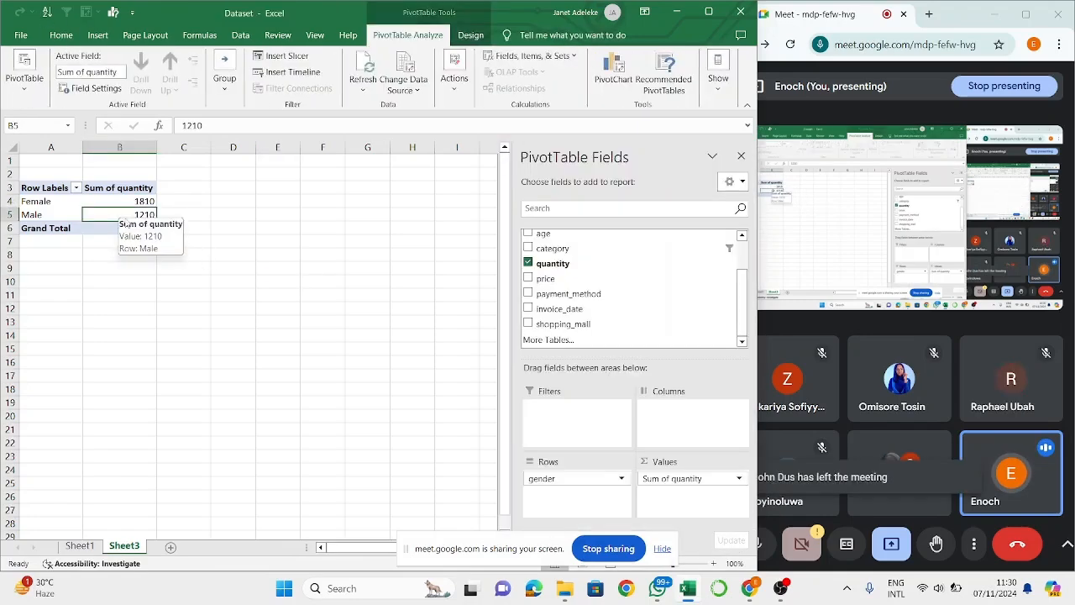
pyautogui.click(105, 225)
pyautogui.click(112, 214)
pyautogui.rightClick(112, 215)
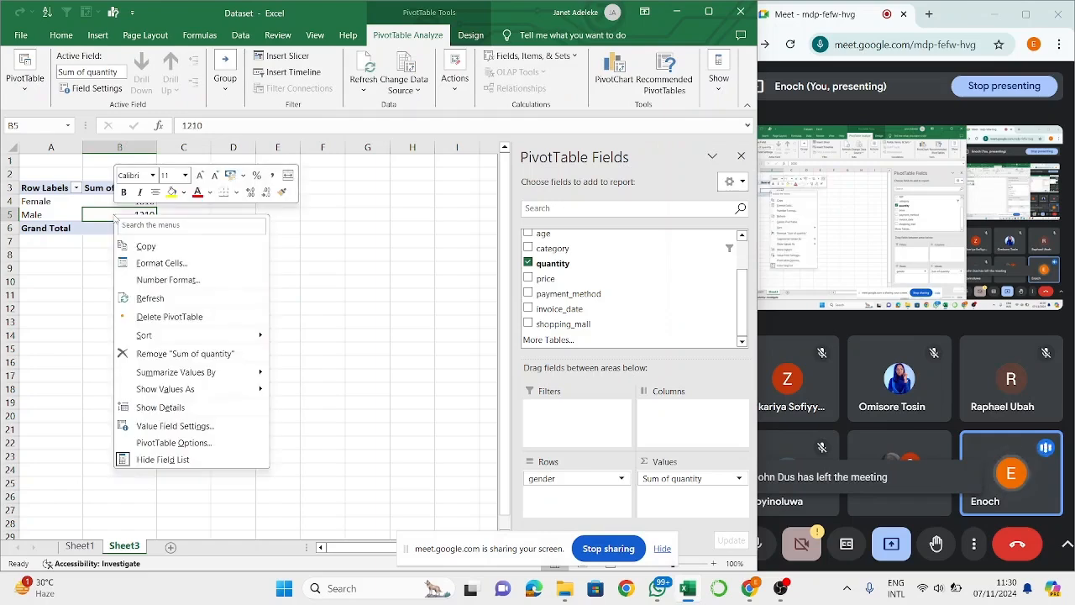
pyautogui.press('Escape')
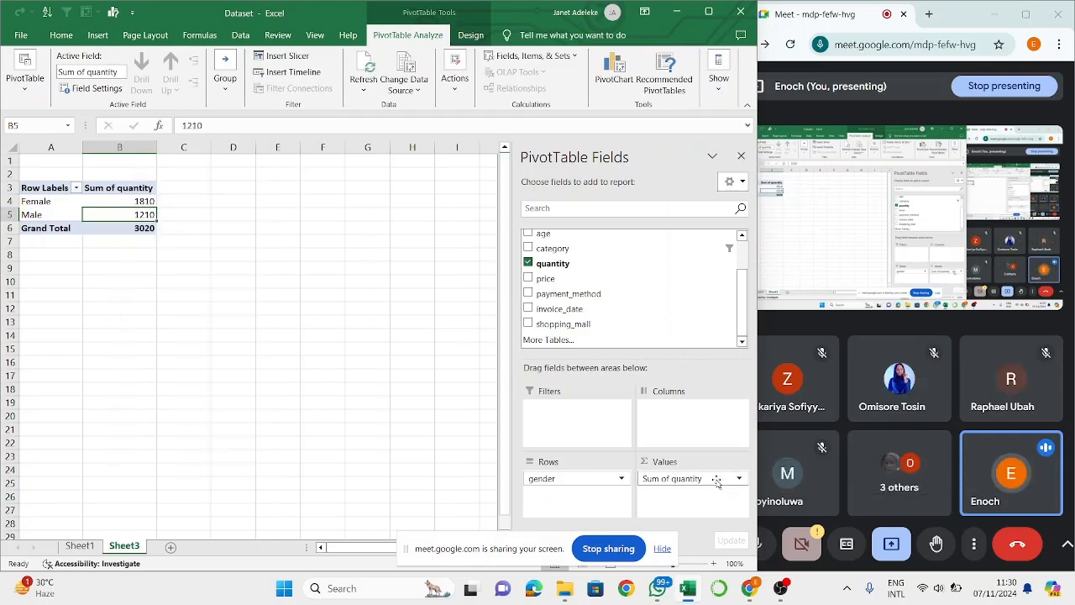
# - Review the value display options in the quantity field's Value Field Settings and close them without changes
pyautogui.click(717, 480)
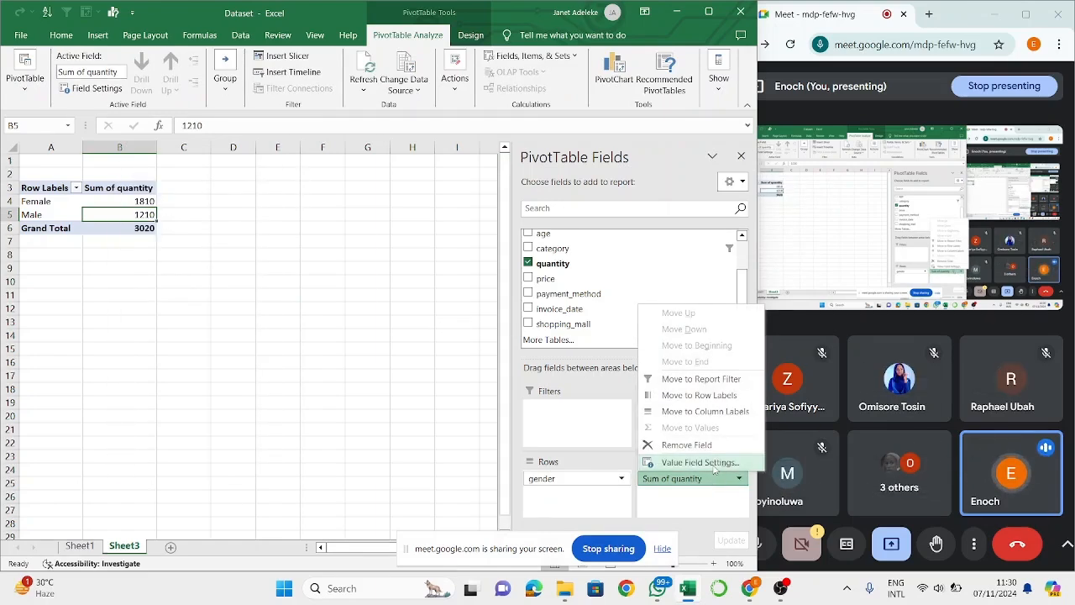
pyautogui.click(700, 462)
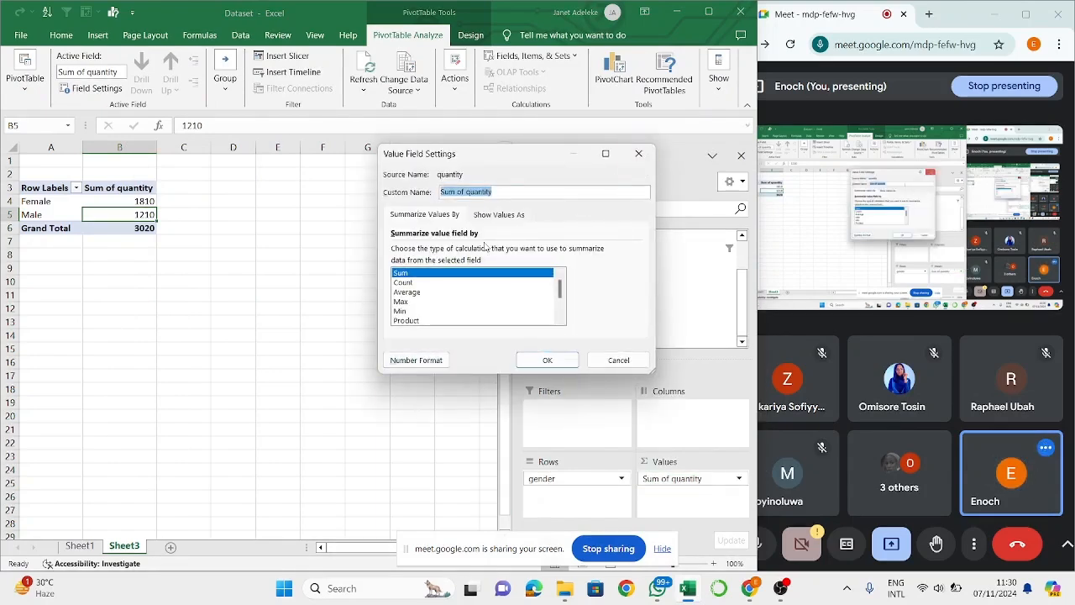
pyautogui.click(498, 214)
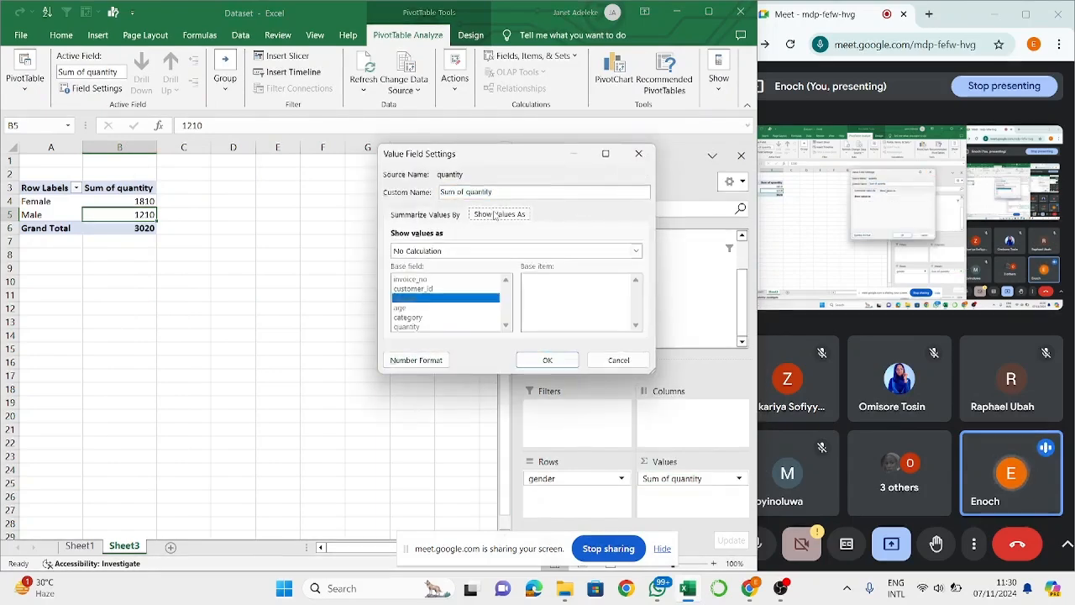
pyautogui.click(639, 154)
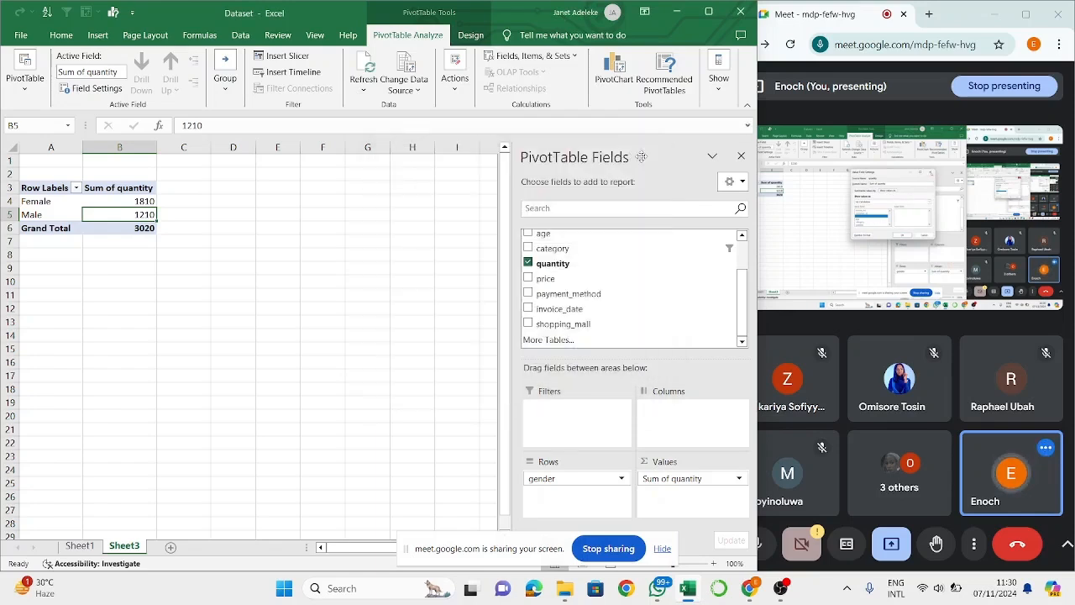
# - Show the summed quantity values as % of Row Total
pyautogui.rightClick(124, 213)
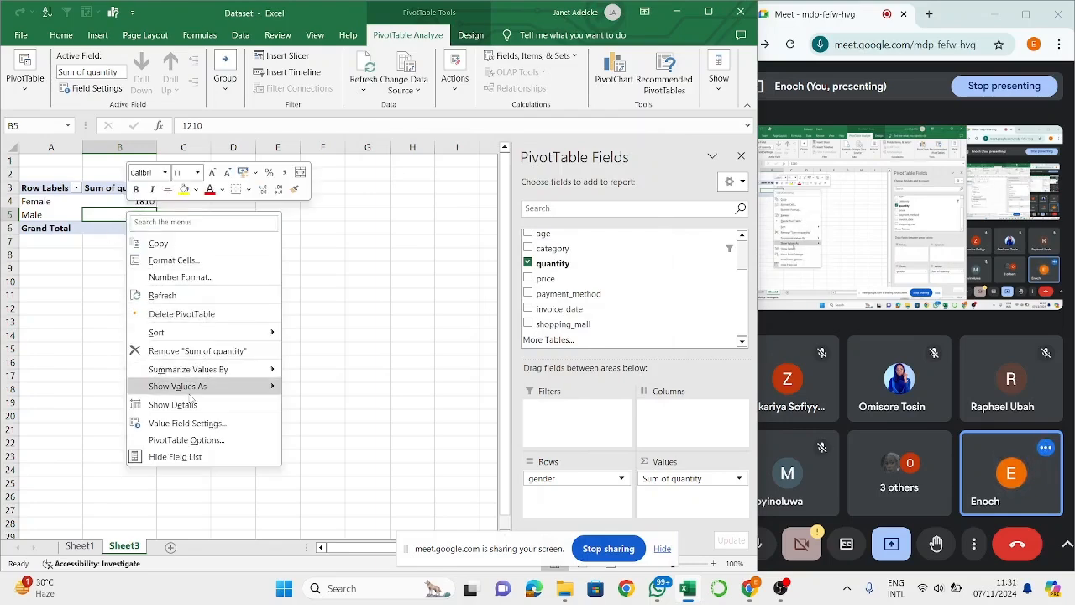
pyautogui.moveTo(269, 385)
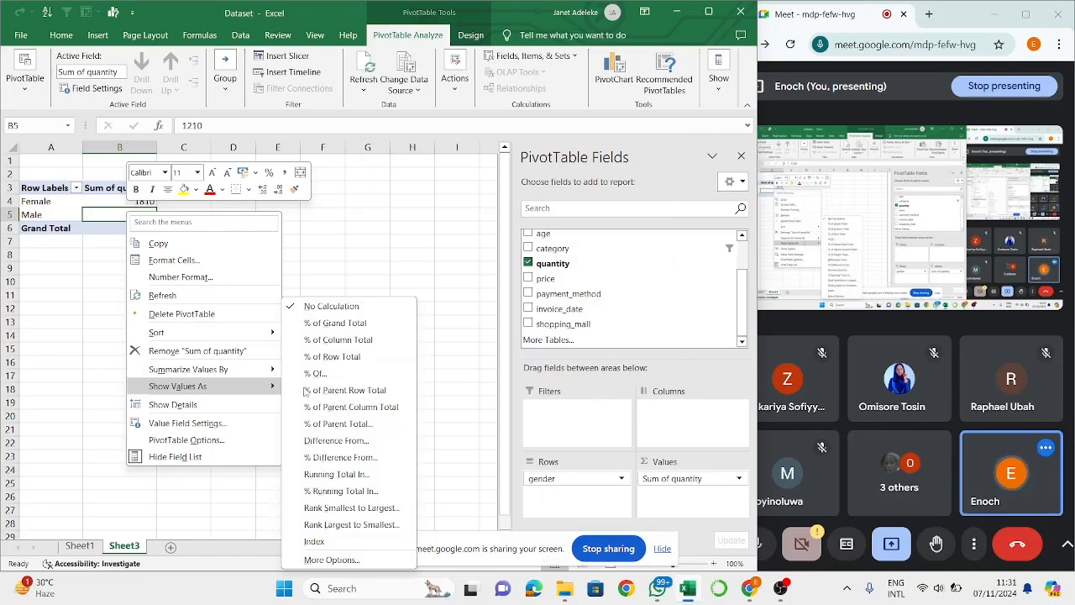
pyautogui.click(363, 356)
# - Show the summed quantity values as % of Column Total and check the Female and Male shares
pyautogui.rightClick(132, 201)
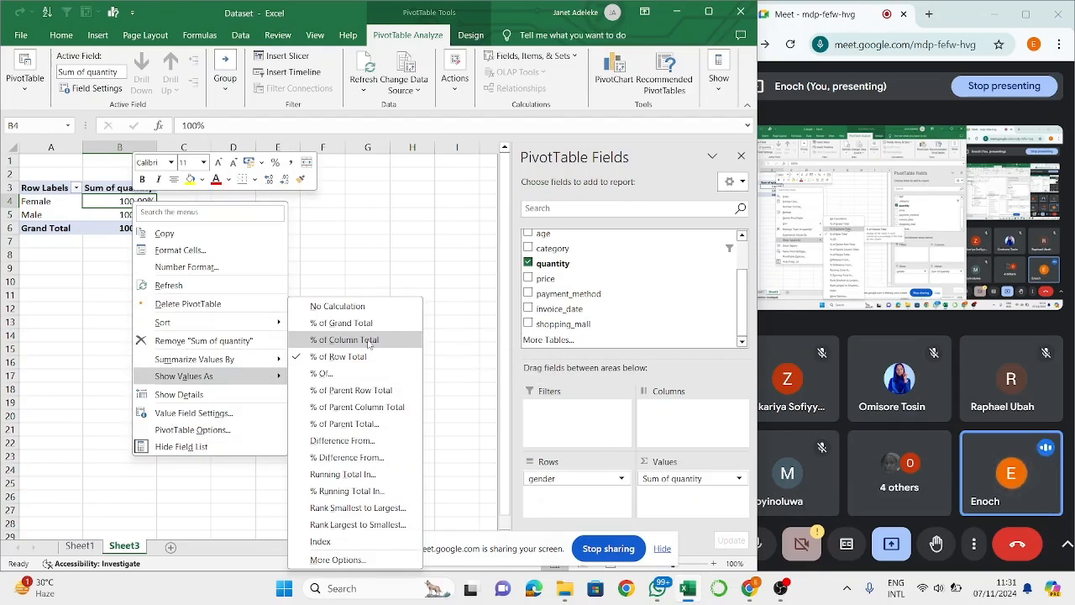
pyautogui.click(368, 343)
pyautogui.click(135, 213)
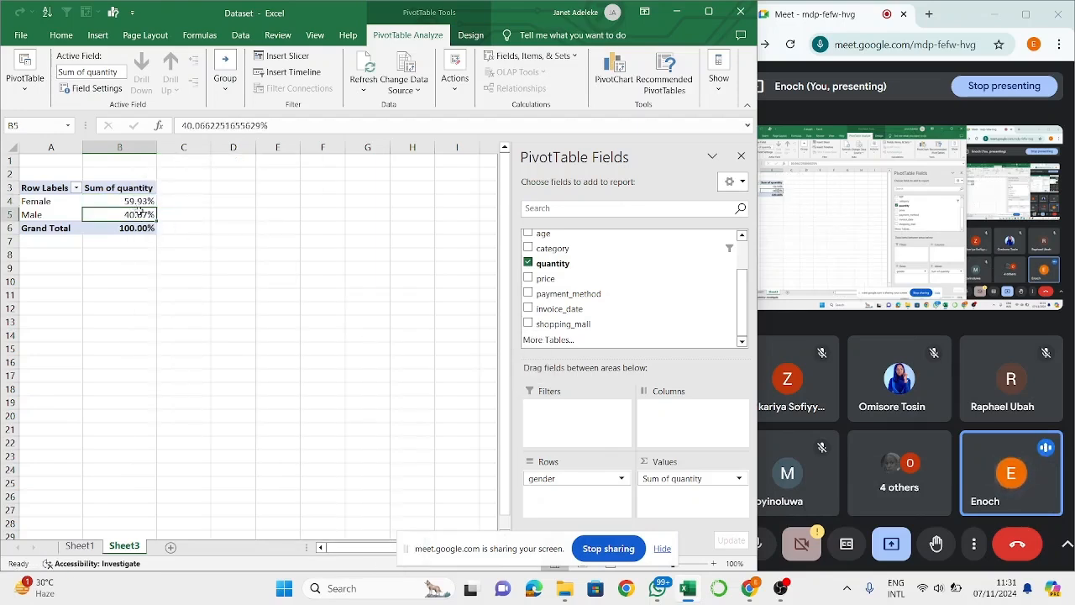
pyautogui.click(134, 201)
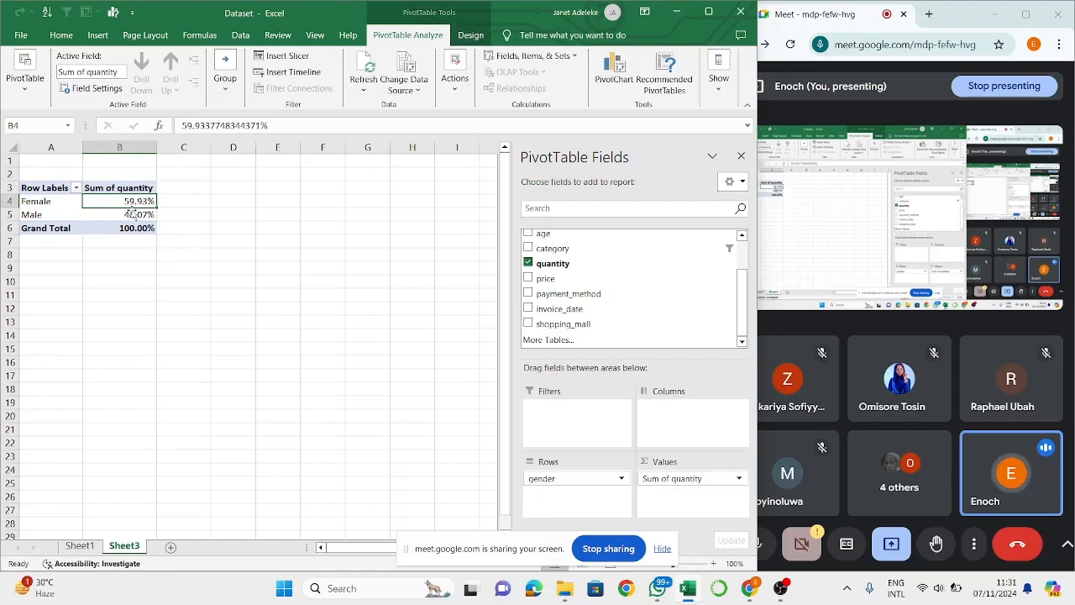
pyautogui.click(132, 214)
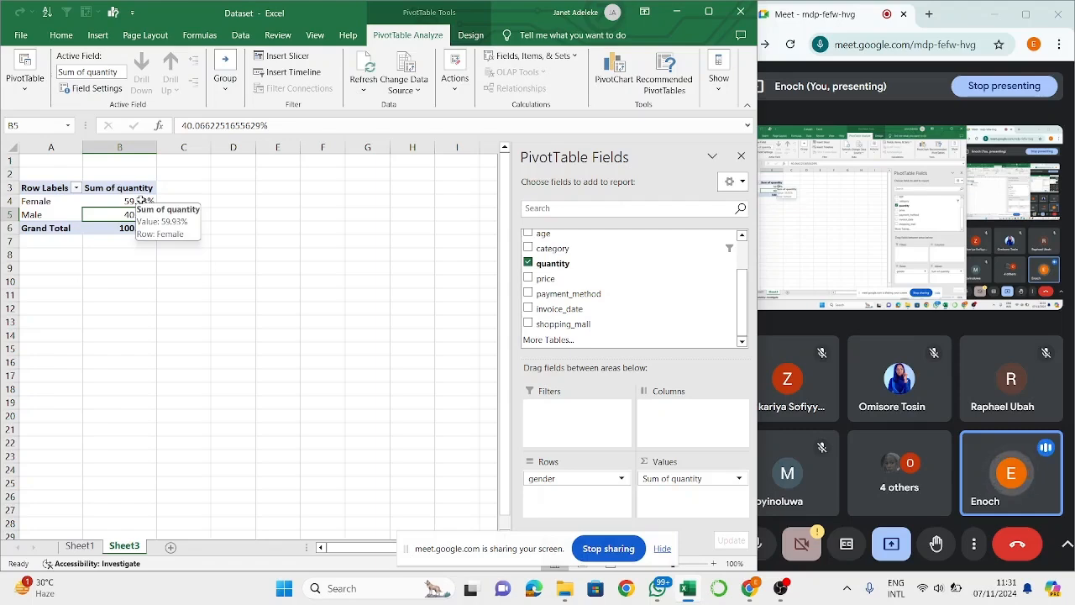
pyautogui.click(141, 201)
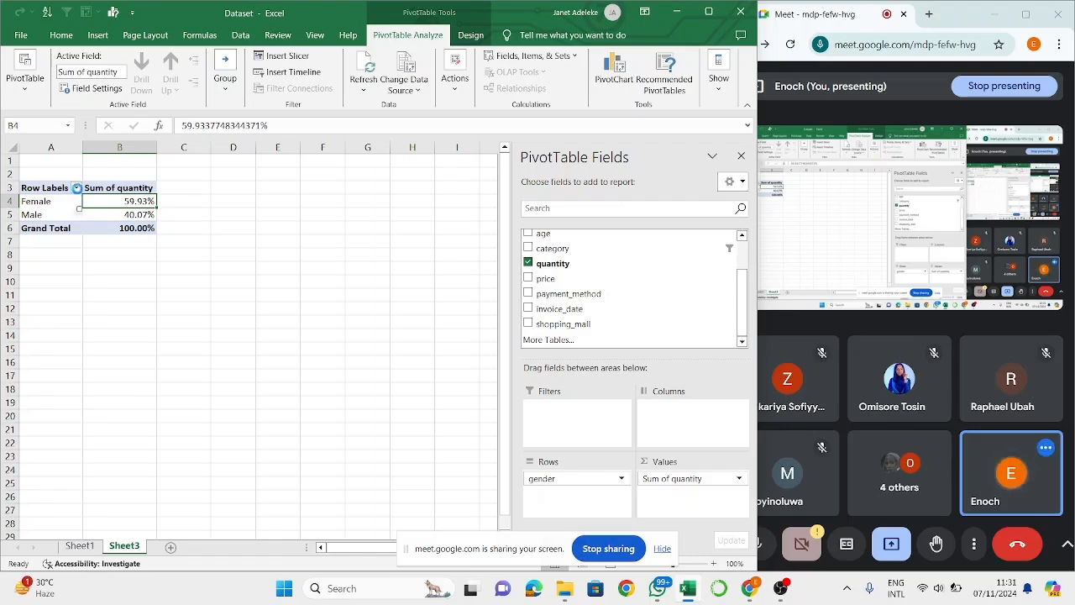
# - Try to exclude Female from the PivotTable with the gender row label filter, keeping only Male
pyautogui.click(76, 189)
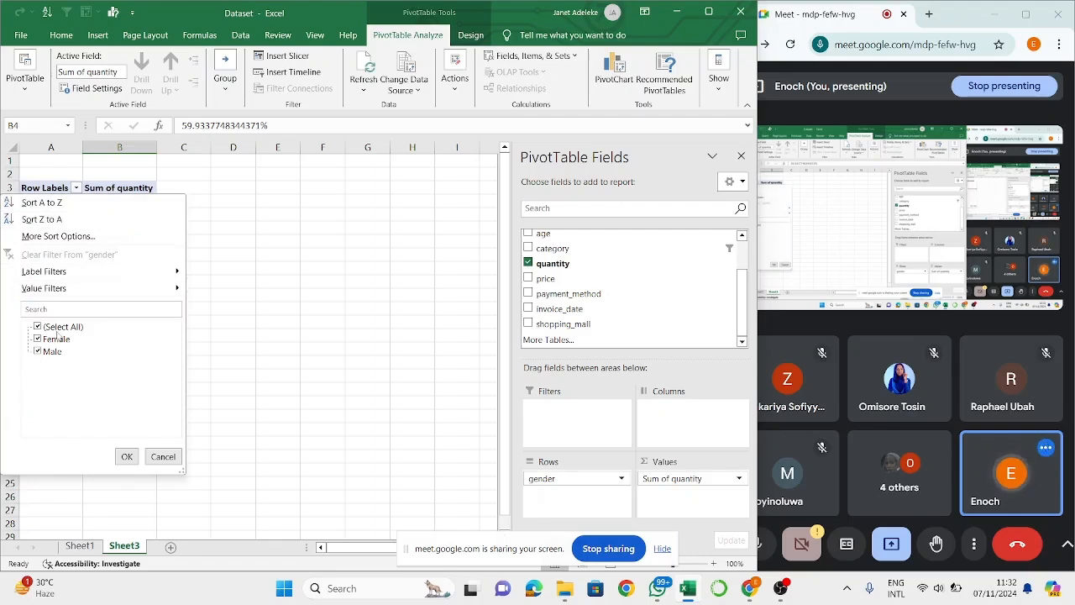
pyautogui.click(37, 340)
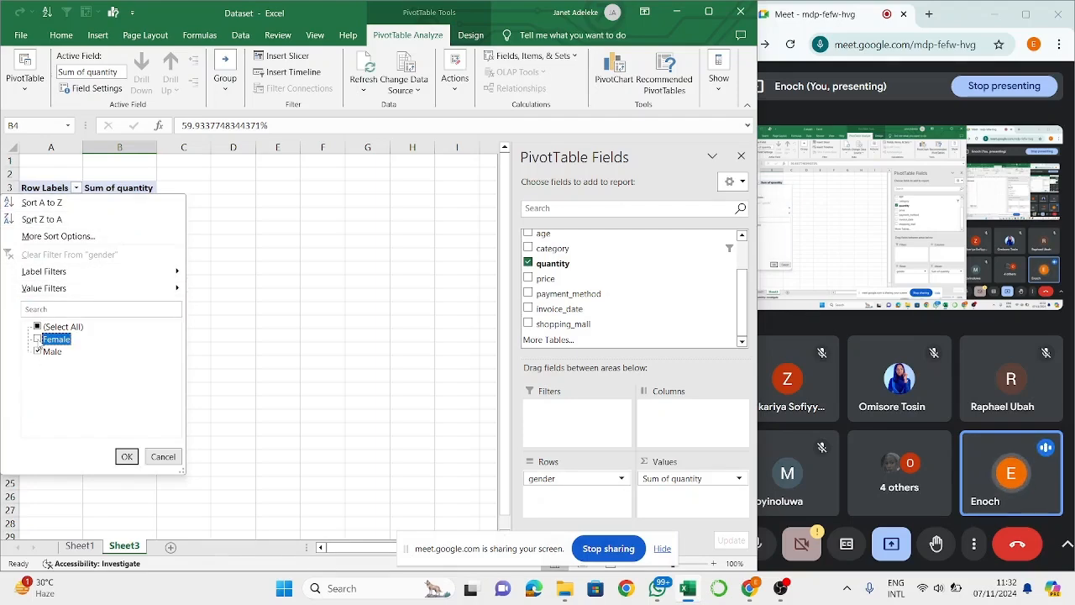
pyautogui.click(126, 456)
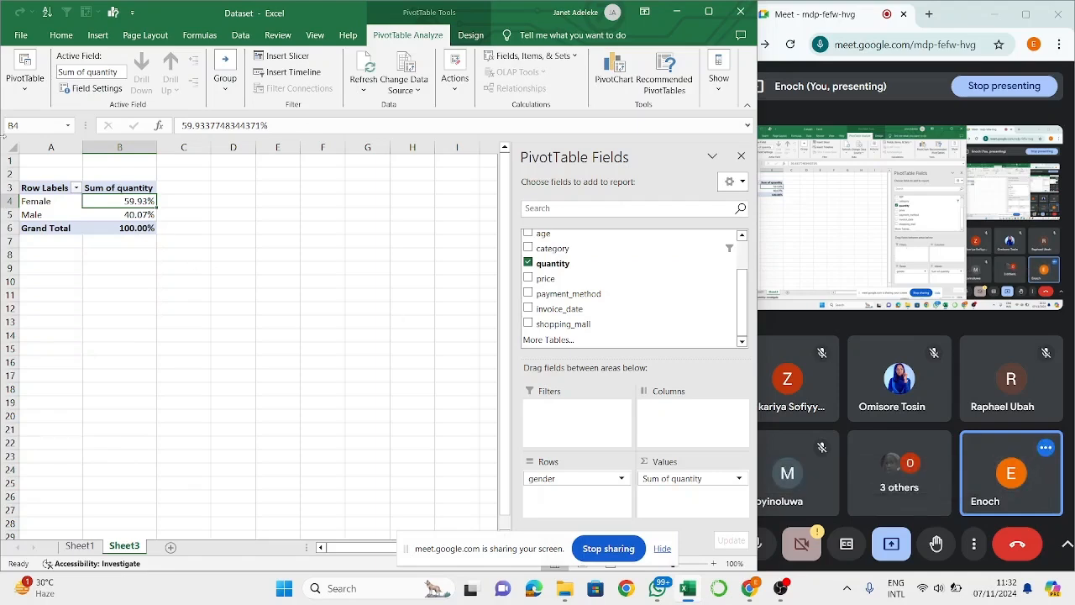
# - Sort the gender row labels Z to A, and return them to A to Z order
pyautogui.click(77, 188)
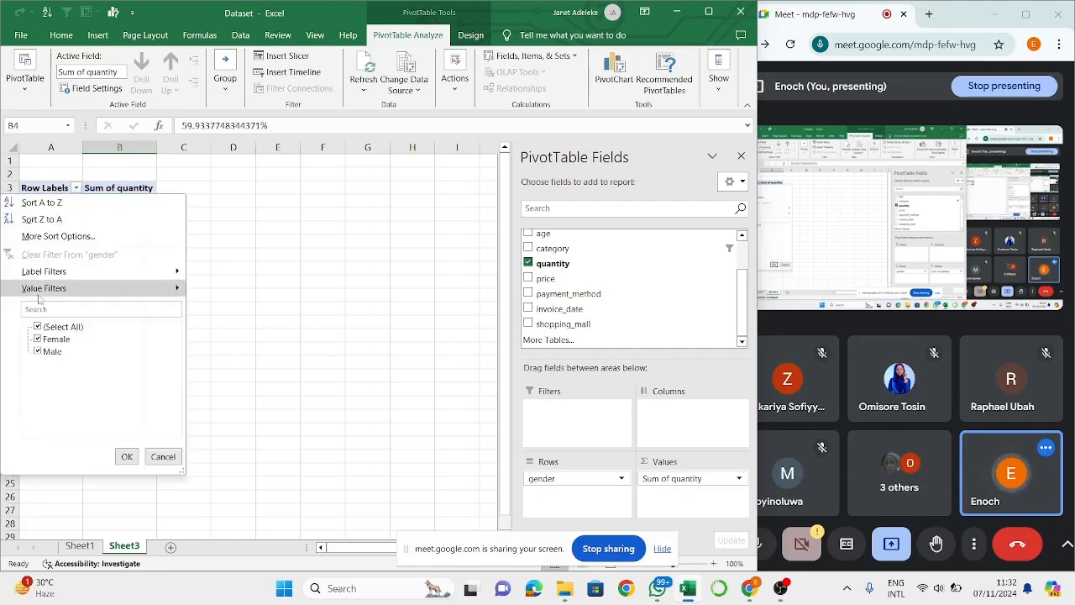
pyautogui.click(59, 220)
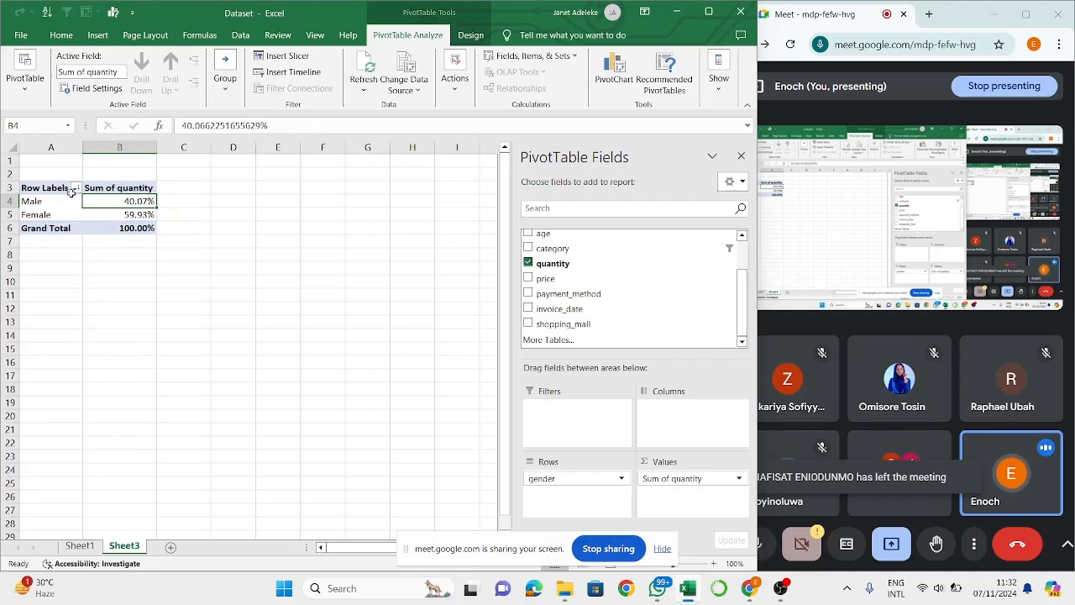
pyautogui.click(75, 189)
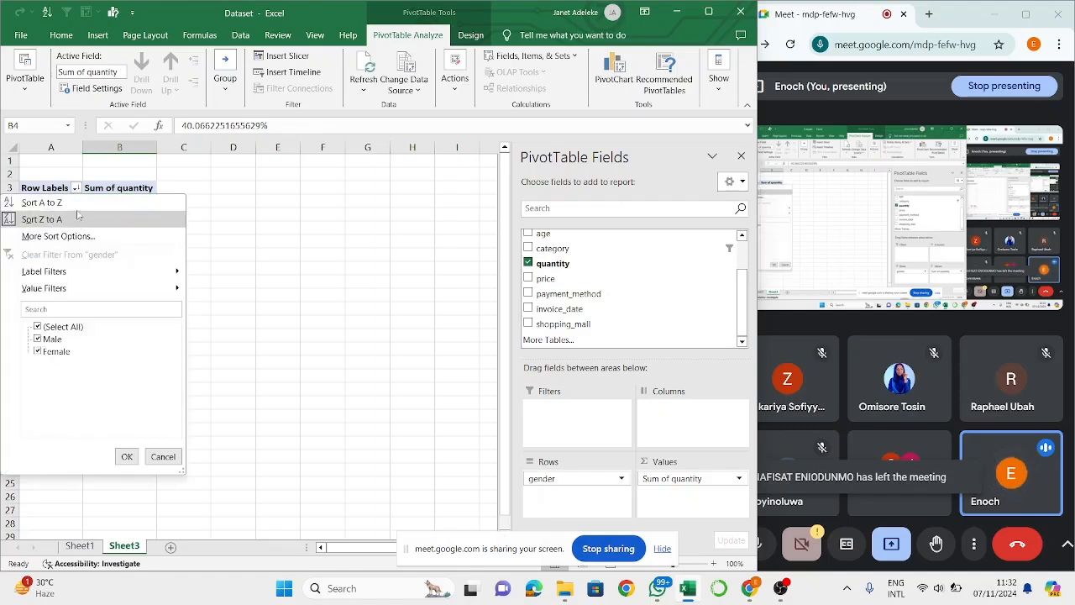
pyautogui.click(76, 207)
# - Review the Move options available for the Male row label and close them without changes
pyautogui.click(55, 216)
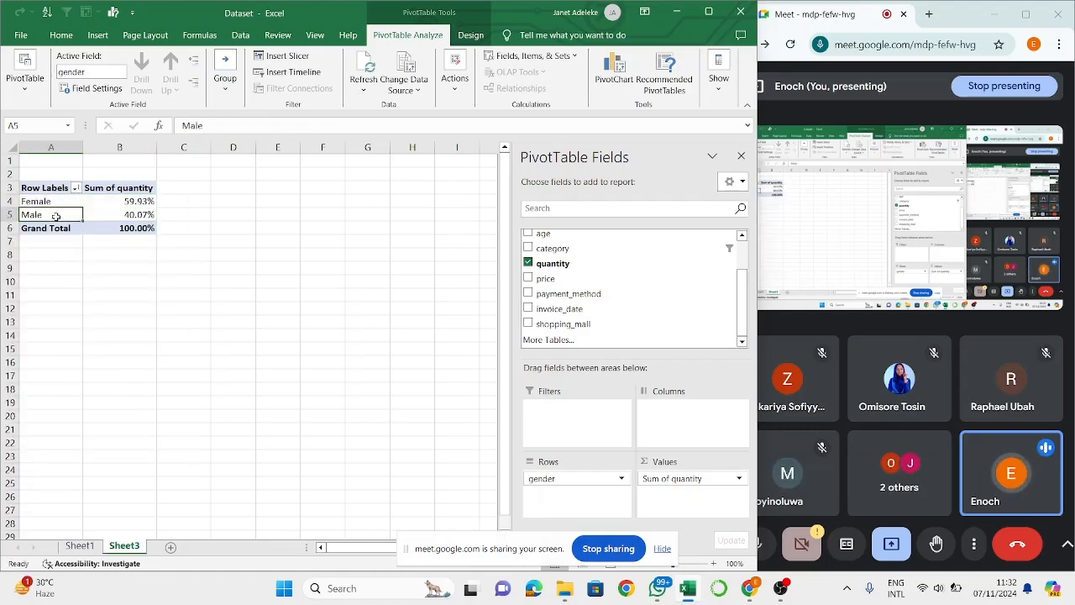
pyautogui.rightClick(57, 219)
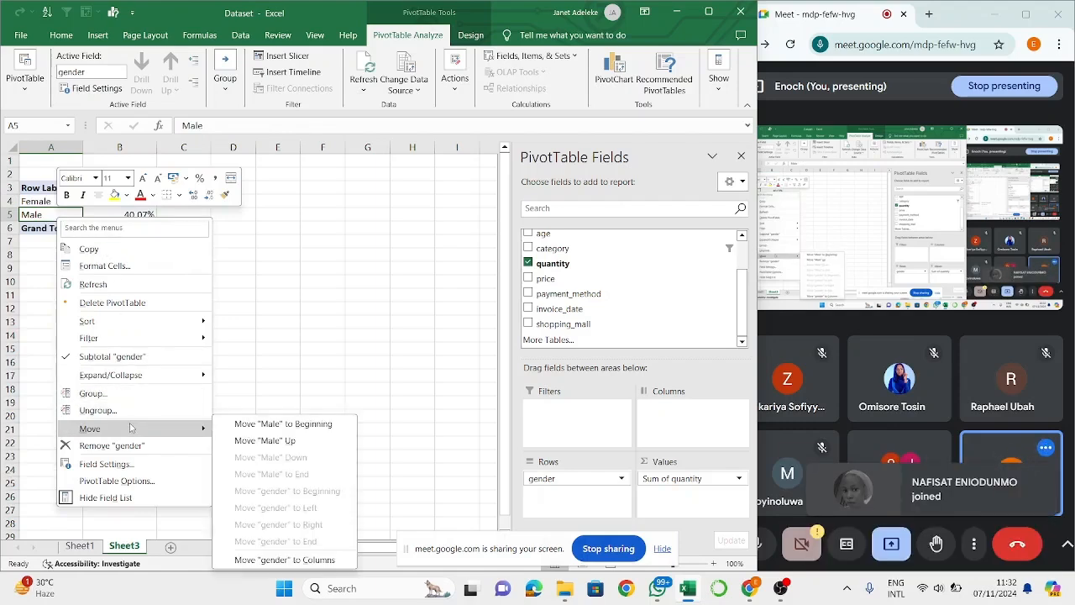
pyautogui.click(343, 359)
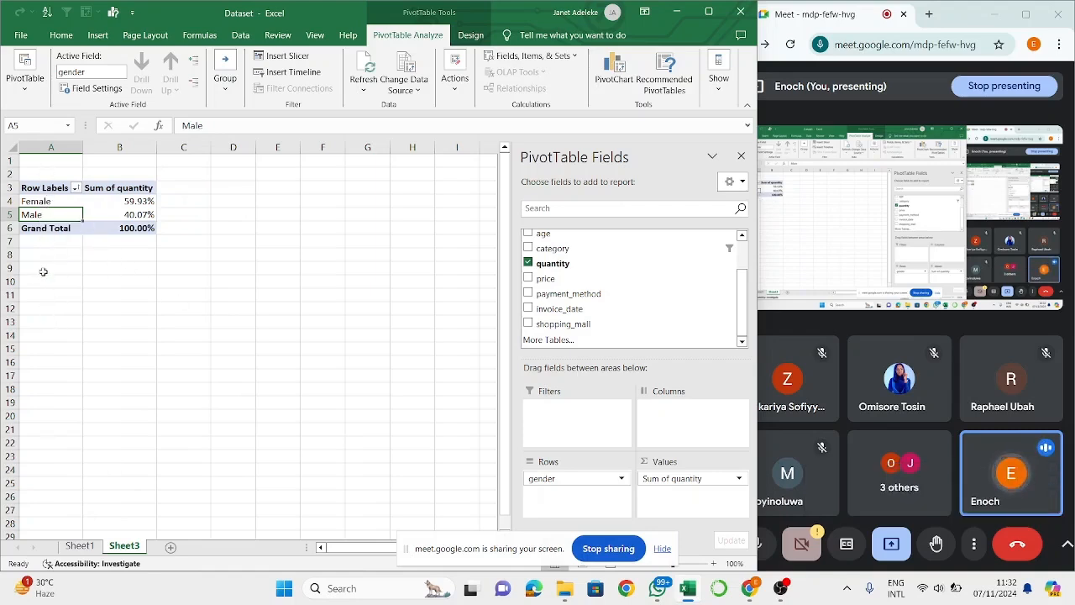
pyautogui.rightClick(55, 218)
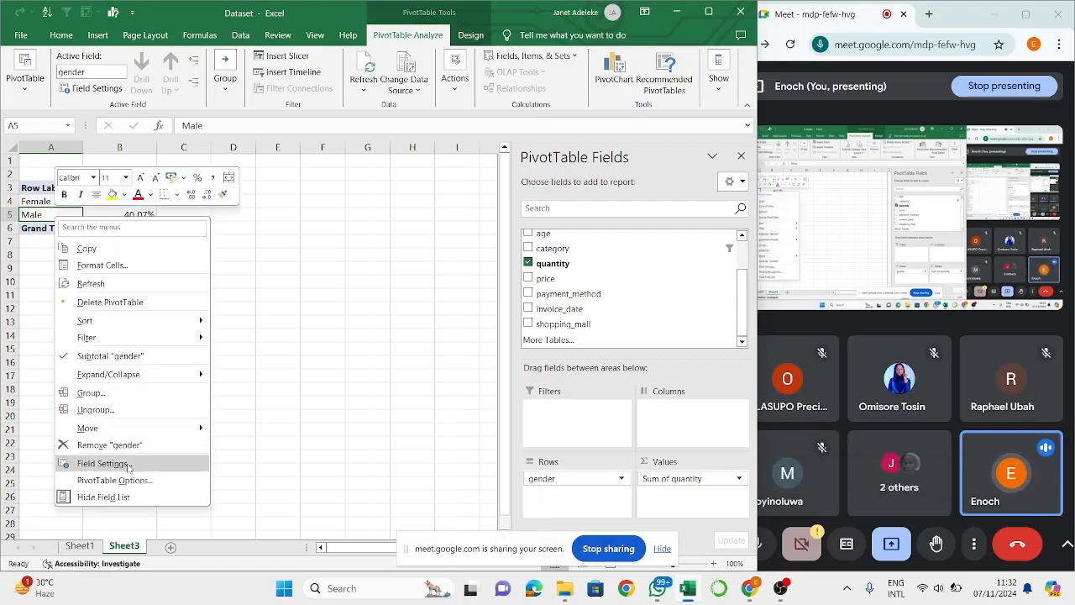
pyautogui.moveTo(144, 433)
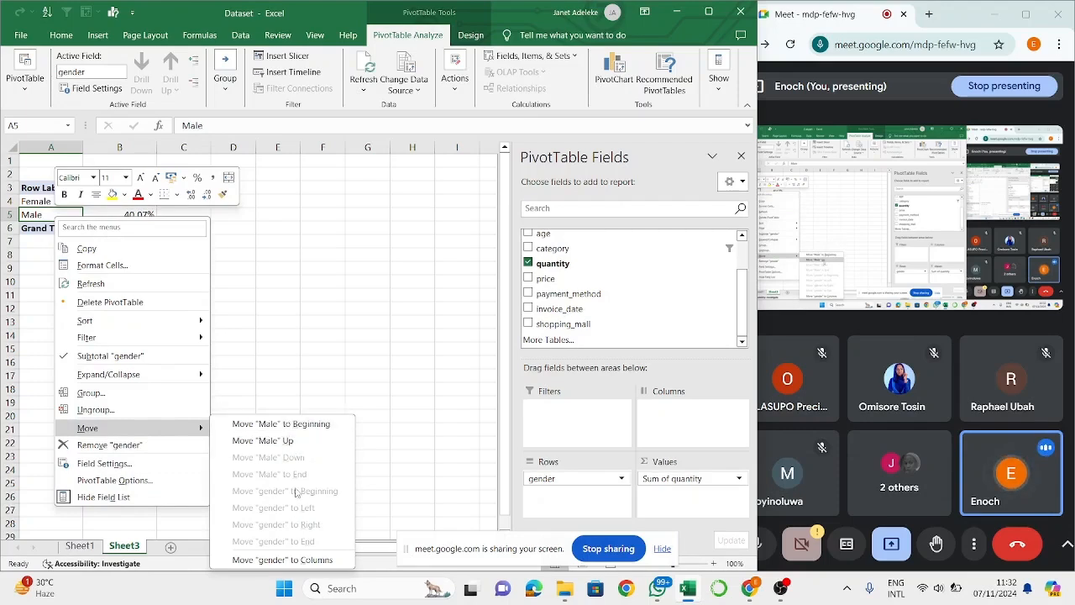
pyautogui.press('Escape')
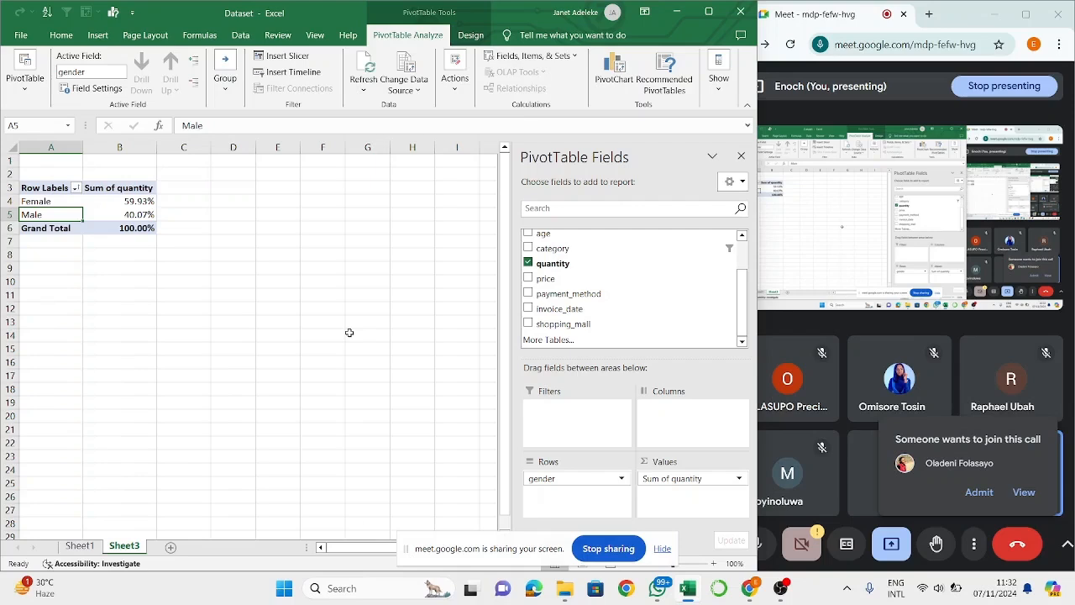
# - Switch to Google Meet and admit the participant waiting to join the call
pyautogui.click(993, 494)
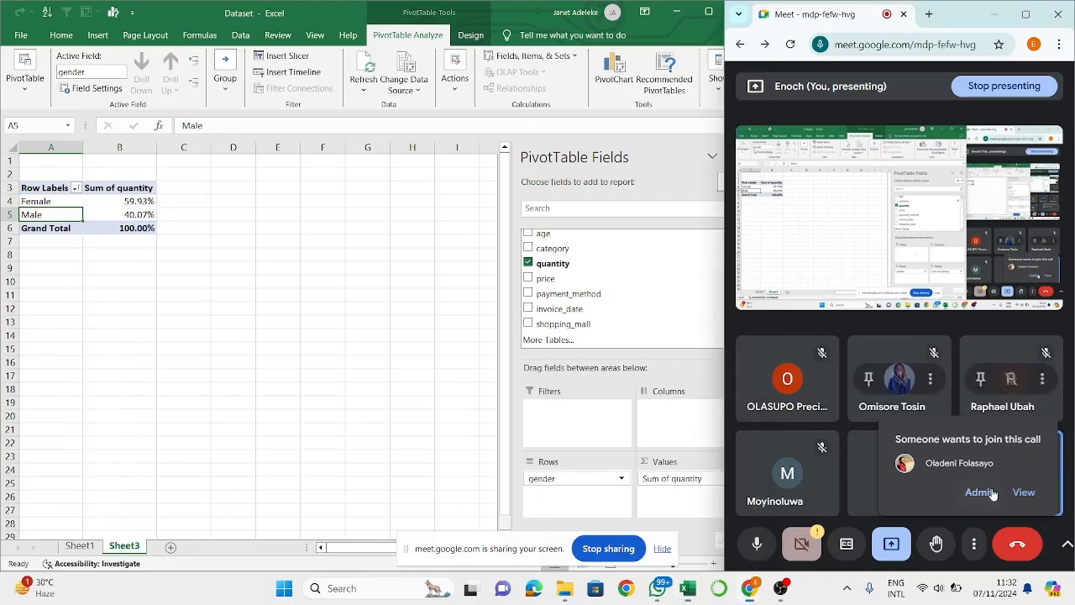
pyautogui.click(981, 492)
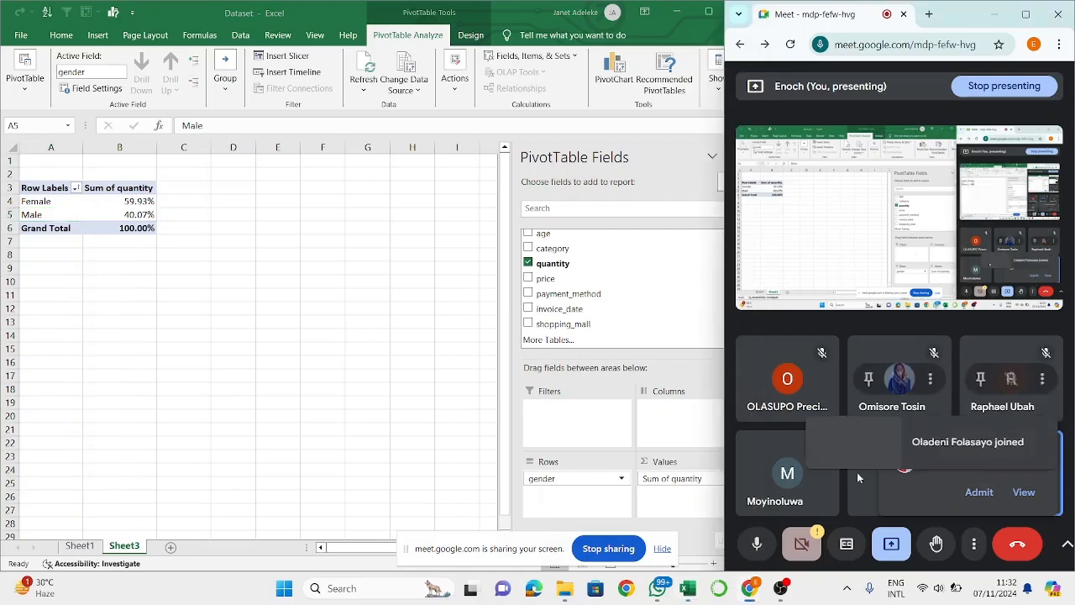
# - Insert a new PivotTable from Table1 on Sheet1, placed on the existing worksheet at cell D2 of Sheet3
pyautogui.click(188, 196)
pyautogui.click(238, 204)
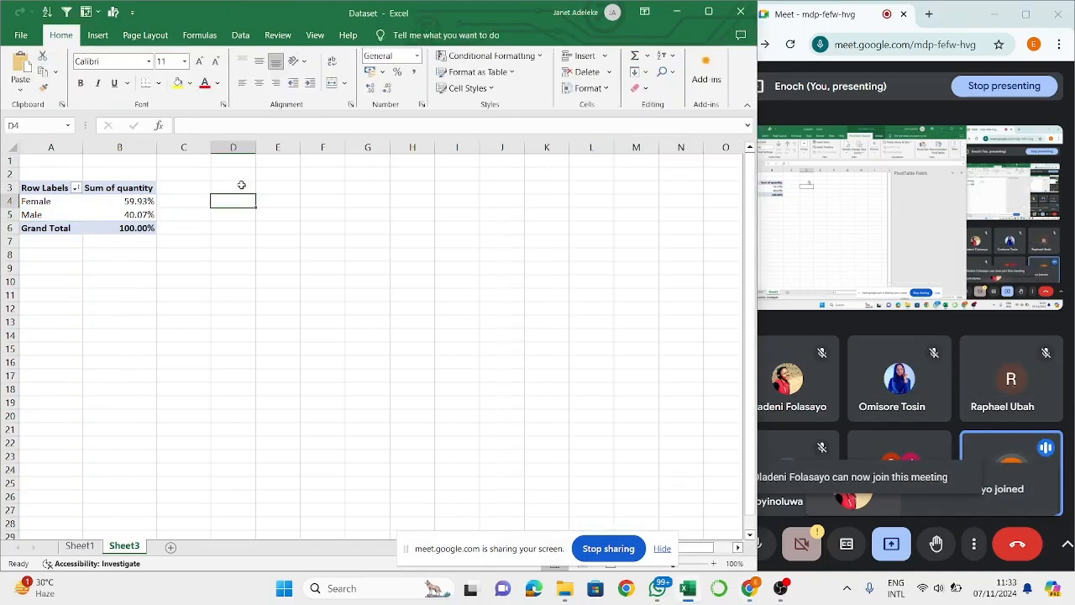
pyautogui.click(240, 183)
pyautogui.click(235, 158)
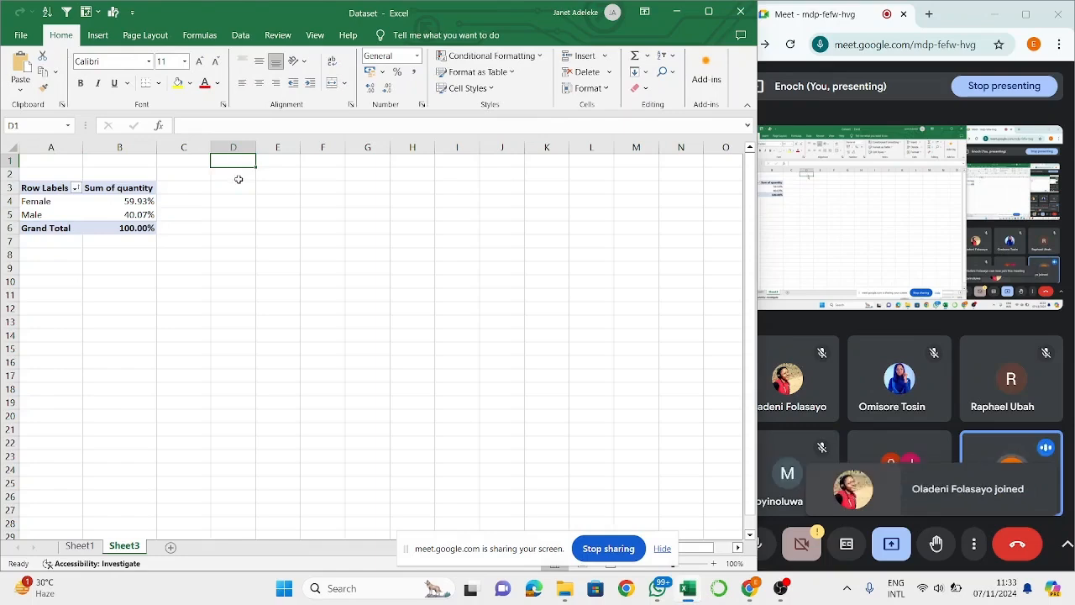
pyautogui.click(240, 179)
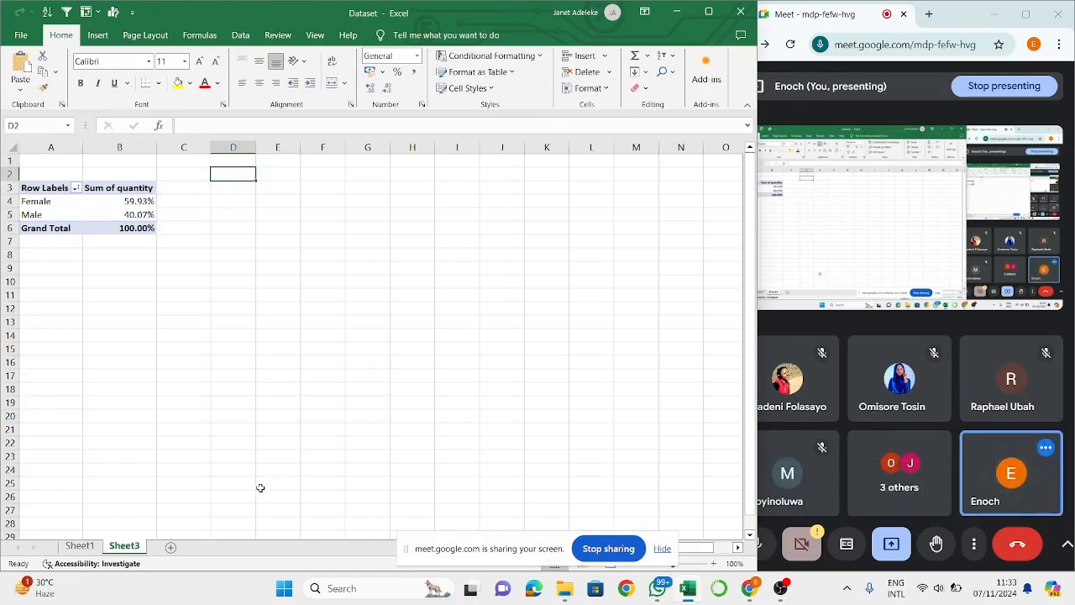
pyautogui.click(80, 547)
pyautogui.click(124, 553)
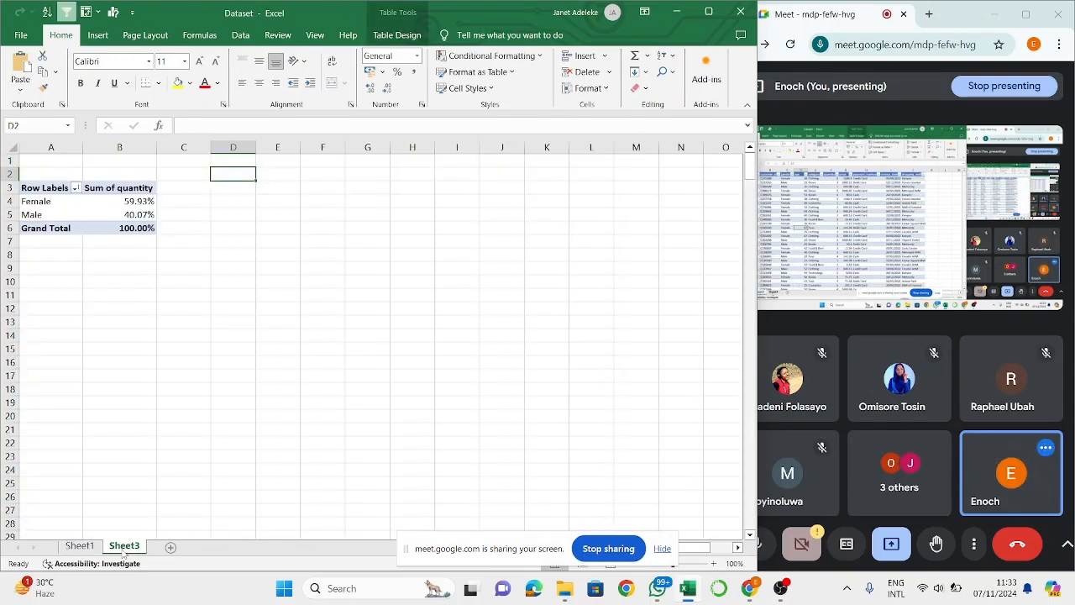
pyautogui.click(99, 36)
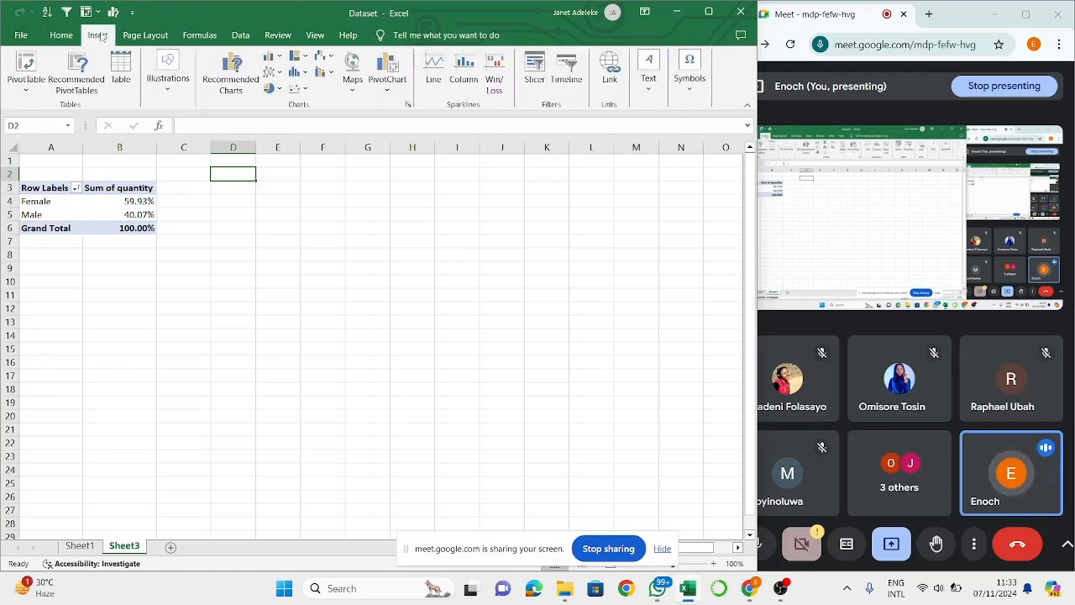
pyautogui.click(20, 59)
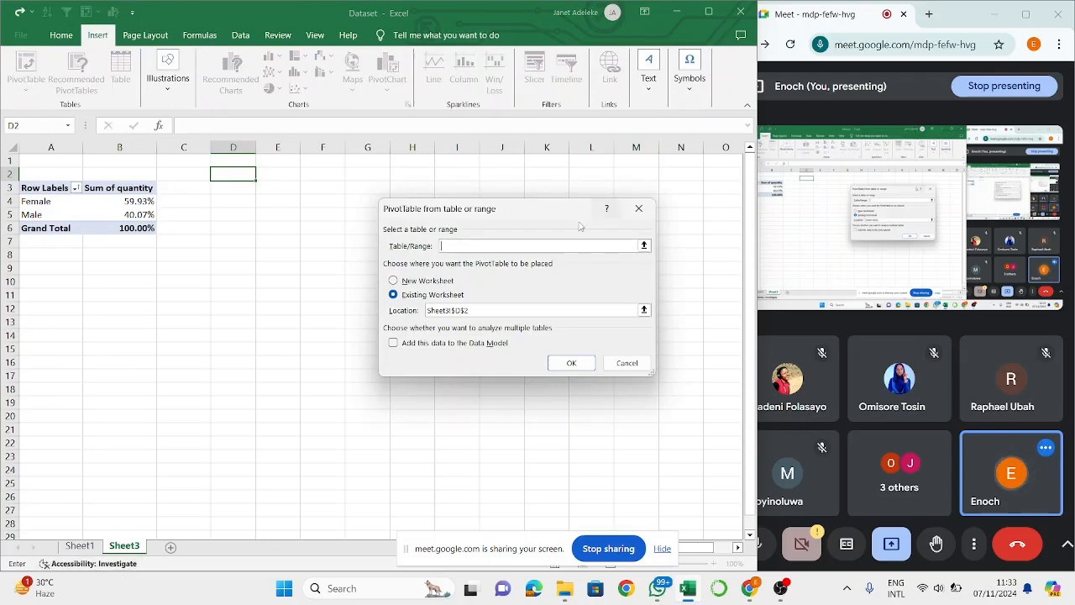
pyautogui.click(81, 547)
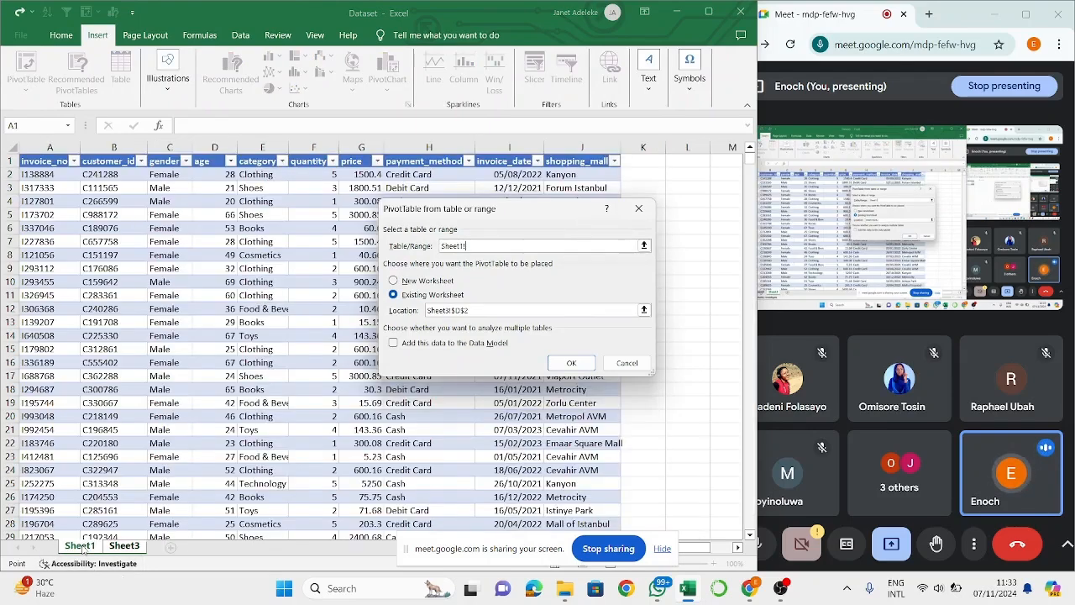
pyautogui.hotkey('ctrl', 'a')
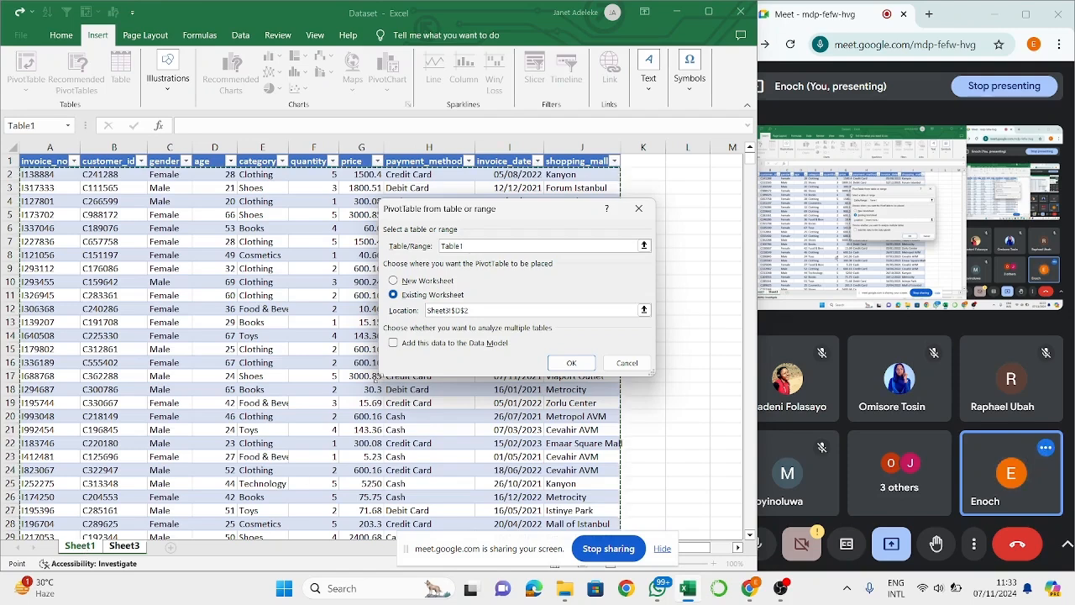
pyautogui.click(588, 363)
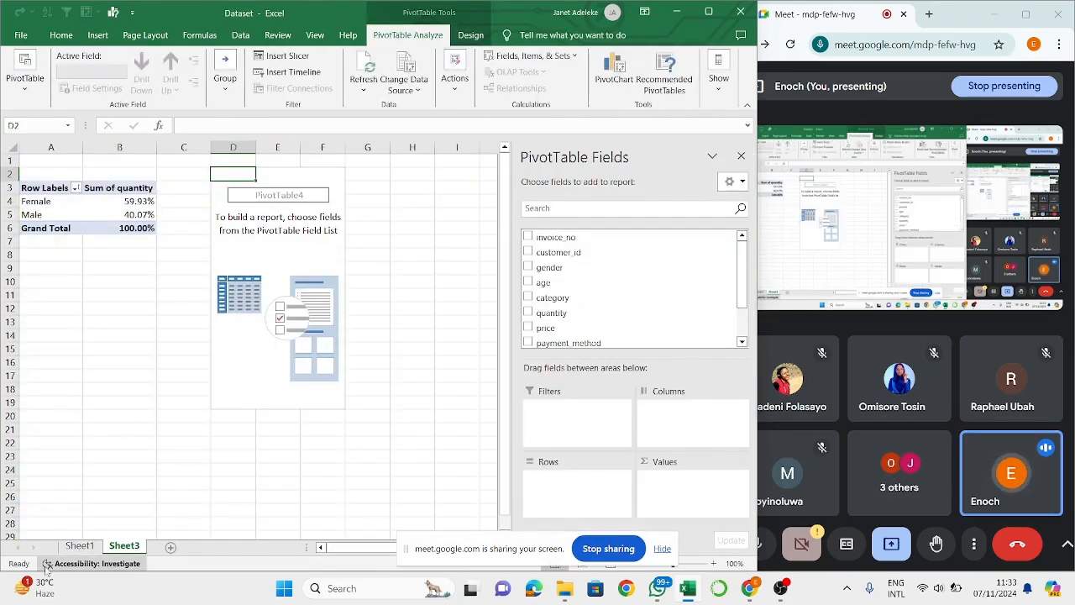
# - Summarize the new PivotTable as Sum of price with category first as columns, and move category to rows
pyautogui.click(80, 546)
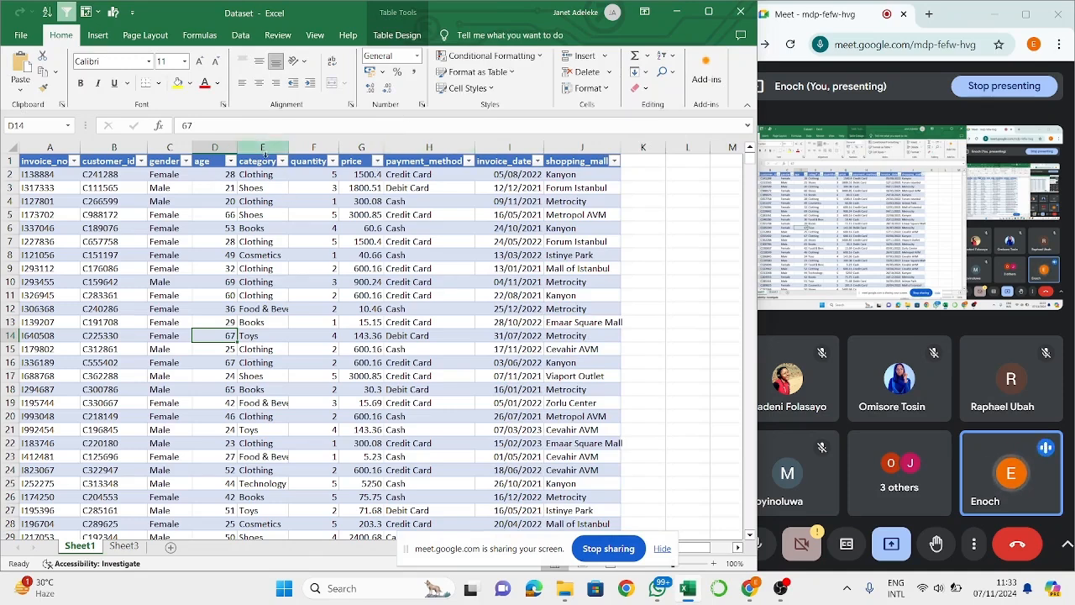
pyautogui.click(123, 546)
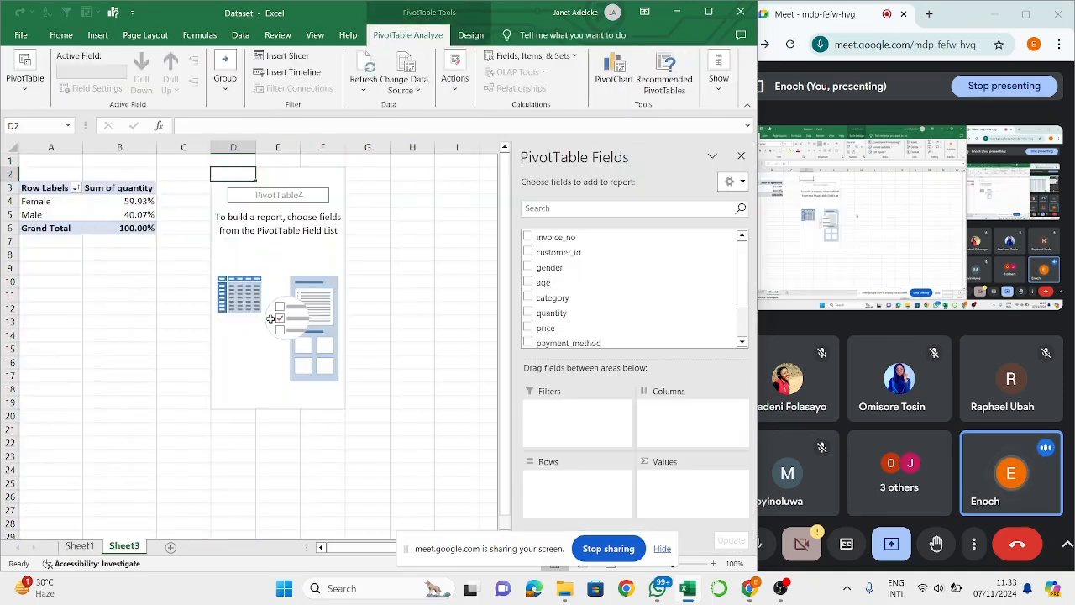
pyautogui.scroll(-1, 556, 298)
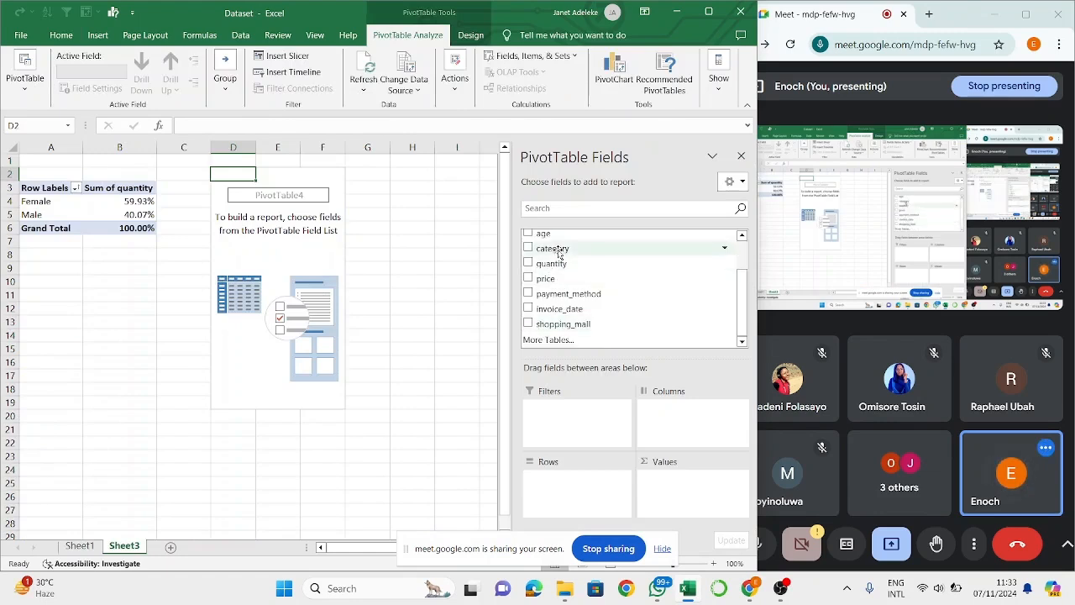
pyautogui.moveTo(551, 278); pyautogui.dragTo(672, 511)
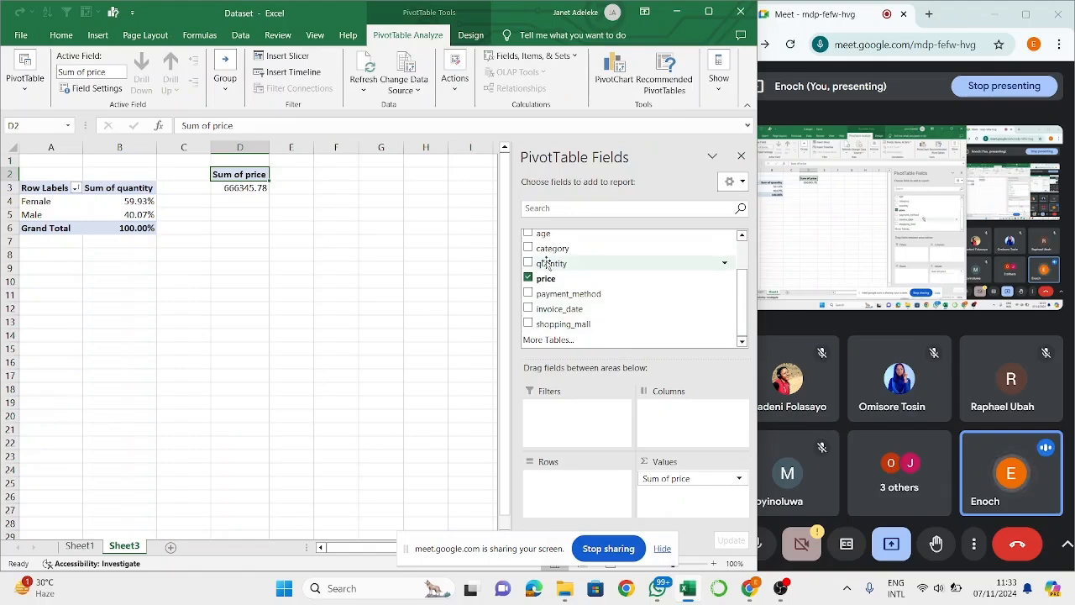
pyautogui.scroll(1, 566, 250)
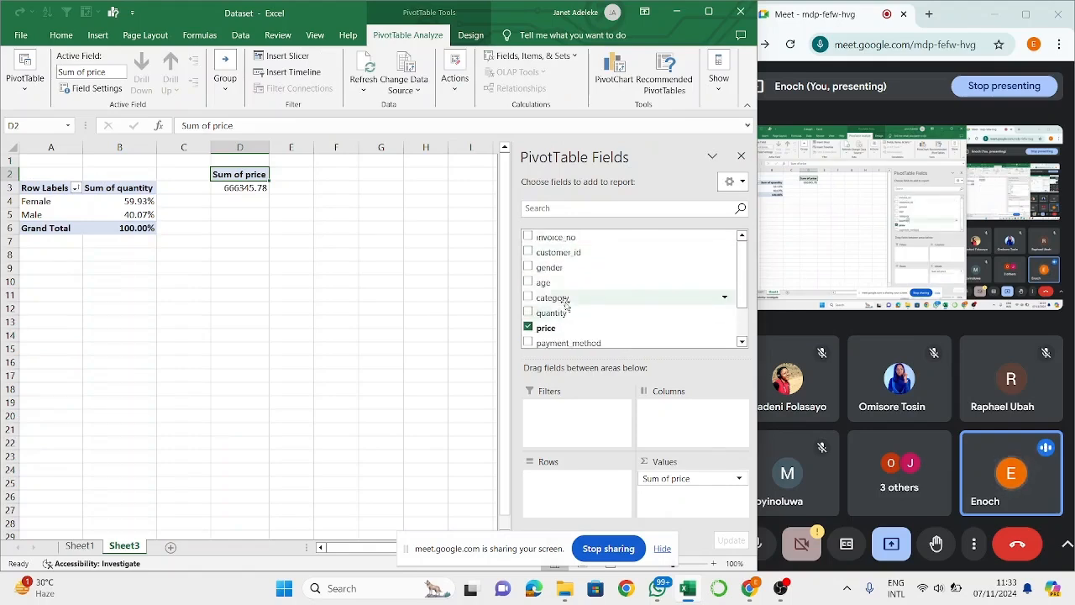
pyautogui.moveTo(561, 297); pyautogui.dragTo(662, 412)
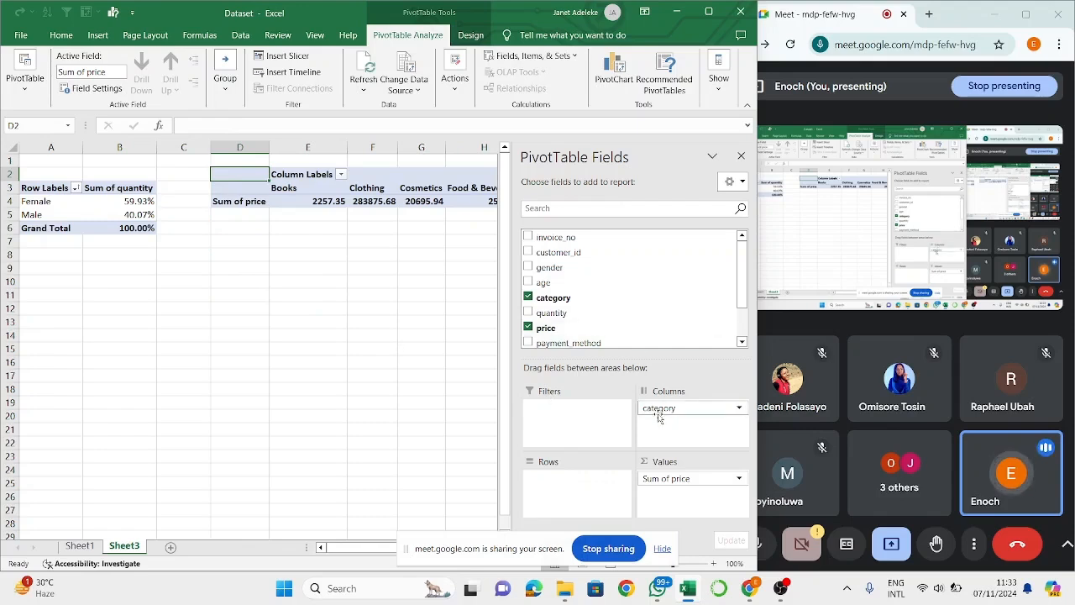
pyautogui.moveTo(660, 417); pyautogui.dragTo(550, 502)
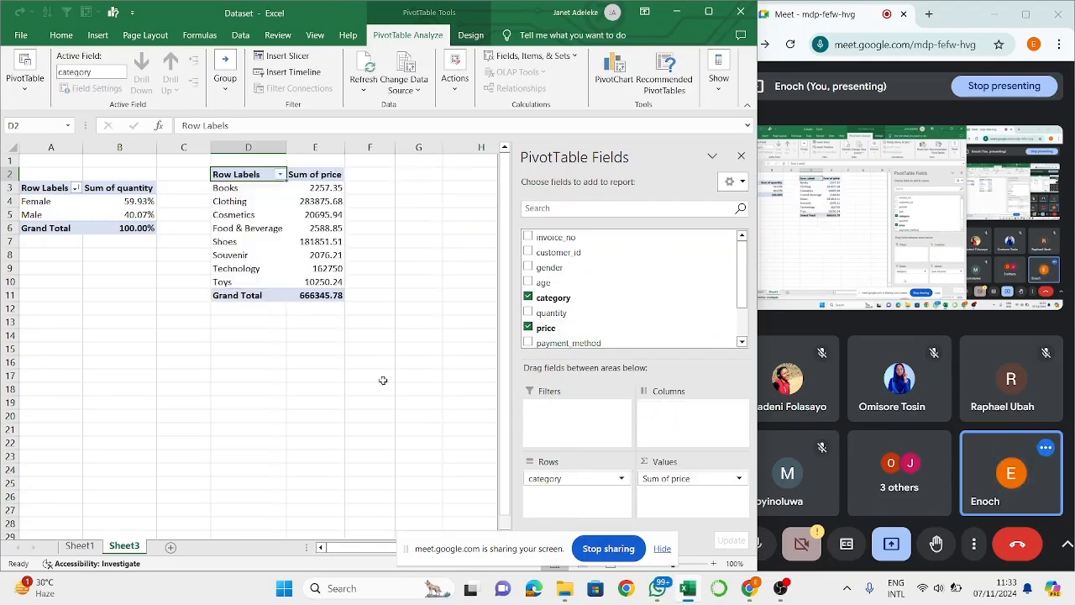
# - Sort the categories in the new PivotTable by Sum of price from largest to smallest
pyautogui.click(225, 238)
pyautogui.click(238, 187)
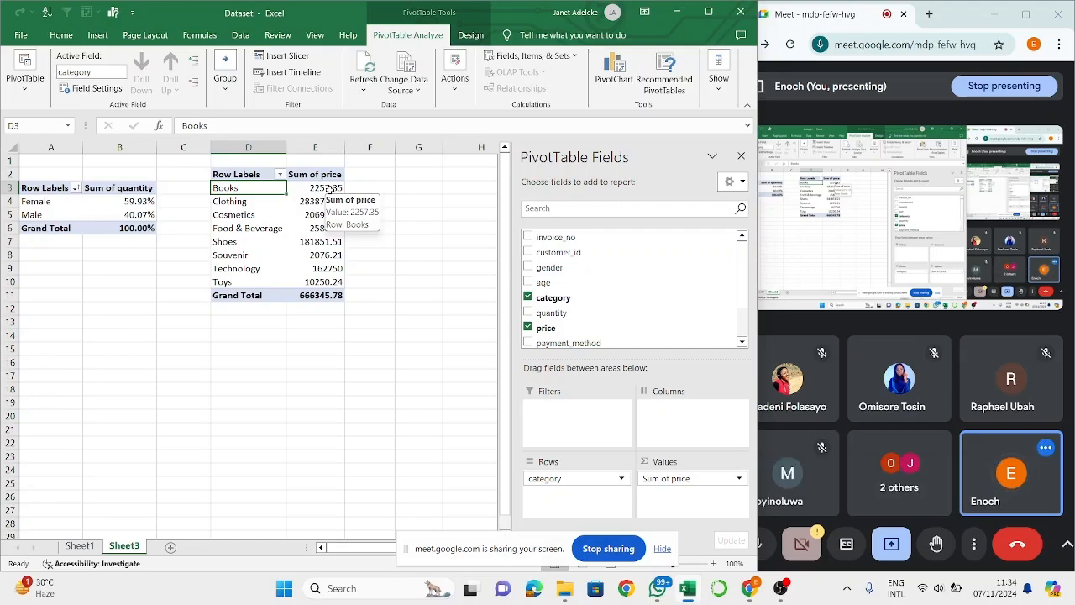
pyautogui.click(328, 241)
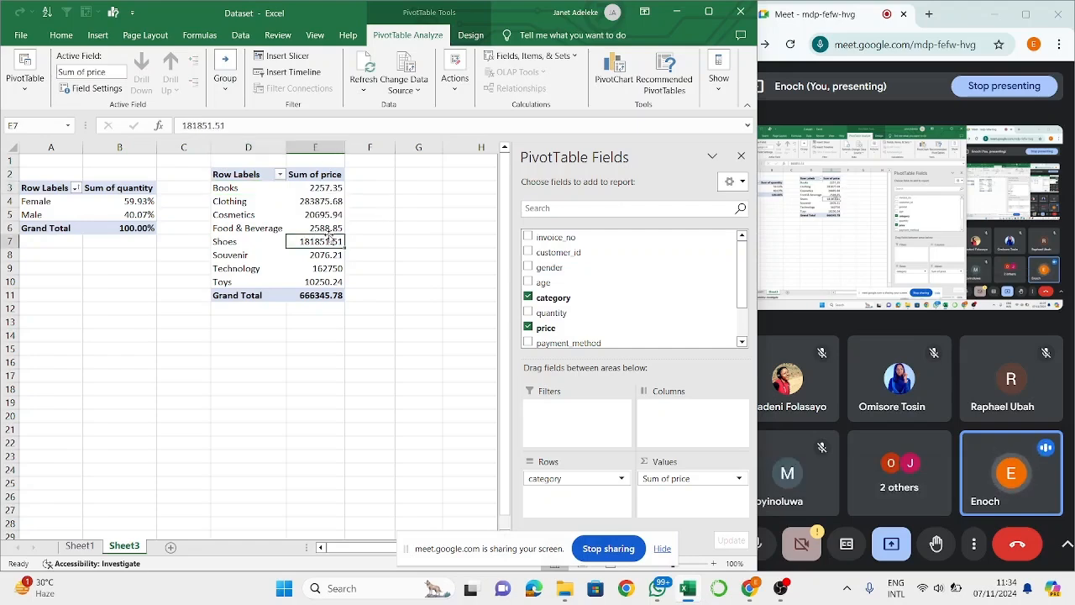
pyautogui.click(317, 201)
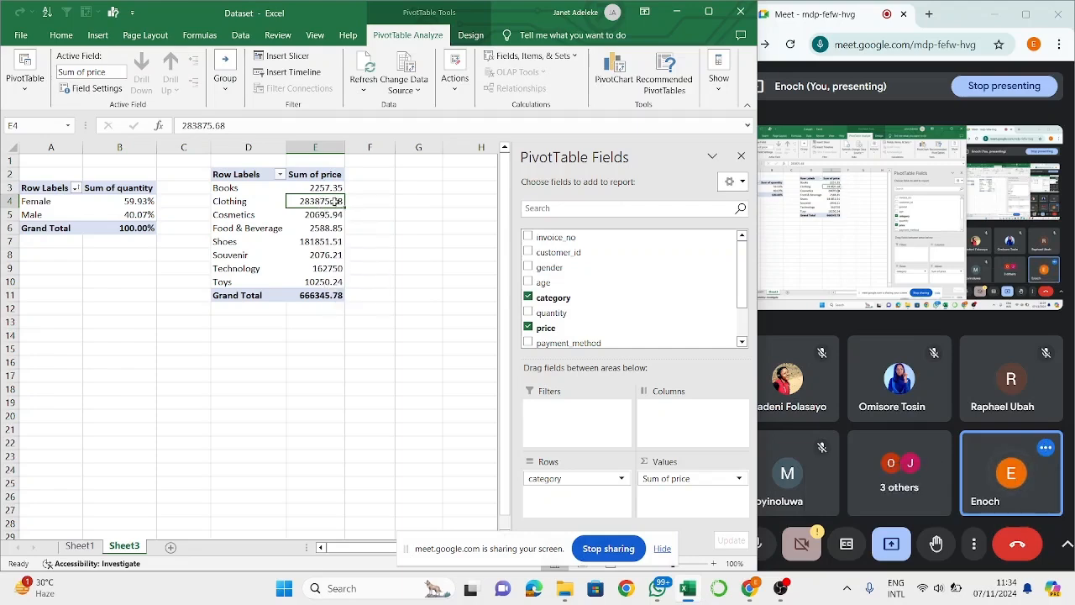
pyautogui.rightClick(326, 259)
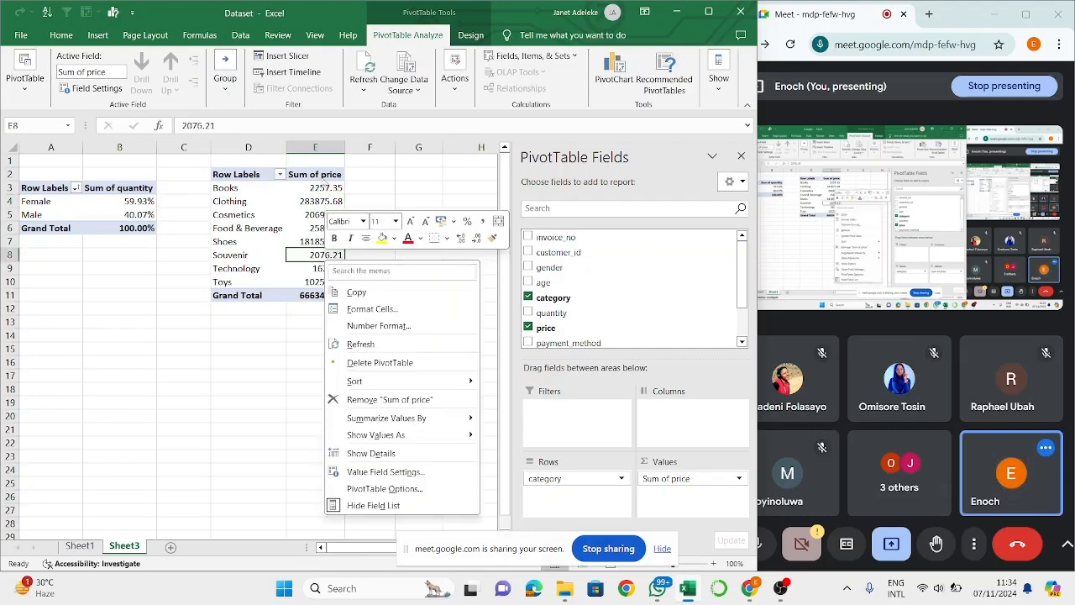
pyautogui.click(281, 174)
pyautogui.click(281, 175)
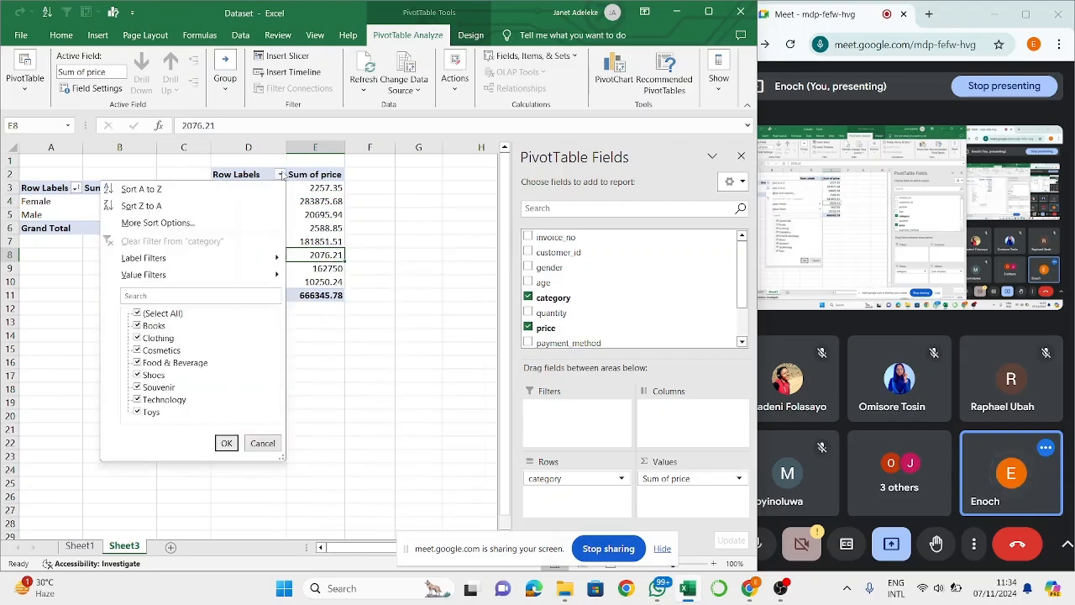
pyautogui.rightClick(310, 192)
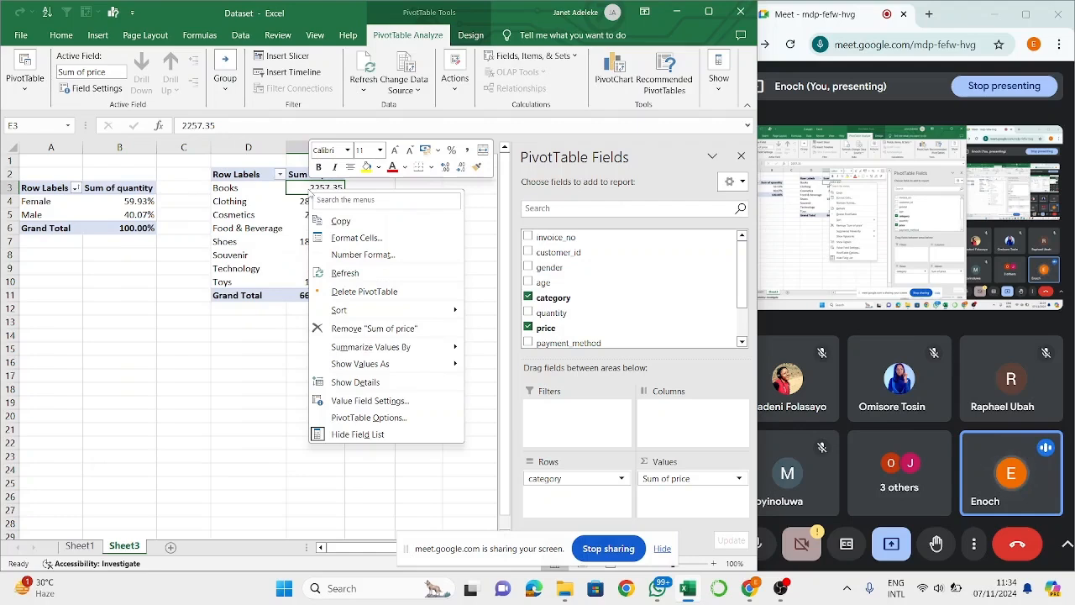
pyautogui.moveTo(401, 311)
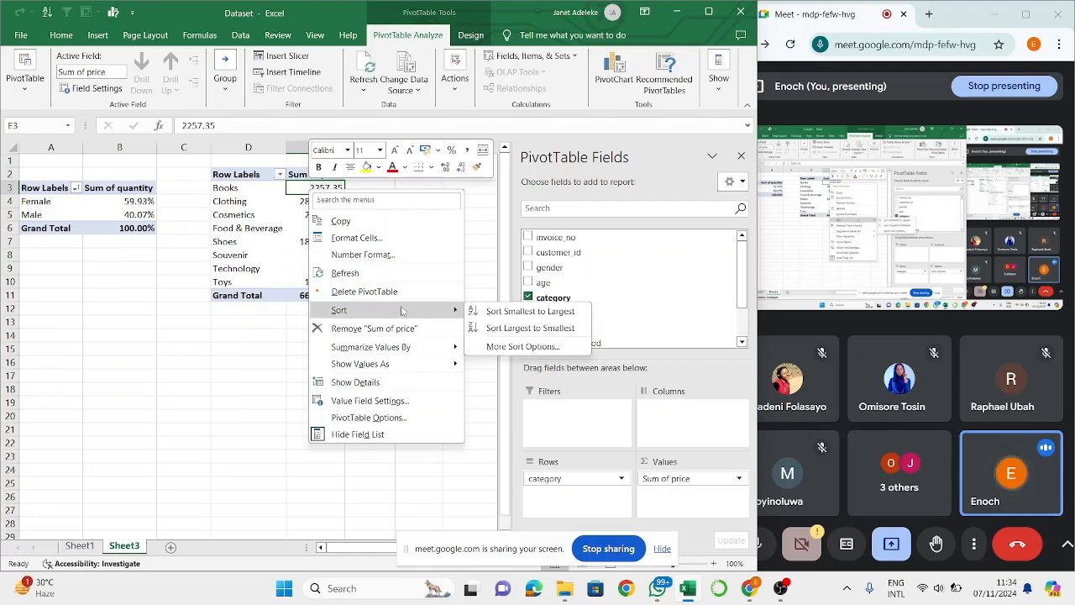
pyautogui.click(507, 328)
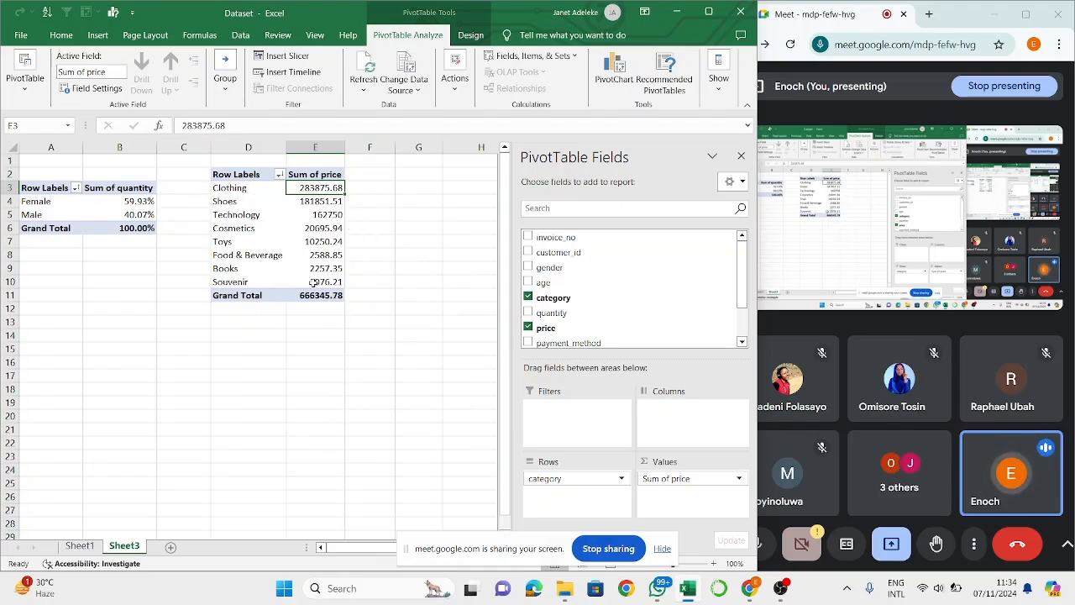
# - Examine the sorted category PivotTable on Sheet3 from Clothing to Souvenir, including the sort options for its Sum of price values
pyautogui.click(320, 217)
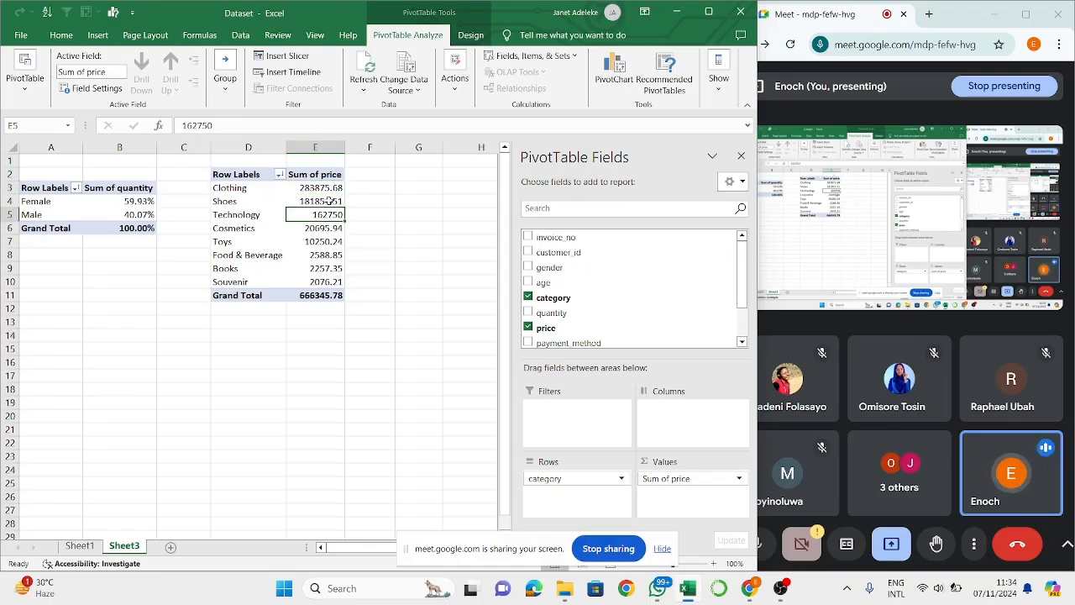
pyautogui.rightClick(307, 243)
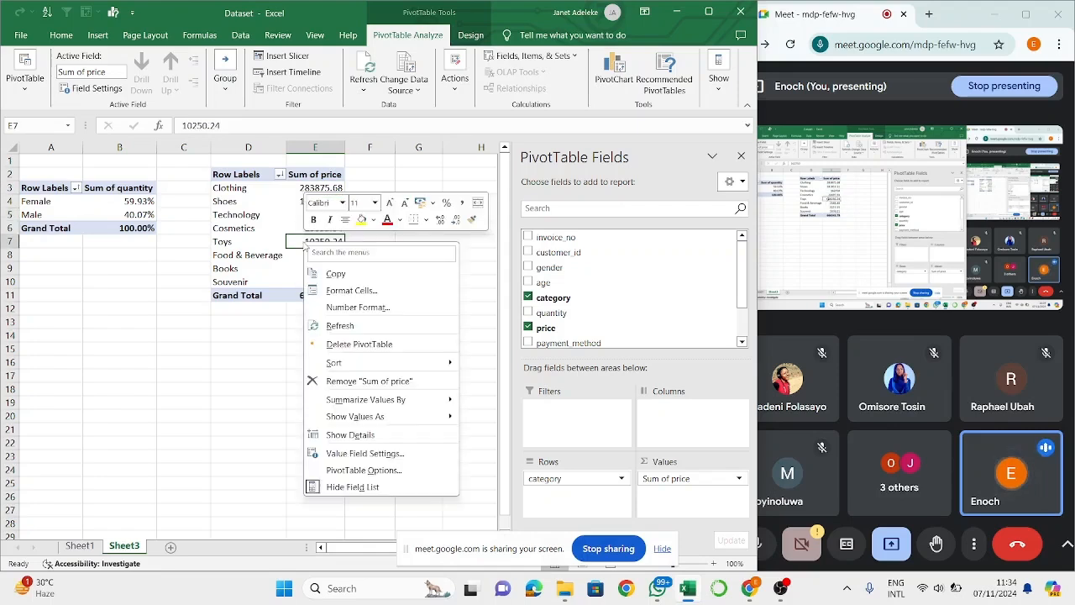
pyautogui.moveTo(373, 365)
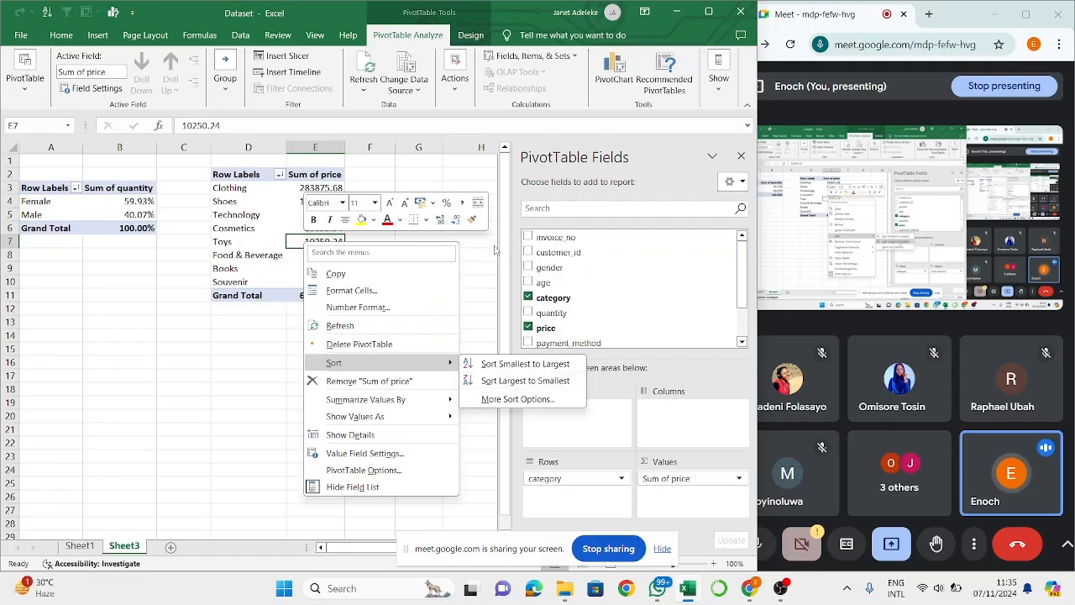
pyautogui.press('Escape')
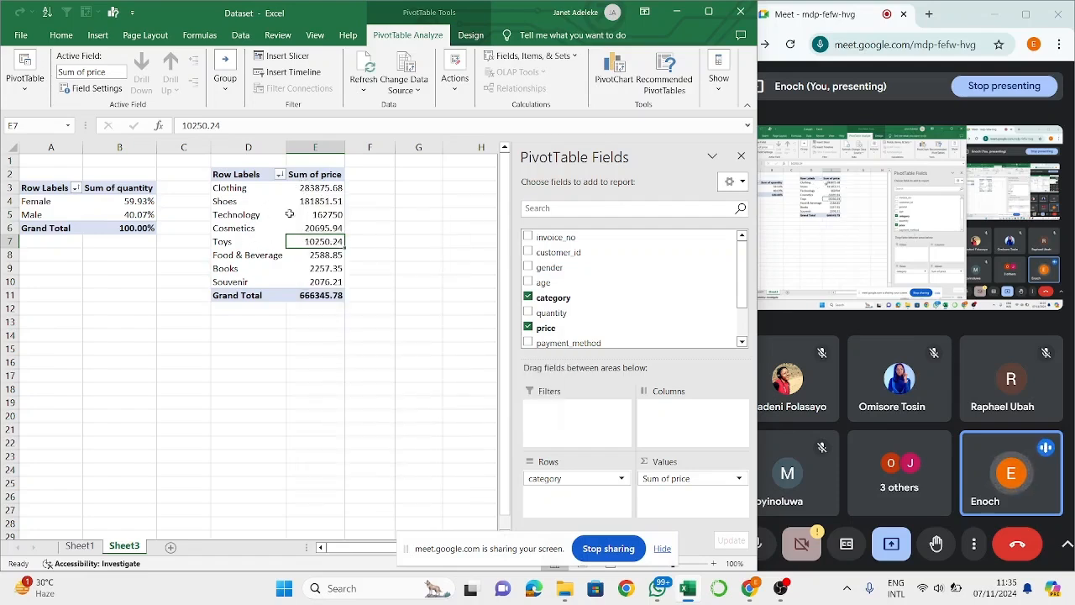
pyautogui.click(259, 282)
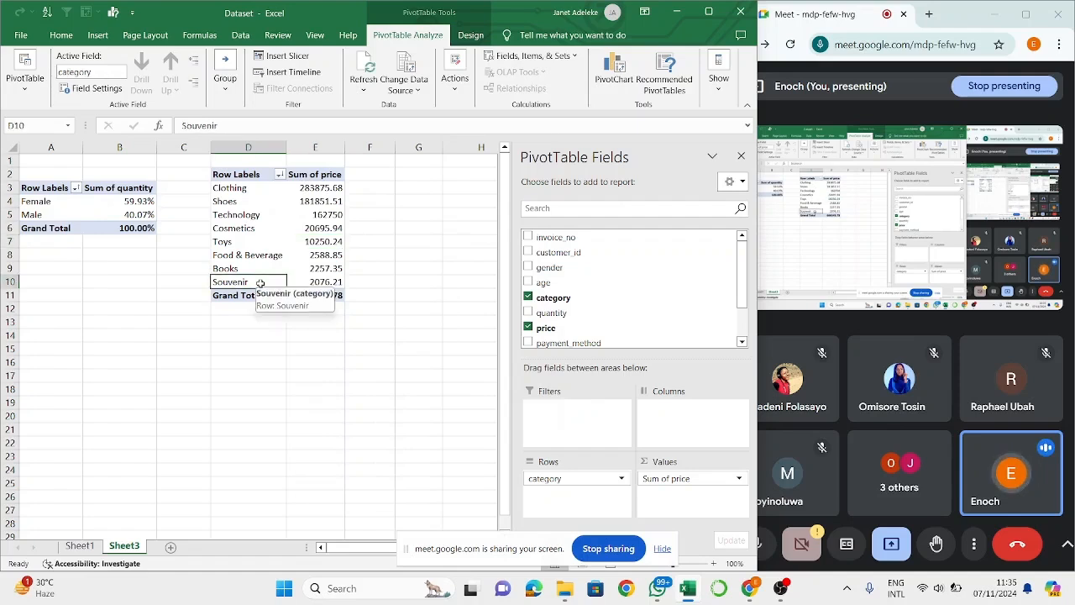
pyautogui.click(249, 183)
pyautogui.click(248, 190)
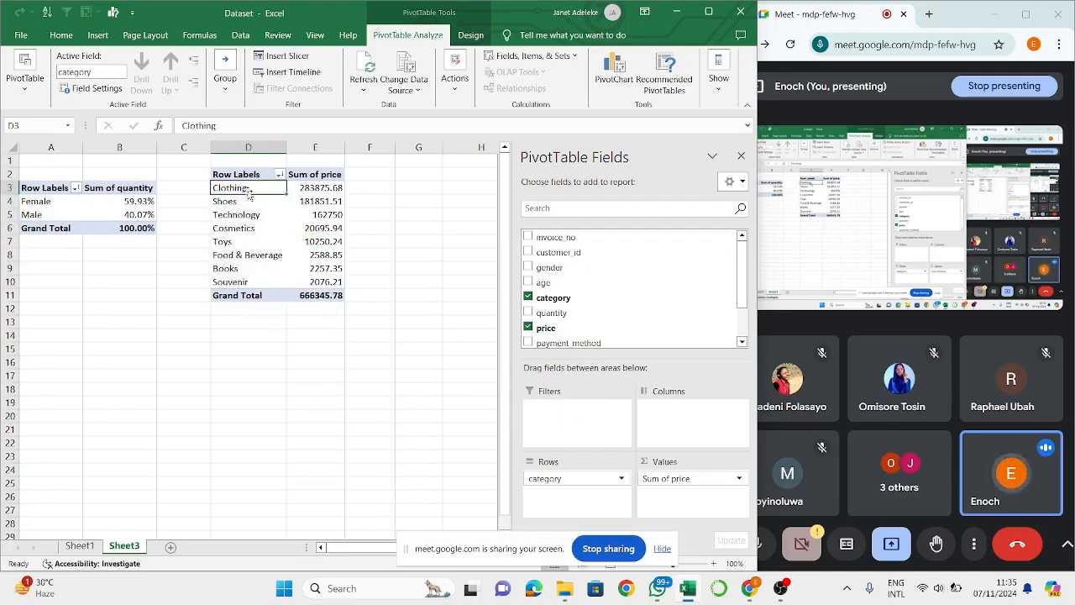
pyautogui.click(228, 282)
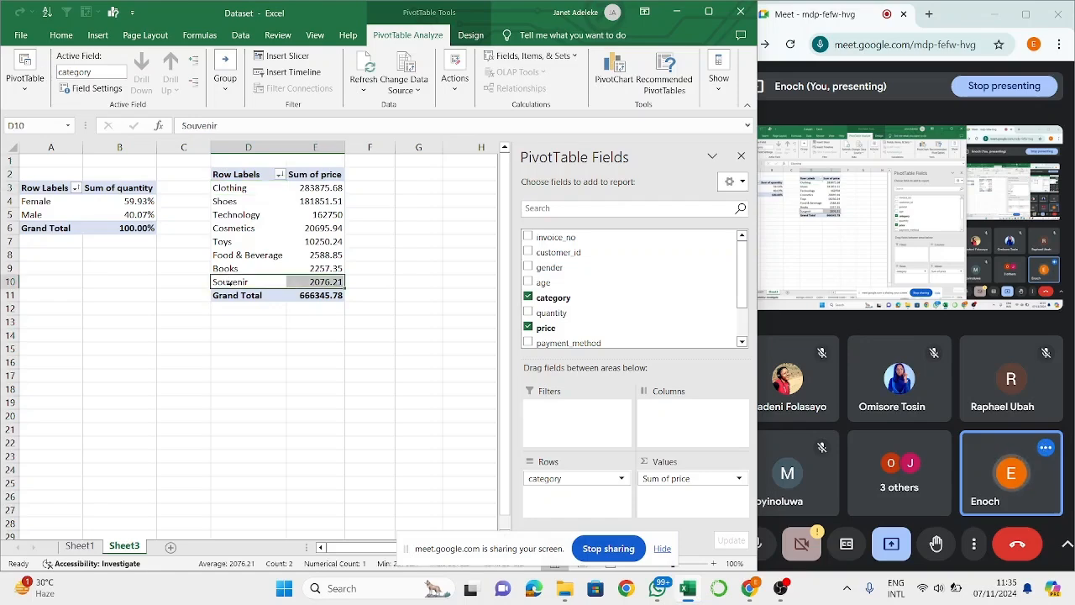
pyautogui.click(80, 546)
pyautogui.click(123, 547)
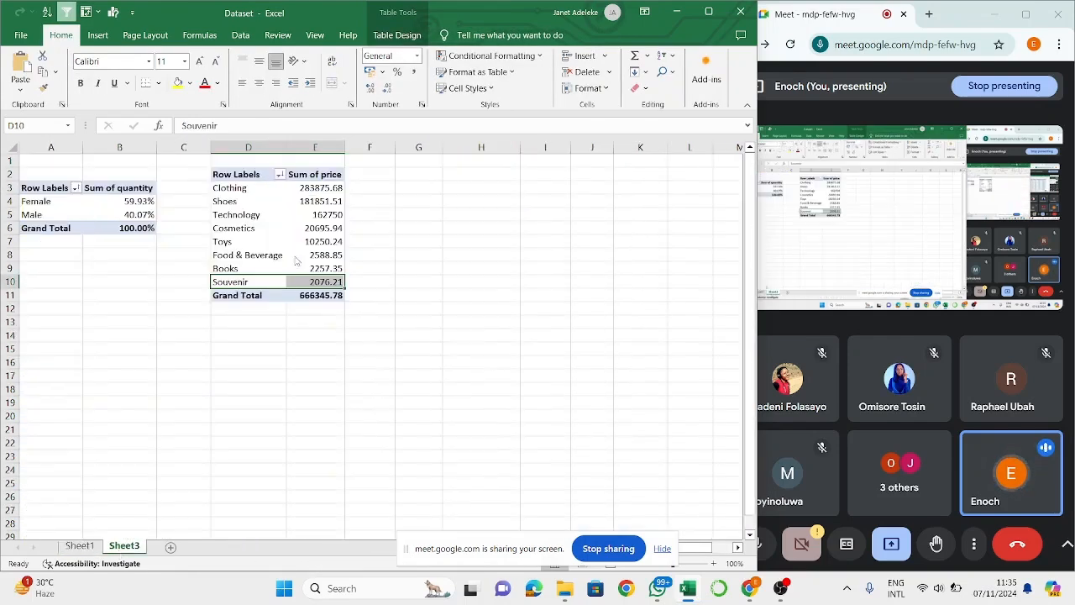
pyautogui.click(248, 289)
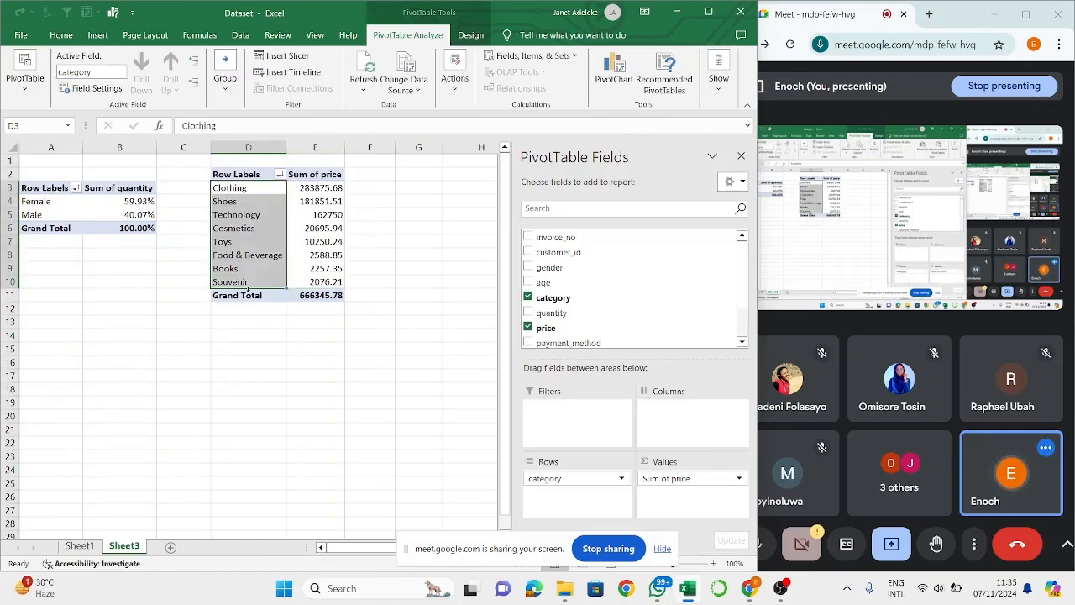
# - Add Sum of quantity and Count of category to the values of the category PivotTable, alongside Sum of price
pyautogui.click(335, 254)
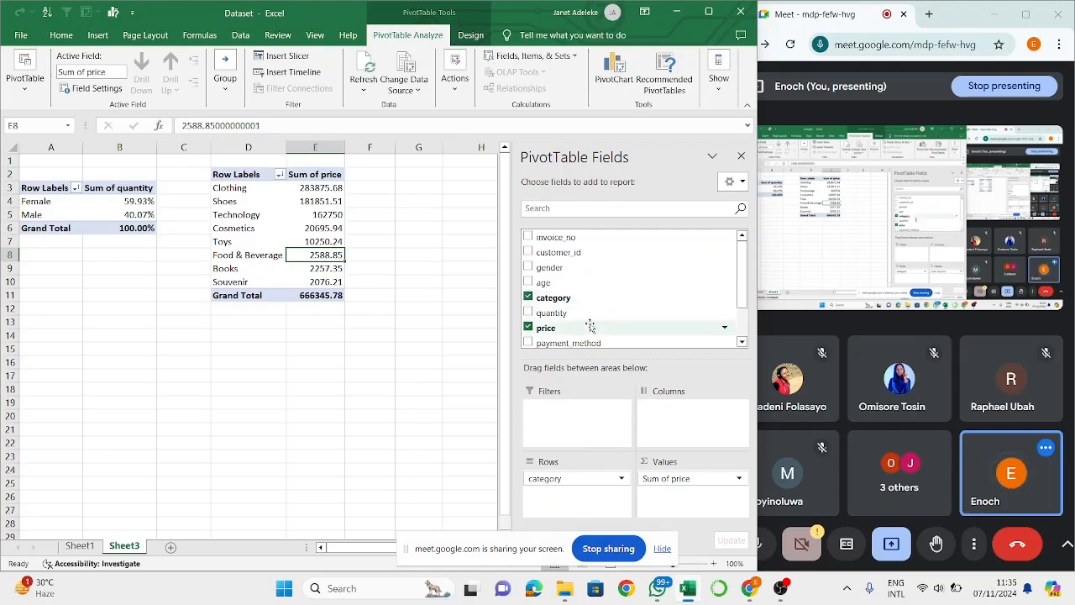
pyautogui.scroll(-2, 710, 326)
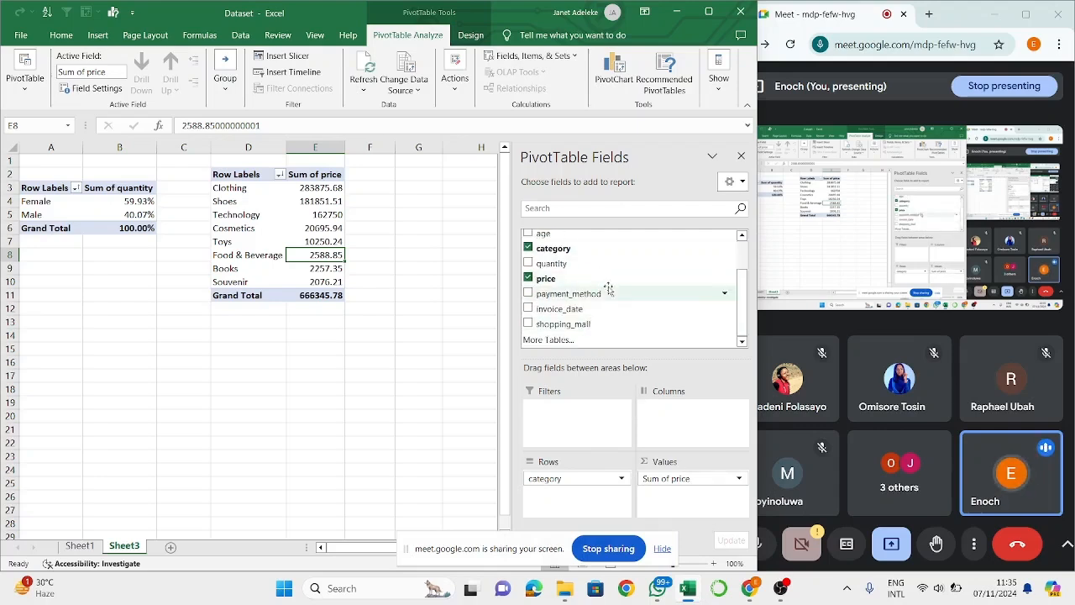
pyautogui.moveTo(613, 264); pyautogui.dragTo(667, 501)
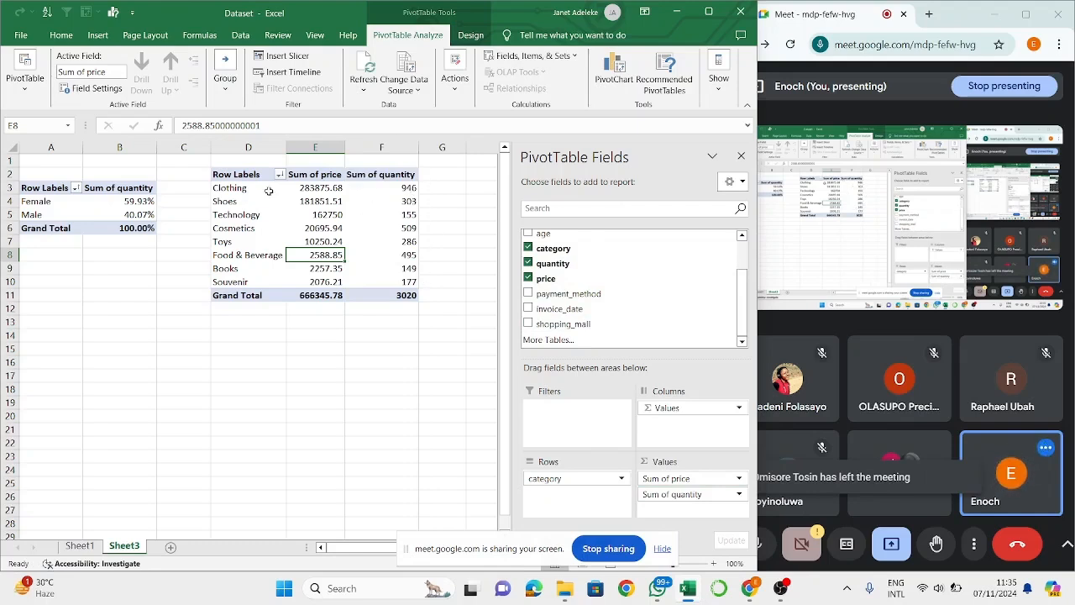
pyautogui.moveTo(314, 190)
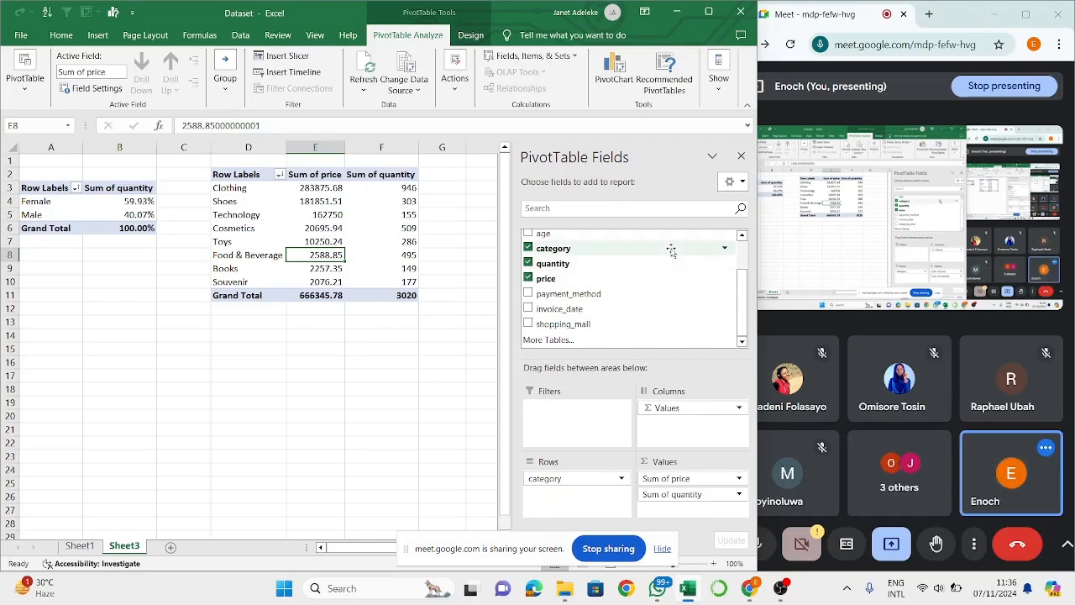
pyautogui.moveTo(671, 251); pyautogui.dragTo(682, 511)
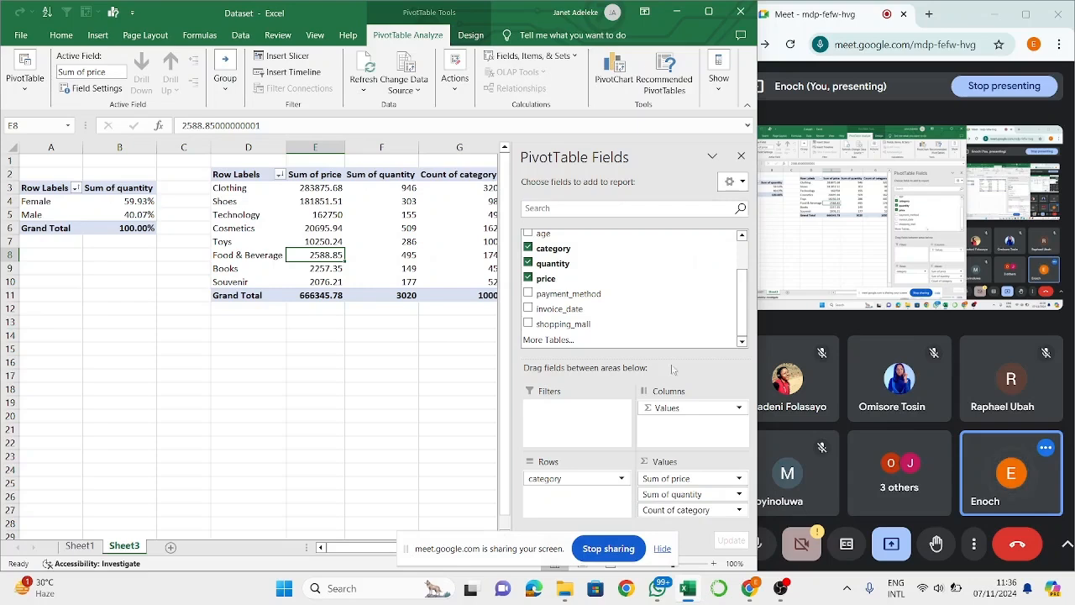
# - Compare the Count of category values for Clothing and Souvenir with the Sum of quantity values in the category PivotTable
pyautogui.hscroll(1, 433, 301)
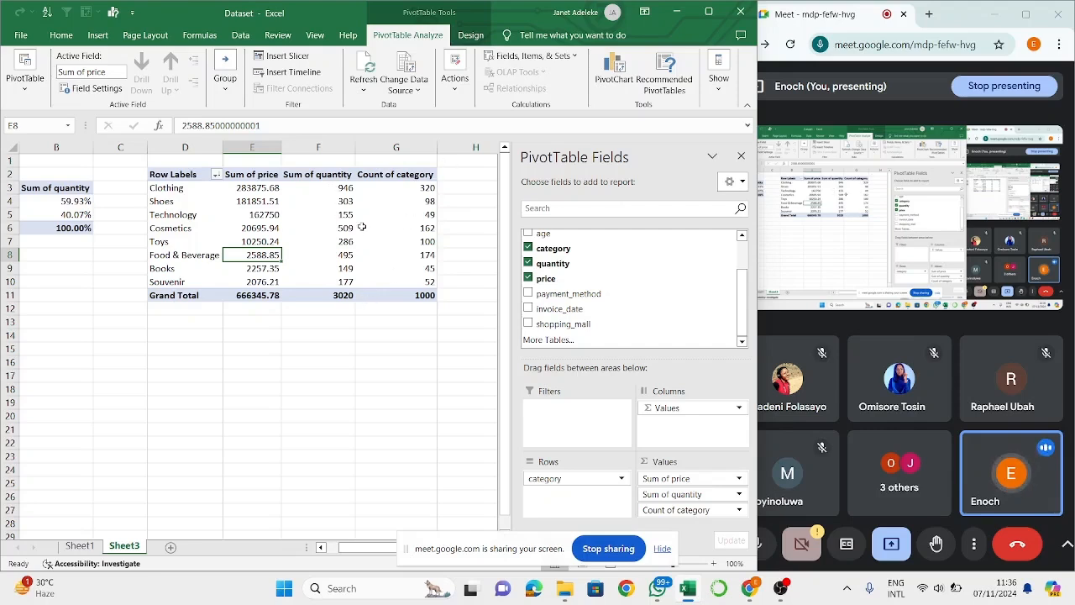
pyautogui.moveTo(361, 227)
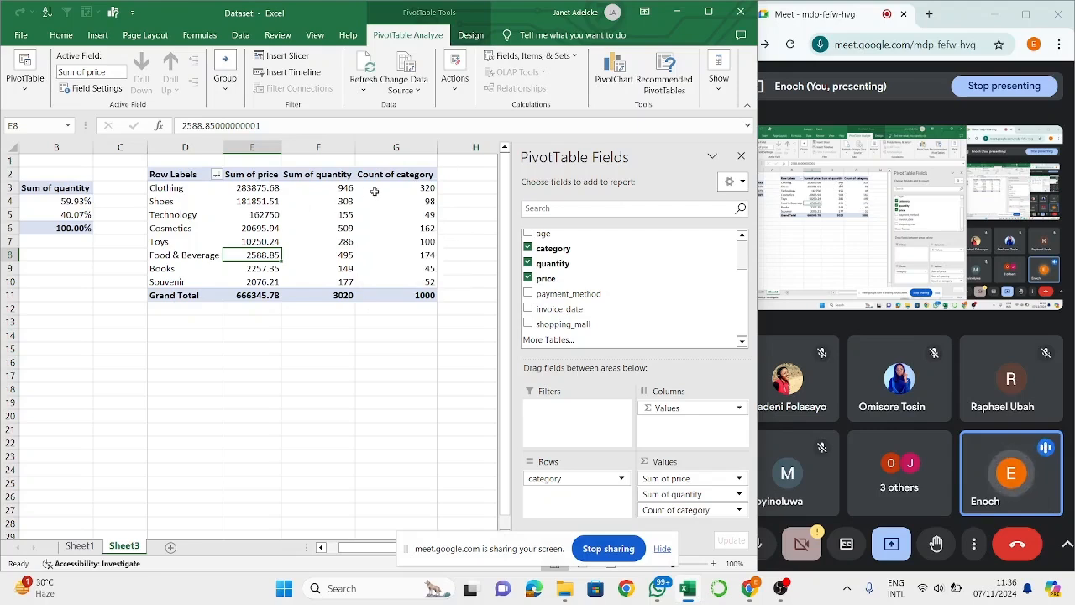
pyautogui.click(426, 189)
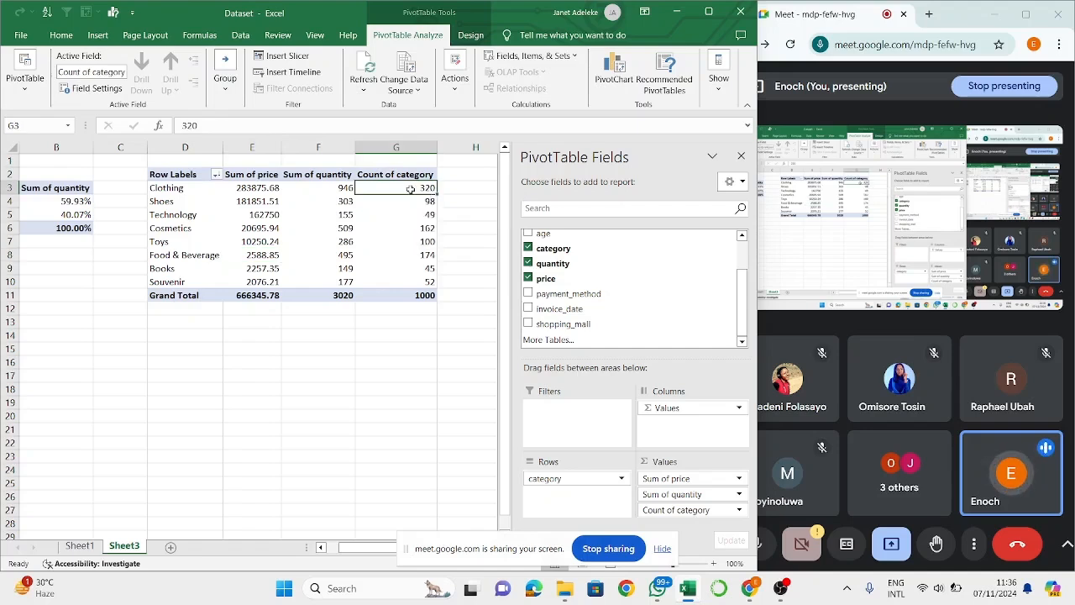
pyautogui.click(339, 187)
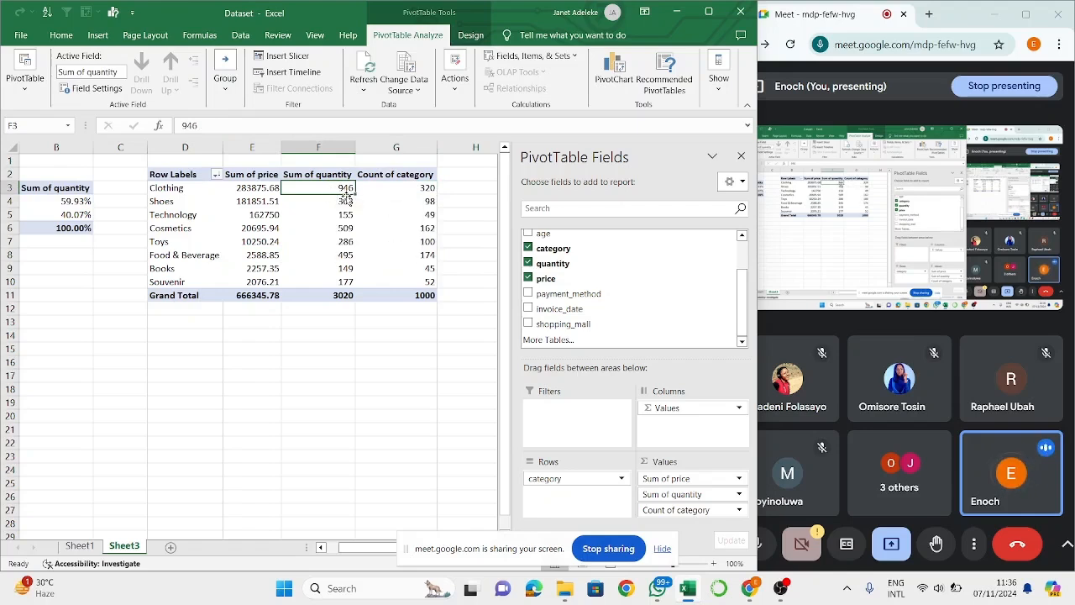
pyautogui.click(418, 281)
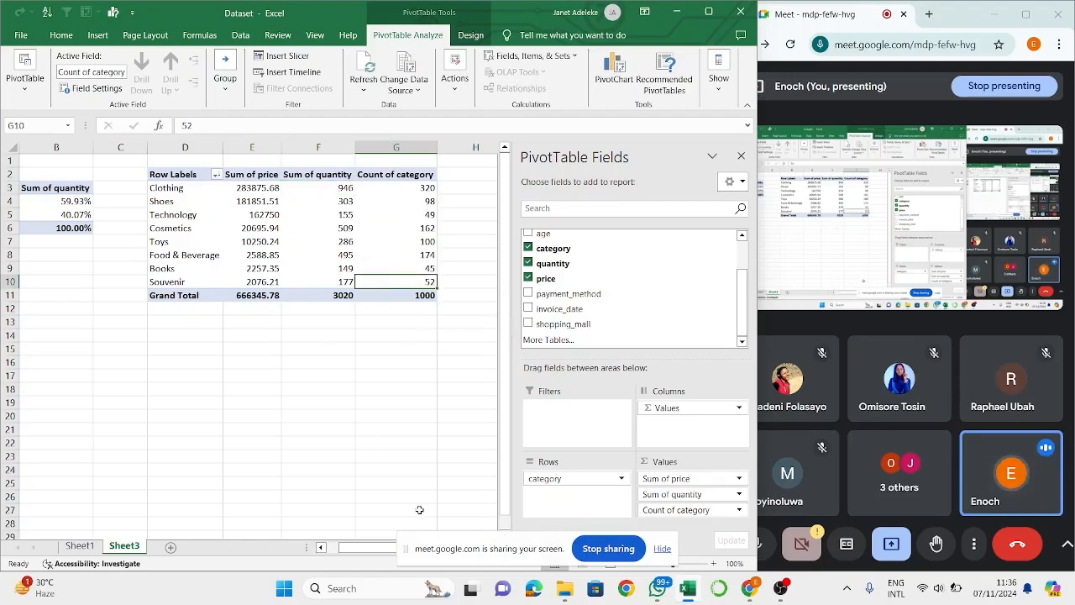
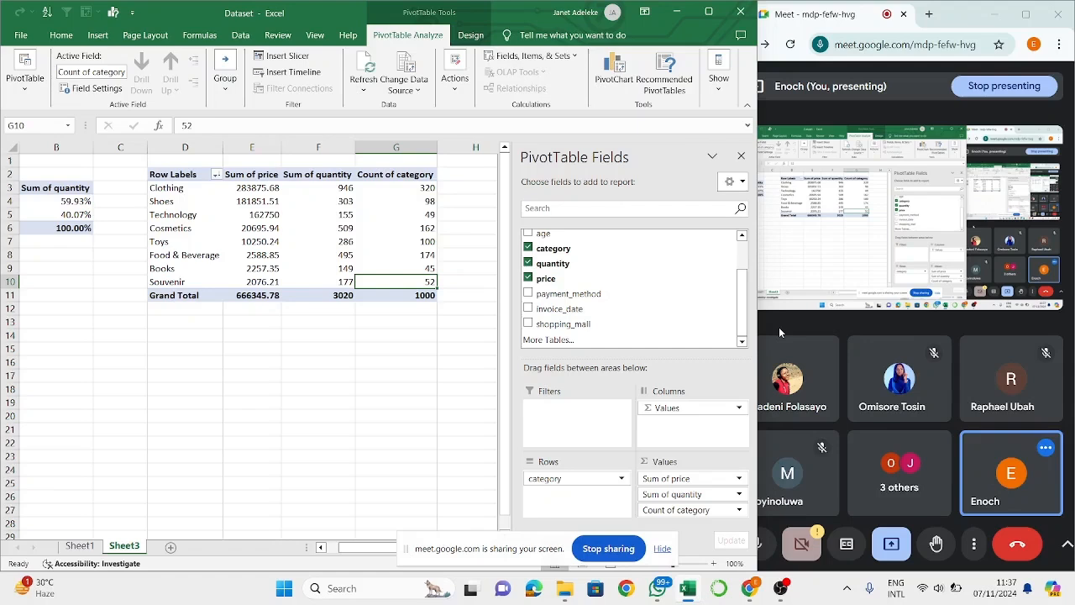
# - Switch to the Google Meet window, stop the current presentation and share the entire screen again
pyautogui.click(833, 112)
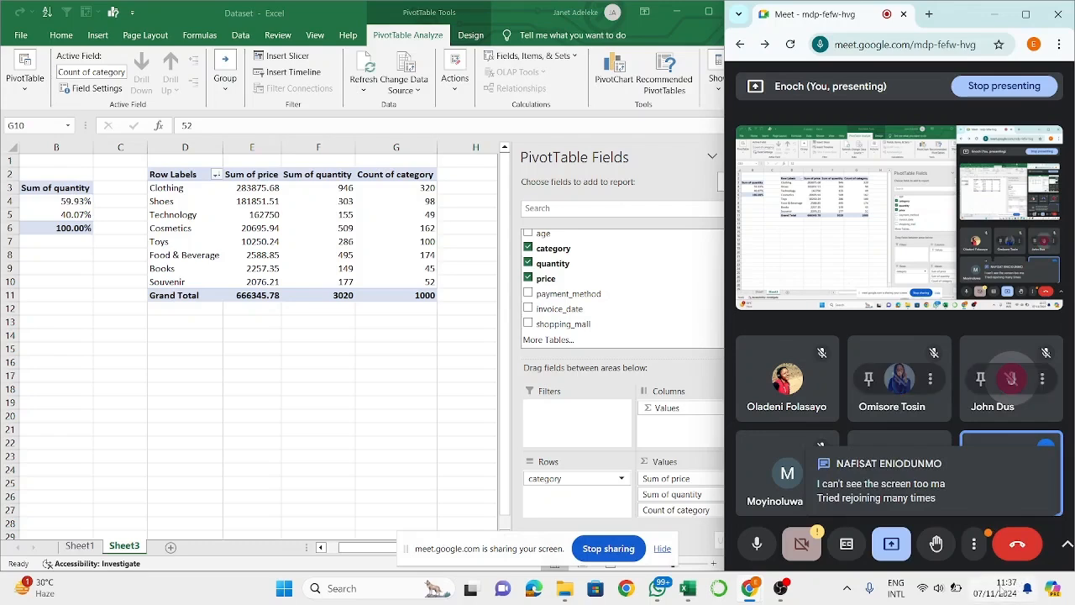
pyautogui.click(904, 542)
pyautogui.click(935, 496)
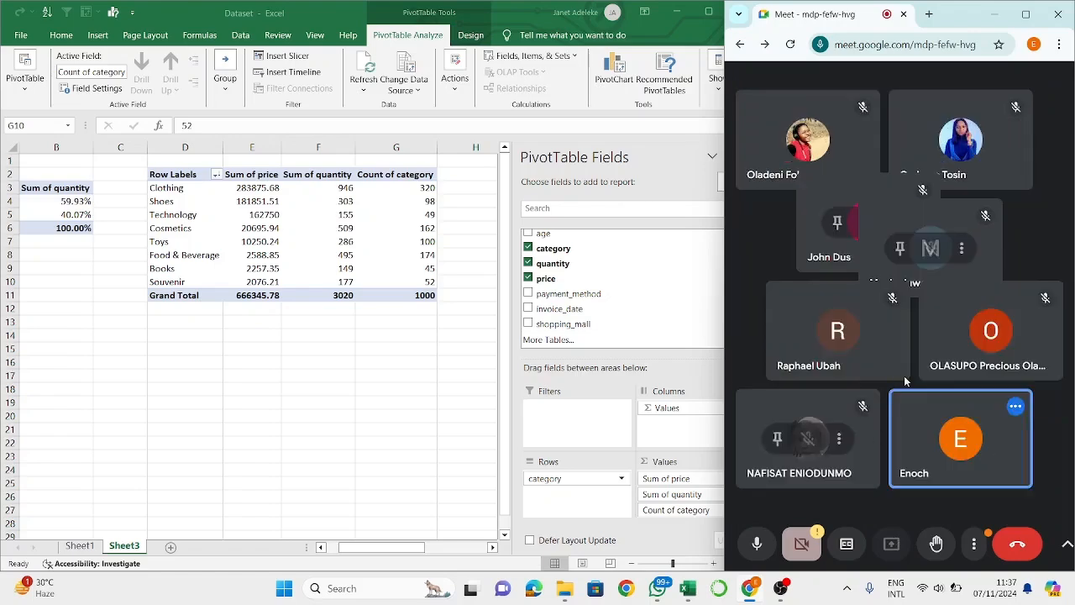
pyautogui.click(1047, 128)
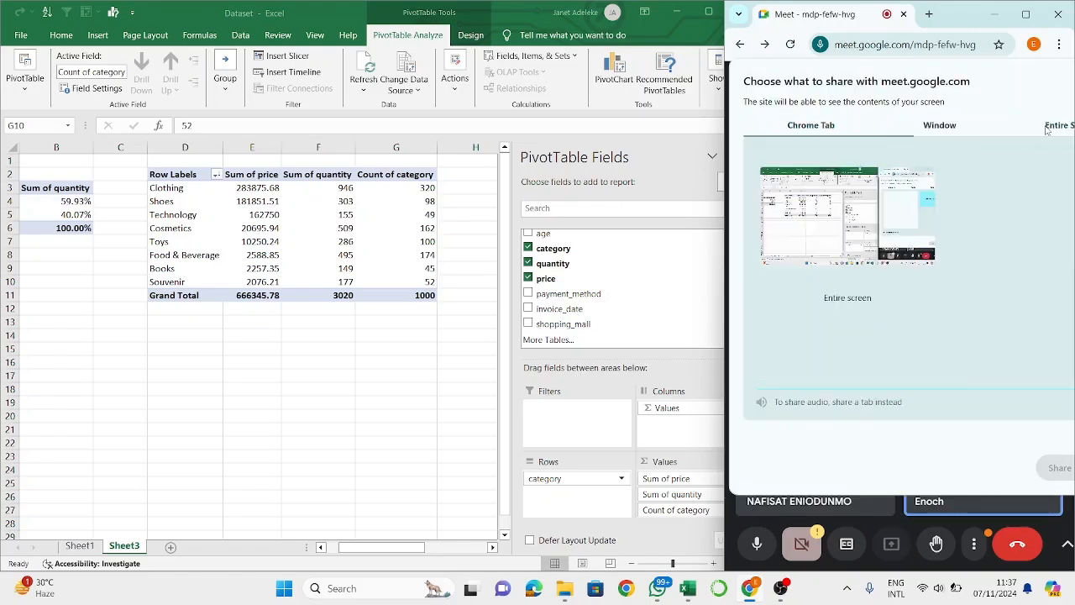
pyautogui.click(870, 232)
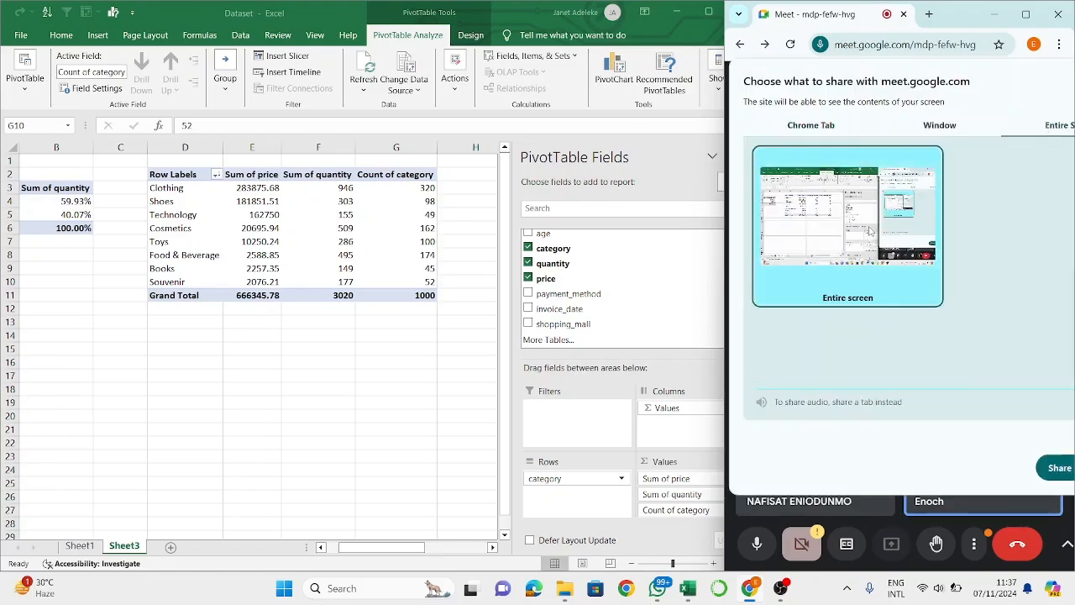
pyautogui.click(1061, 467)
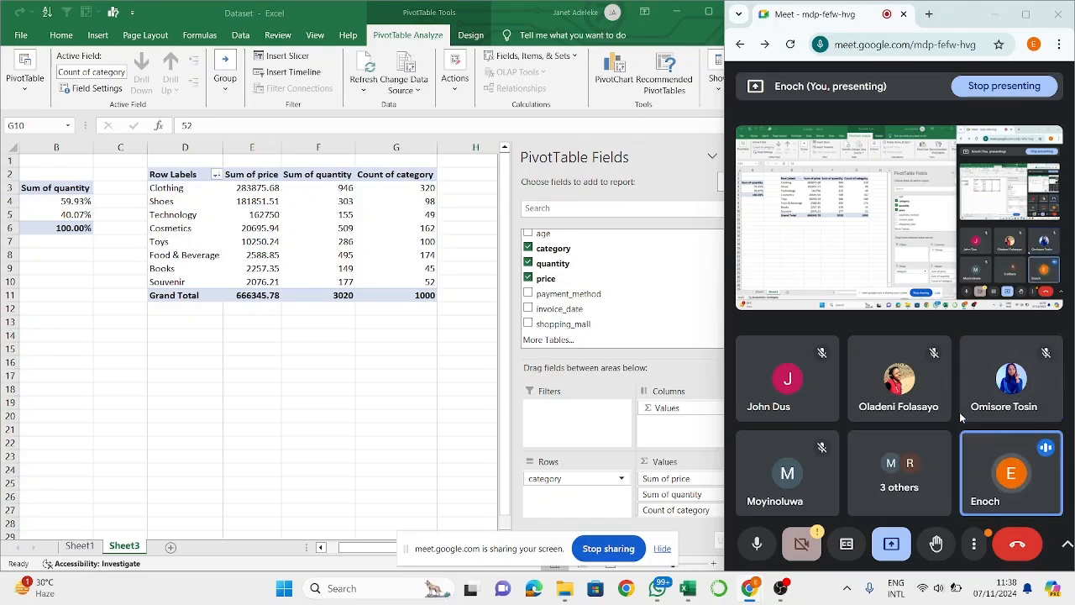
# - Remove the quantity and category fields from the category PivotTable on Sheet3, leaving only Sum of price
pyautogui.click(372, 229)
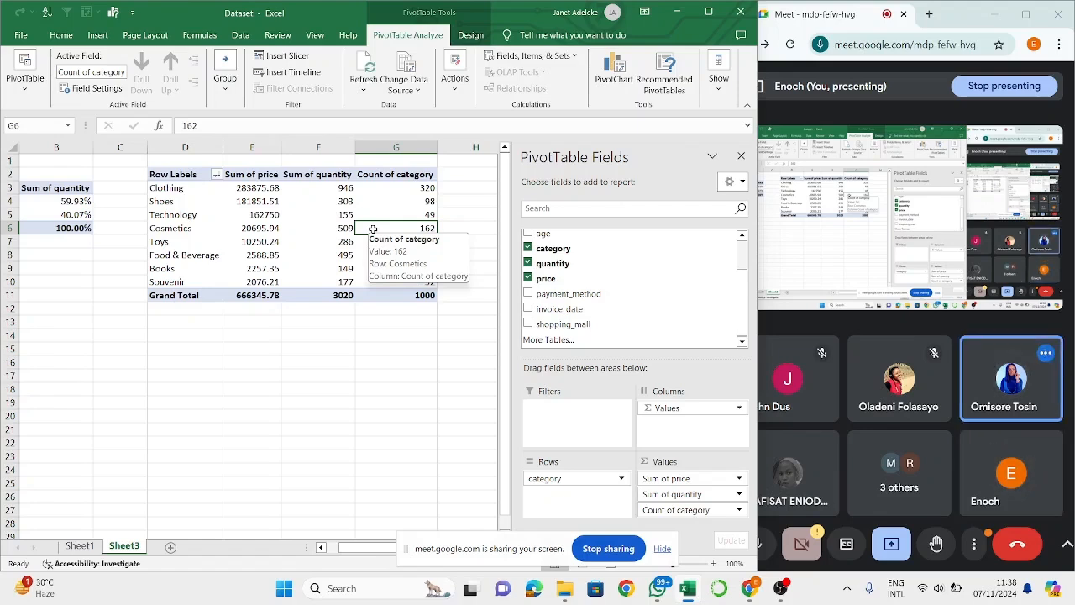
pyautogui.click(313, 253)
pyautogui.click(329, 242)
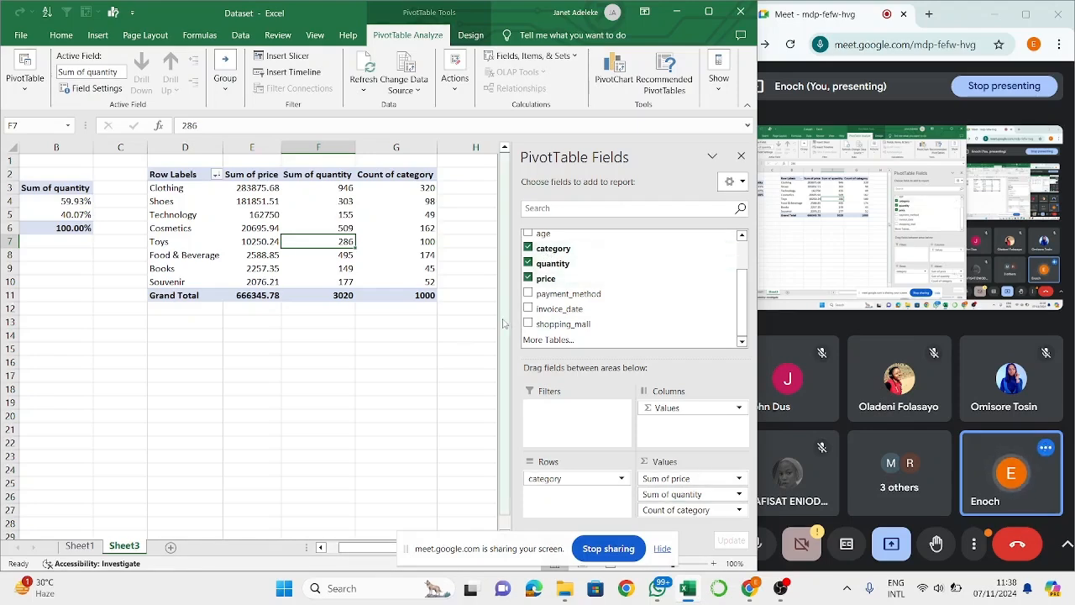
pyautogui.click(528, 262)
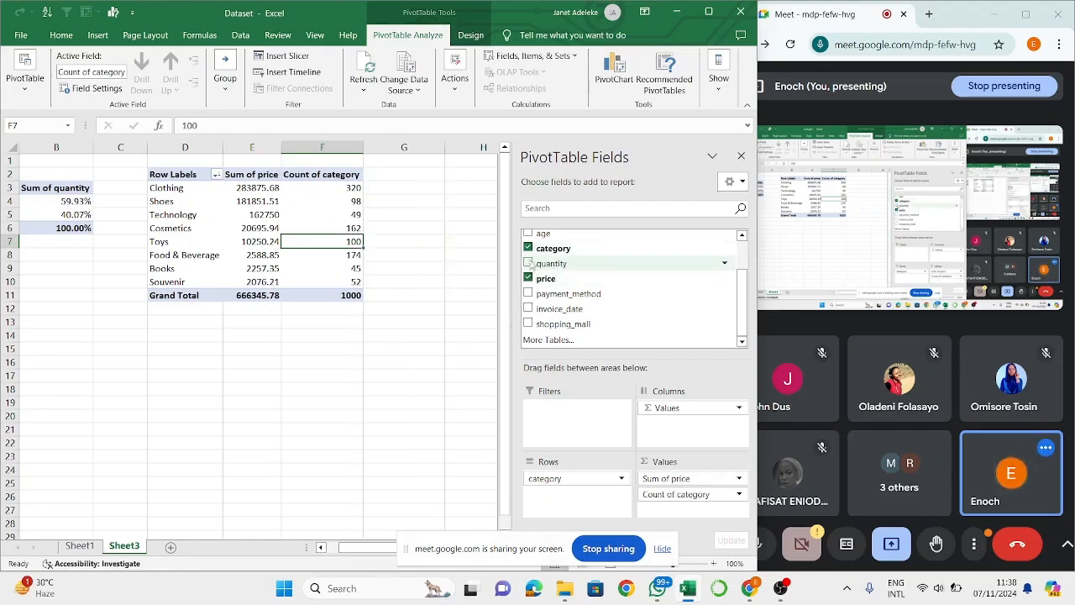
pyautogui.click(527, 248)
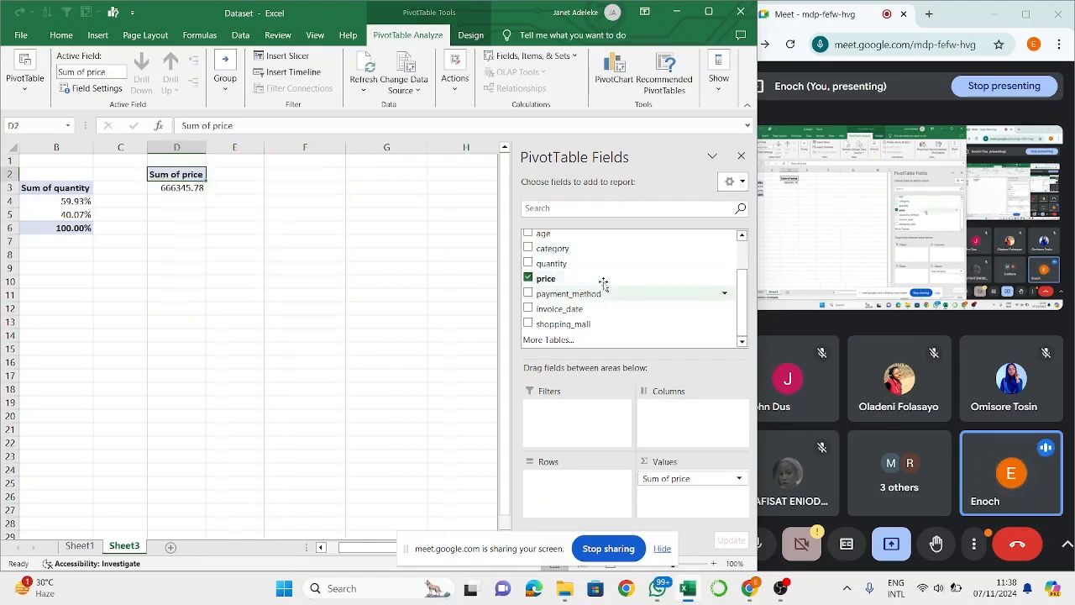
# - Rebuild the PivotTable with category as rows and Sum of price, Sum of quantity and Count of category as values
pyautogui.moveTo(590, 256); pyautogui.dragTo(550, 496)
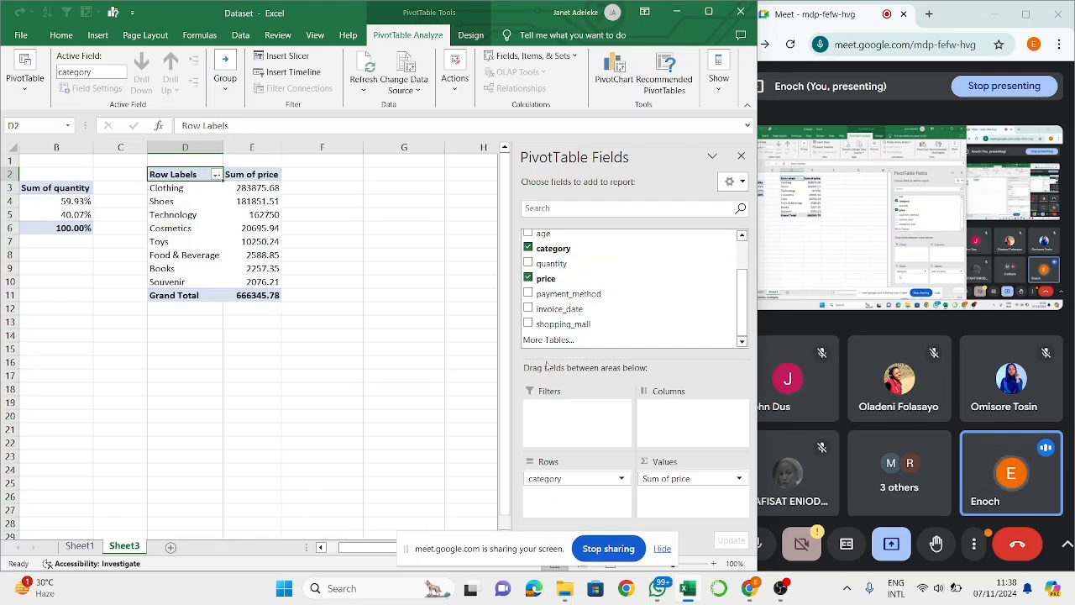
pyautogui.click(528, 278)
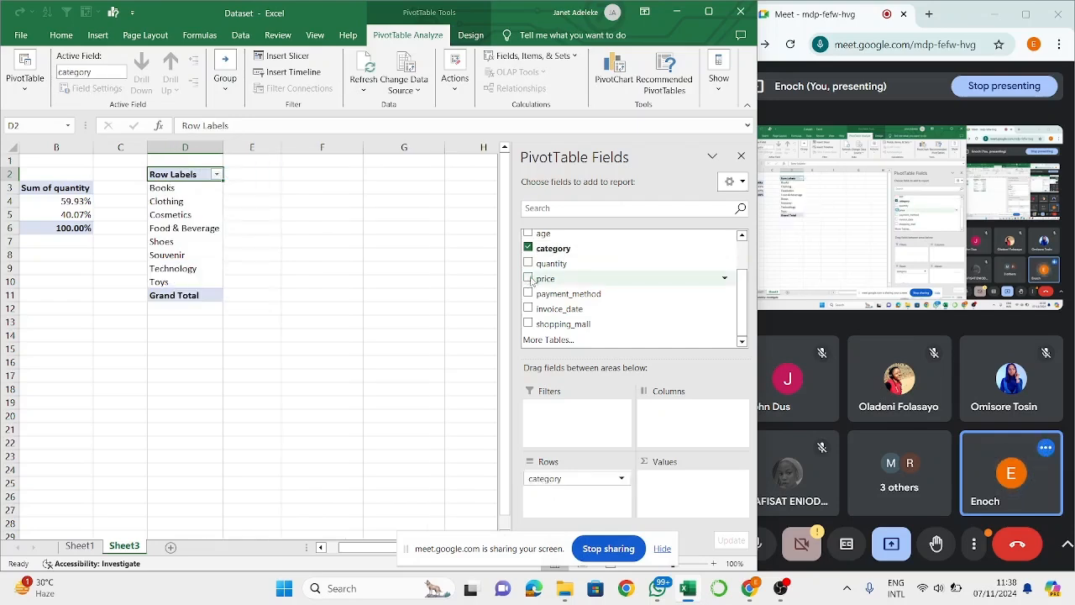
pyautogui.click(528, 278)
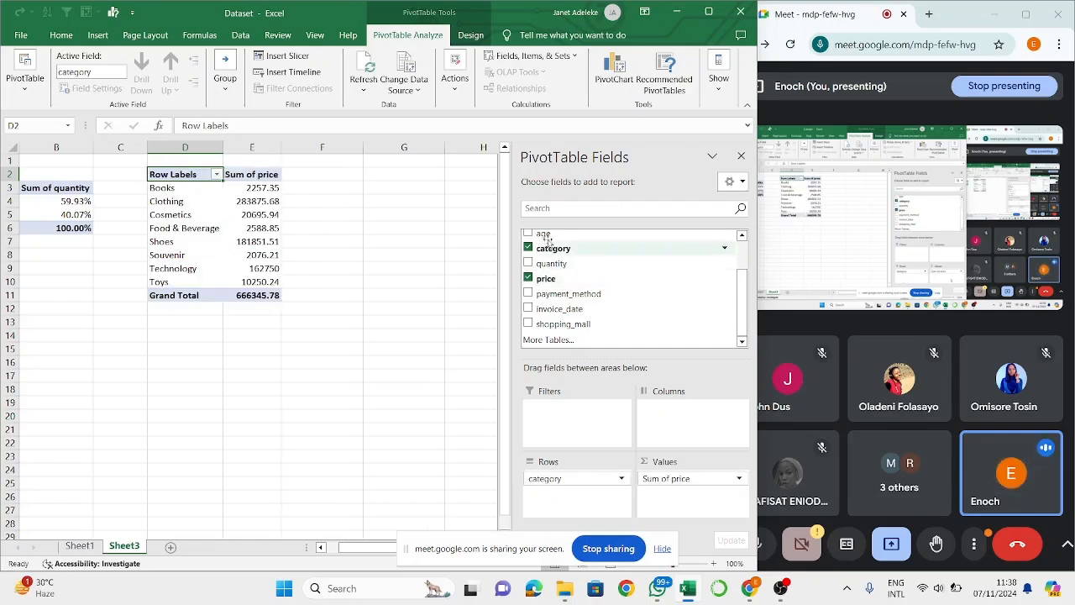
pyautogui.click(528, 263)
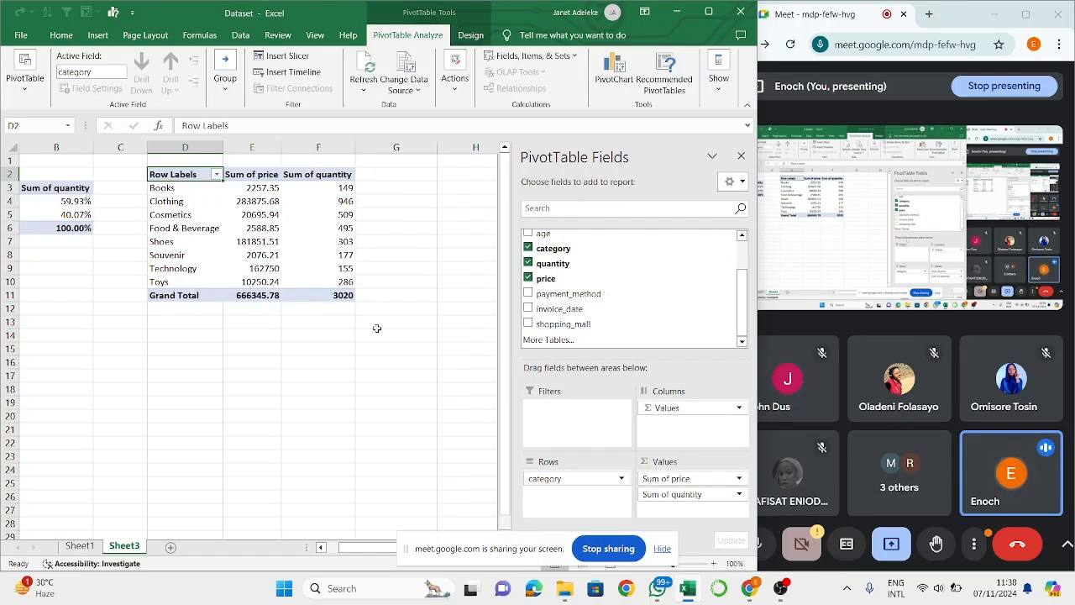
pyautogui.click(367, 186)
pyautogui.click(331, 187)
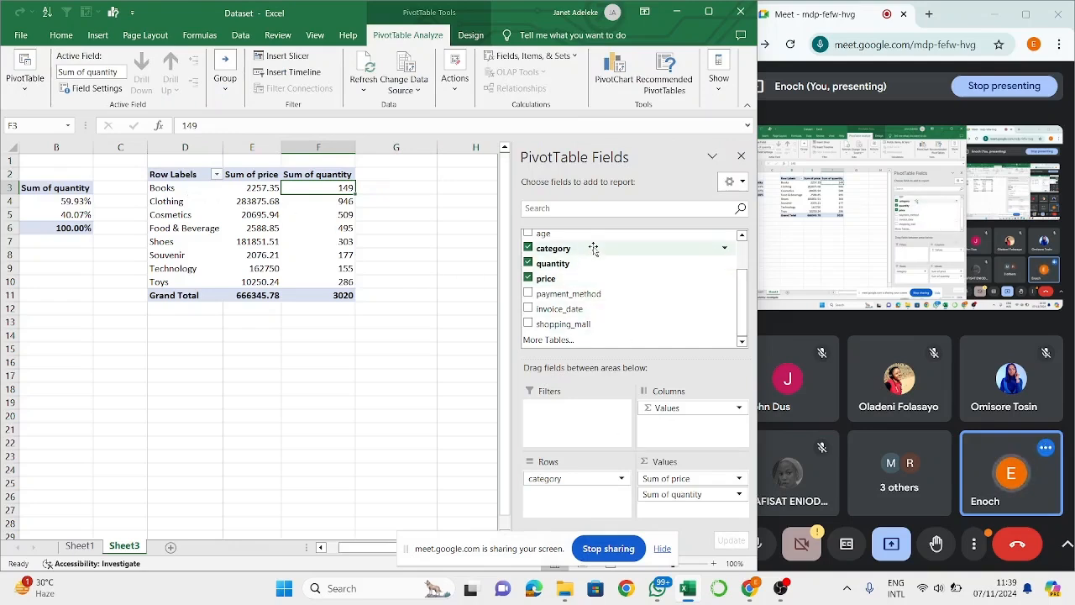
pyautogui.moveTo(593, 248); pyautogui.dragTo(691, 514)
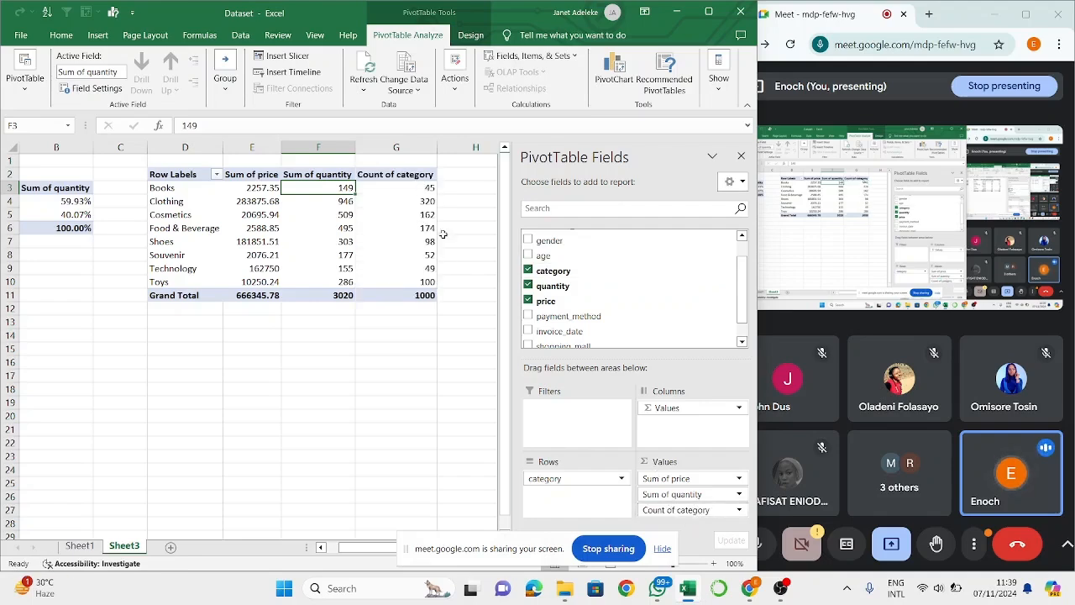
# - Rename the Sum of price header in the category PivotTable as Sum, leaving its value field settings unchanged
pyautogui.doubleClick(269, 174)
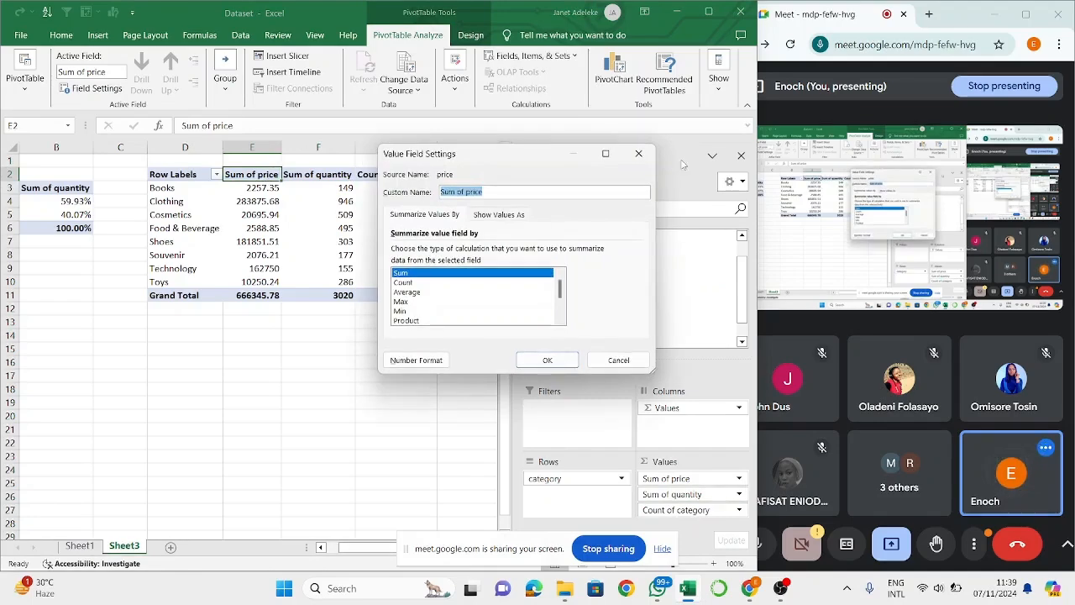
pyautogui.click(638, 154)
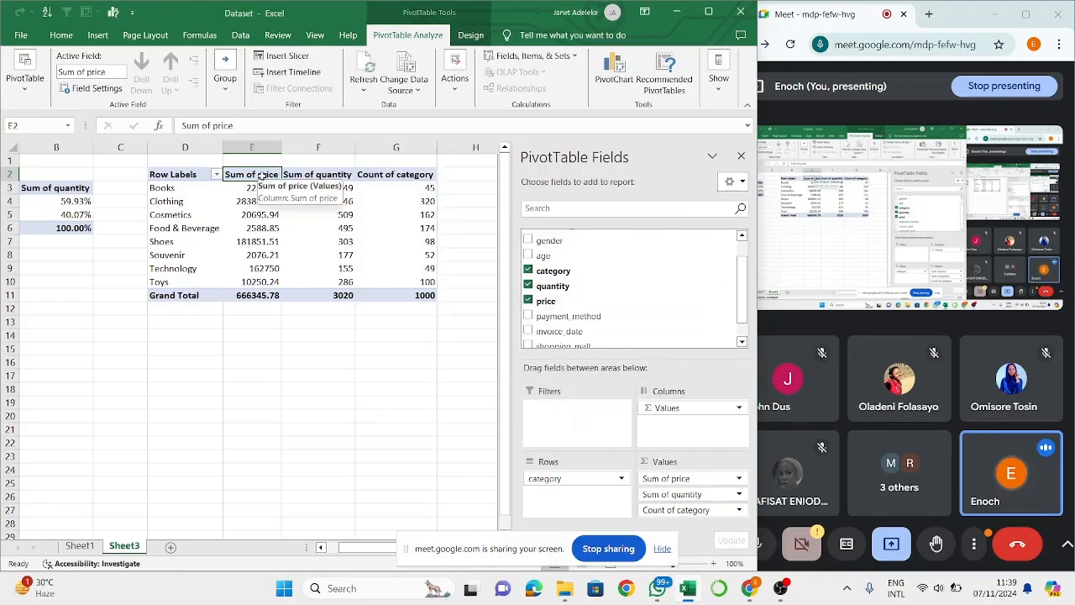
pyautogui.press('BackSpace')
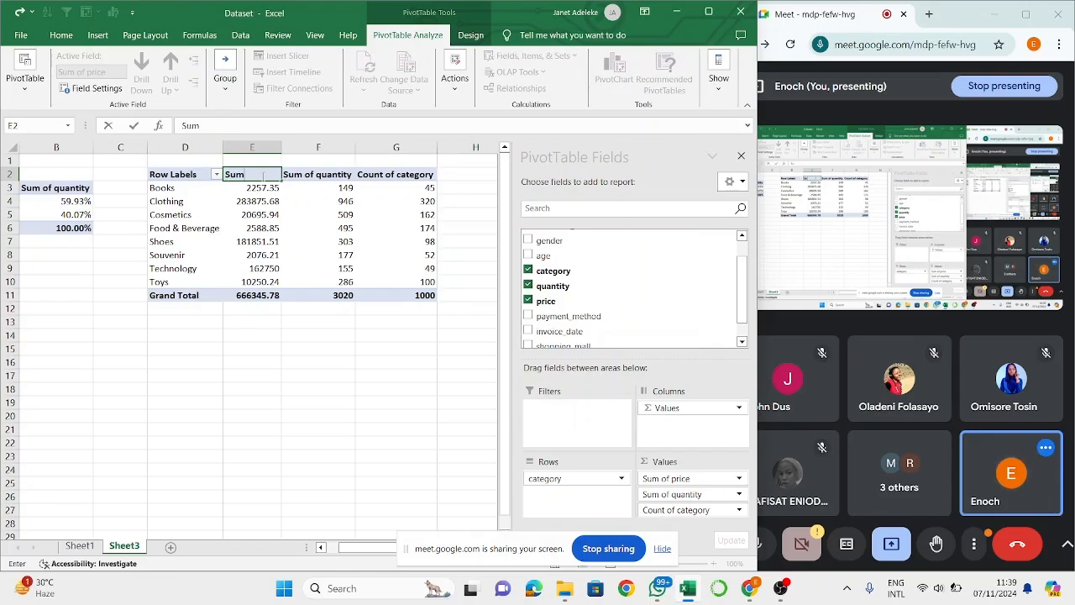
pyautogui.press('Return')
pyautogui.click(317, 174)
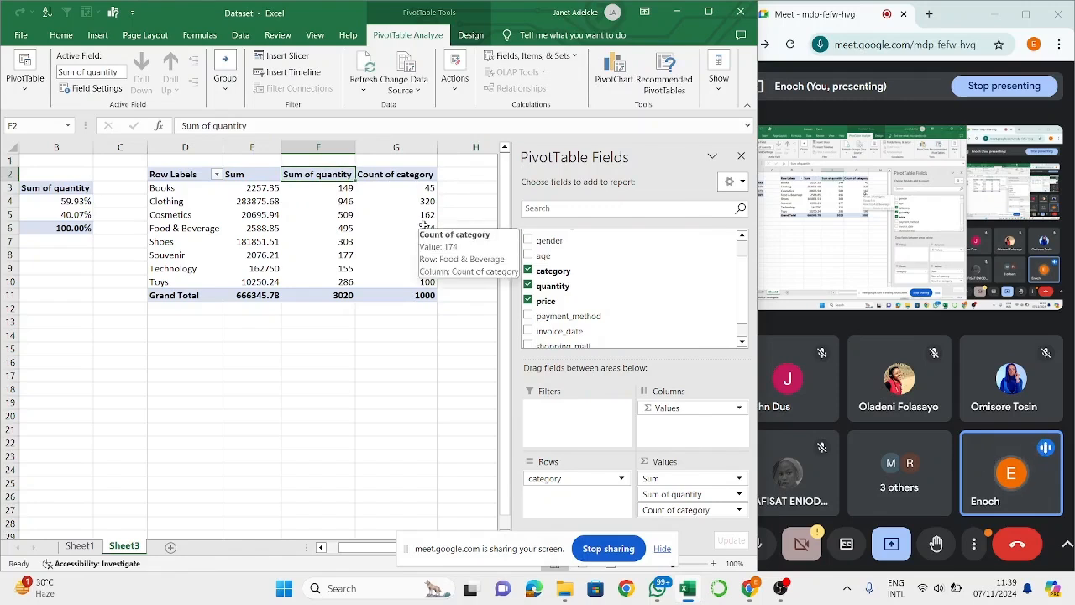
# - Rename the Row Labels header in cell D2 as Categories
pyautogui.click(162, 176)
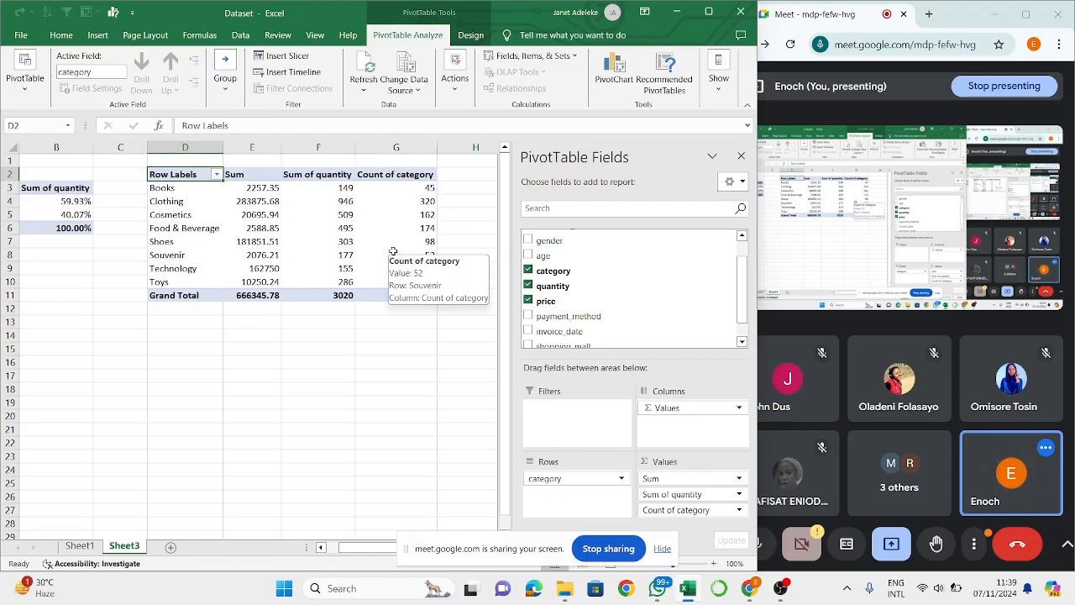
pyautogui.press('BackSpace')
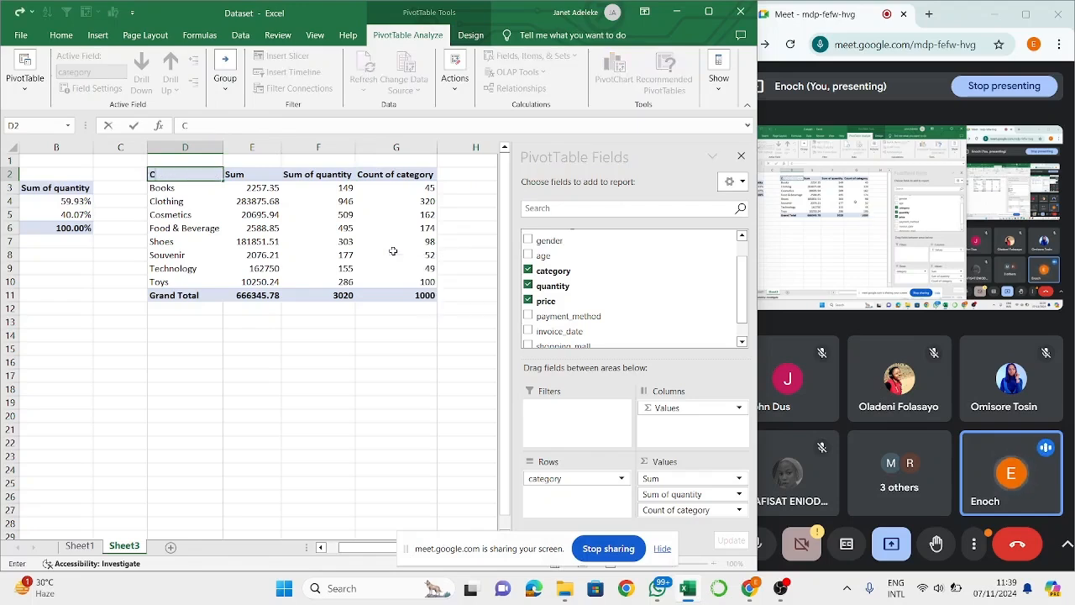
pyautogui.write('Categories')
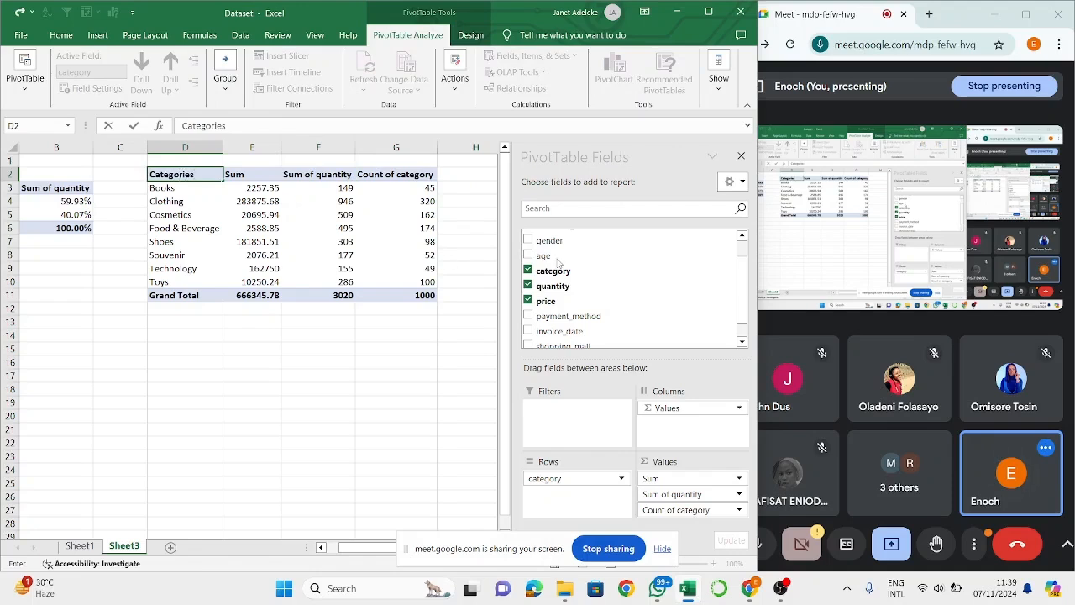
pyautogui.press('Return')
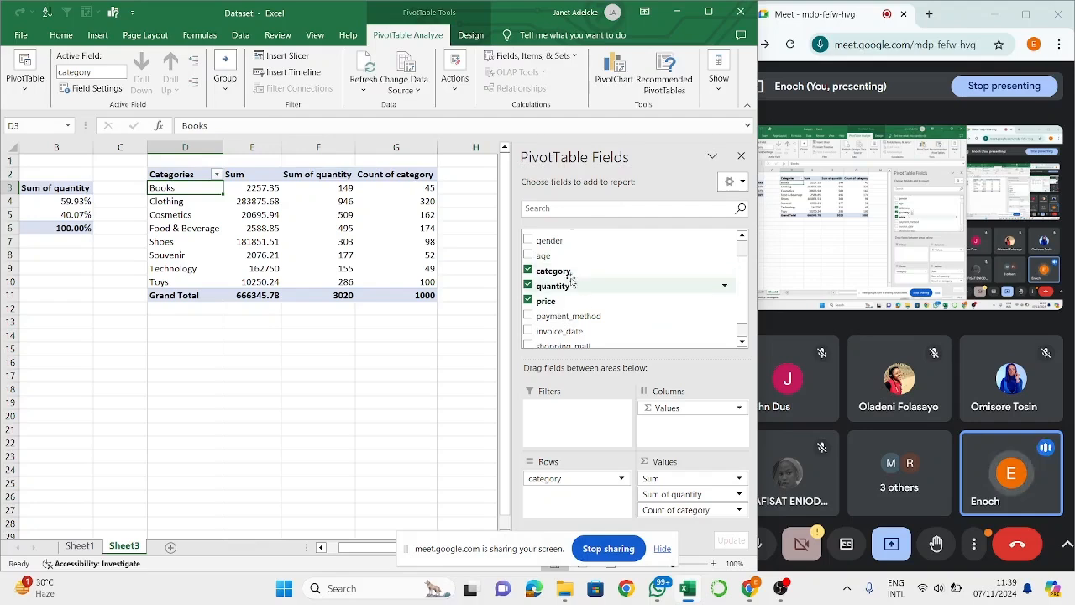
# - Change the row header in cell D2 to the singular Category
pyautogui.click(199, 181)
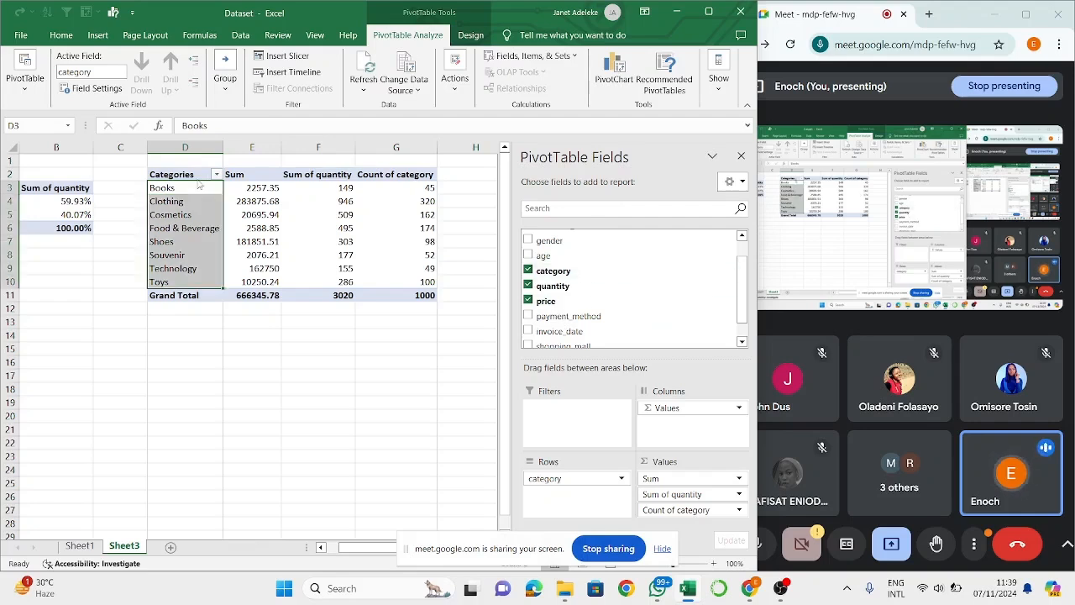
pyautogui.click(194, 171)
pyautogui.click(236, 133)
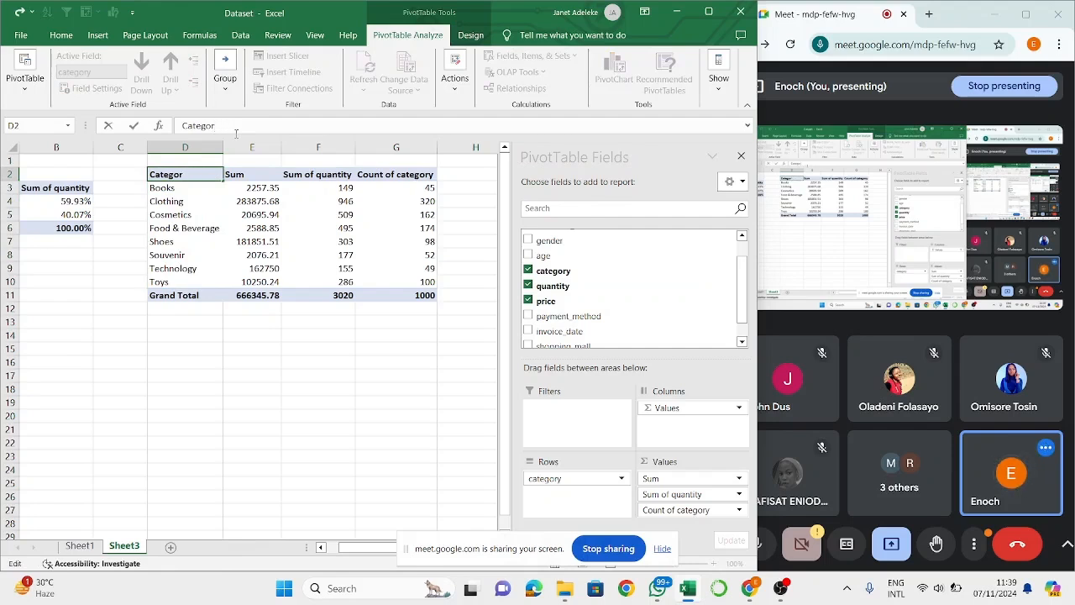
pyautogui.write('y')
pyautogui.press('Return')
pyautogui.click(242, 239)
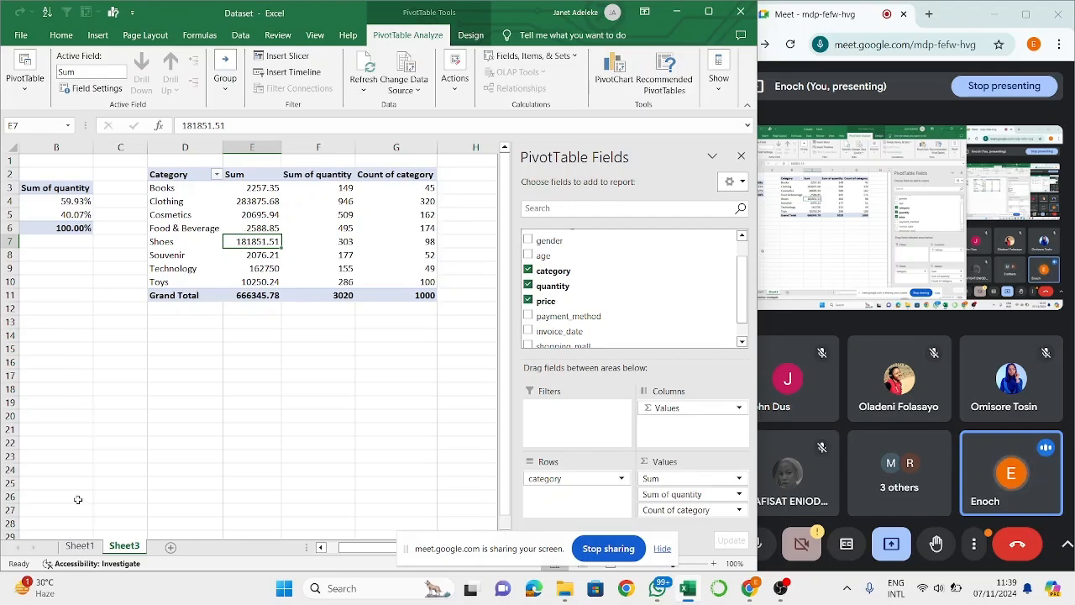
# - Examine the gender and invoice_date columns of the sales dataset on Sheet1
pyautogui.click(79, 546)
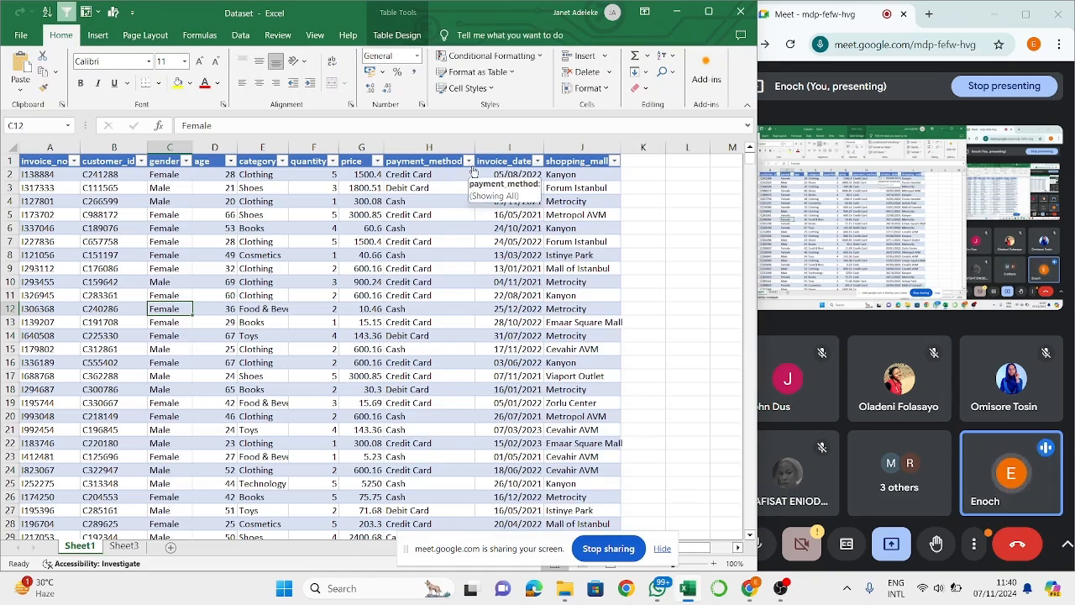
pyautogui.click(156, 213)
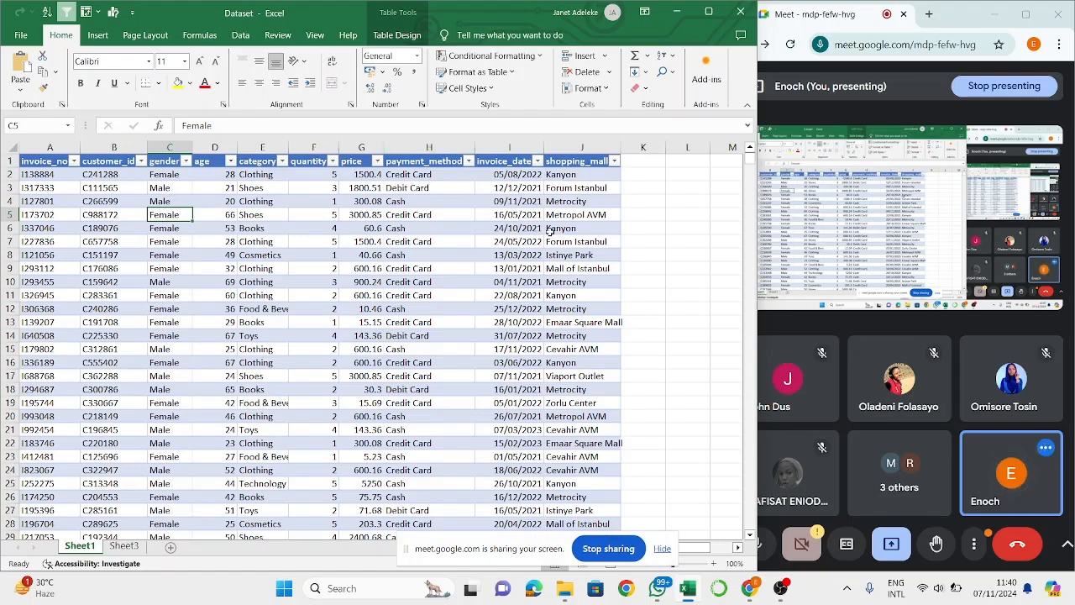
pyautogui.click(506, 147)
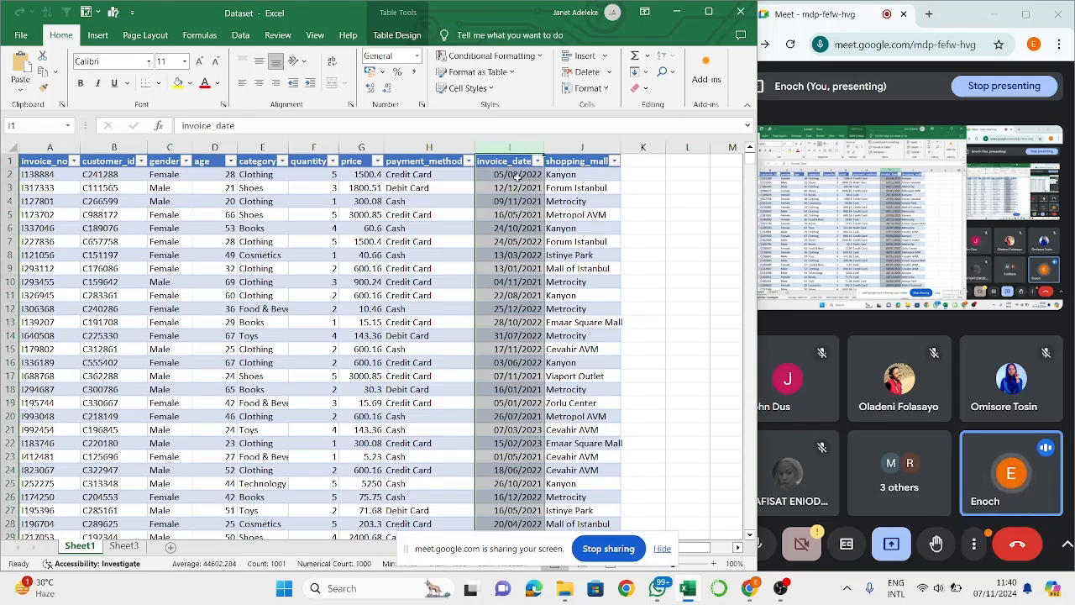
pyautogui.click(517, 174)
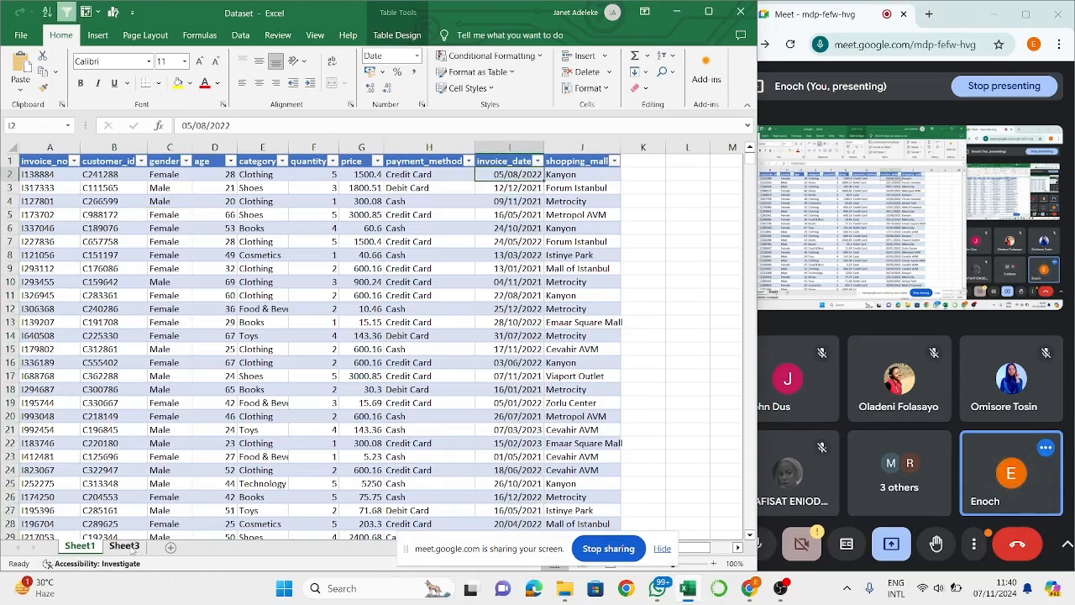
# - Insert a new PivotTable at cell B14 of Sheet3, using Table1 from Sheet1 as its source
pyautogui.click(126, 547)
pyautogui.click(71, 330)
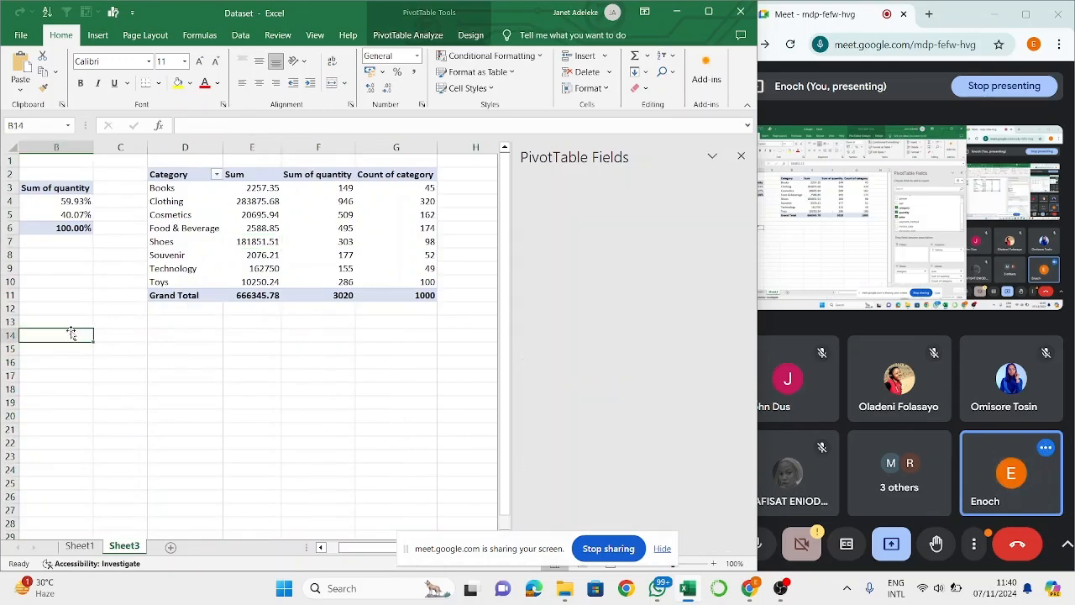
pyautogui.click(98, 35)
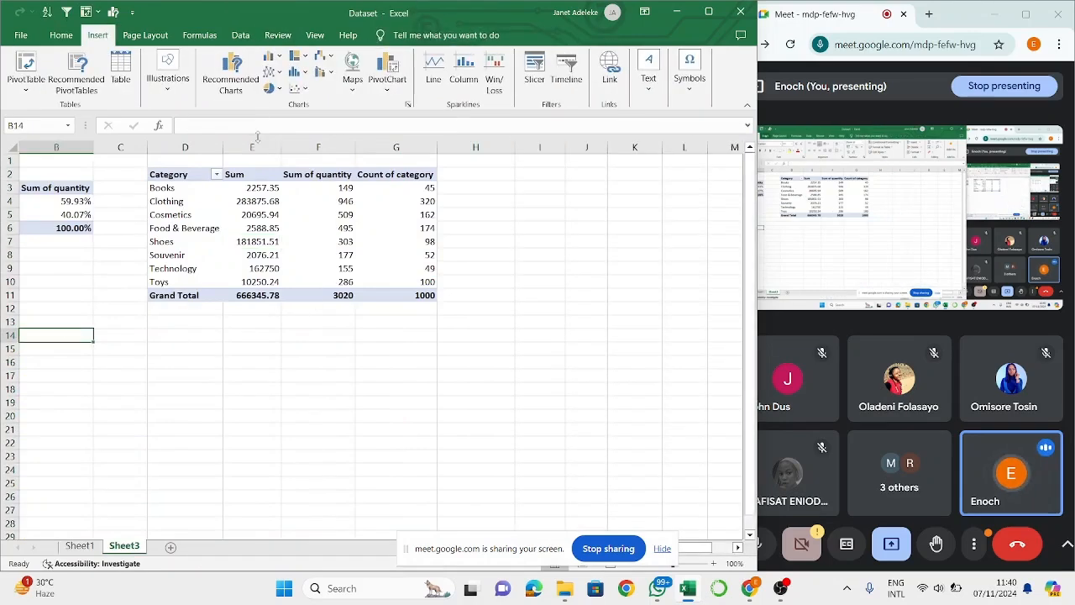
pyautogui.click(25, 65)
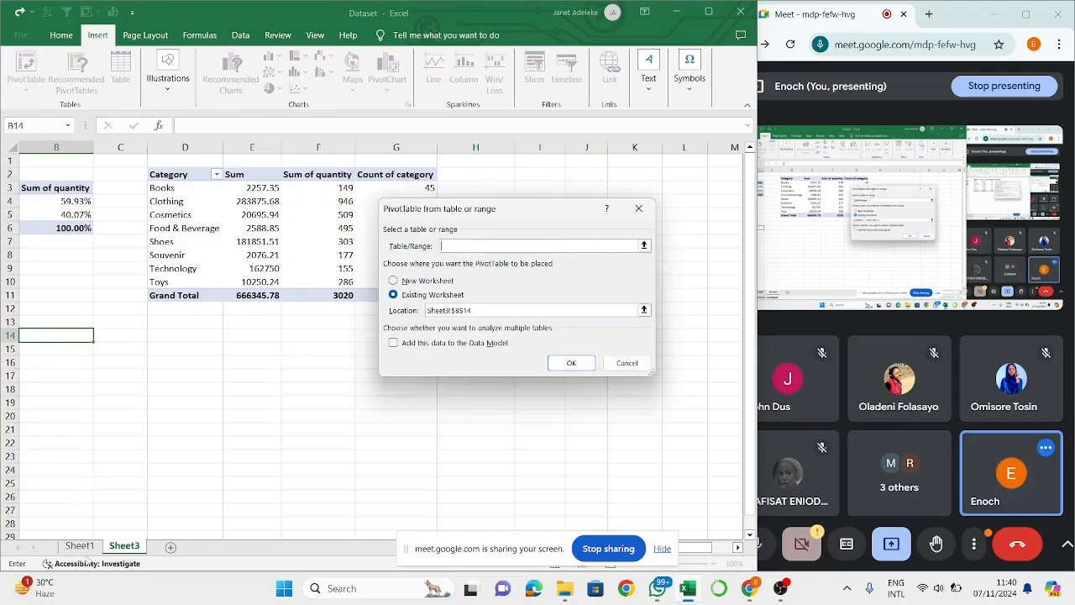
pyautogui.click(76, 550)
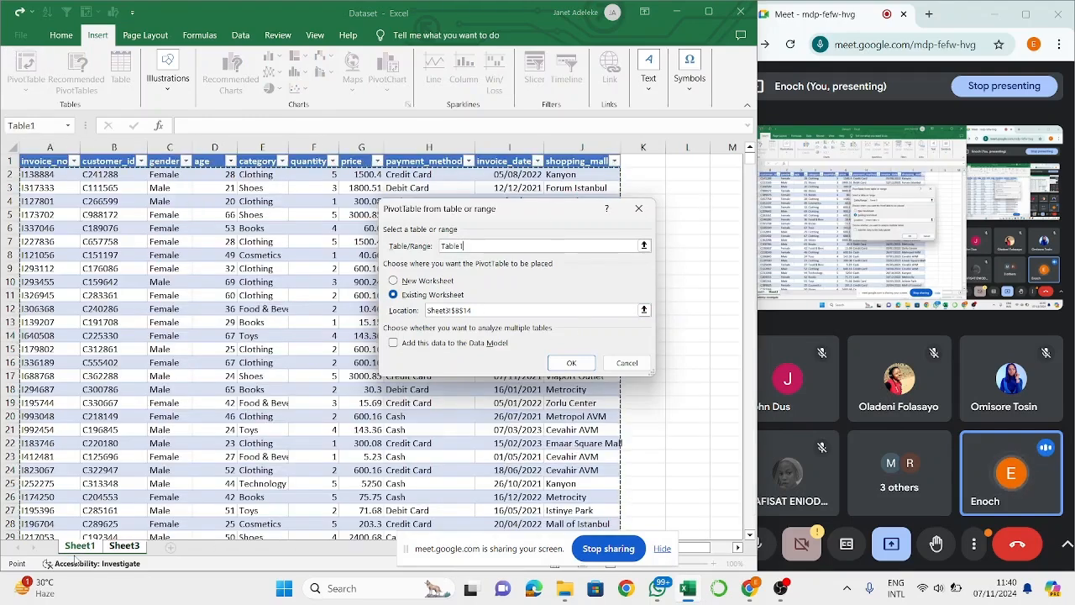
pyautogui.press('Return')
pyautogui.scroll(-2, 118, 472)
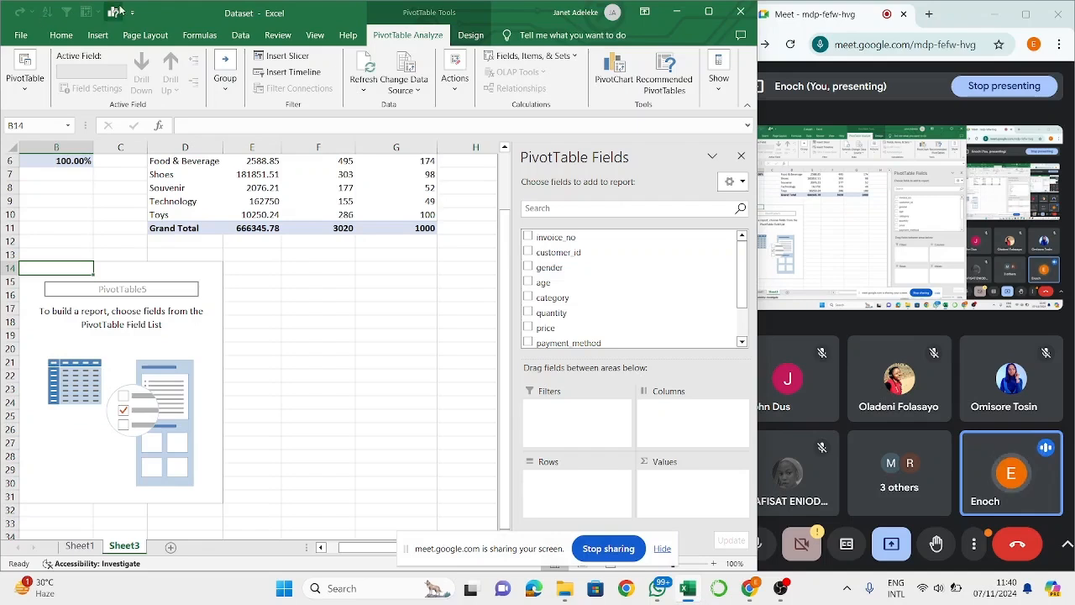
# - Build the new PivotTable at B14 with invoice_date as rows and the sum of price as values
pyautogui.click(328, 258)
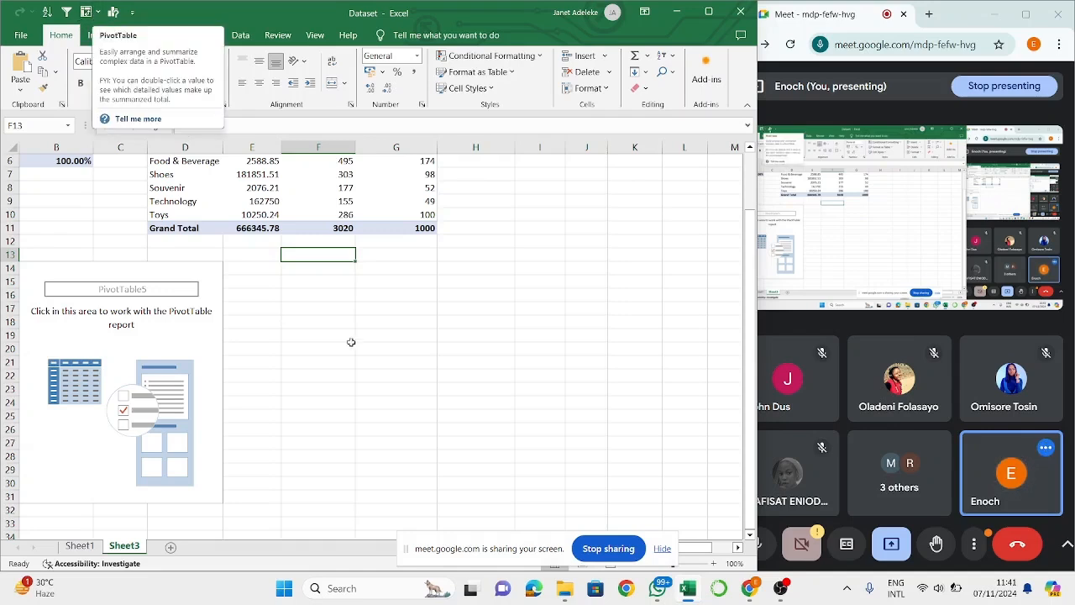
pyautogui.click(152, 416)
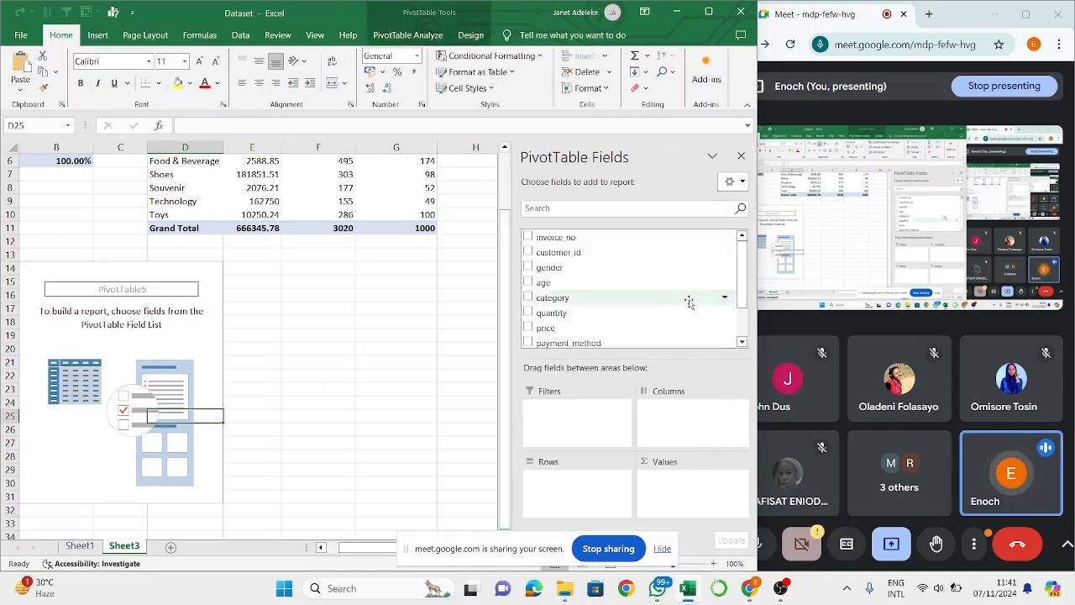
pyautogui.scroll(-1, 665, 296)
pyautogui.moveTo(619, 309); pyautogui.dragTo(579, 488)
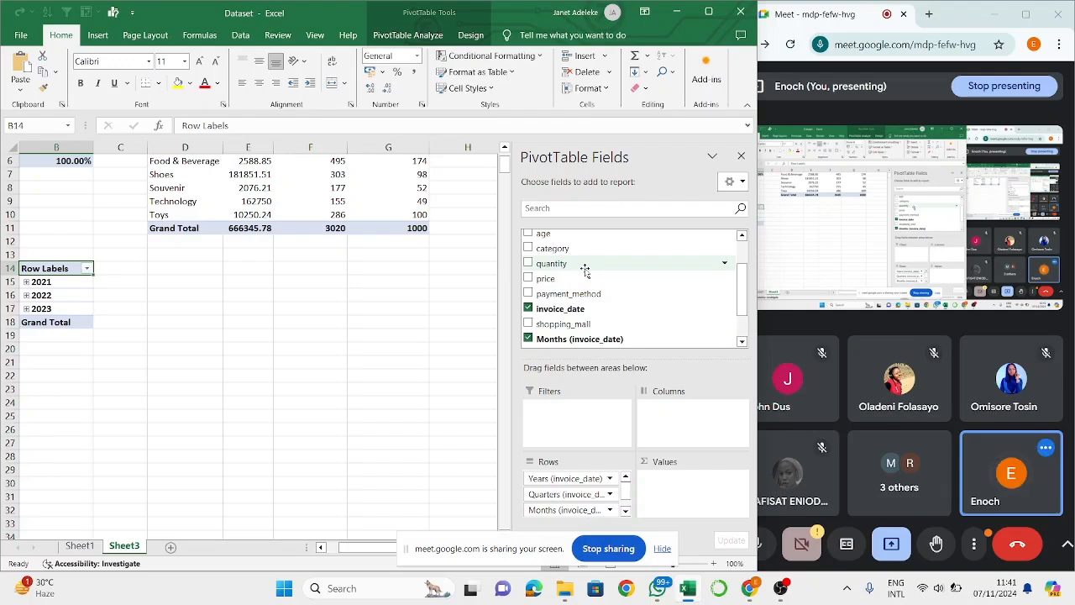
pyautogui.moveTo(593, 278); pyautogui.dragTo(704, 504)
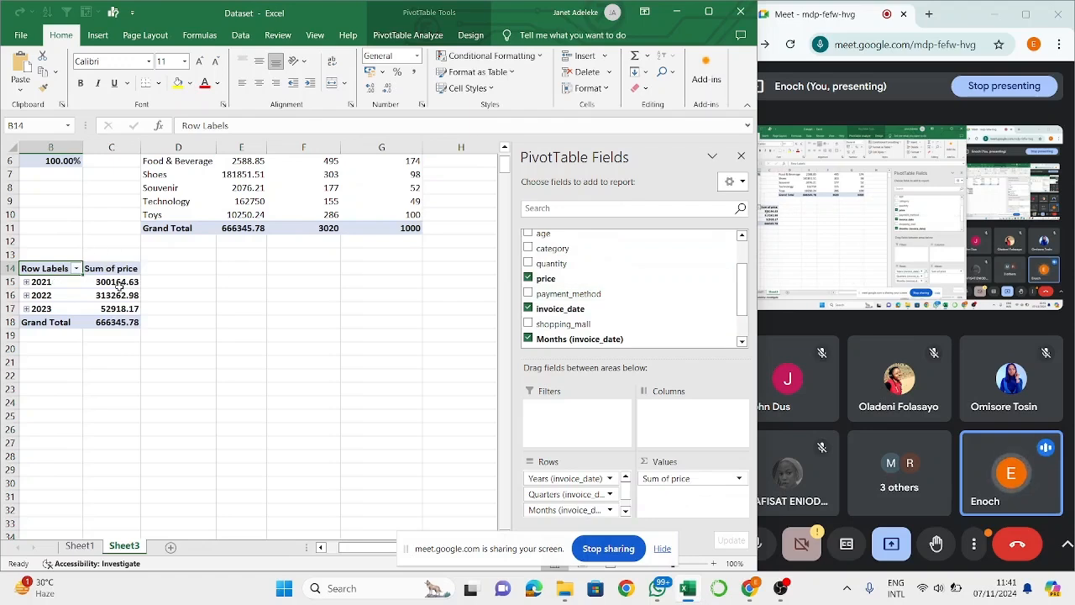
# - Remove the Quarters and Months groupings of invoice_date from the PivotTable so that its rows are grouped by year
pyautogui.scroll(-2, 546, 303)
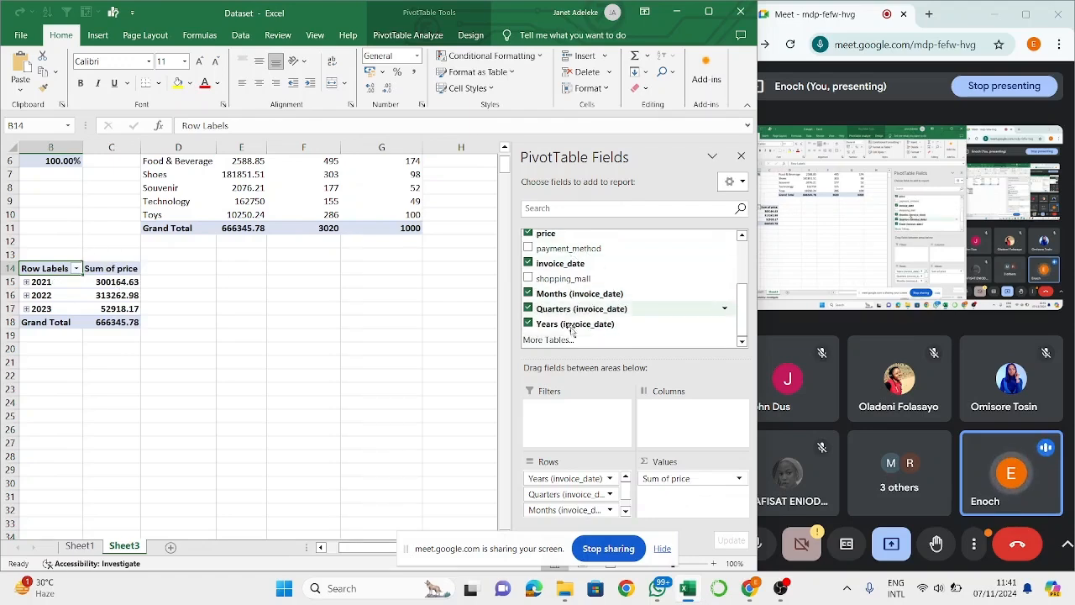
pyautogui.click(527, 308)
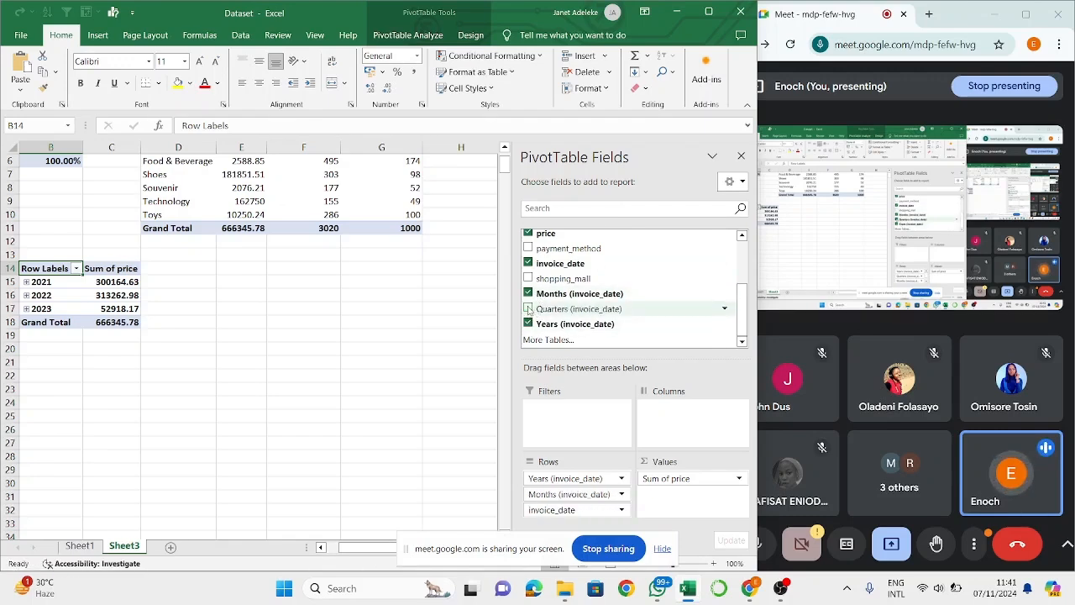
pyautogui.click(528, 293)
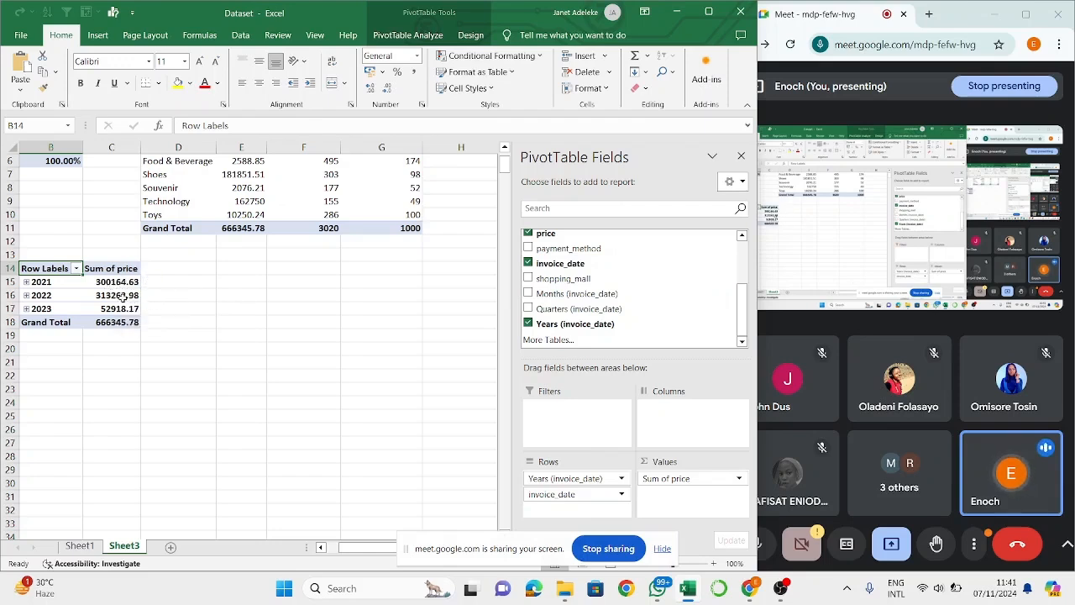
# - Check the yearly price totals against the sales dataset on Sheet1, returning to Sheet3
pyautogui.moveTo(99, 296)
pyautogui.click(79, 547)
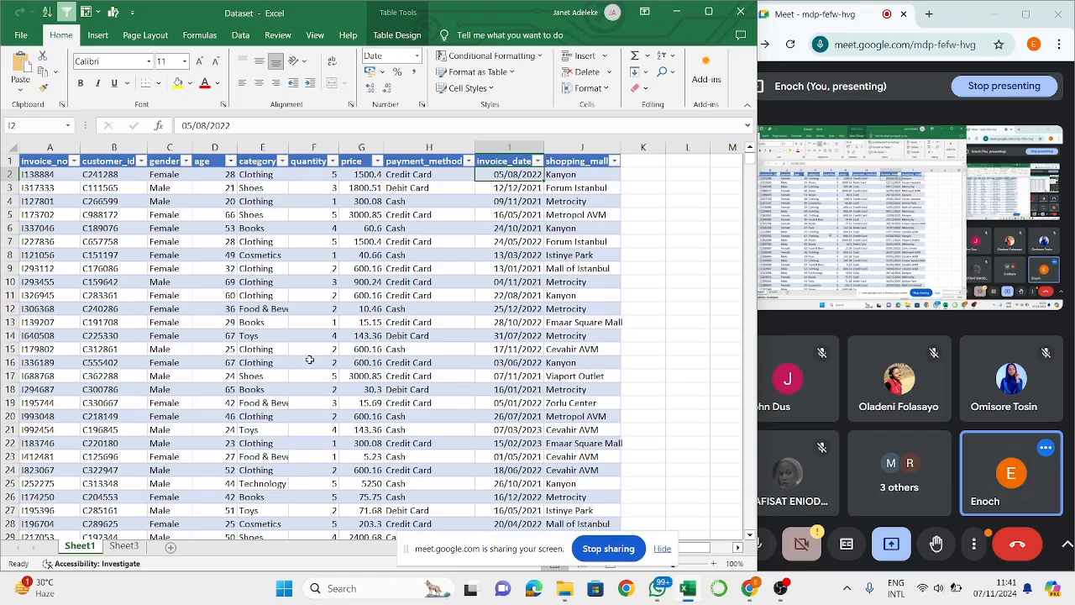
pyautogui.click(139, 546)
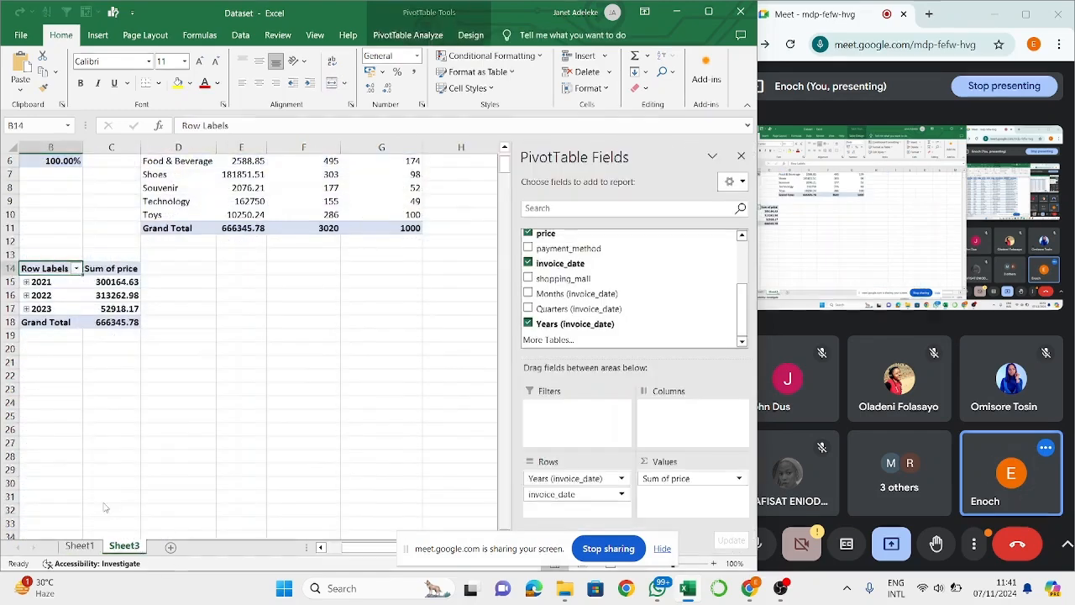
pyautogui.click(234, 310)
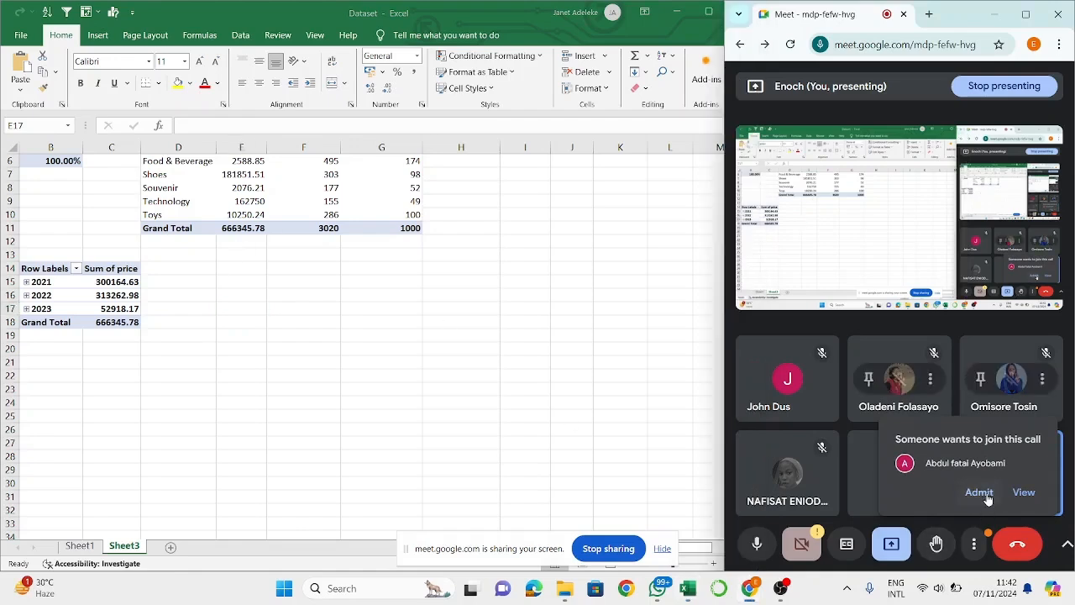
# - Switch to Google Meet, admit the waiting participant and review the list of people in the call
pyautogui.click(978, 494)
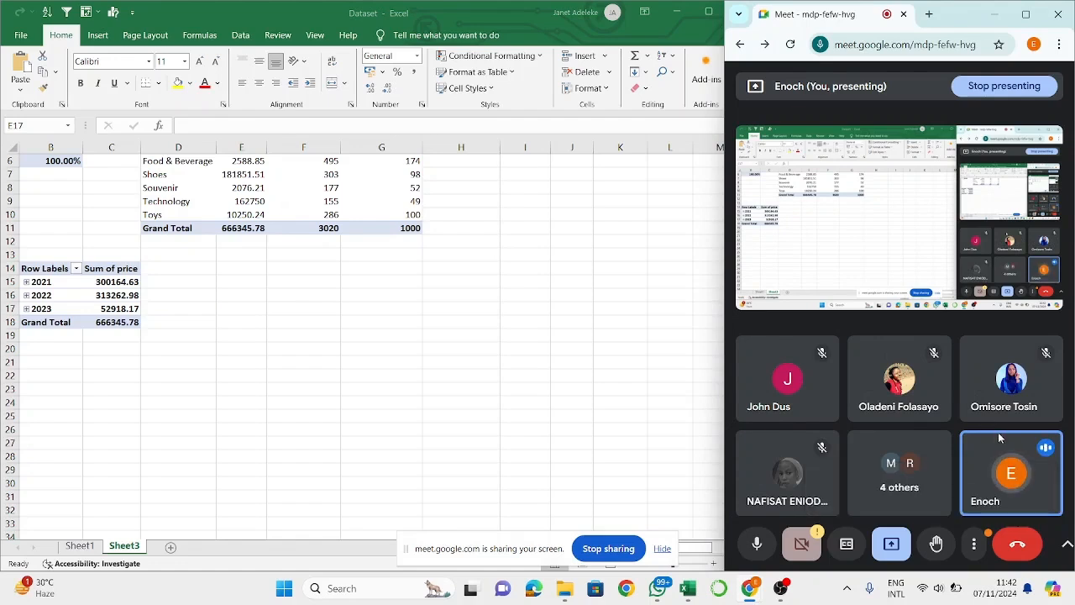
pyautogui.click(886, 500)
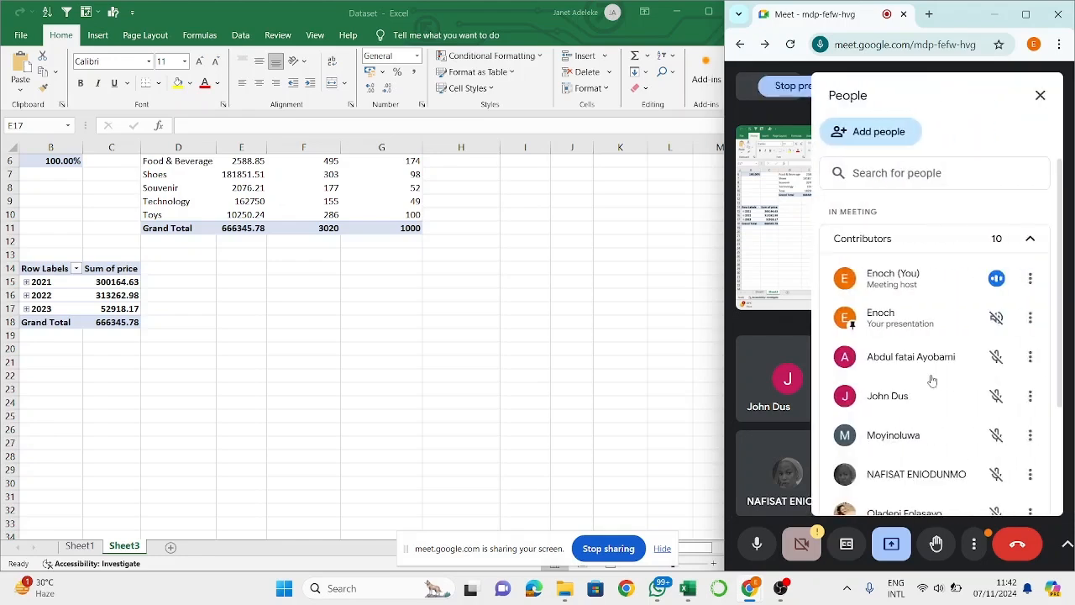
pyautogui.scroll(-2, 948, 445)
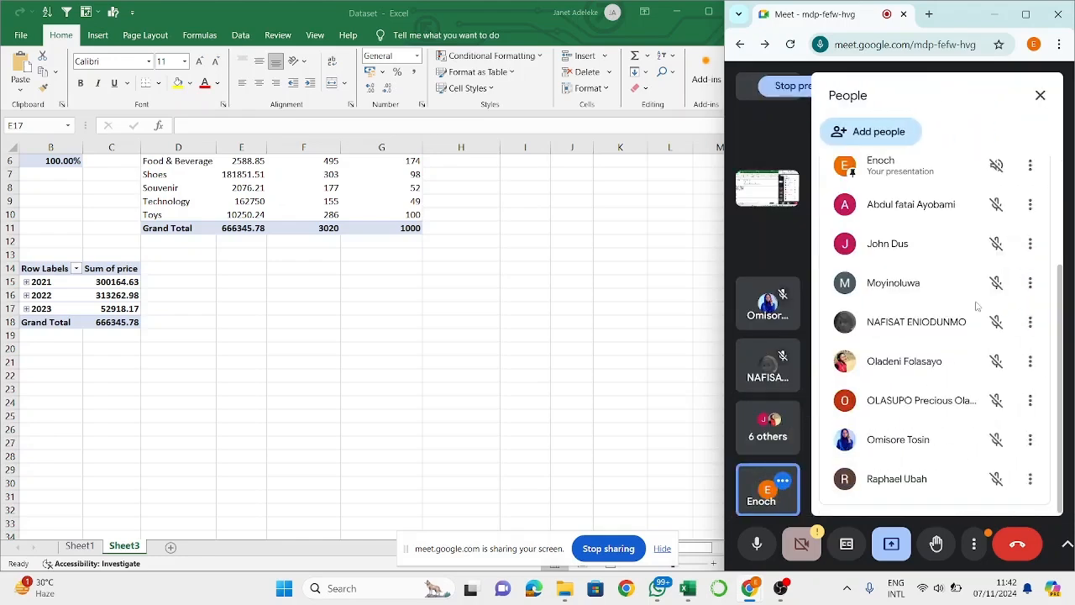
pyautogui.scroll(3, 977, 306)
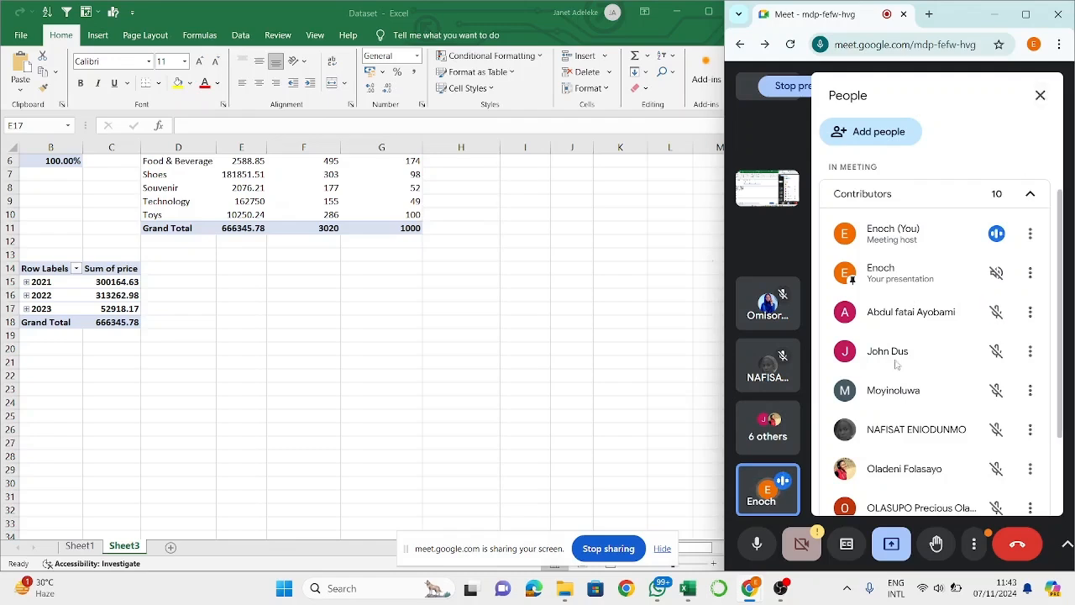
pyautogui.scroll(-3, 897, 363)
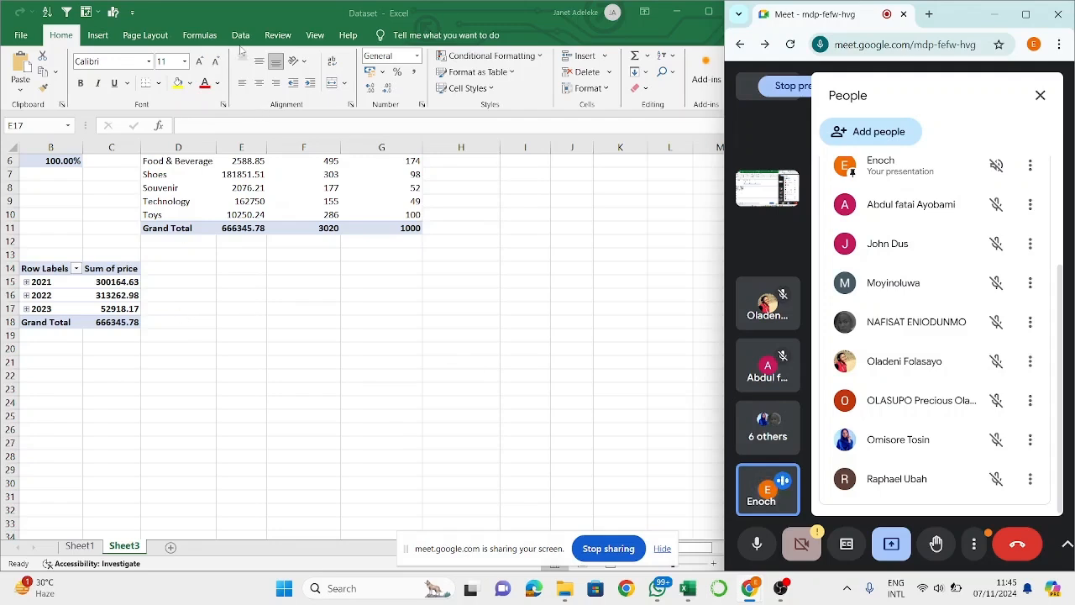
# - Switch back to Excel and insert a 2-D Line chart from the yearly Sum of price PivotTable
pyautogui.click(109, 285)
pyautogui.scroll(1, 109, 284)
pyautogui.click(101, 324)
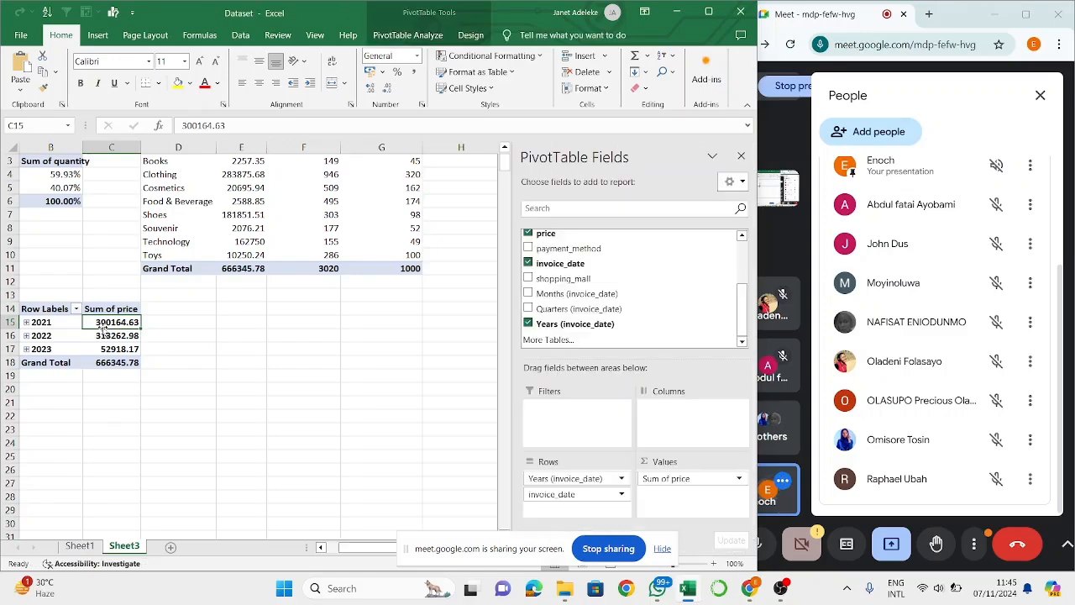
pyautogui.click(97, 36)
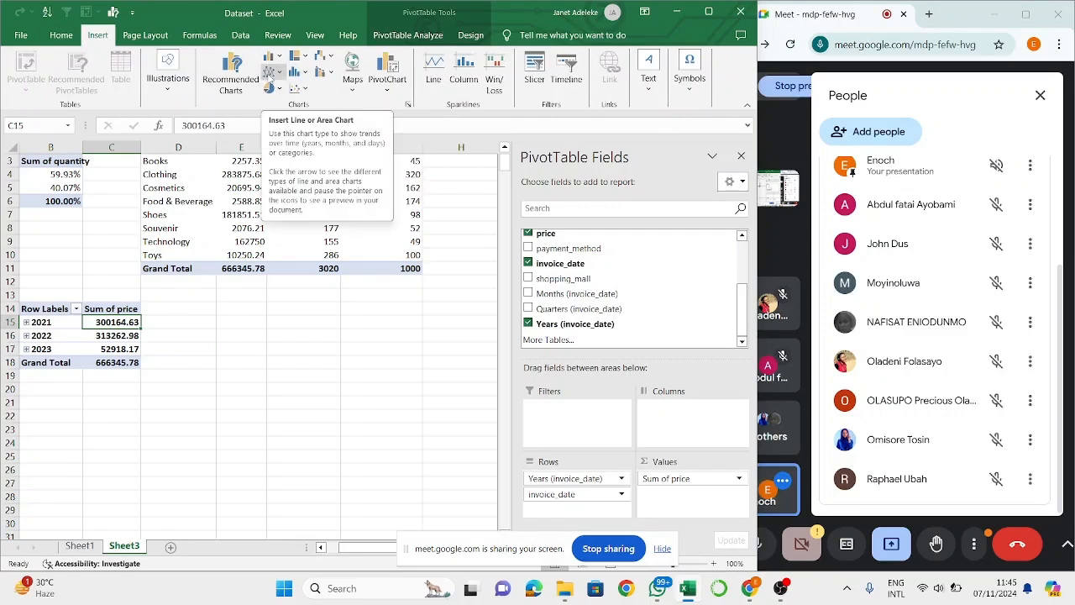
pyautogui.click(270, 73)
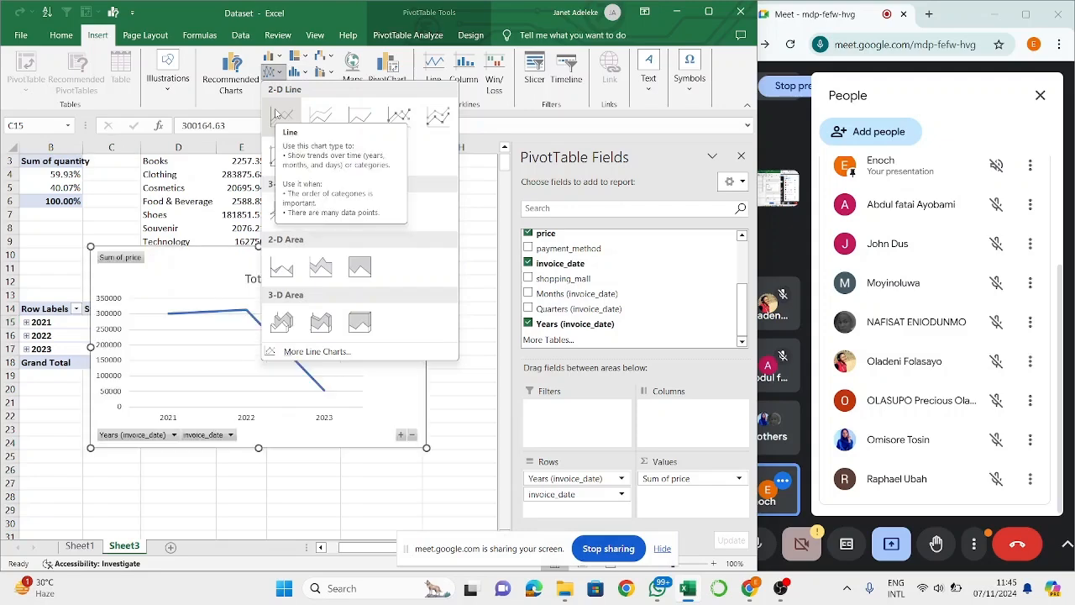
pyautogui.click(280, 116)
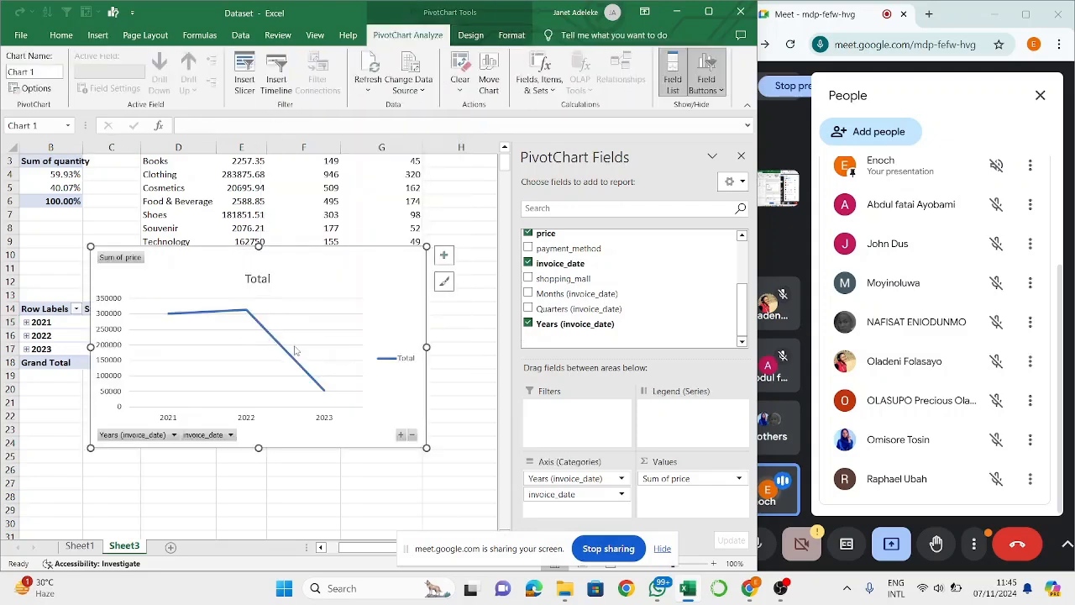
# - Examine the line chart's data points for 2021, 2022 and 2023
pyautogui.hscroll(-1, 295, 350)
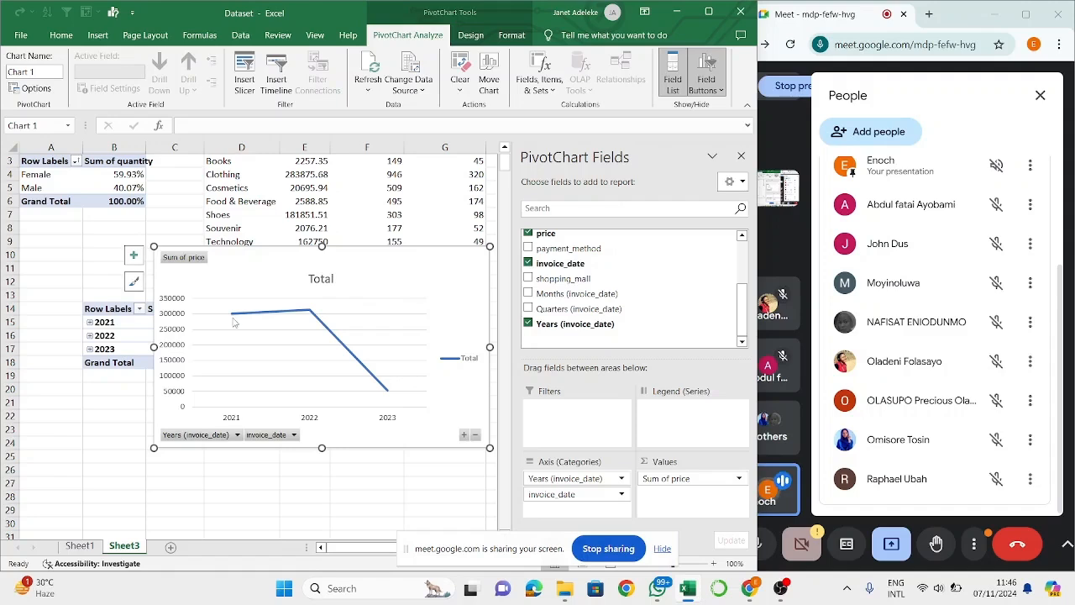
pyautogui.moveTo(234, 321)
pyautogui.moveTo(312, 313)
pyautogui.moveTo(390, 398)
pyautogui.click(387, 390)
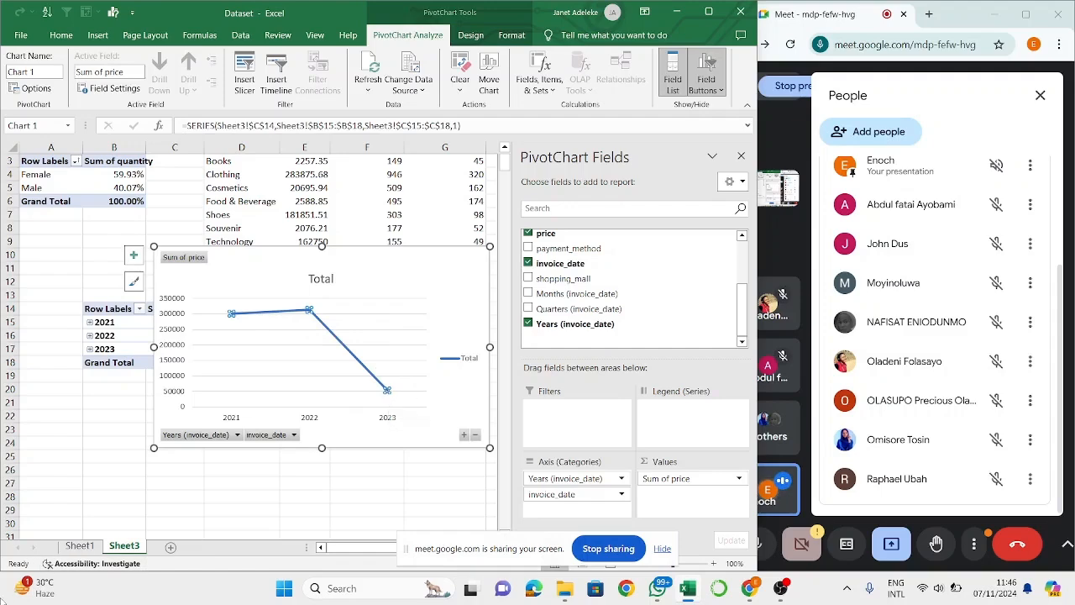
# - Review the invoice_date records further down the Sheet1 dataset and return to the chart on Sheet3
pyautogui.click(80, 546)
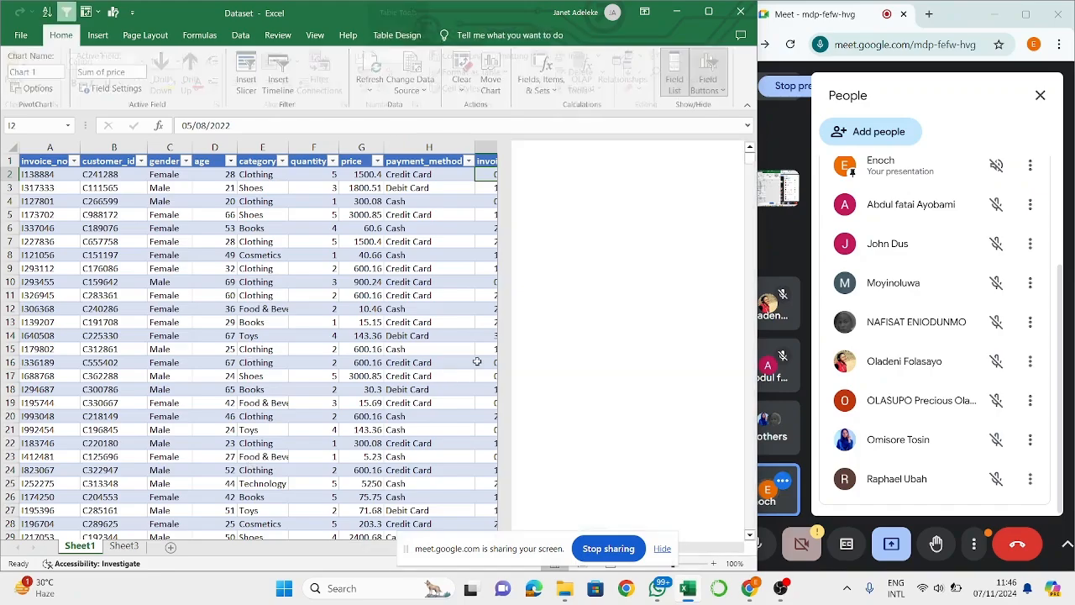
pyautogui.scroll(-5, 530, 342)
pyautogui.scroll(-20, 530, 341)
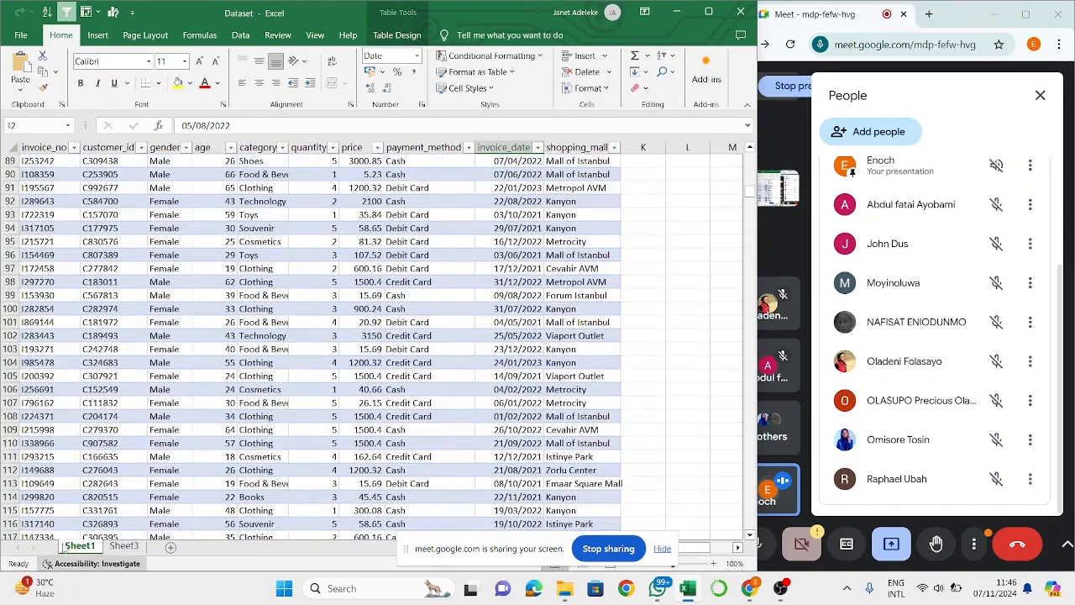
pyautogui.click(125, 547)
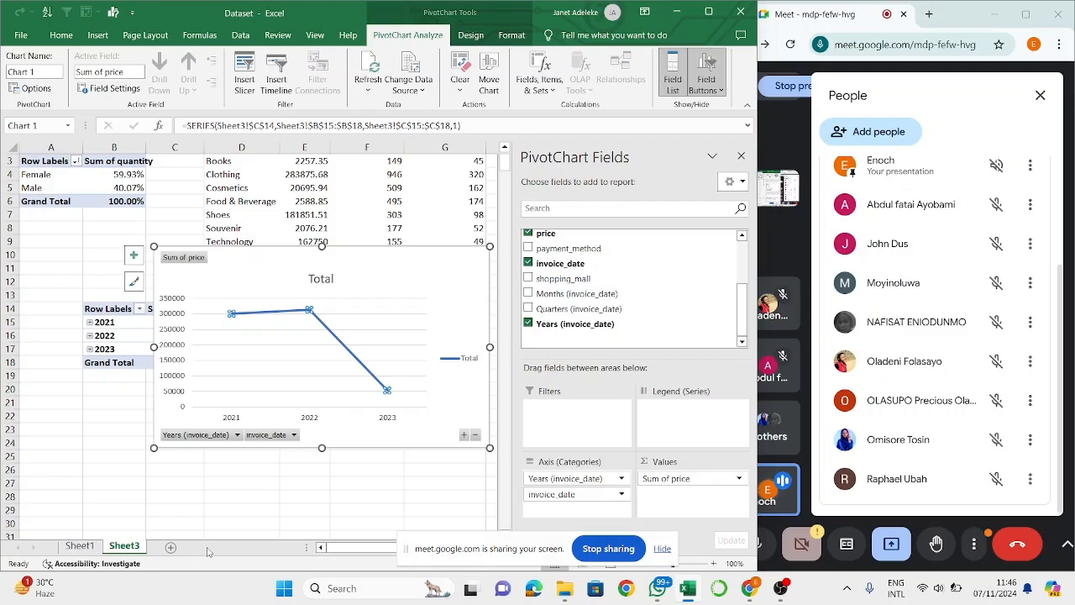
# - Examine the chart's trend line between the 2022 and 2023 data points
pyautogui.click(428, 290)
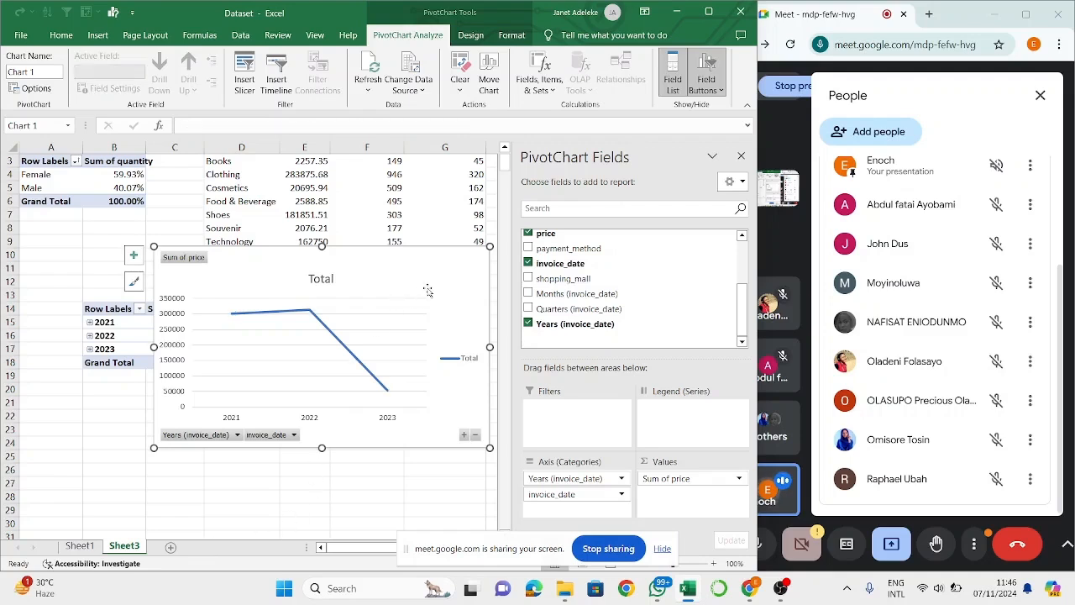
pyautogui.click(385, 389)
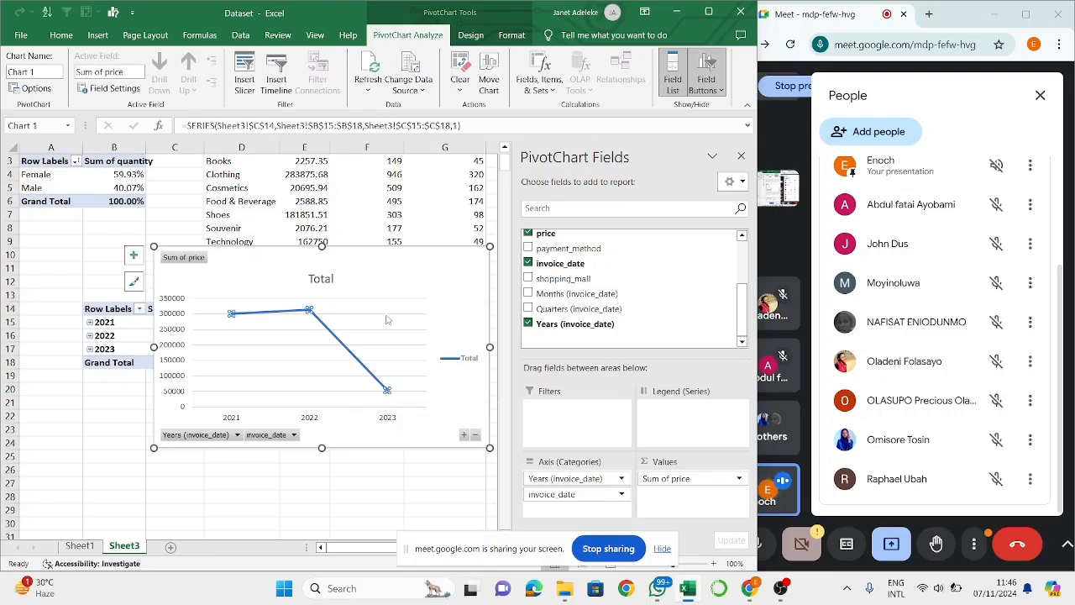
pyautogui.click(471, 304)
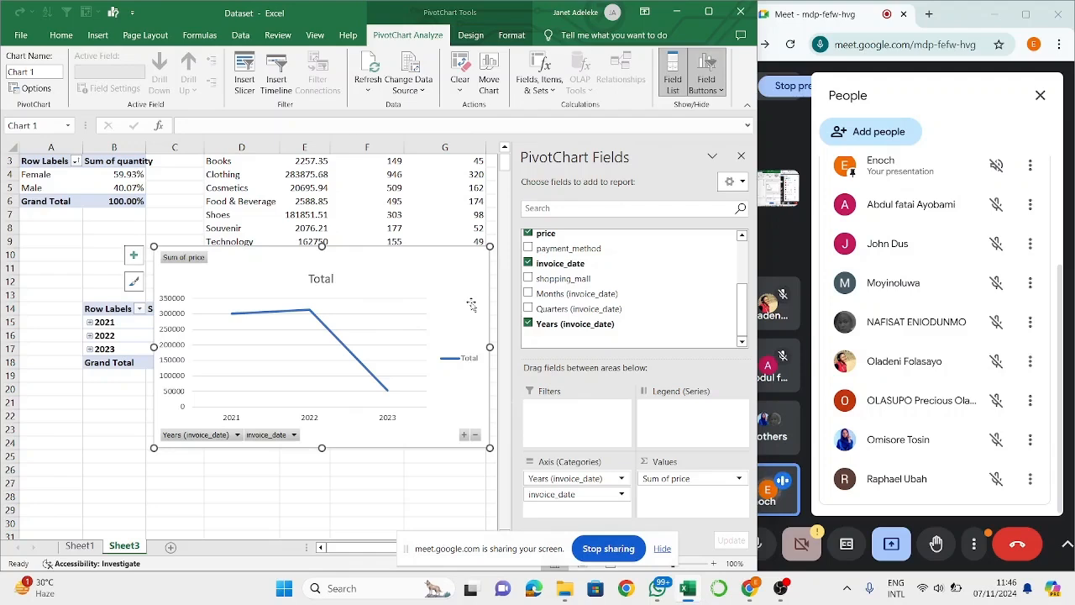
pyautogui.moveTo(388, 391)
pyautogui.moveTo(312, 315)
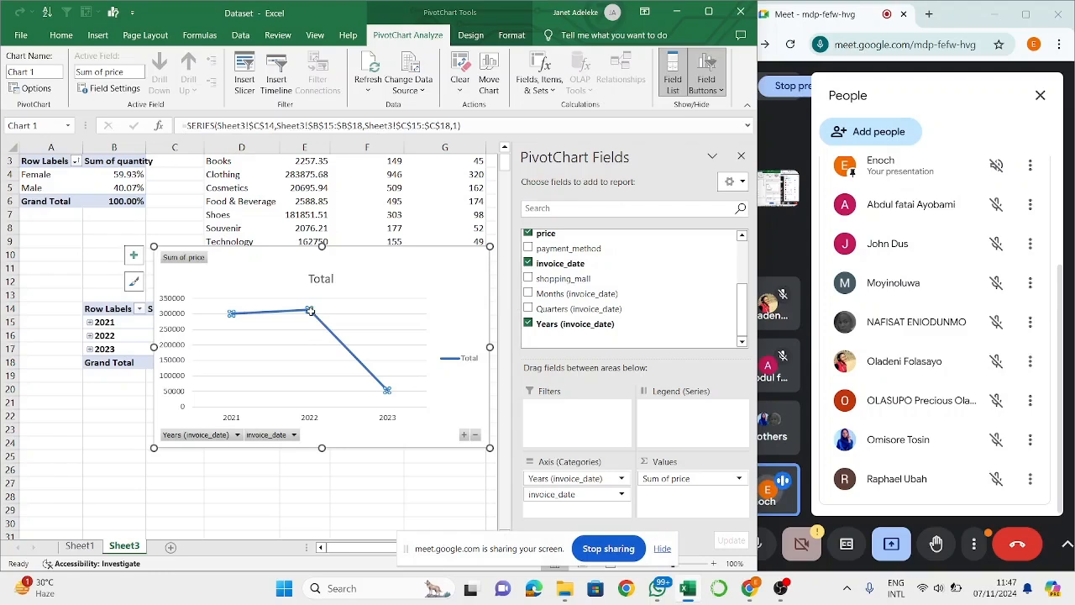
pyautogui.click(305, 376)
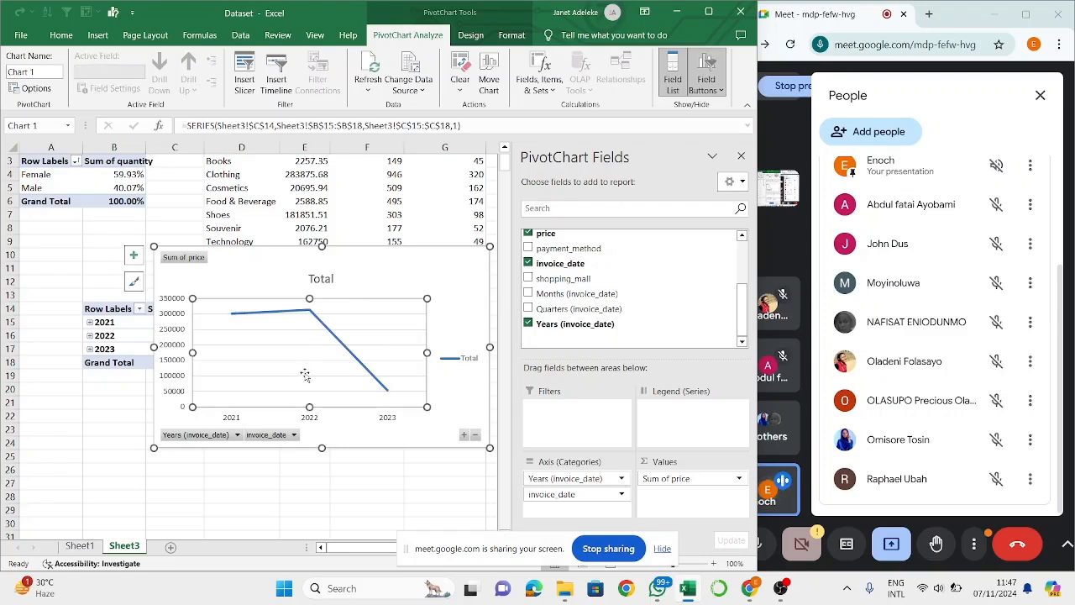
pyautogui.click(474, 285)
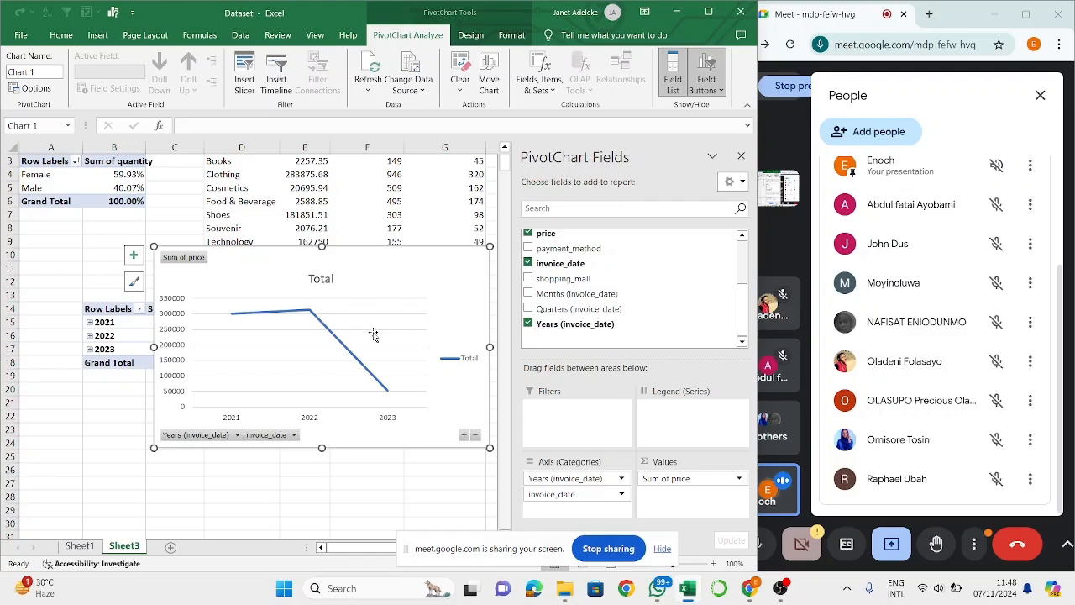
pyautogui.click(99, 35)
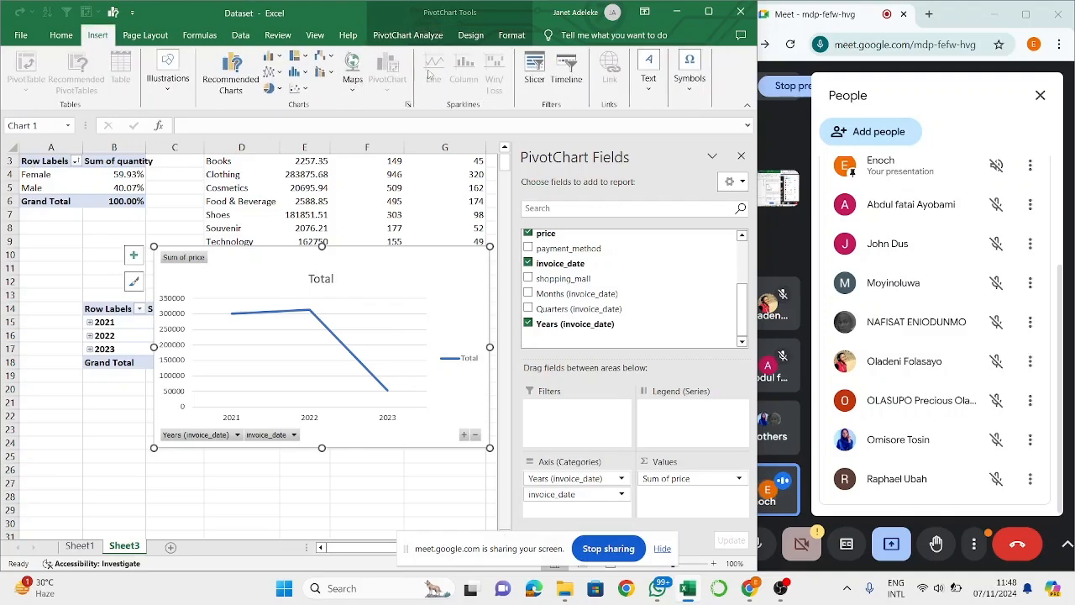
pyautogui.click(241, 87)
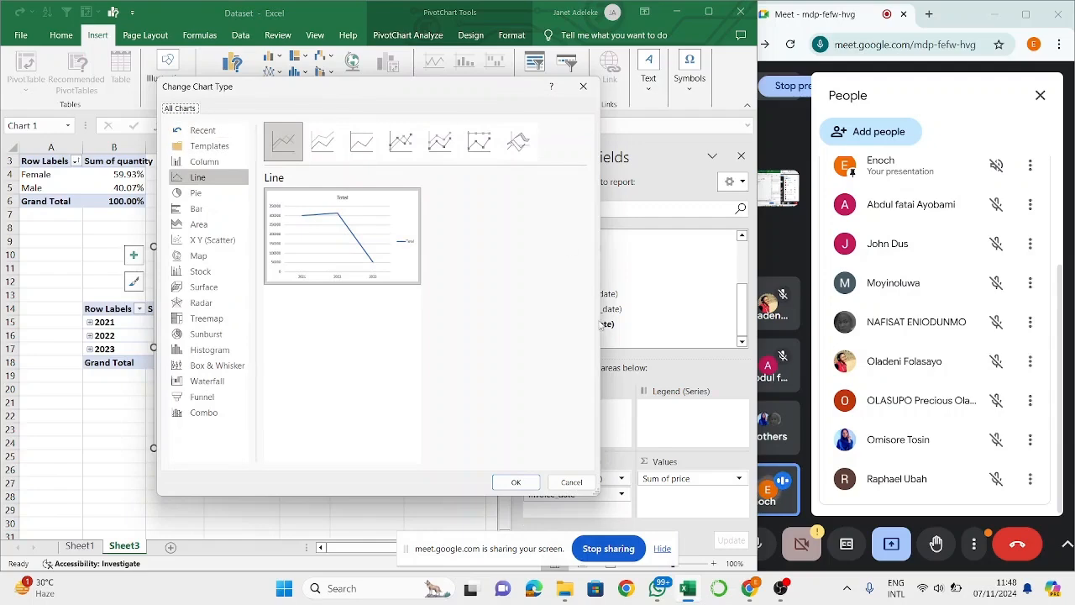
pyautogui.click(571, 481)
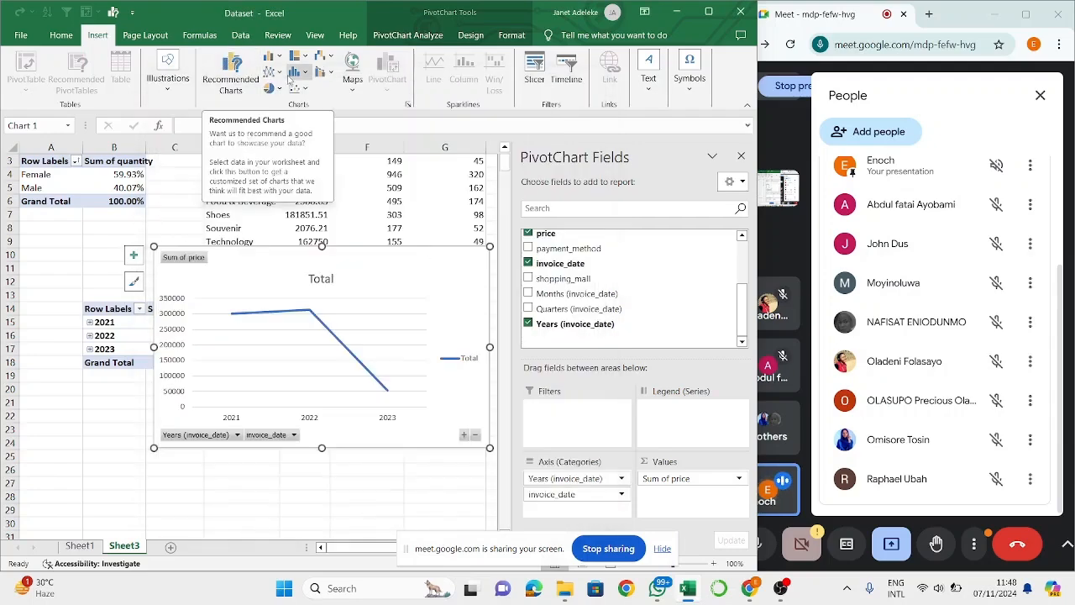
# - Preview the line chart subtypes, including 100% Stacked Line, Stacked Line with Markers and 3-D Line, and keep the plain Line type
pyautogui.click(225, 88)
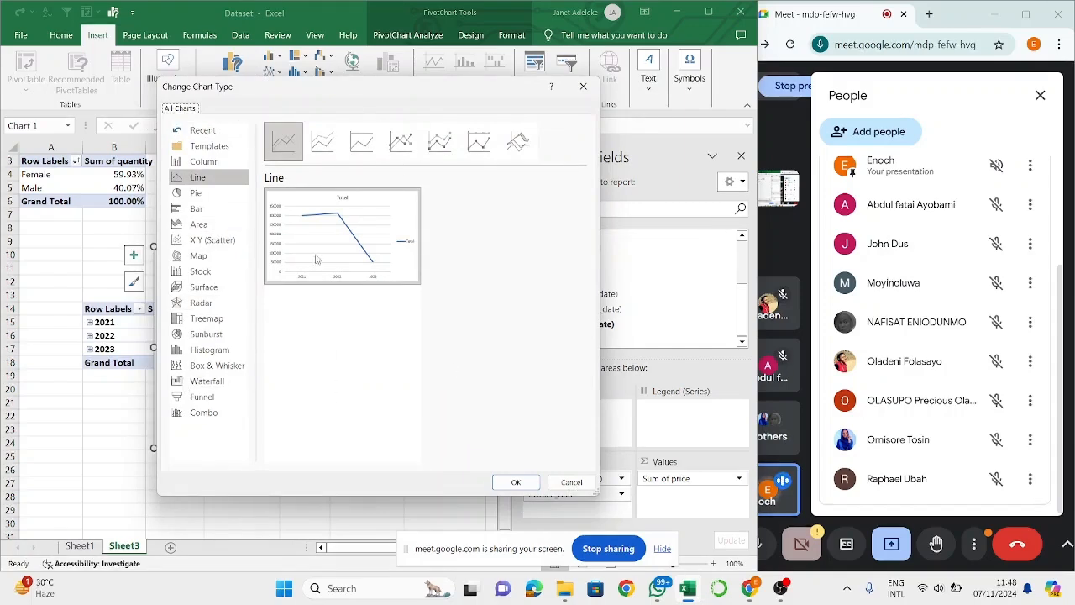
pyautogui.click(339, 140)
pyautogui.click(357, 142)
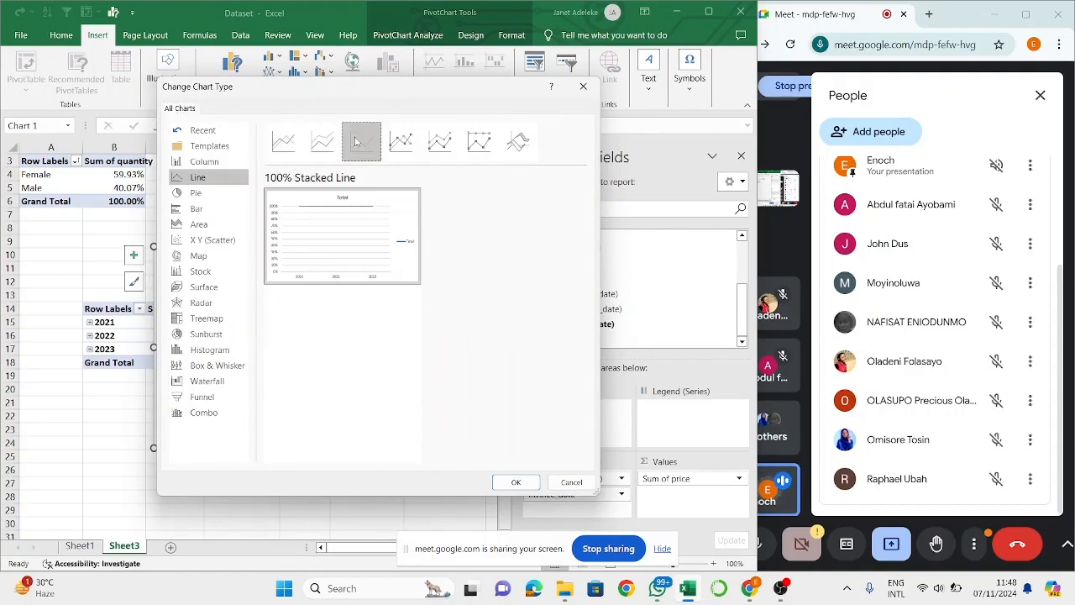
pyautogui.click(401, 141)
pyautogui.click(439, 141)
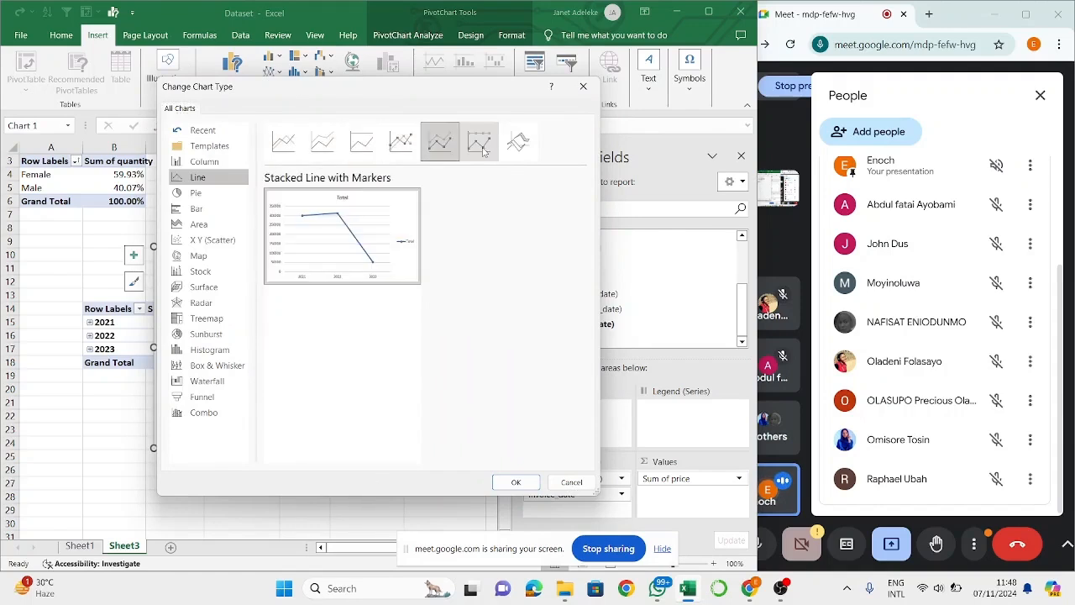
pyautogui.click(479, 141)
pyautogui.click(529, 146)
pyautogui.click(284, 141)
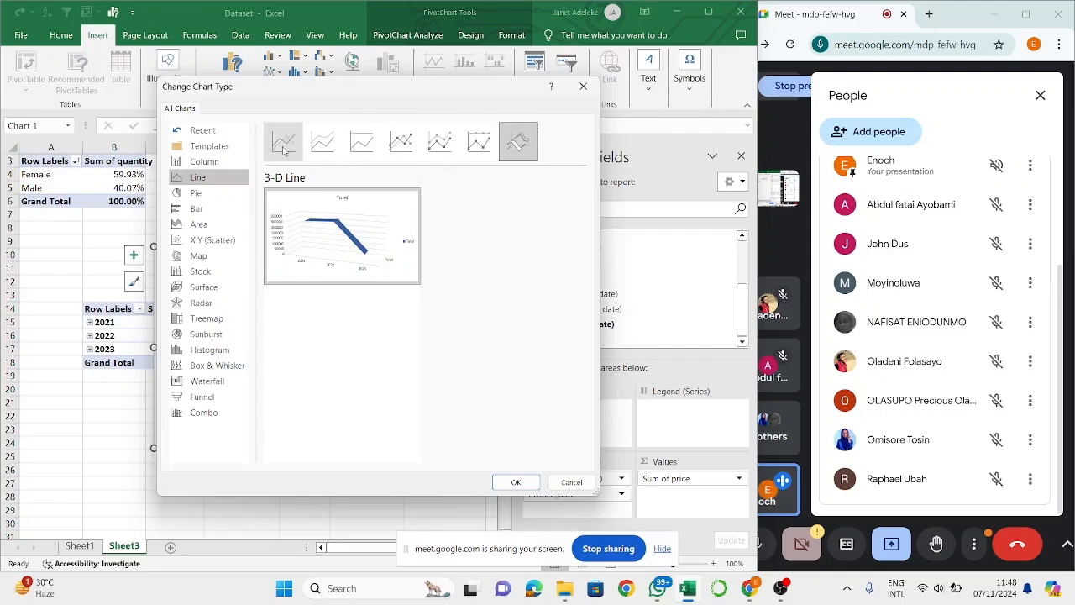
pyautogui.moveTo(360, 272)
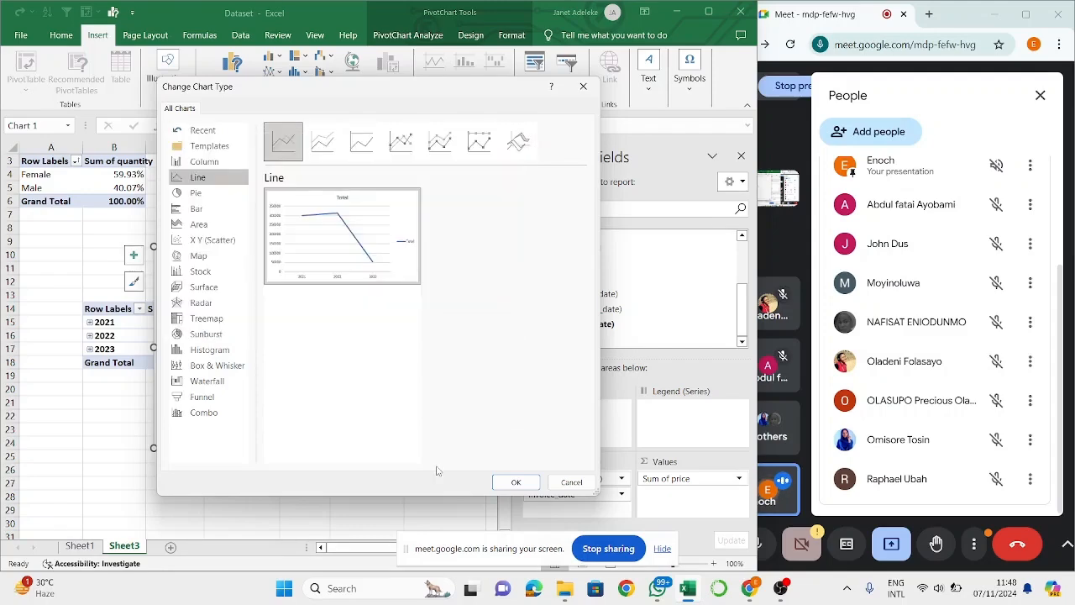
pyautogui.click(517, 483)
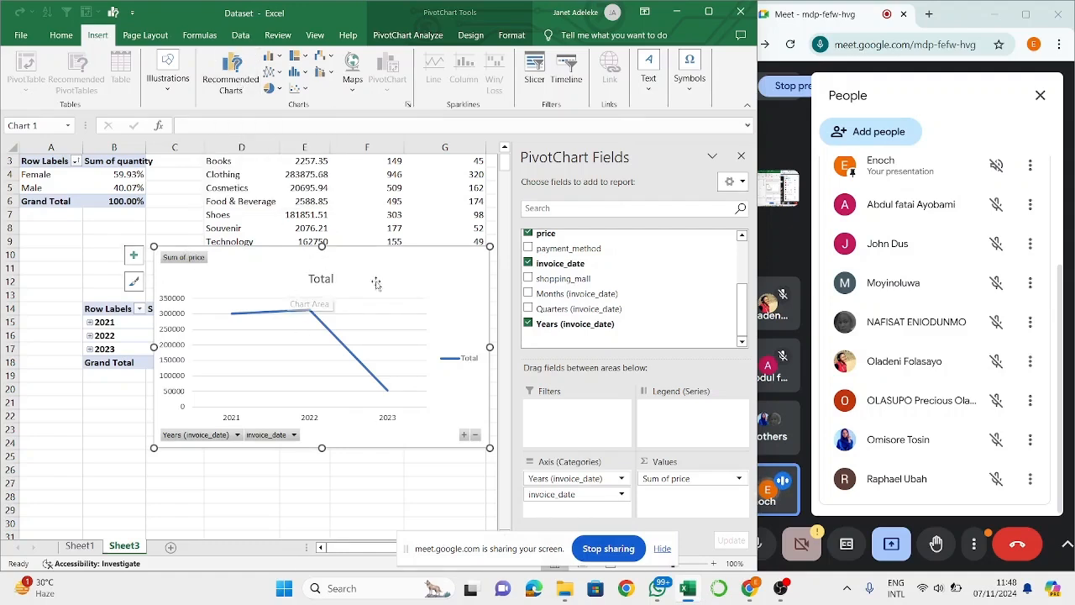
# - Cut the yearly Sum of price line chart from Sheet3 to uncover the PivotTables
pyautogui.rightClick(442, 286)
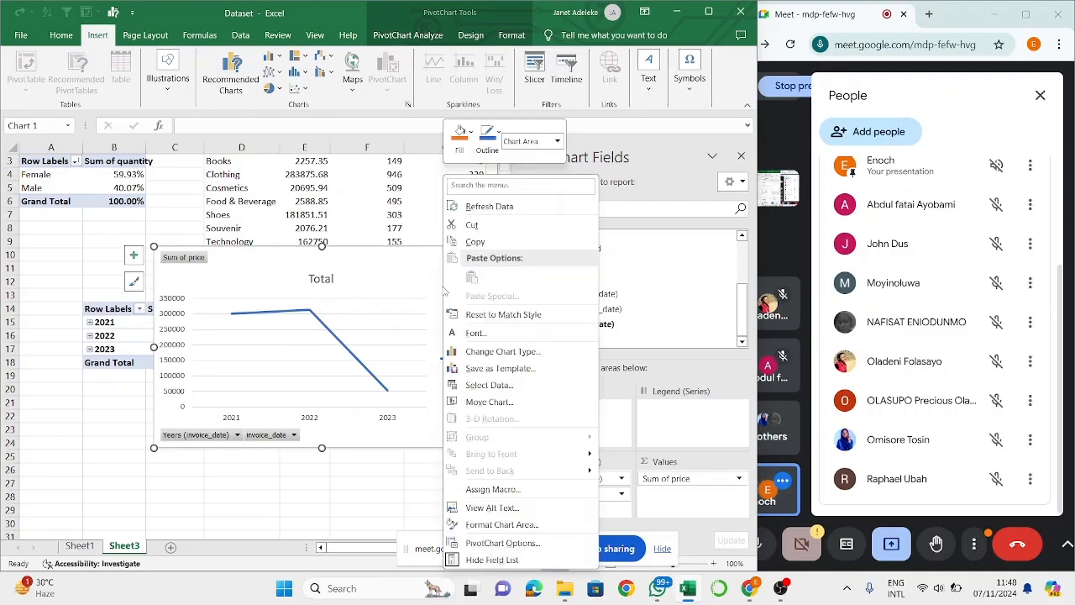
pyautogui.click(486, 228)
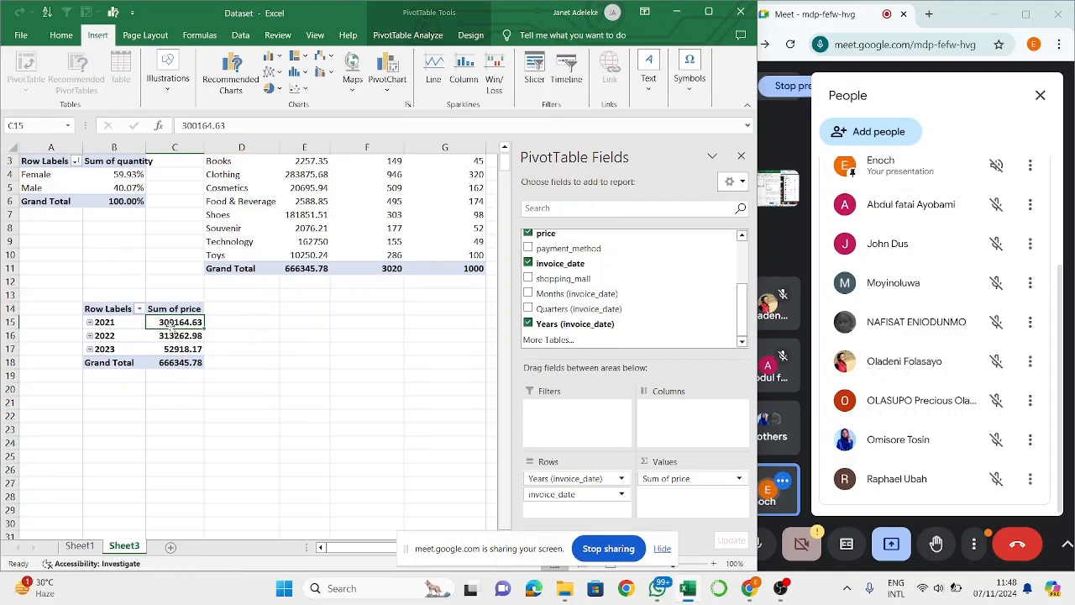
pyautogui.scroll(1, 307, 164)
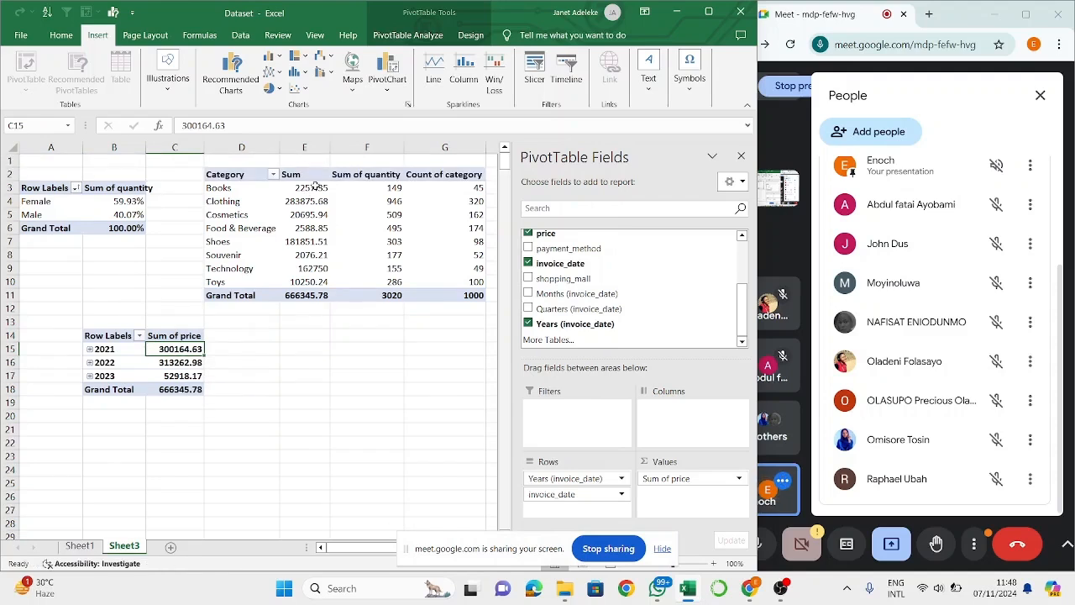
pyautogui.click(314, 186)
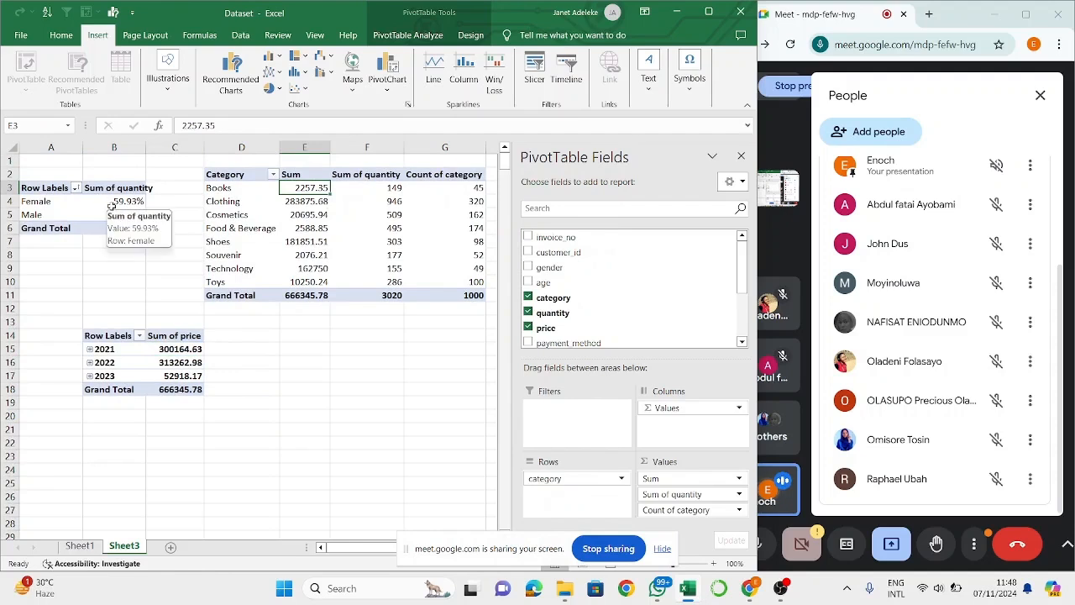
# - Insert a doughnut chart from the gender PivotTable's Sum of quantity on Sheet3
pyautogui.click(62, 201)
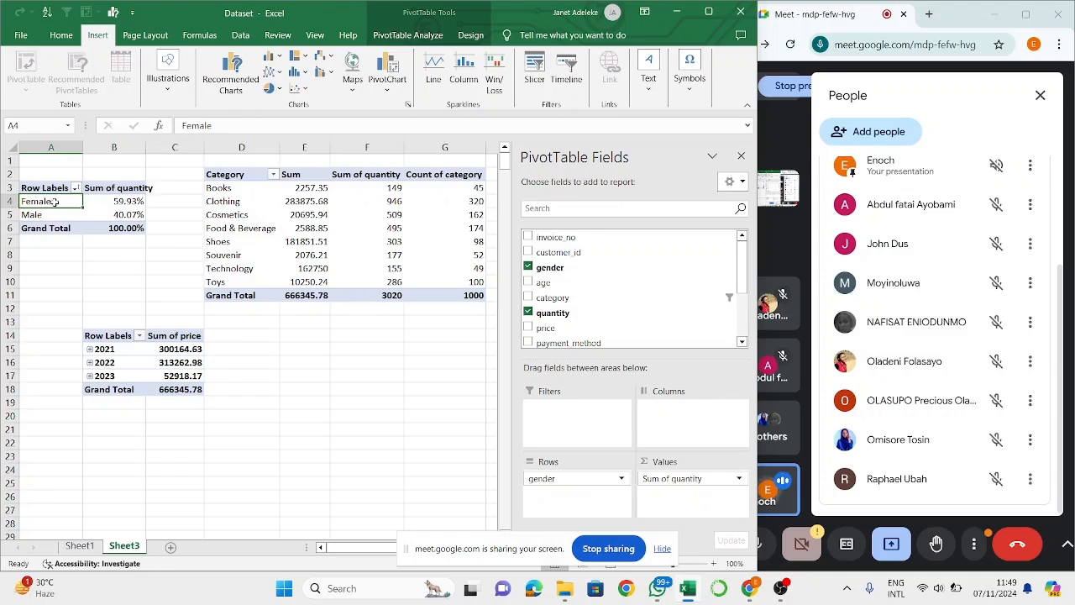
pyautogui.click(124, 206)
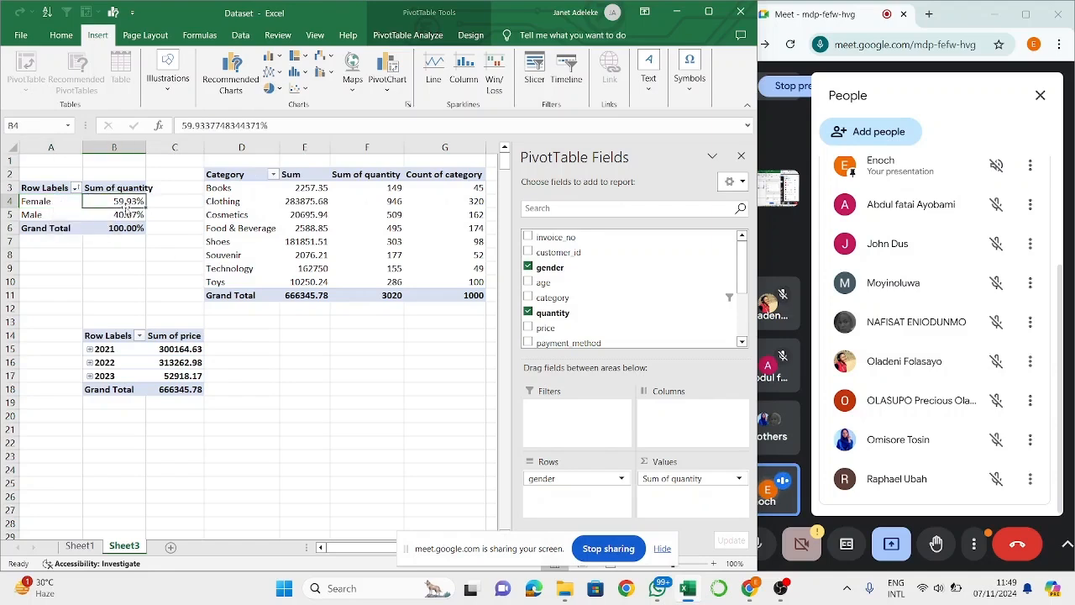
pyautogui.click(80, 546)
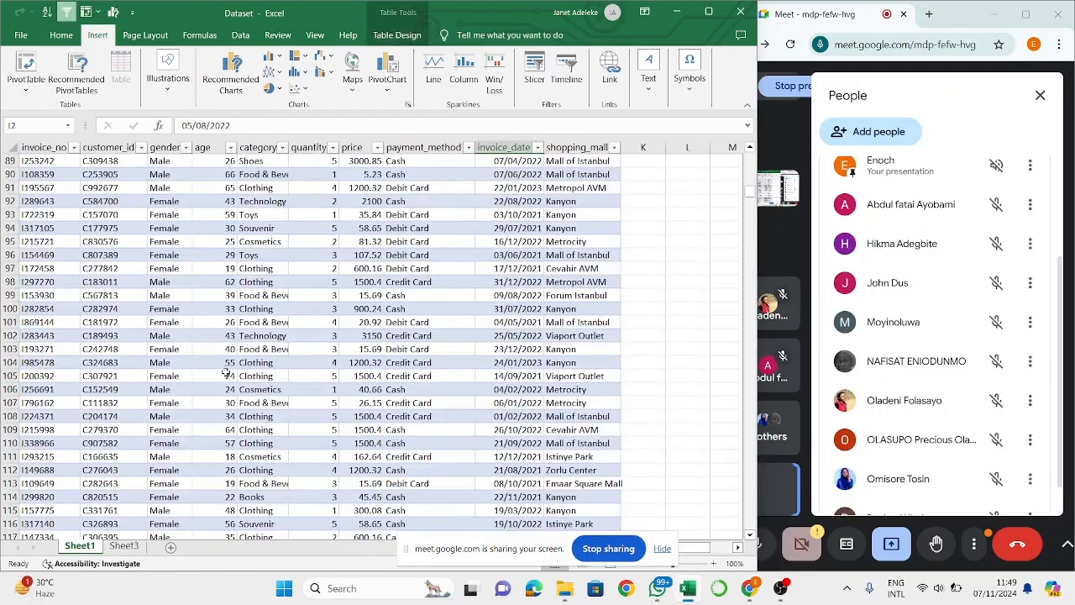
pyautogui.click(114, 547)
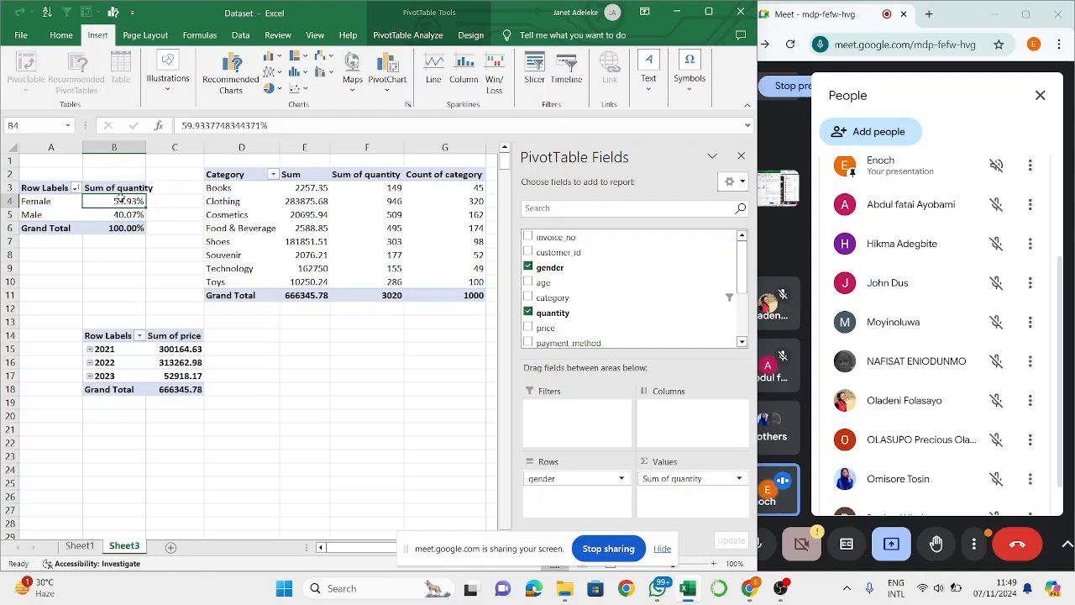
pyautogui.click(269, 89)
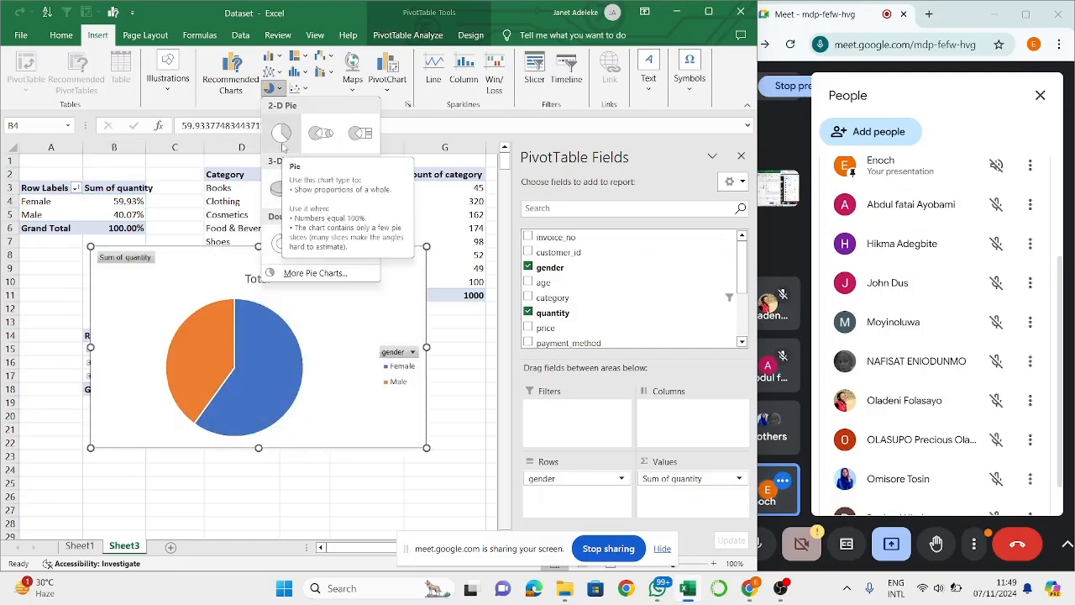
pyautogui.click(280, 248)
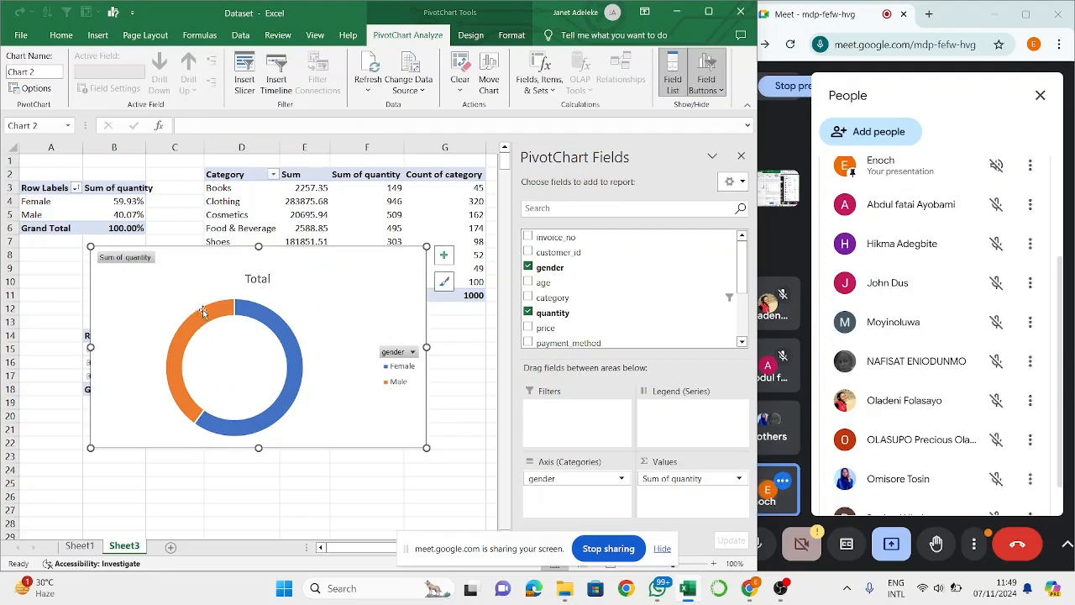
# - Set the doughnut chart's title position to Above Chart
pyautogui.moveTo(270, 312)
pyautogui.click(283, 328)
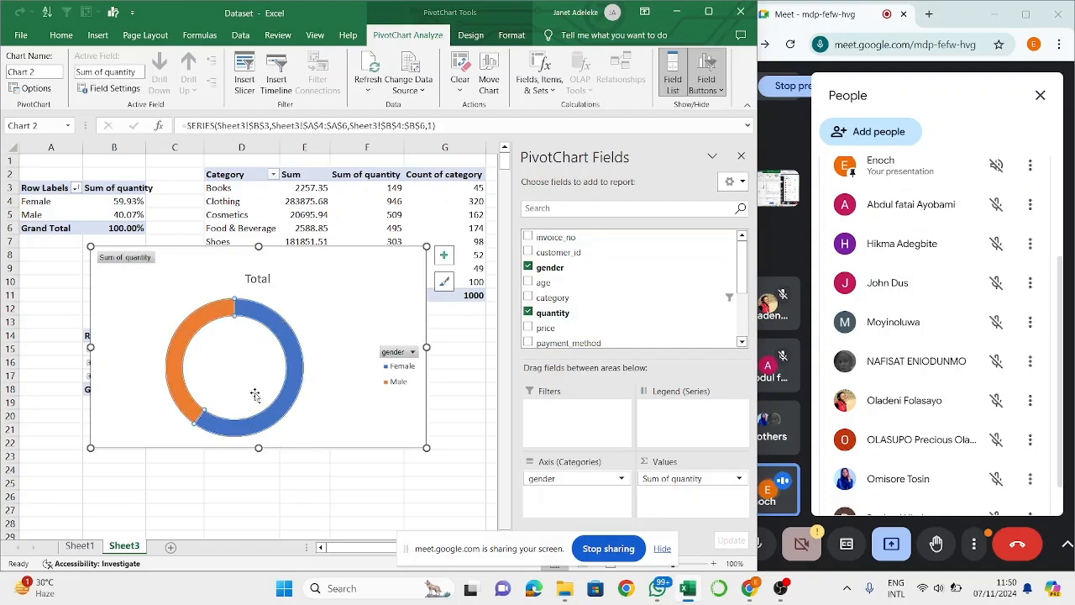
pyautogui.click(470, 34)
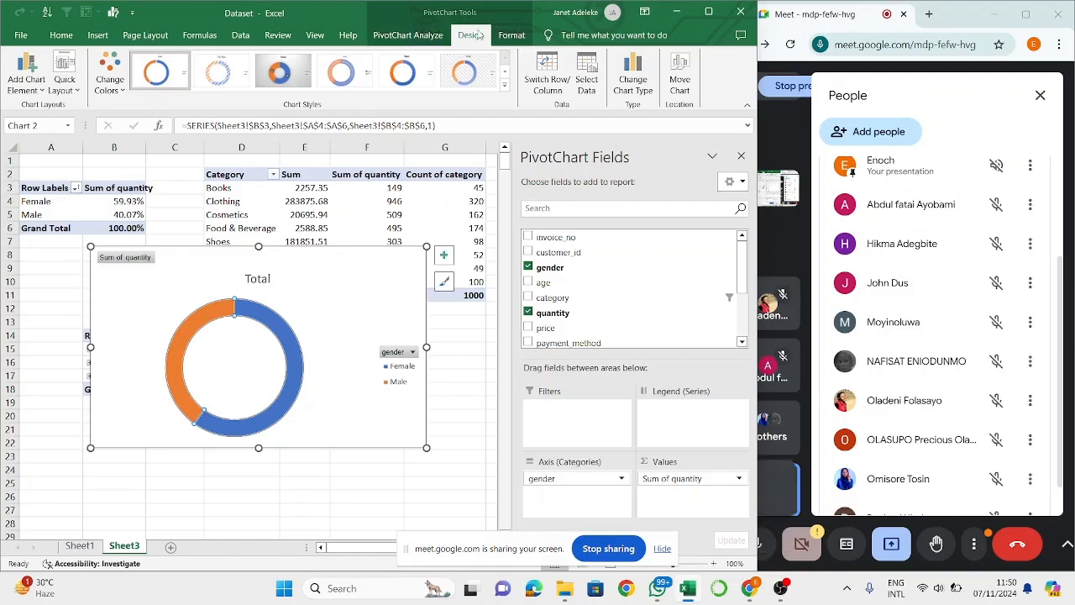
pyautogui.click(26, 74)
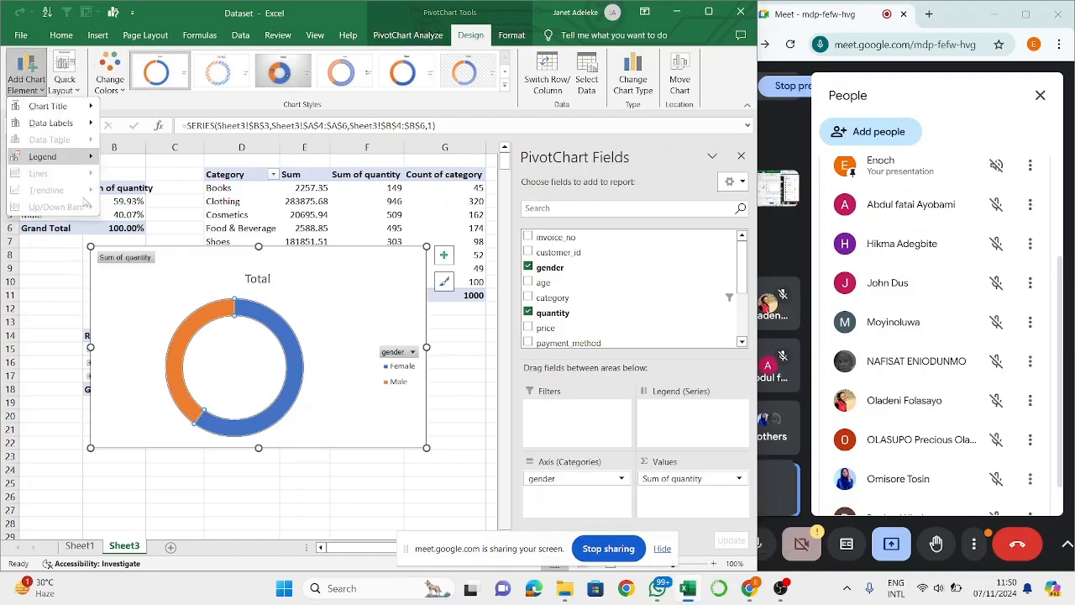
pyautogui.moveTo(71, 110)
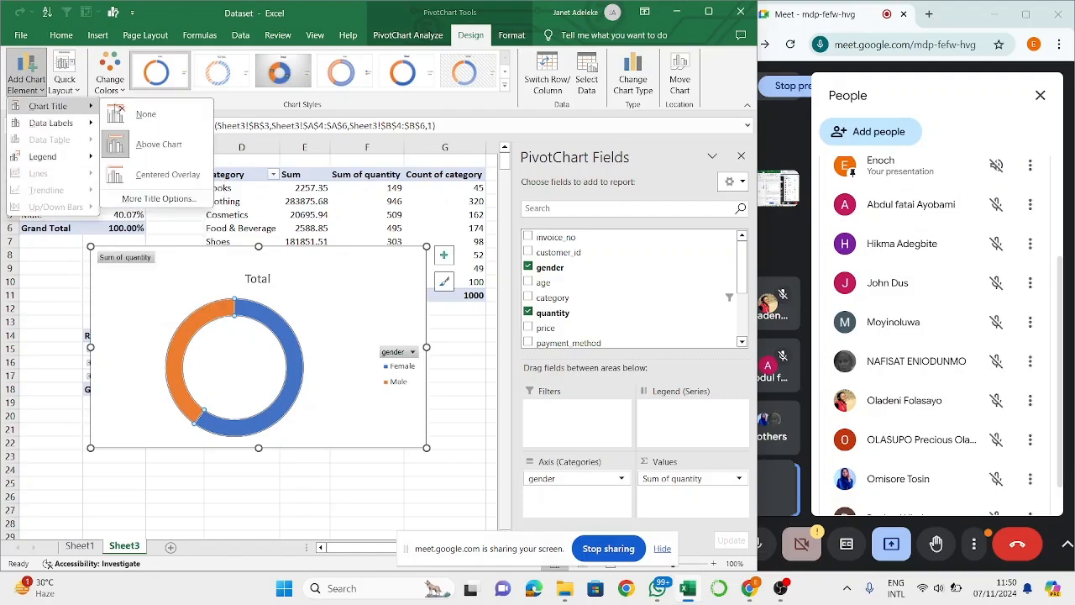
pyautogui.click(148, 160)
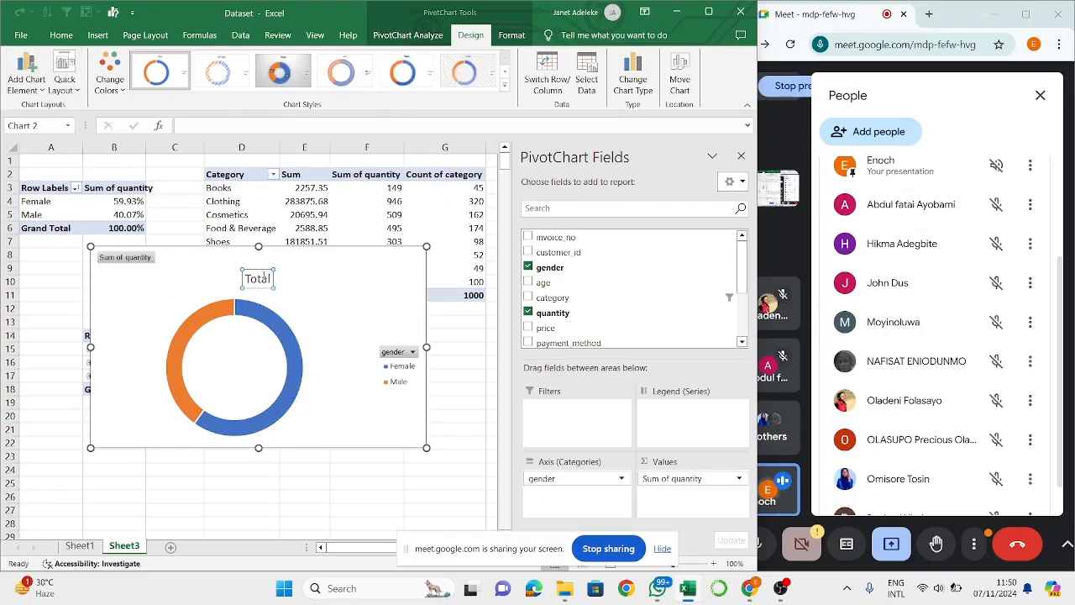
# - Change the doughnut chart's title to "Quantity bought by Gender" on a single line
pyautogui.click(261, 278)
pyautogui.press('BackSpace')
pyautogui.press('BackSpace')
pyautogui.press('BackSpace')
pyautogui.press('BackSpace')
pyautogui.press('BackSpace')
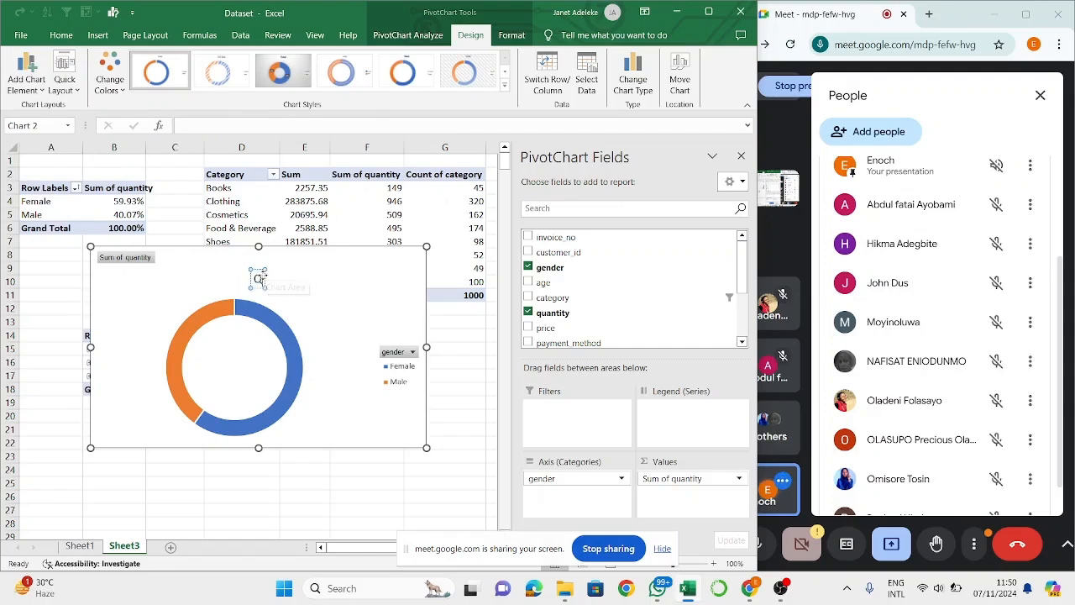
pyautogui.write('Quantity')
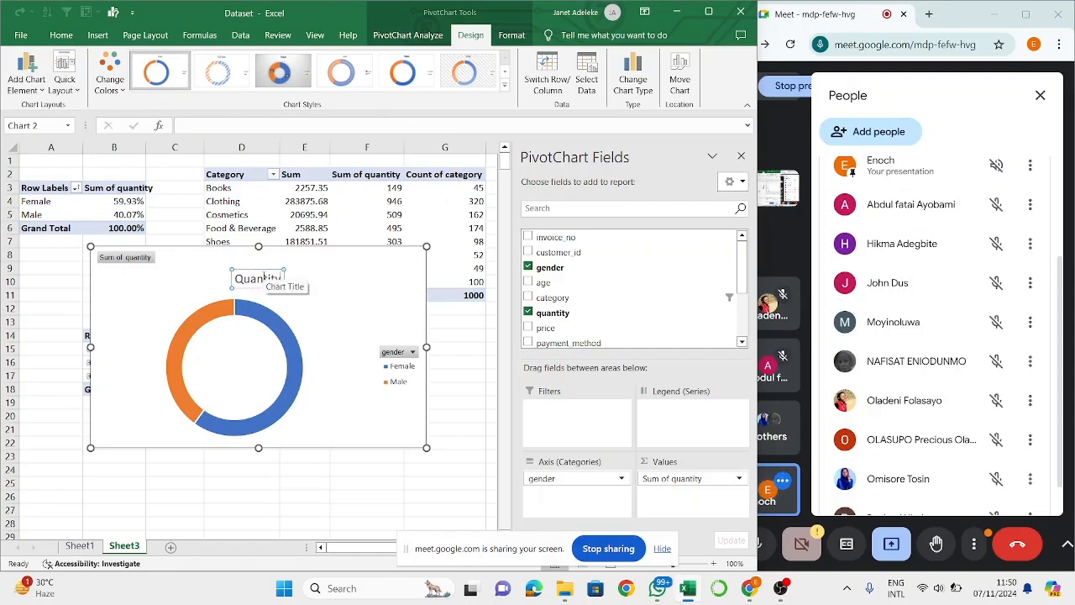
pyautogui.write(' bought')
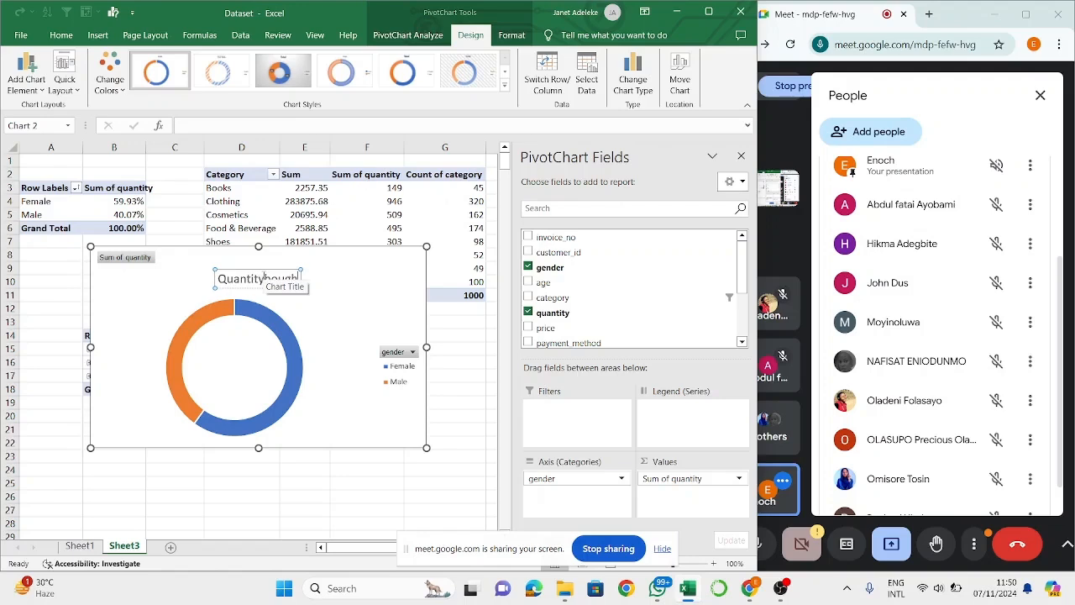
pyautogui.write(' by eac')
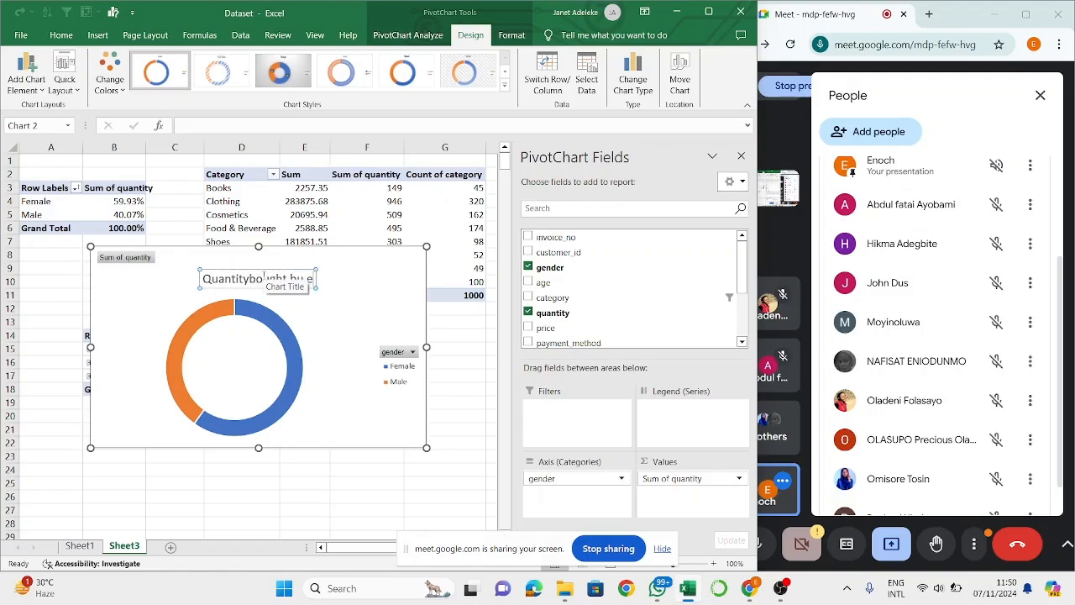
pyautogui.press('BackSpace')
pyautogui.press('BackSpace')
pyautogui.press('BackSpace')
pyautogui.press('BackSpace')
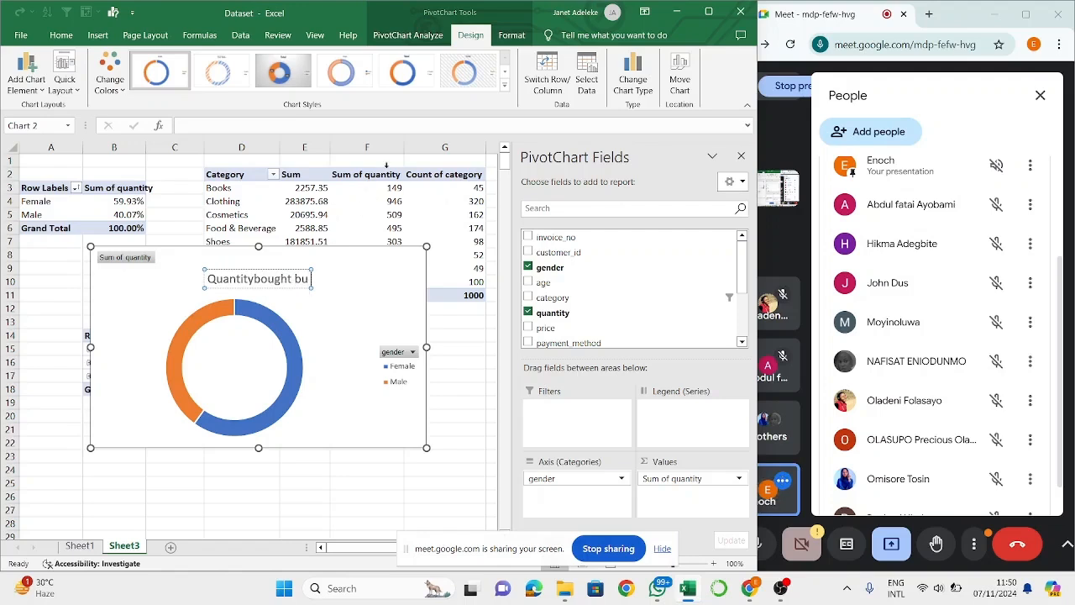
pyautogui.press('BackSpace')
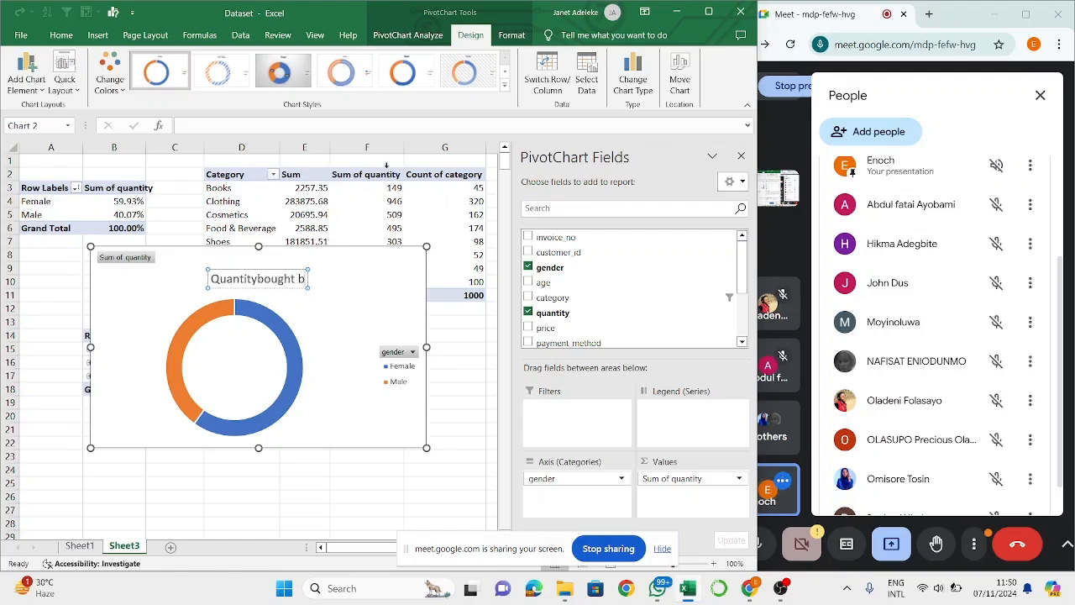
pyautogui.write('y Gender')
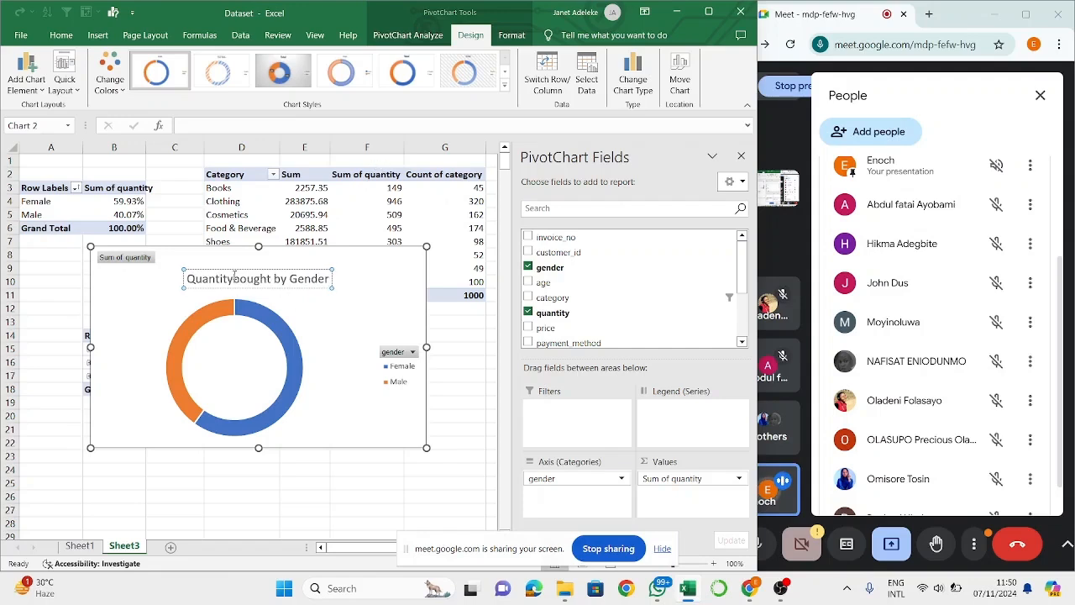
pyautogui.press('Return')
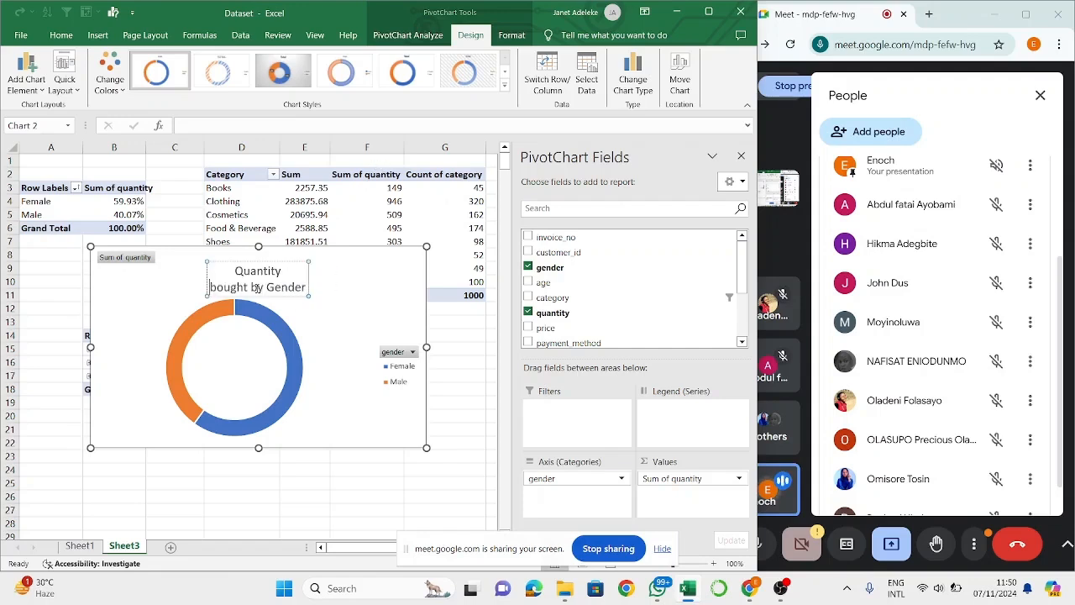
pyautogui.press('BackSpace')
pyautogui.click(386, 299)
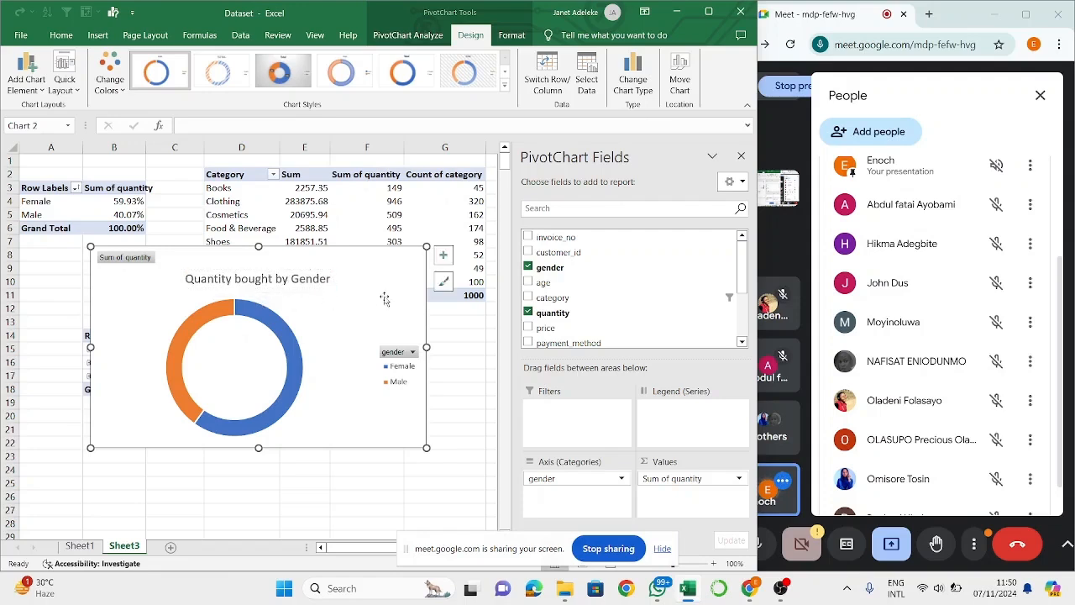
# - Add Data Callout labels to the doughnut chart and move the Male label slightly downward
pyautogui.click(26, 69)
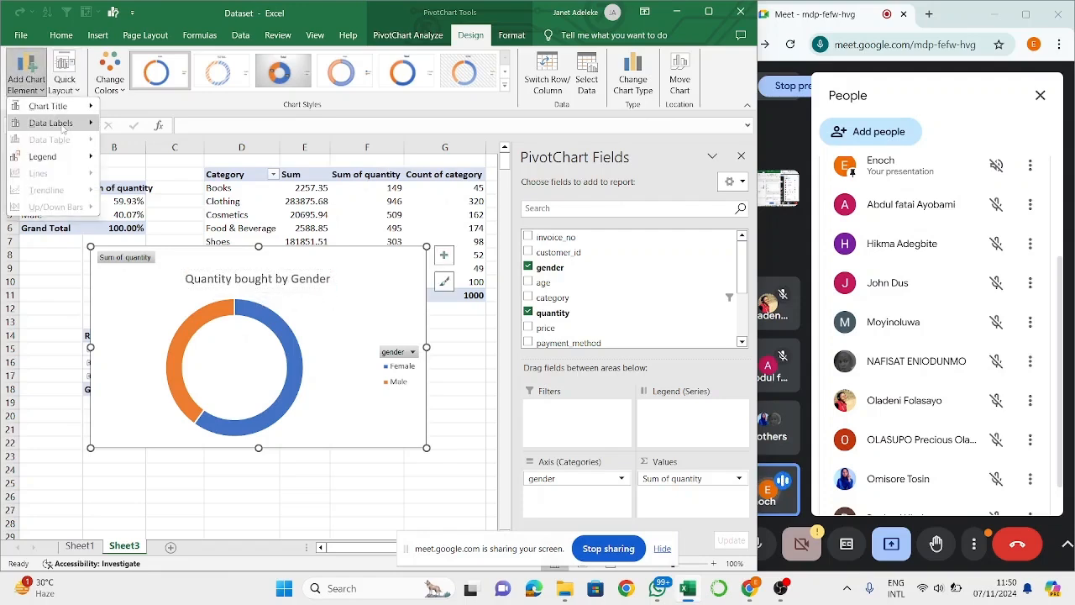
pyautogui.moveTo(63, 128)
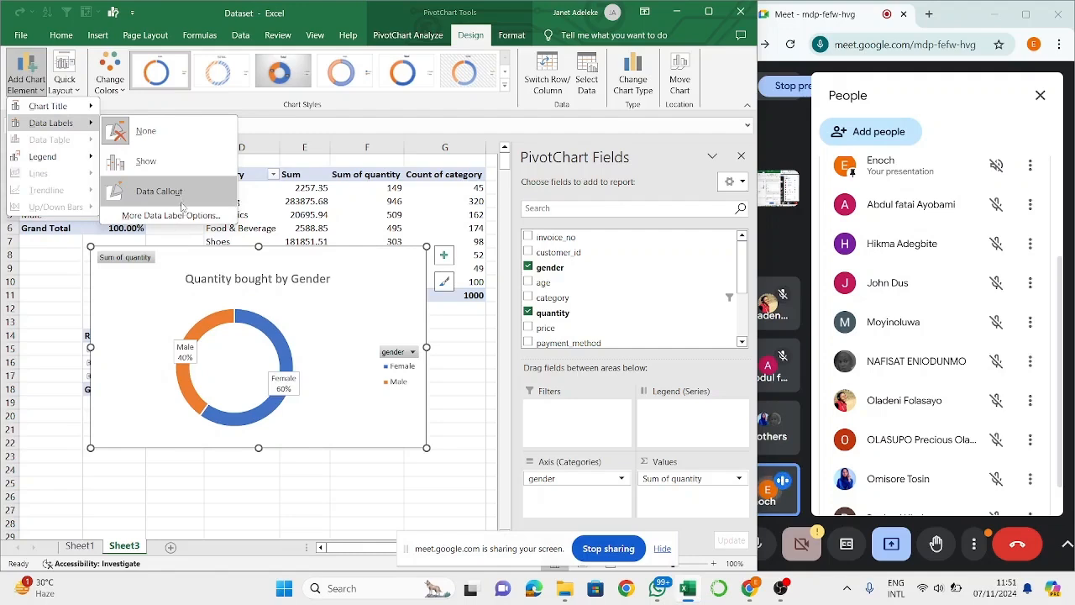
pyautogui.click(181, 204)
pyautogui.click(188, 353)
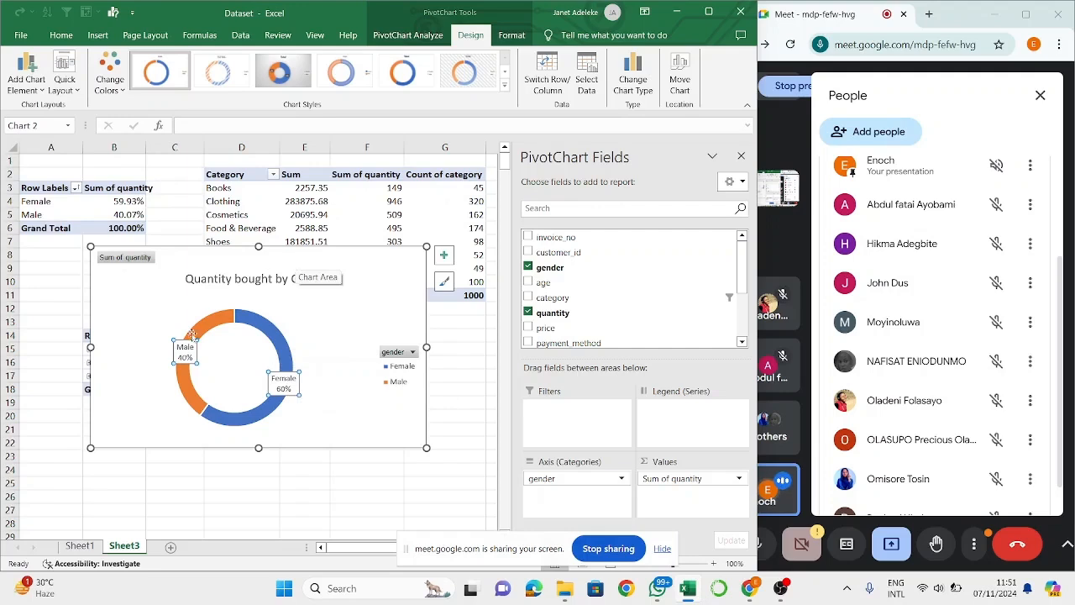
pyautogui.moveTo(184, 355); pyautogui.dragTo(186, 367)
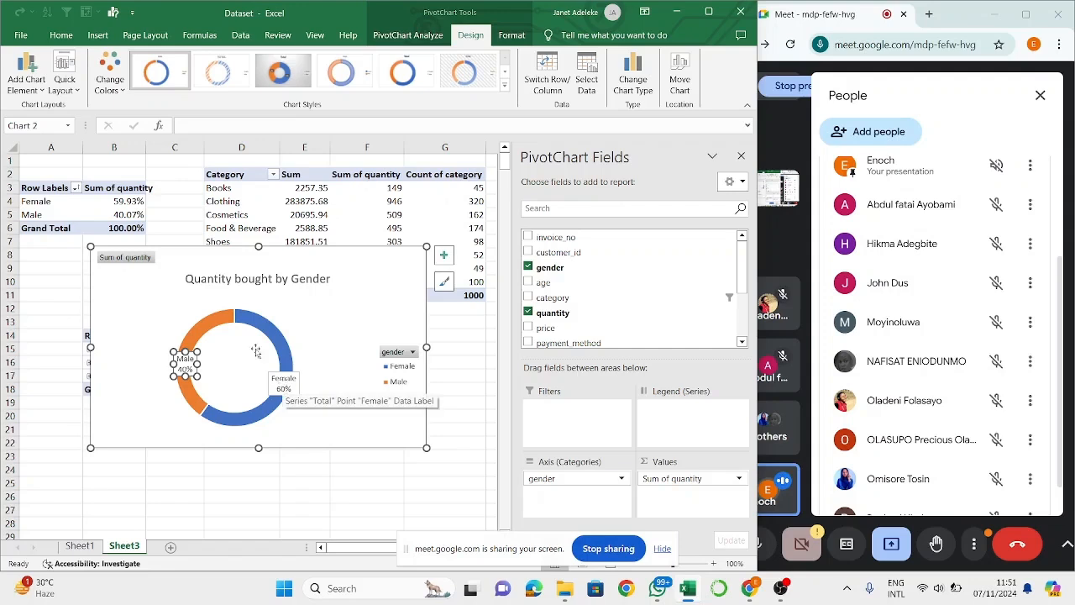
# - Examine the doughnut chart's legend position options, available chart styles and chart elements without changing the chart
pyautogui.click(20, 72)
pyautogui.moveTo(50, 157)
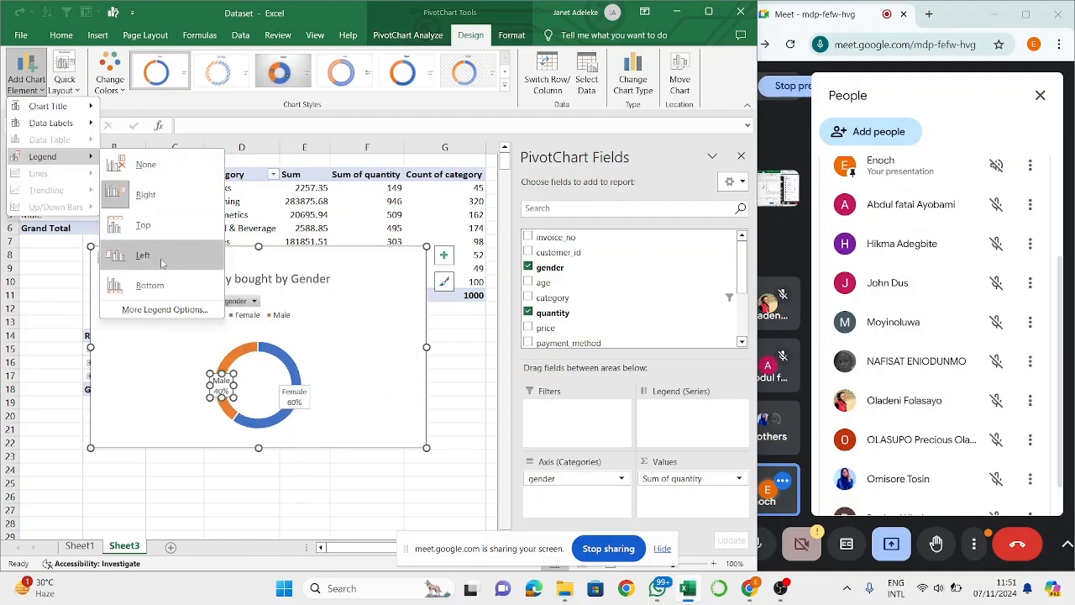
pyautogui.click(367, 308)
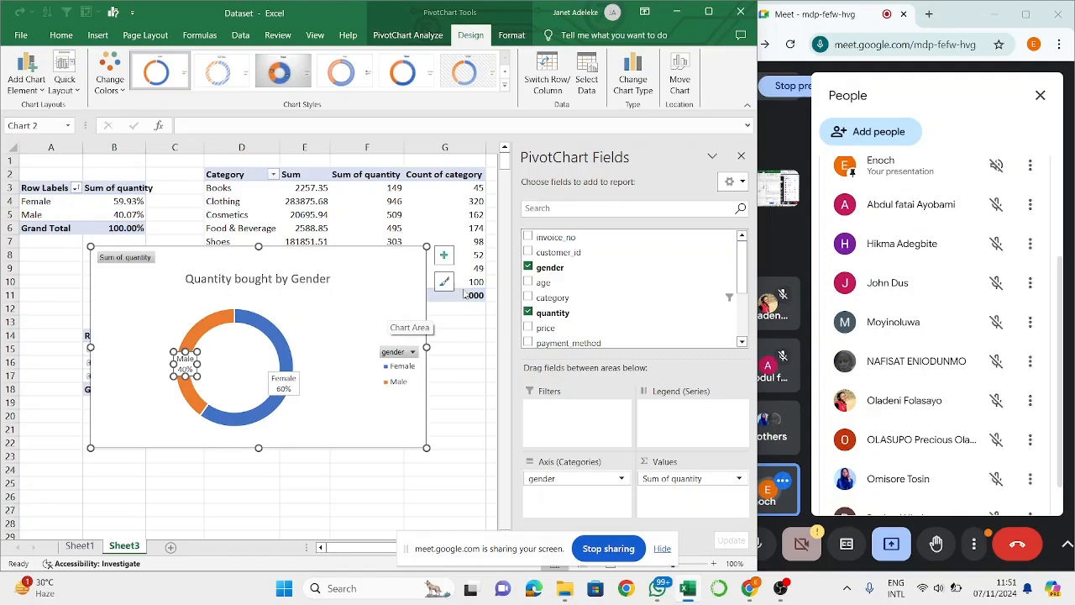
pyautogui.click(444, 281)
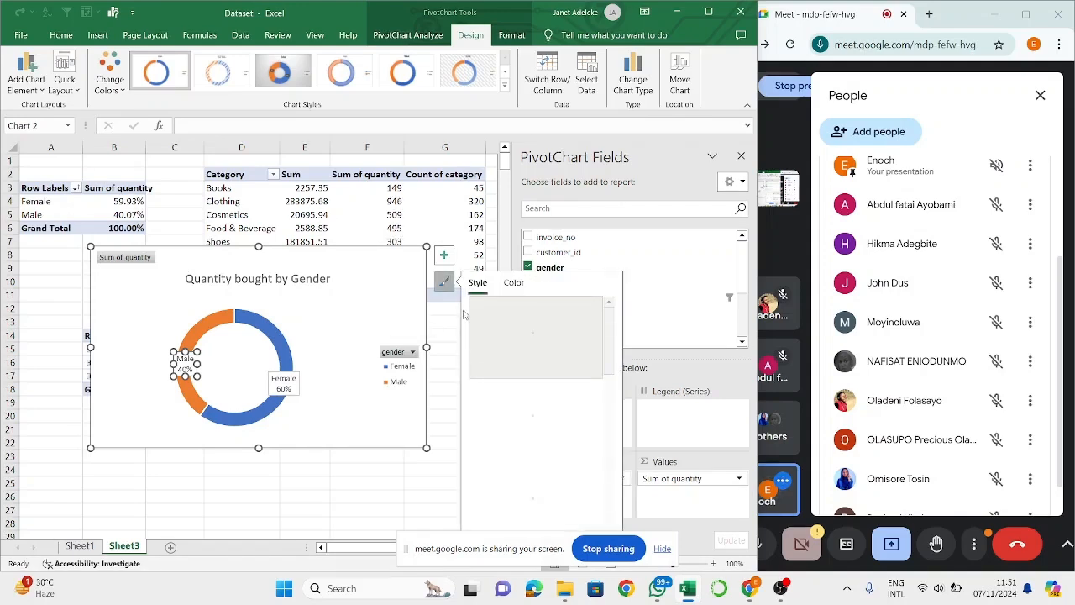
pyautogui.click(387, 317)
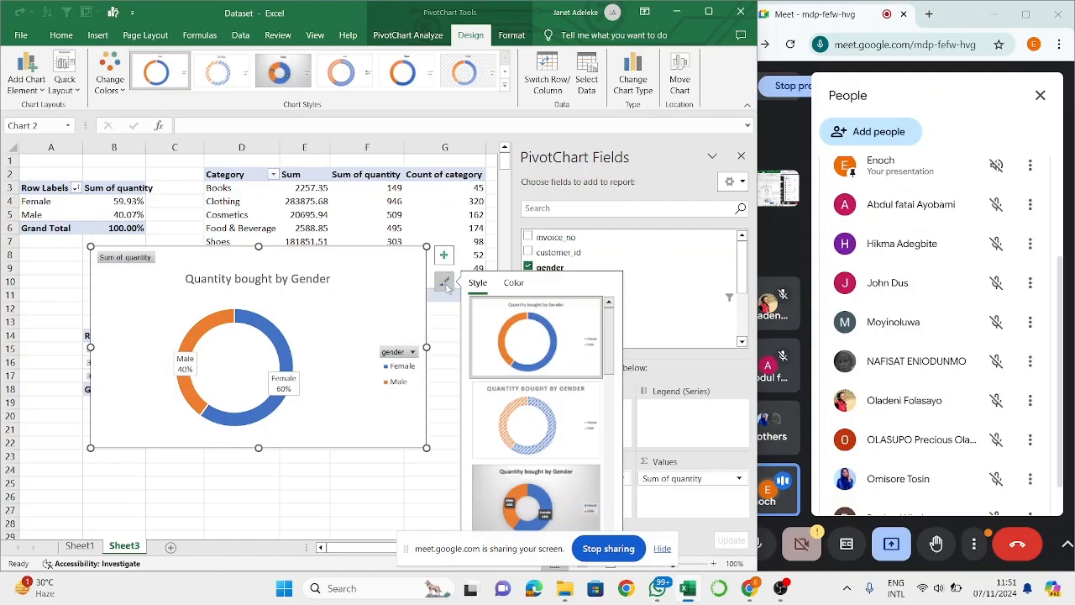
pyautogui.scroll(-3, 542, 402)
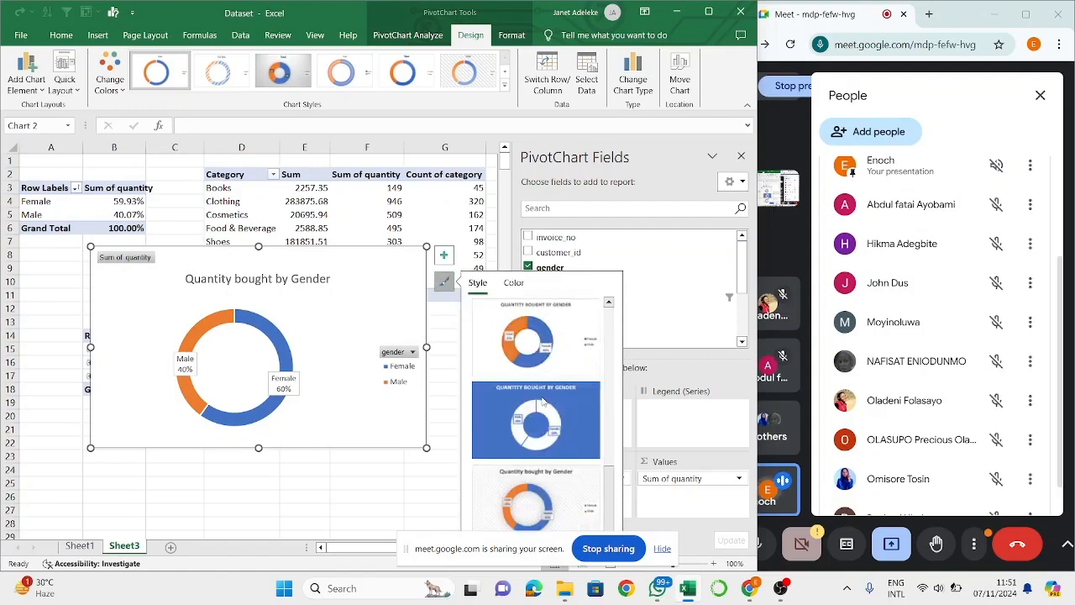
pyautogui.scroll(3, 542, 401)
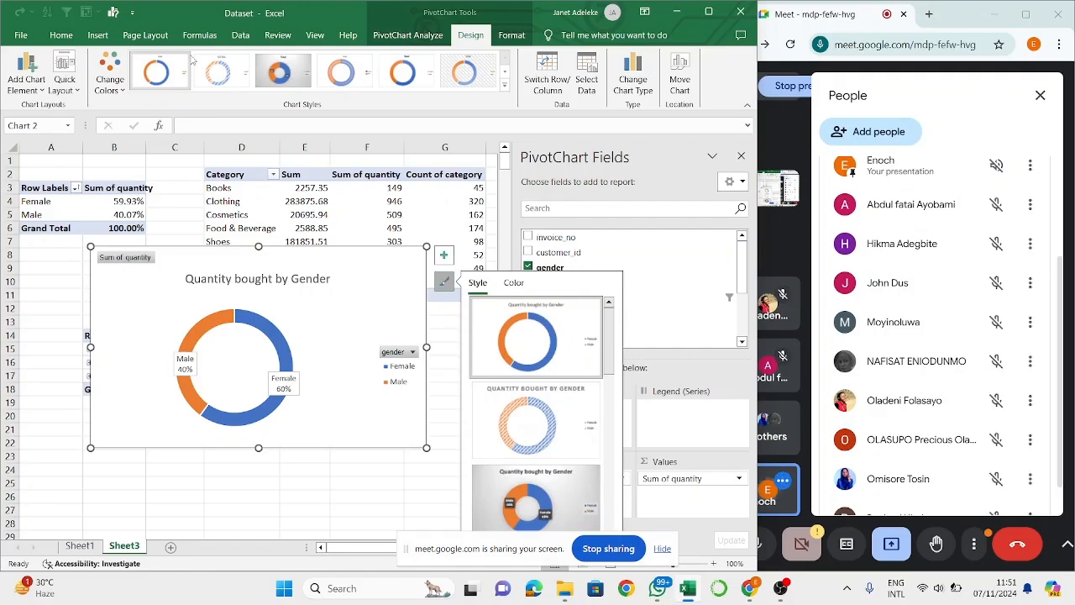
pyautogui.click(442, 254)
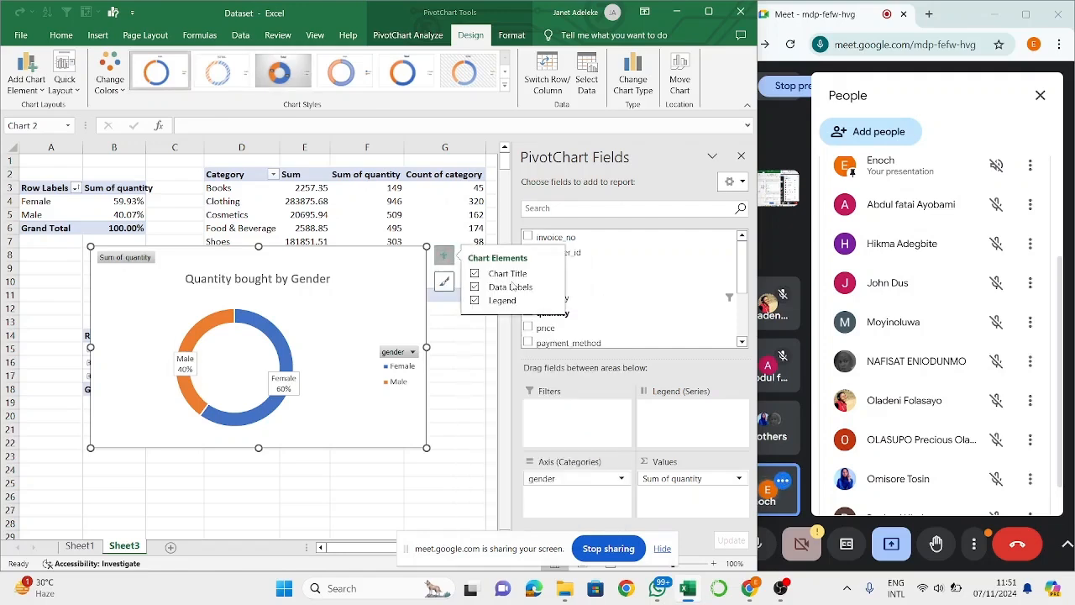
pyautogui.click(478, 372)
# - Insert a 2-D clustered column chart from the category PivotTable on Sheet3
pyautogui.click(446, 219)
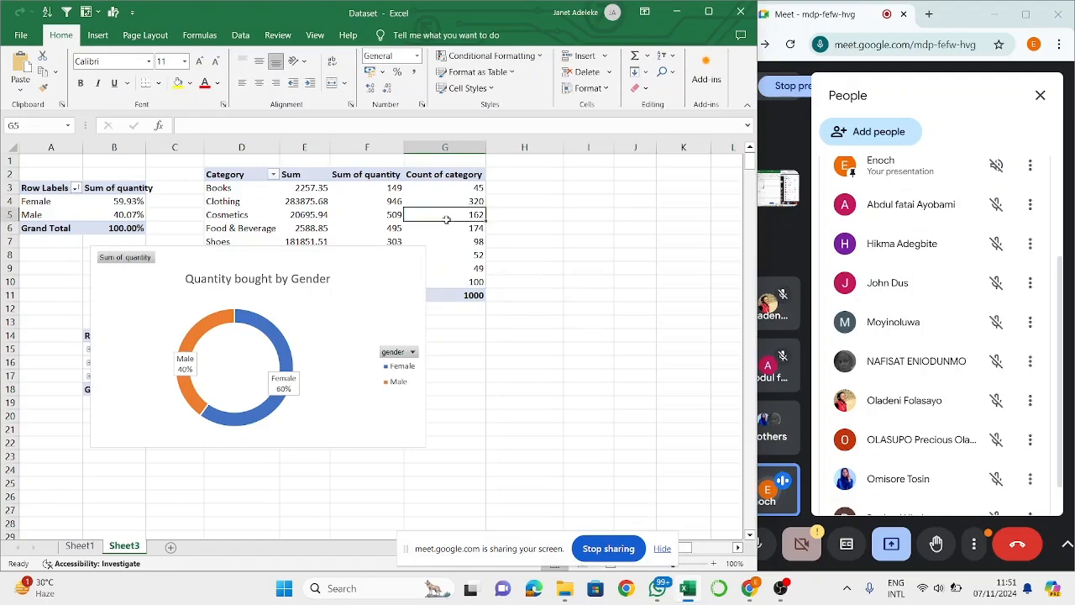
pyautogui.click(335, 210)
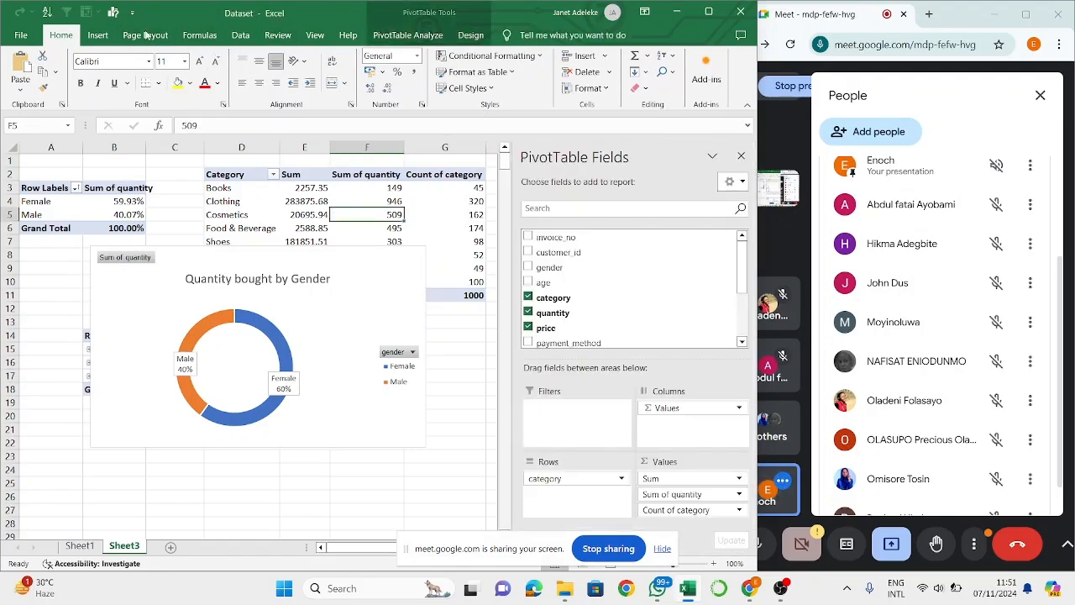
pyautogui.click(97, 34)
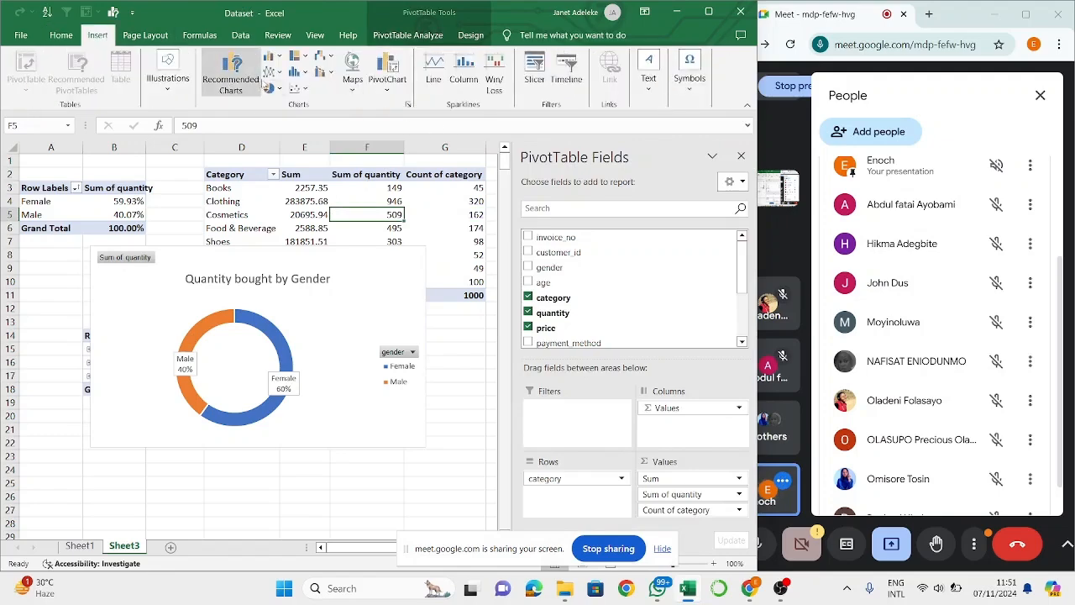
pyautogui.click(271, 56)
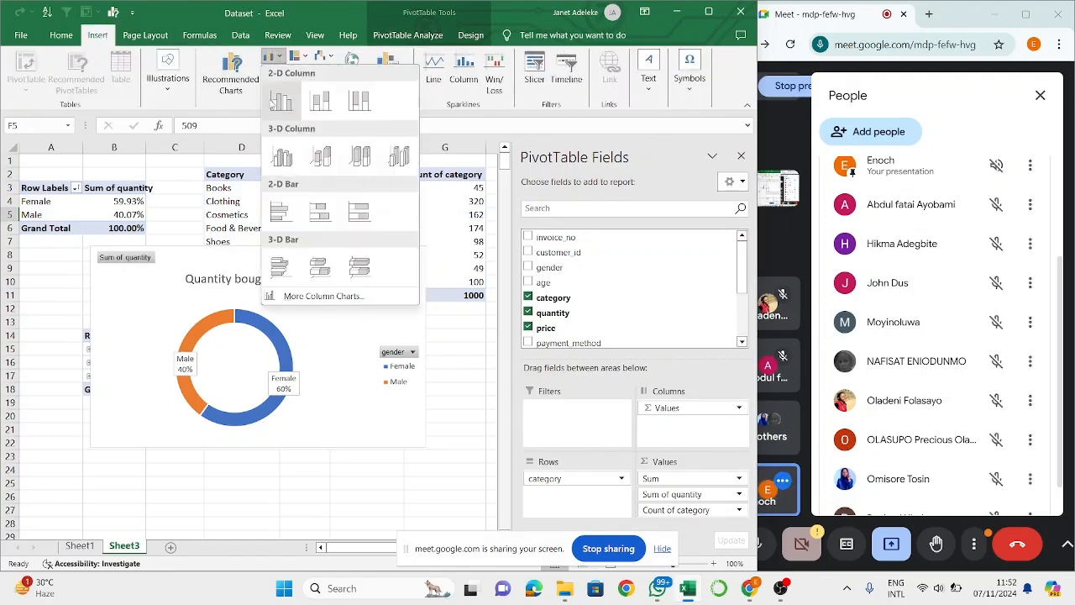
pyautogui.click(284, 101)
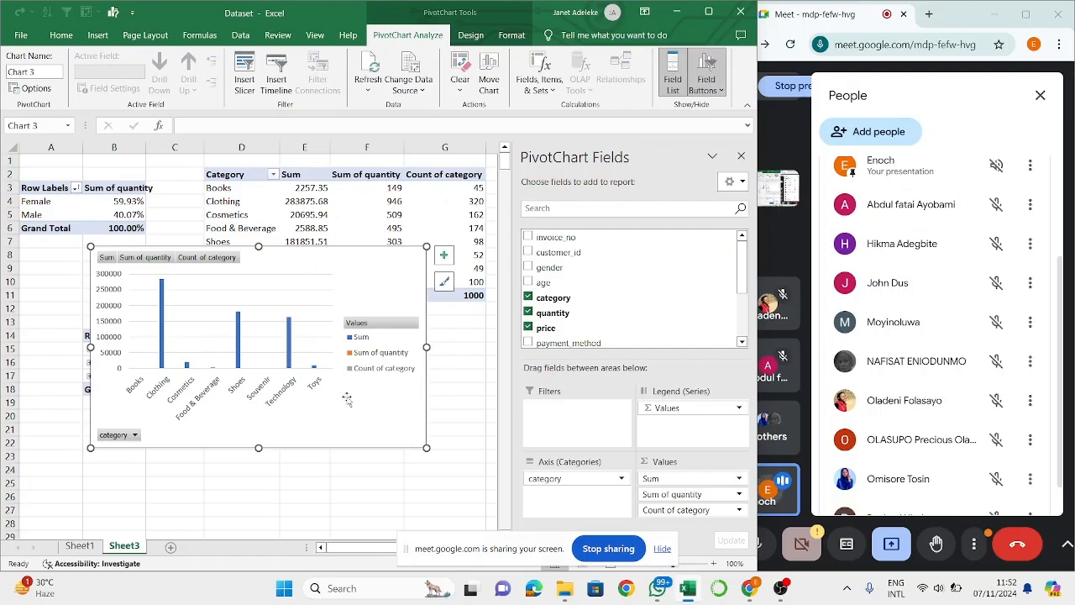
# - Remove the Sum of quantity and Count of category fields from the category PivotTable so only Sum is charted
pyautogui.click(305, 202)
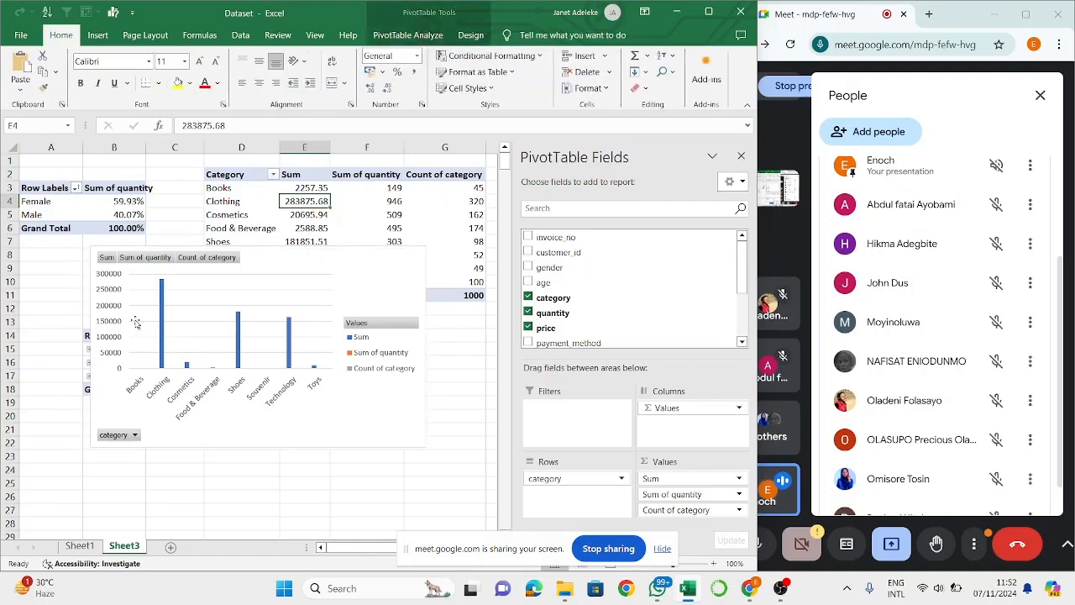
pyautogui.click(376, 187)
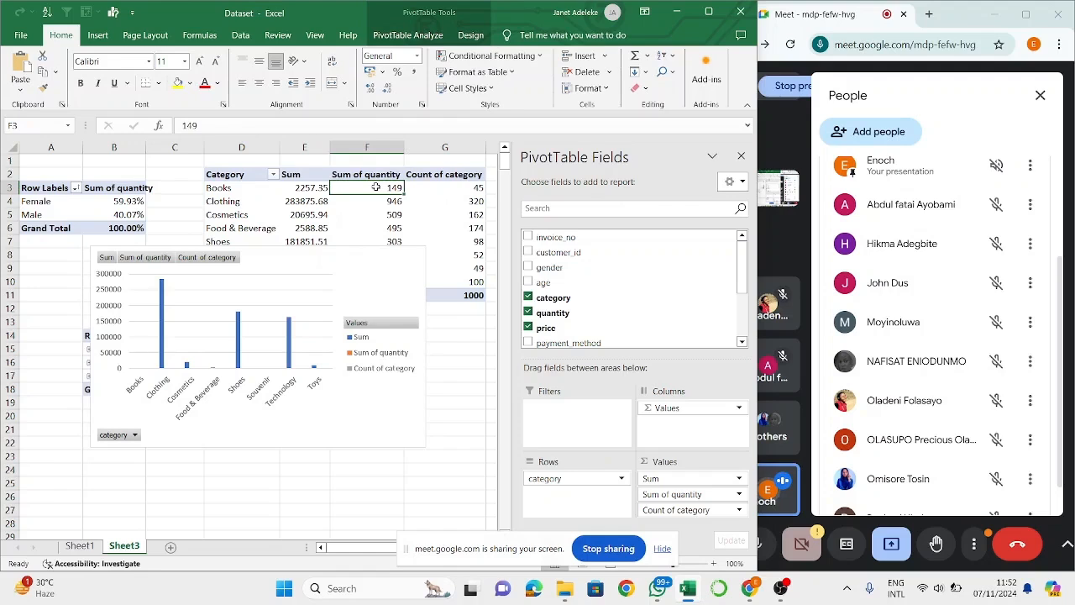
pyautogui.rightClick(378, 187)
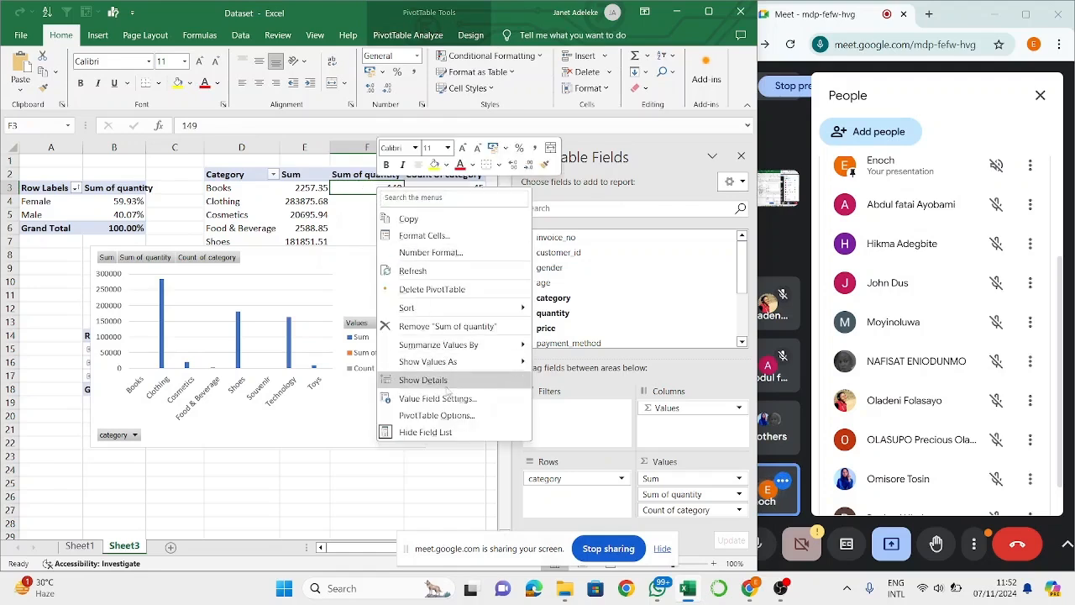
pyautogui.click(454, 328)
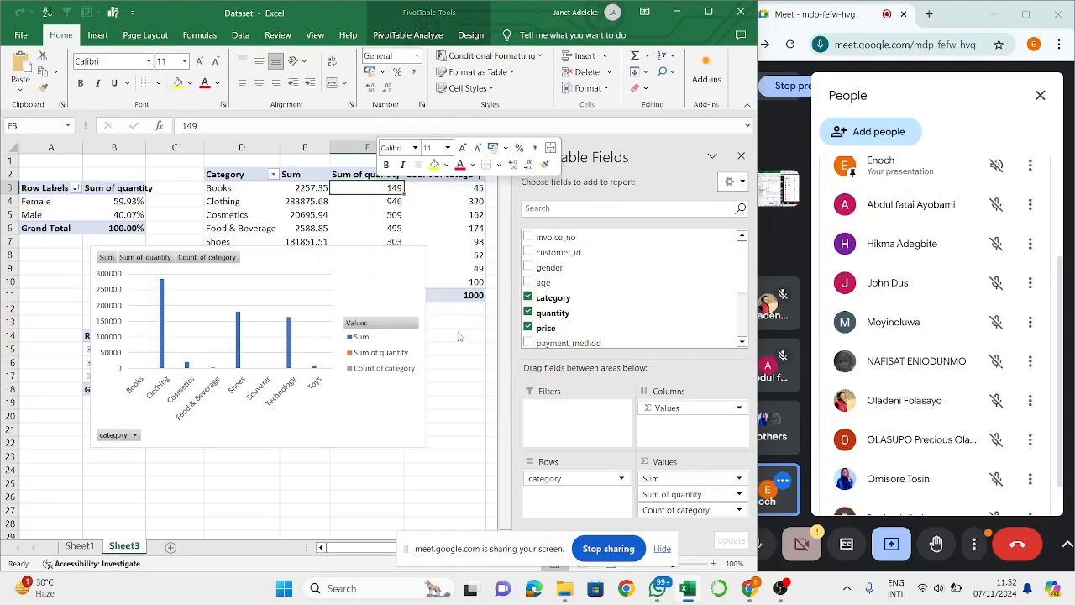
pyautogui.rightClick(391, 177)
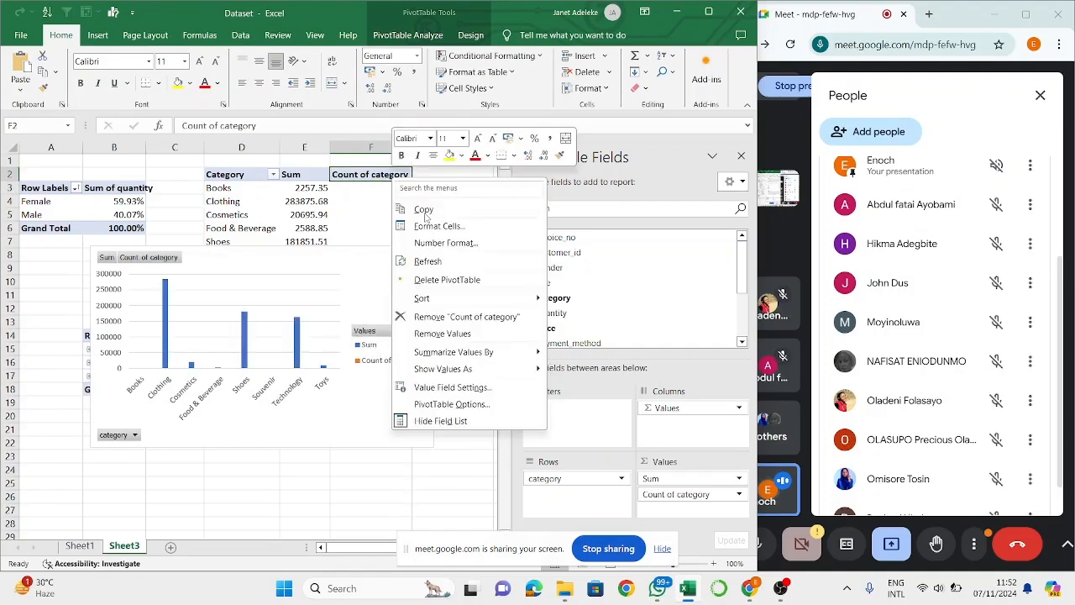
pyautogui.click(456, 318)
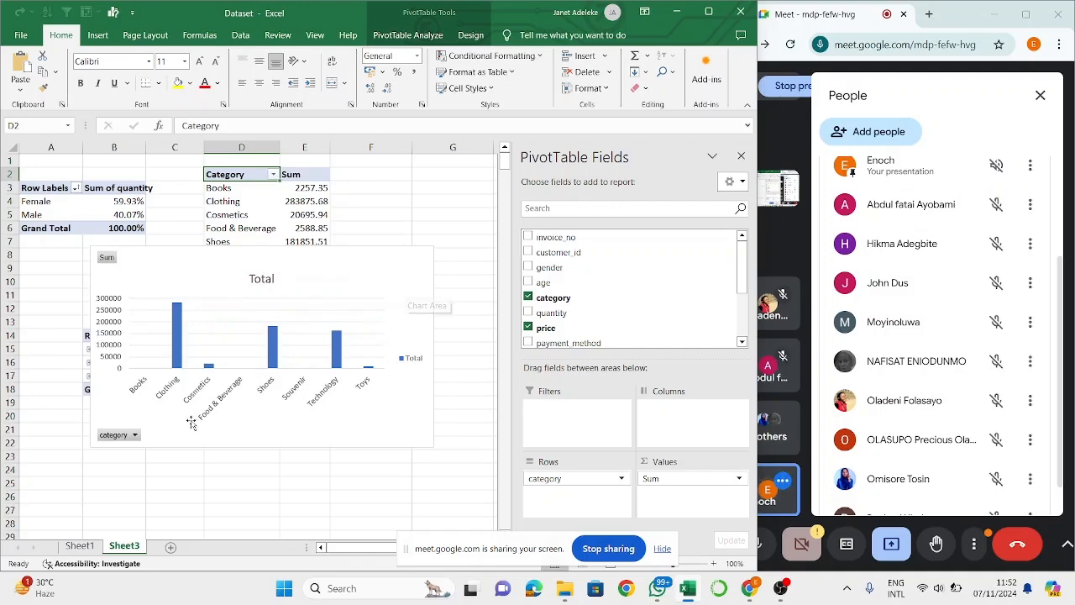
# - Enlarge the category column chart vertically so it spans from row 1 to about row 26
pyautogui.click(377, 268)
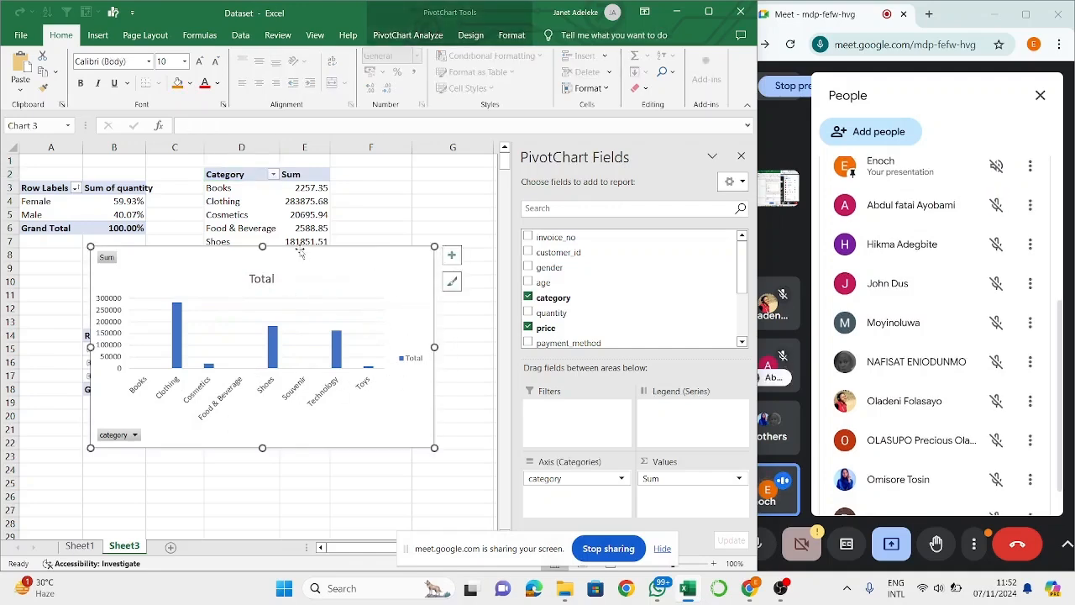
pyautogui.moveTo(262, 246); pyautogui.dragTo(262, 156)
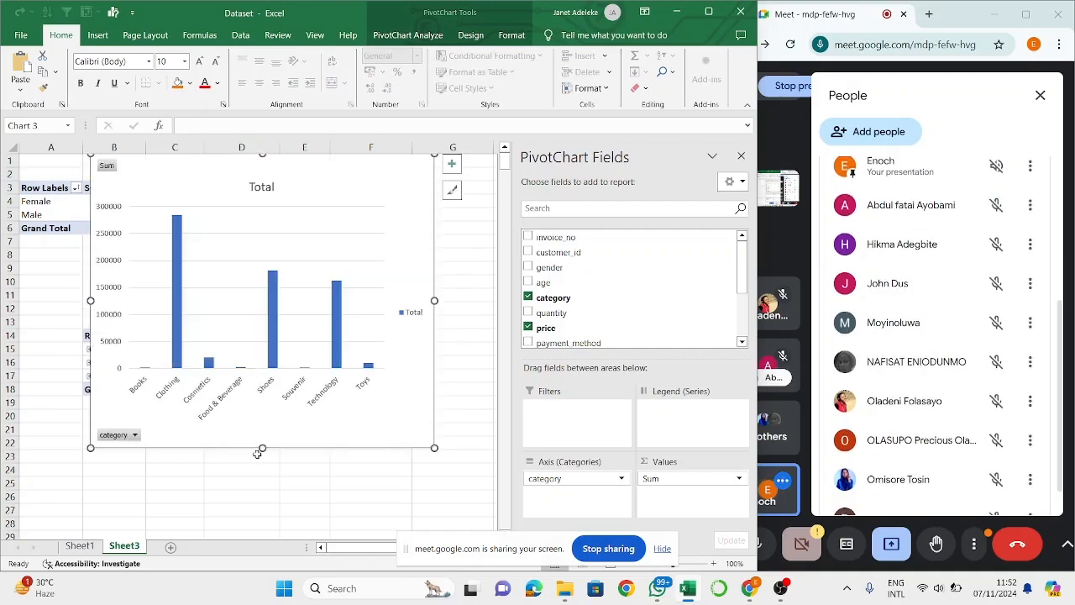
pyautogui.moveTo(262, 447); pyautogui.dragTo(261, 514)
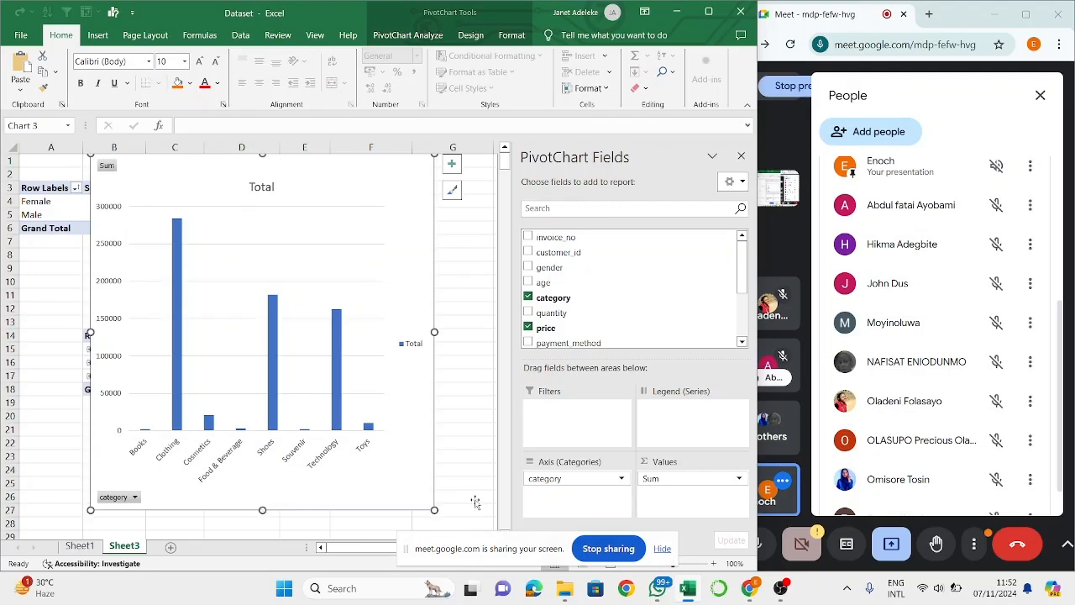
# - Close the People panel and dismiss the raised-hand notification in Google Meet, and return to the column chart in Excel
pyautogui.click(1043, 98)
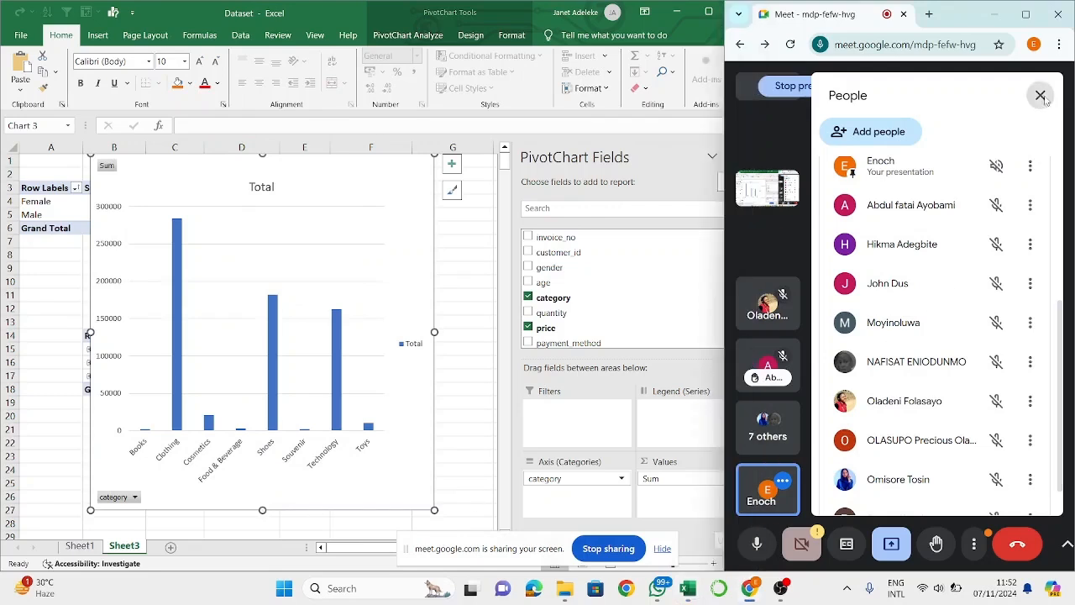
pyautogui.click(1042, 97)
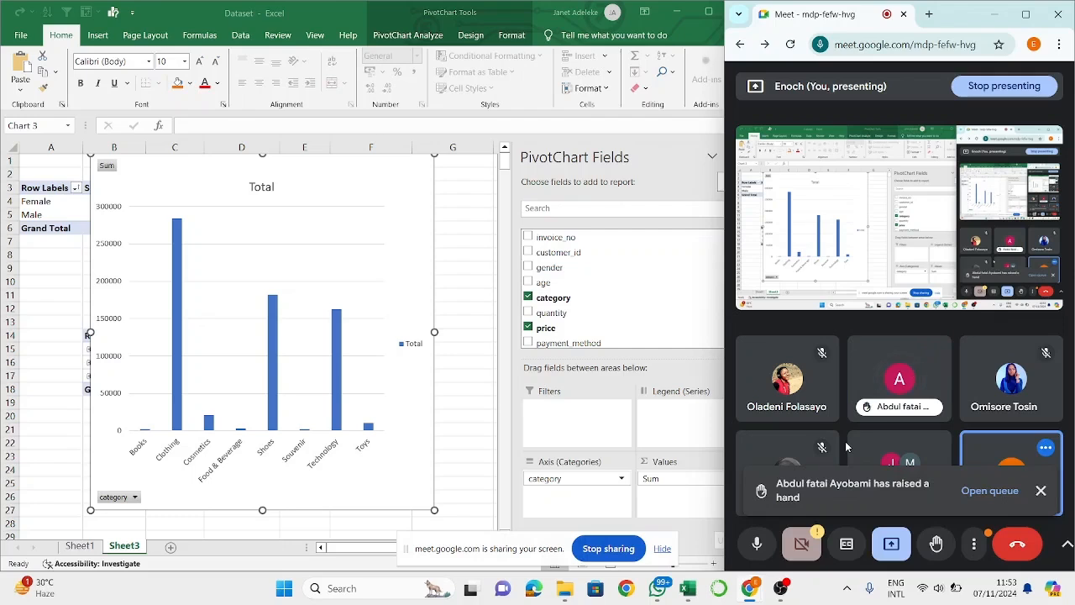
pyautogui.click(1040, 496)
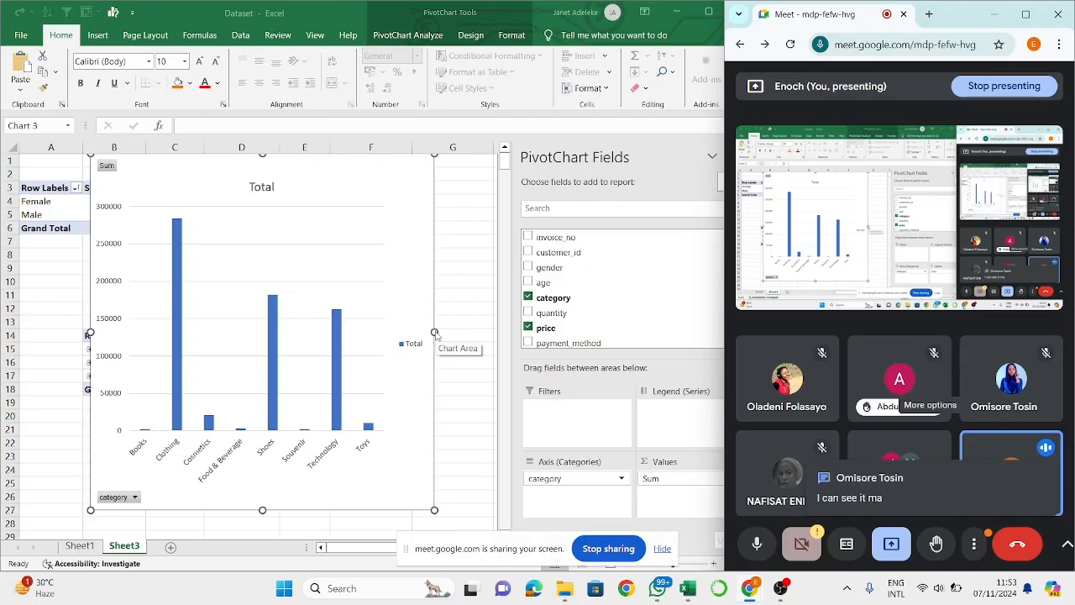
pyautogui.click(428, 183)
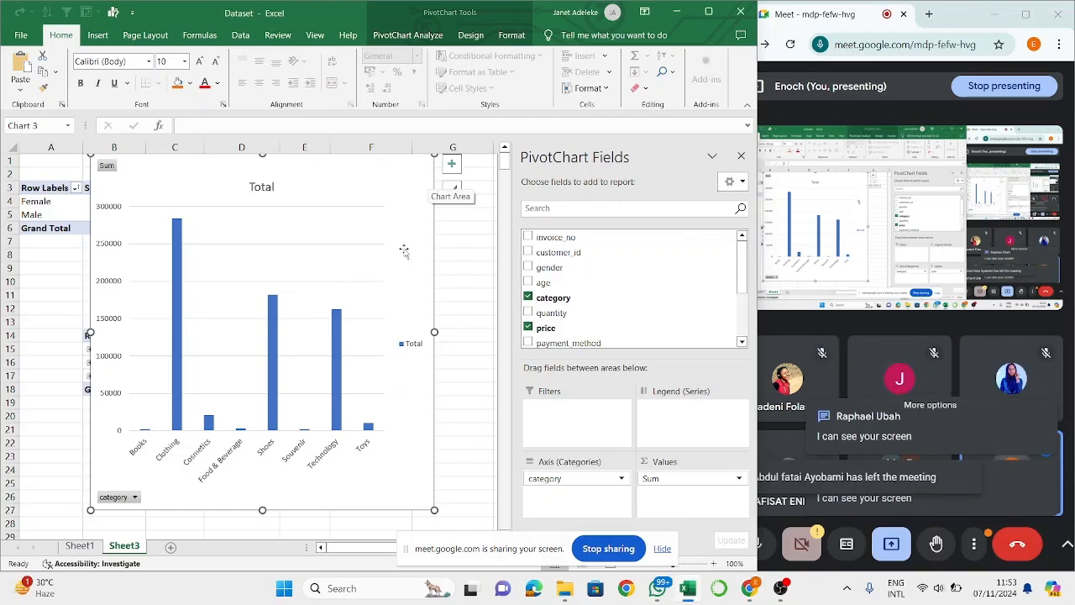
pyautogui.scroll(-7, 403, 248)
pyautogui.scroll(7, 403, 248)
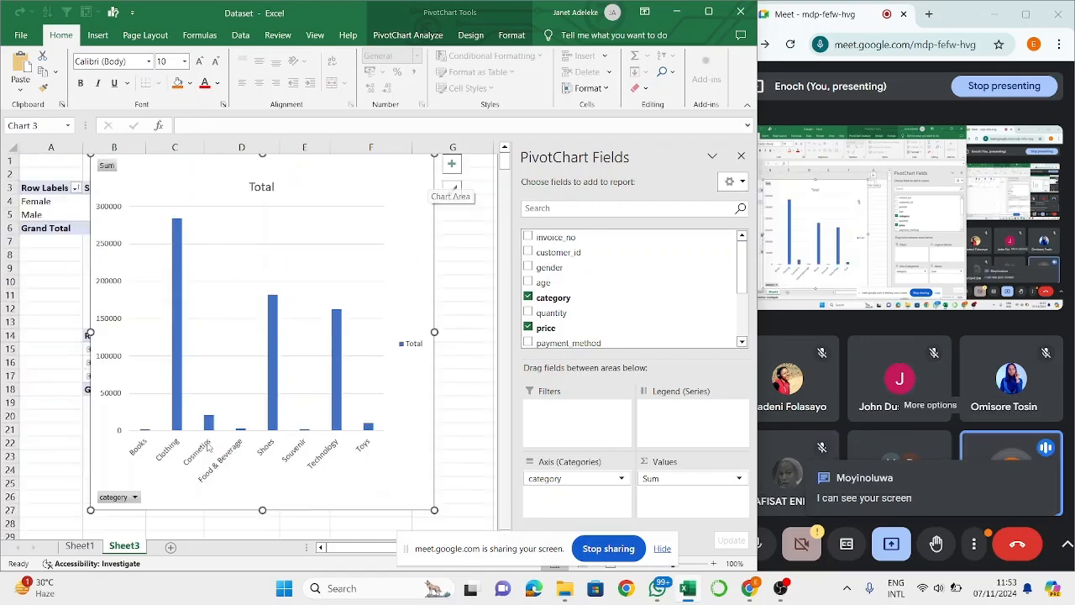
# - Try to insert a recommended chart from the gender and quantity columns of the dataset on Sheet1
pyautogui.click(80, 546)
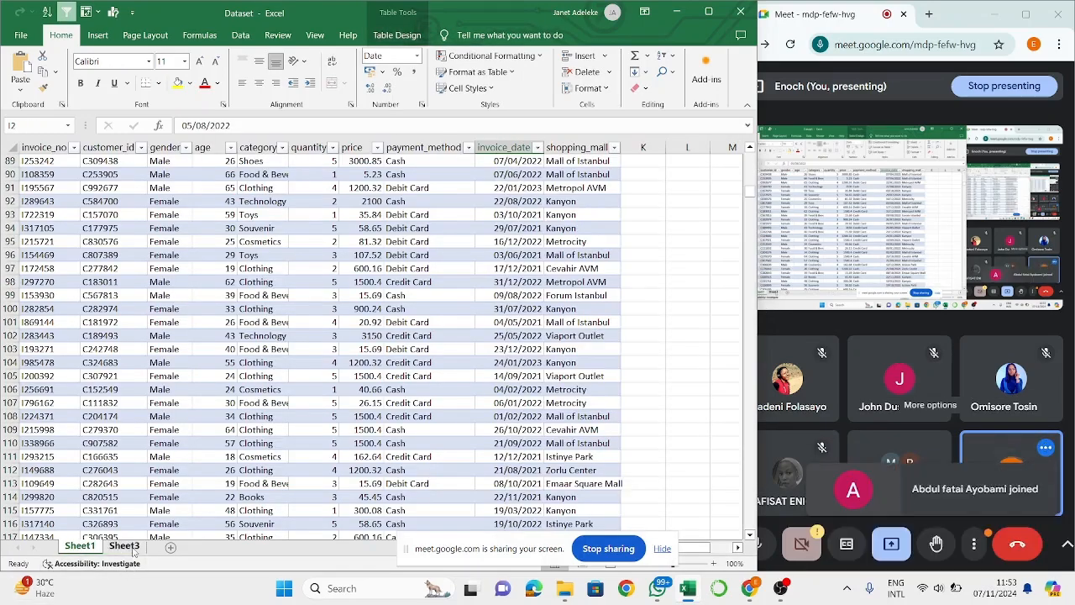
pyautogui.click(170, 362)
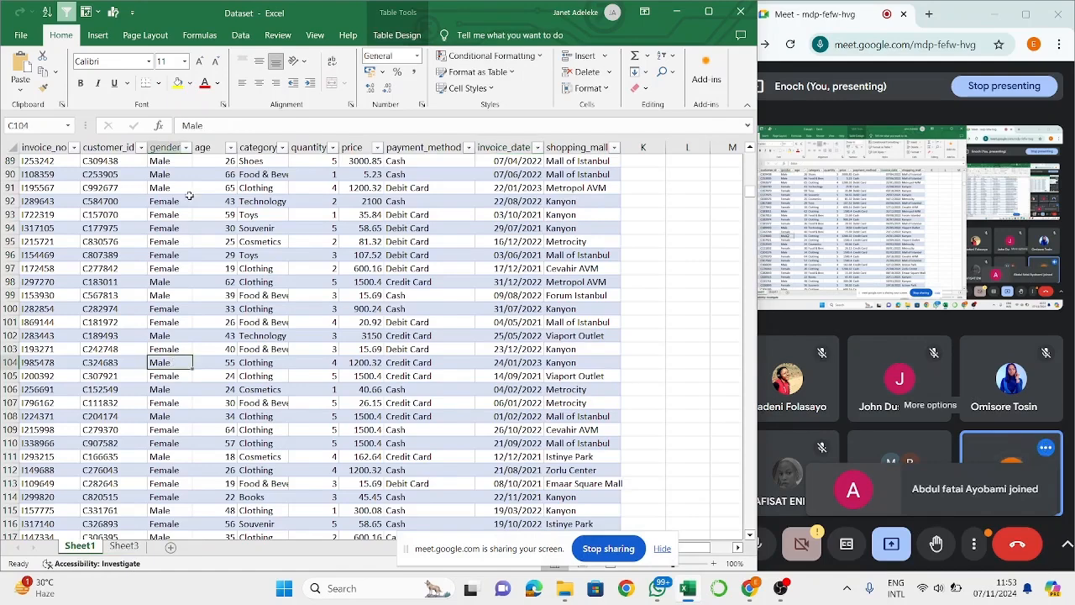
pyautogui.click(170, 140)
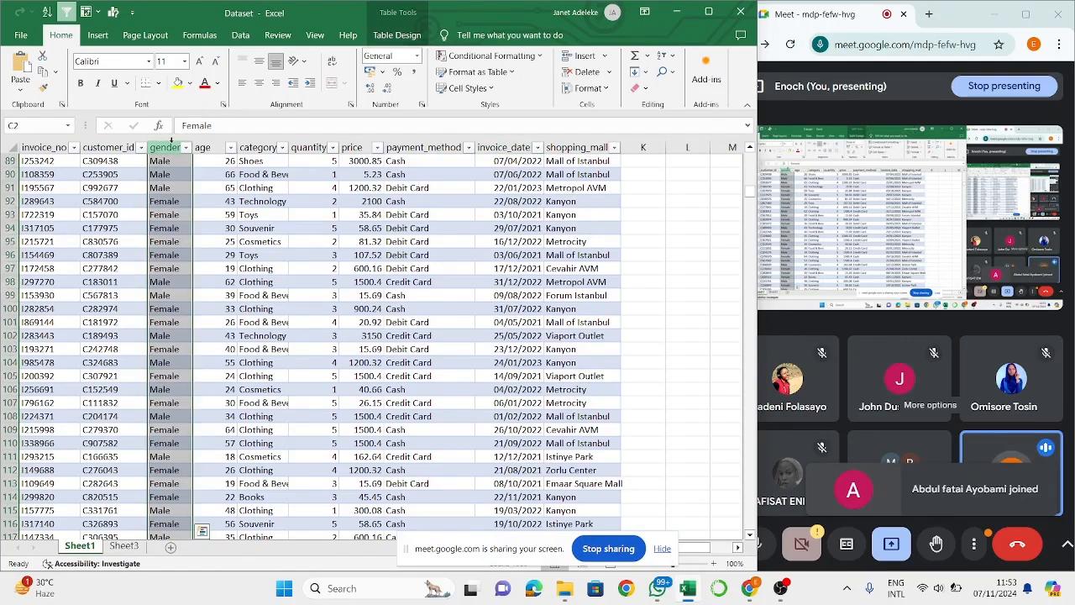
pyautogui.click(219, 224)
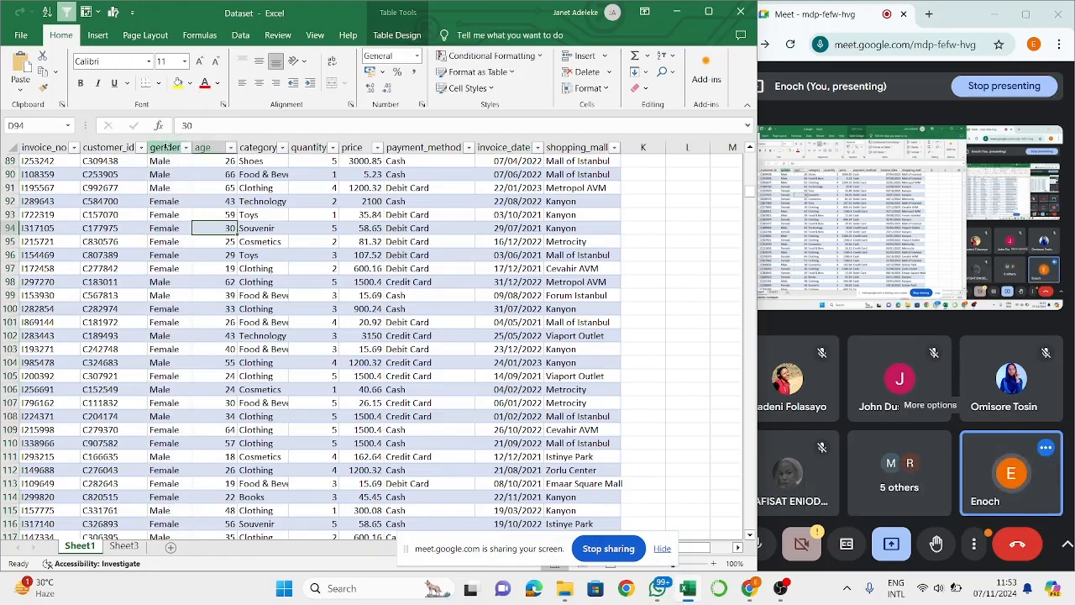
pyautogui.click(166, 142)
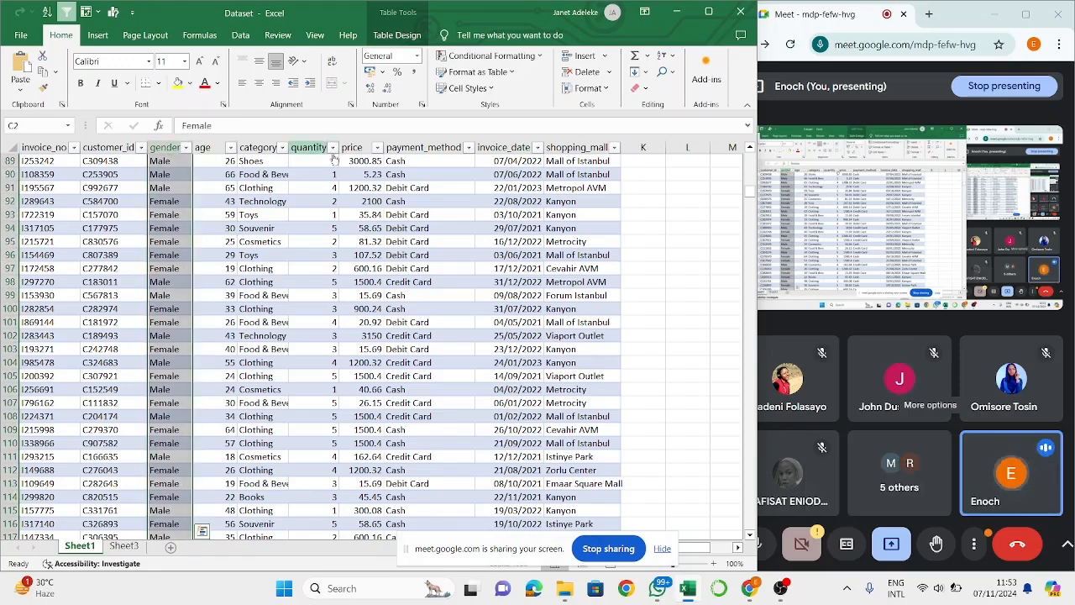
pyautogui.keyDown('ctrl'); pyautogui.click(316, 144); pyautogui.keyUp('ctrl')
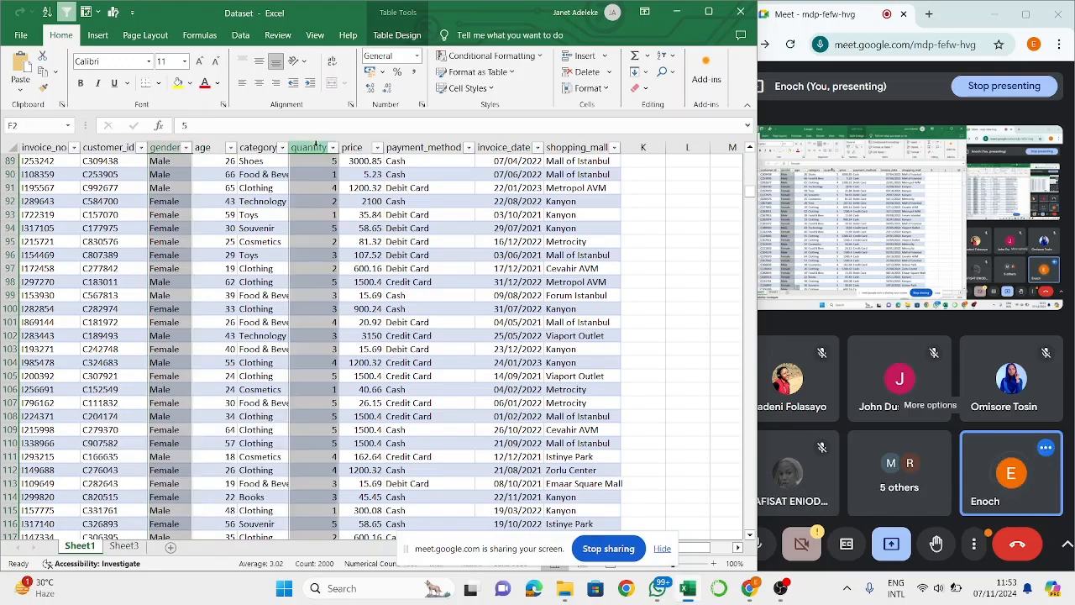
pyautogui.keyDown('ctrl'); pyautogui.click(241, 244); pyautogui.keyUp('ctrl')
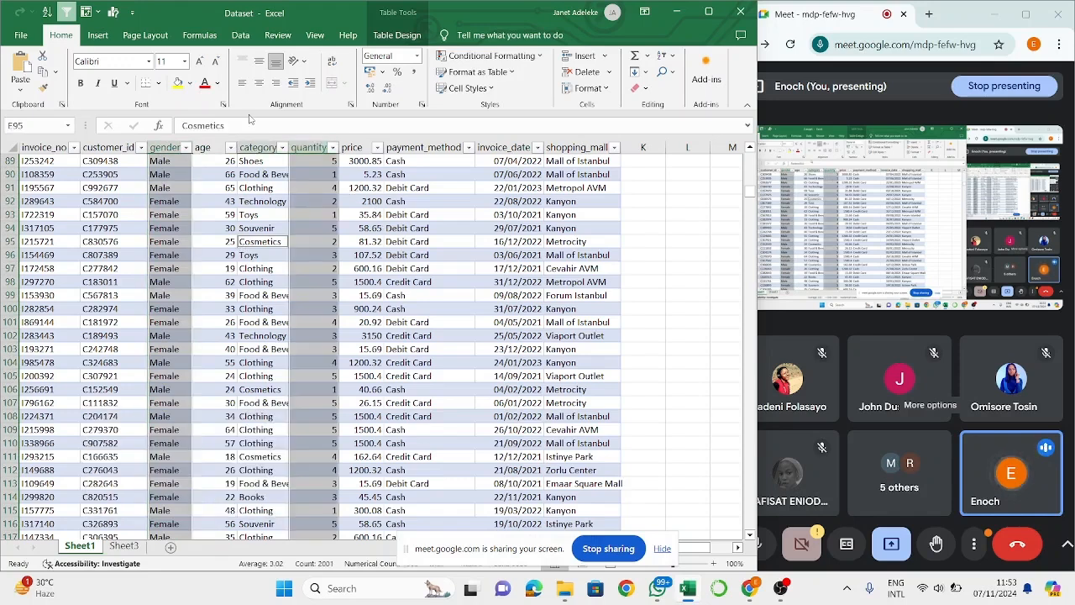
pyautogui.click(98, 35)
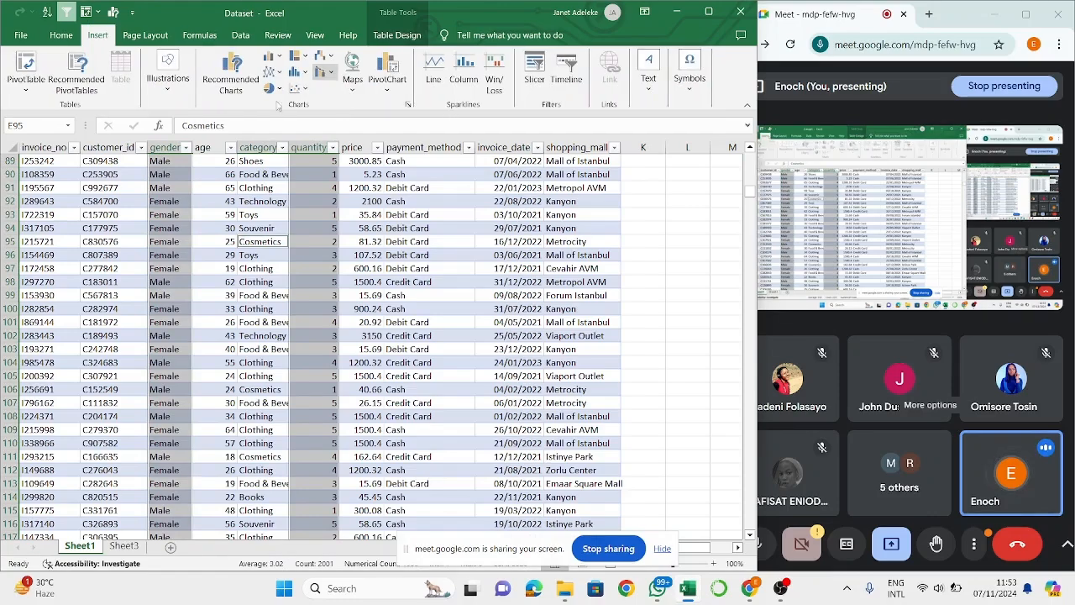
pyautogui.click(231, 67)
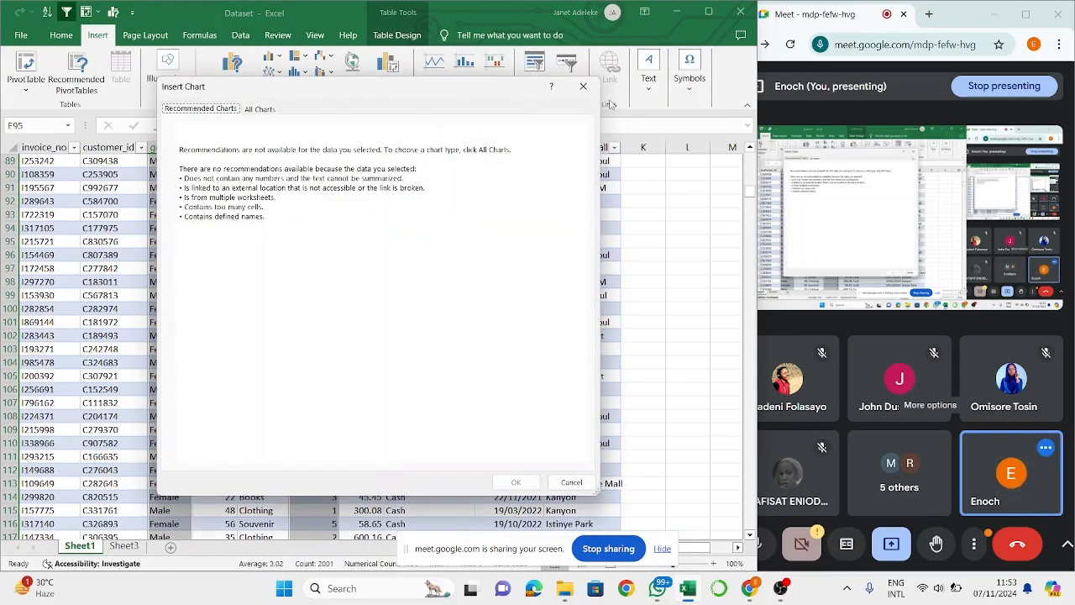
pyautogui.click(584, 88)
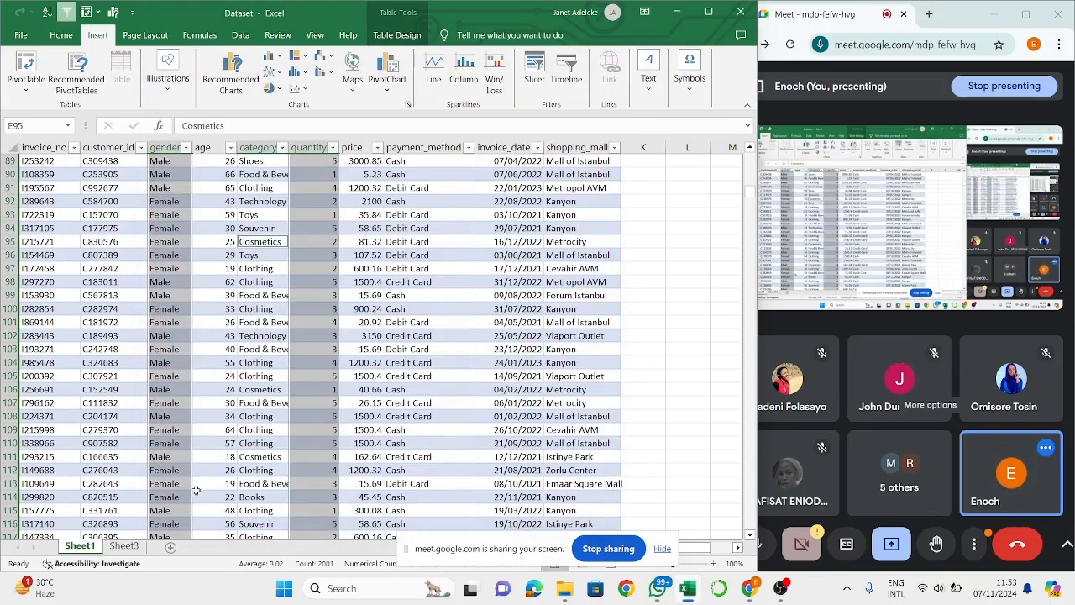
# - Move the category column chart on Sheet3 down so that its upper edge sits at about row 6
pyautogui.click(124, 546)
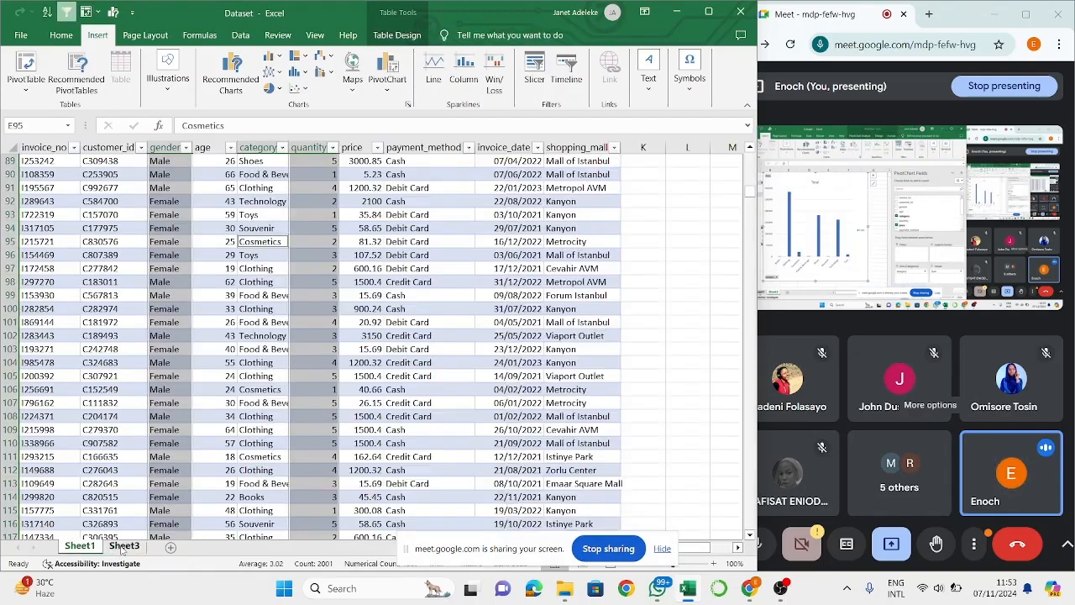
pyautogui.click(123, 546)
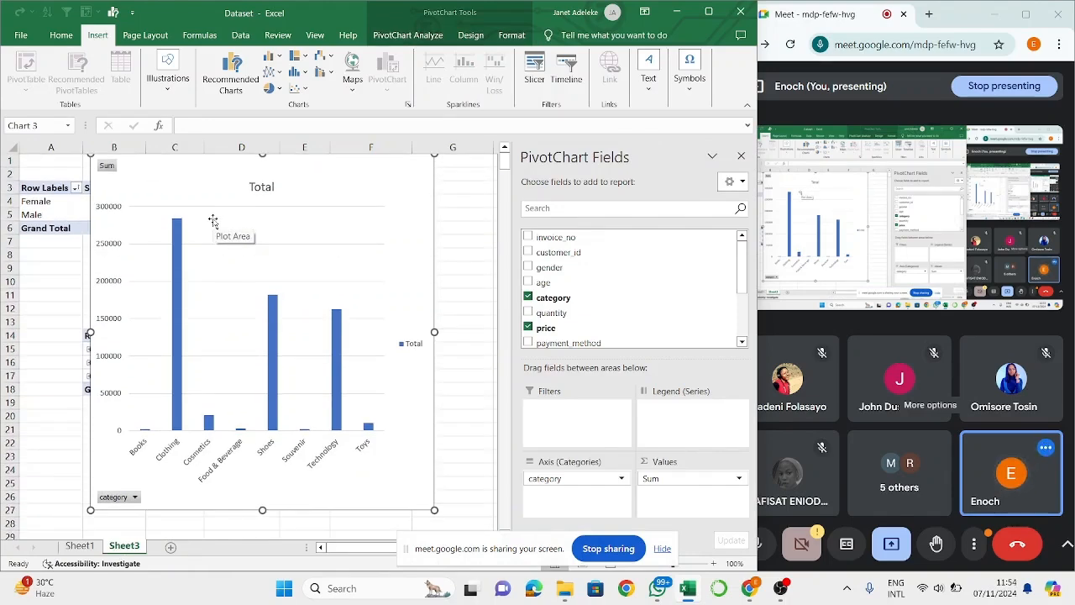
pyautogui.click(392, 199)
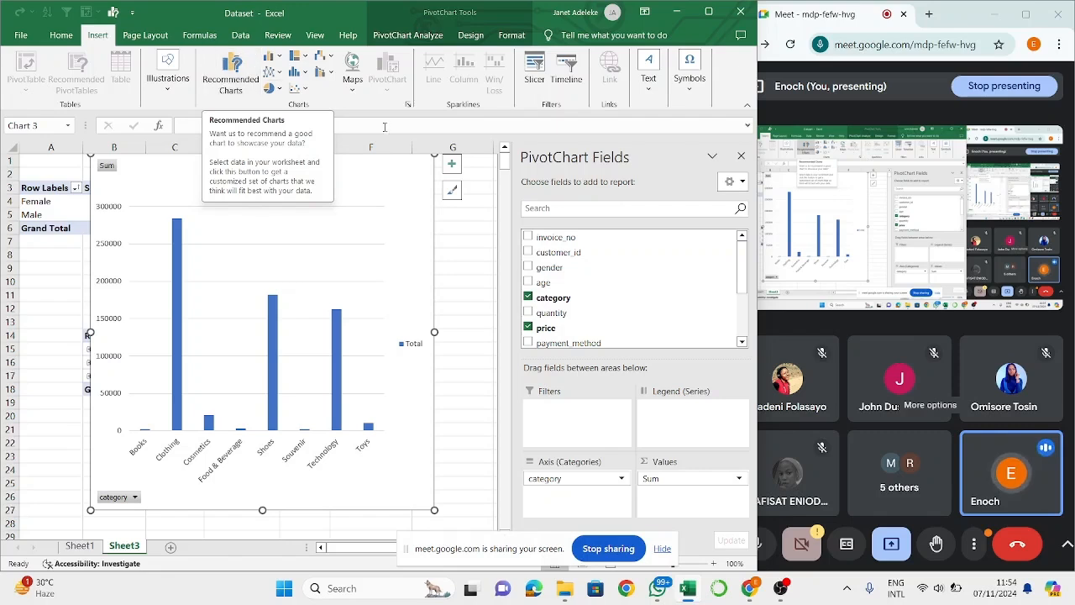
pyautogui.moveTo(394, 207); pyautogui.dragTo(398, 362)
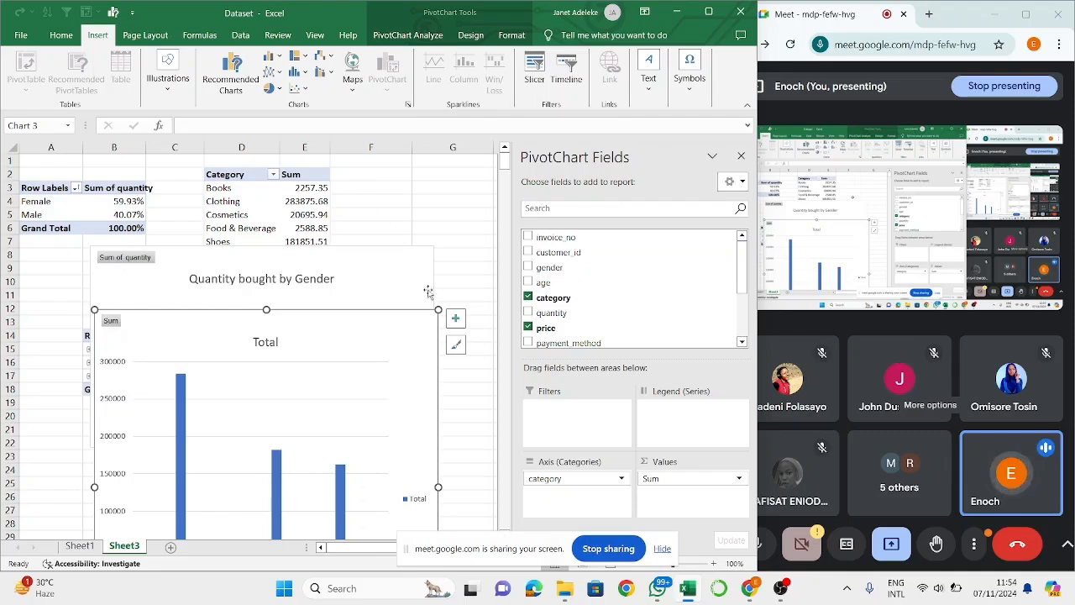
pyautogui.moveTo(372, 338); pyautogui.dragTo(385, 243)
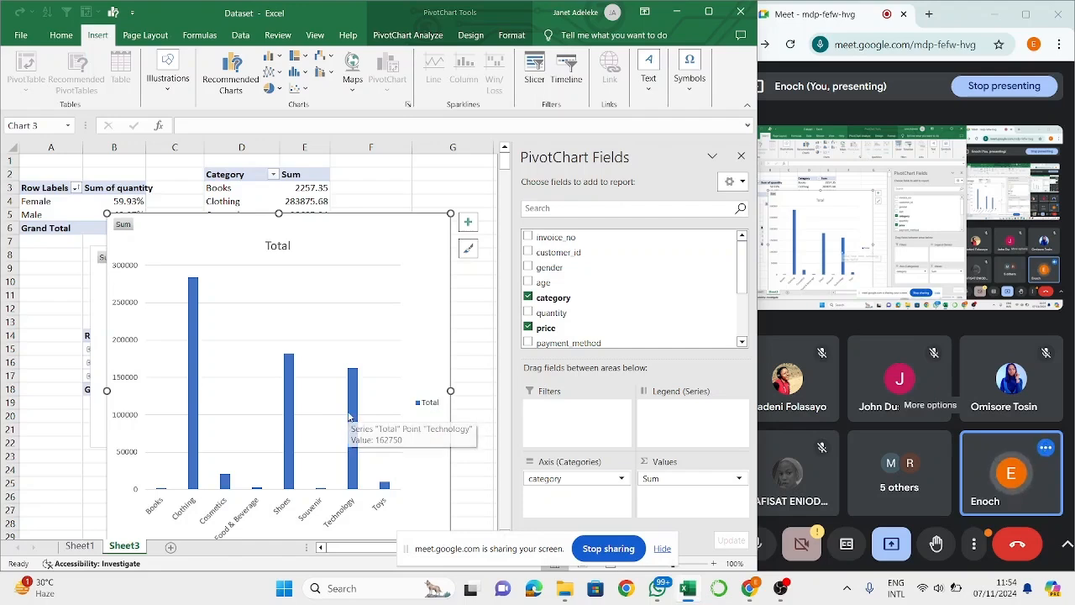
# - Add data labels to the Total series of the category column chart
pyautogui.moveTo(283, 419)
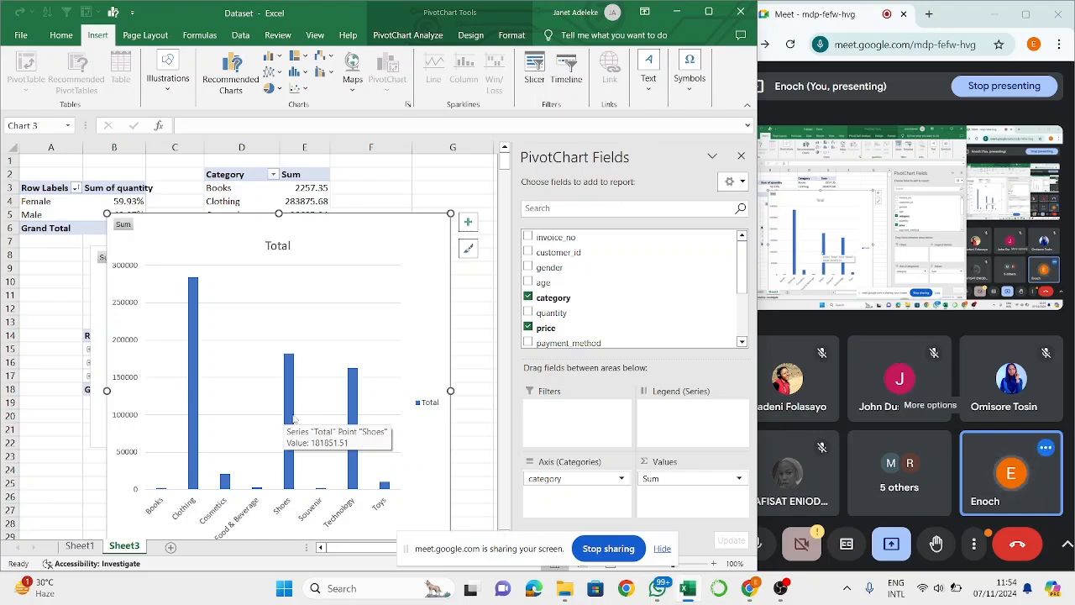
pyautogui.click(430, 403)
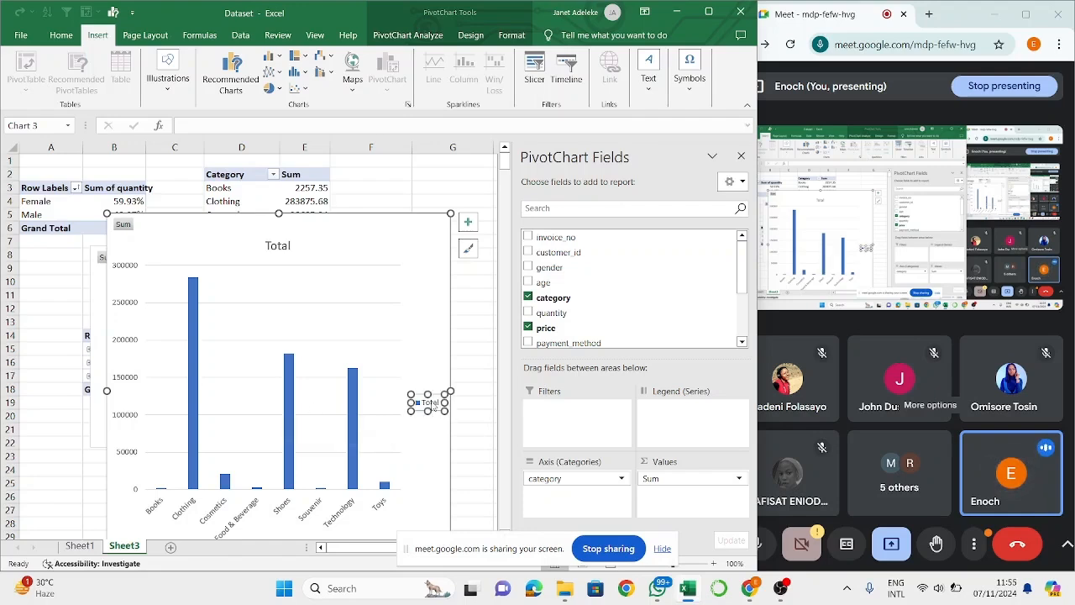
pyautogui.click(358, 418)
pyautogui.rightClick(358, 419)
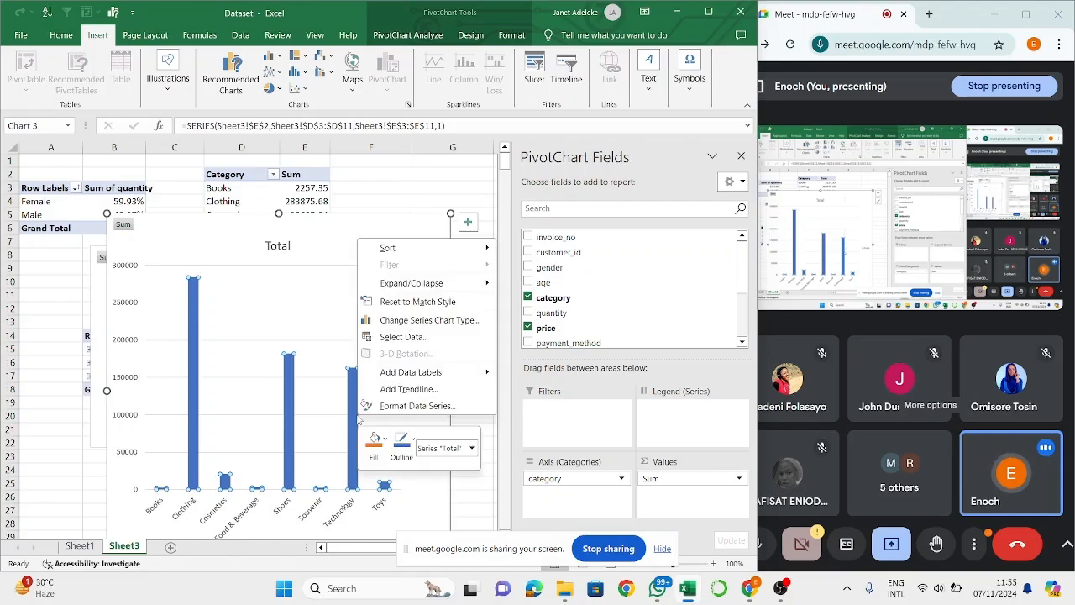
pyautogui.press('Escape')
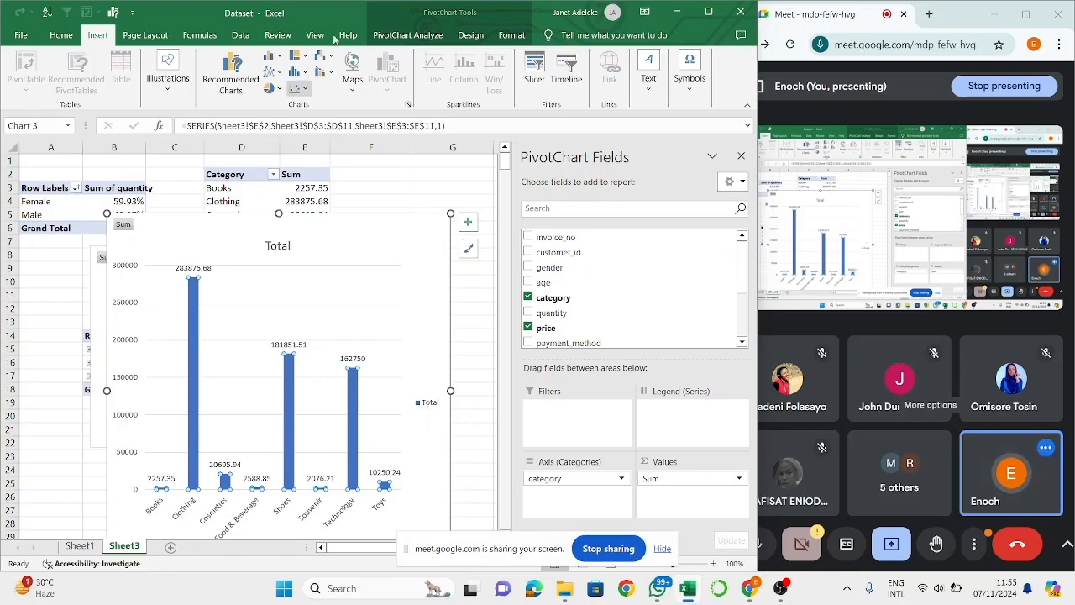
# - Review the Custom Combination chart type, the chart area commands and the PivotChart field list without changing the category chart
pyautogui.click(256, 80)
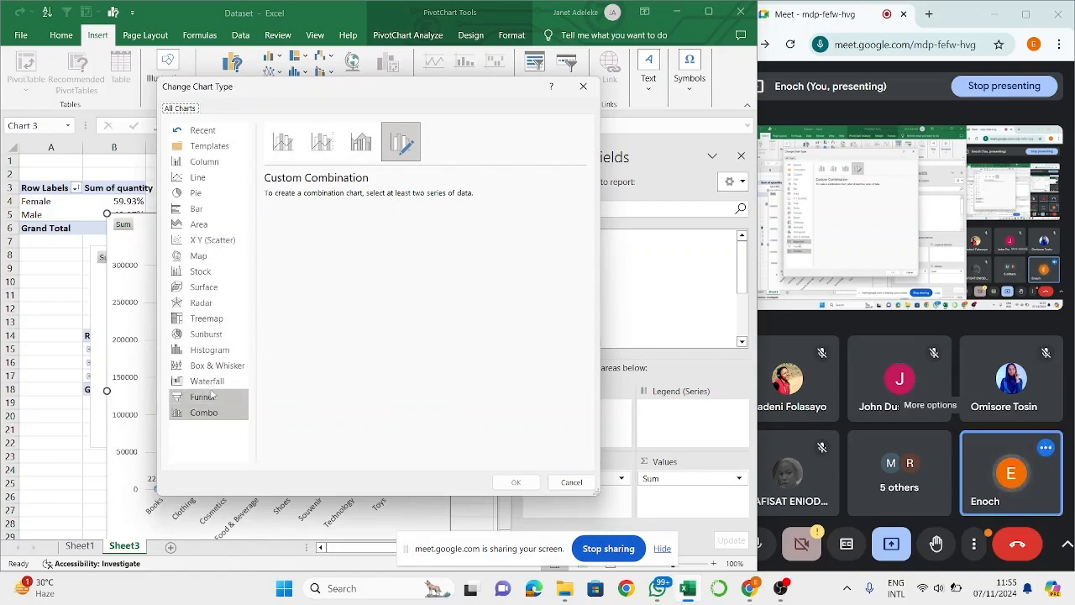
pyautogui.click(565, 483)
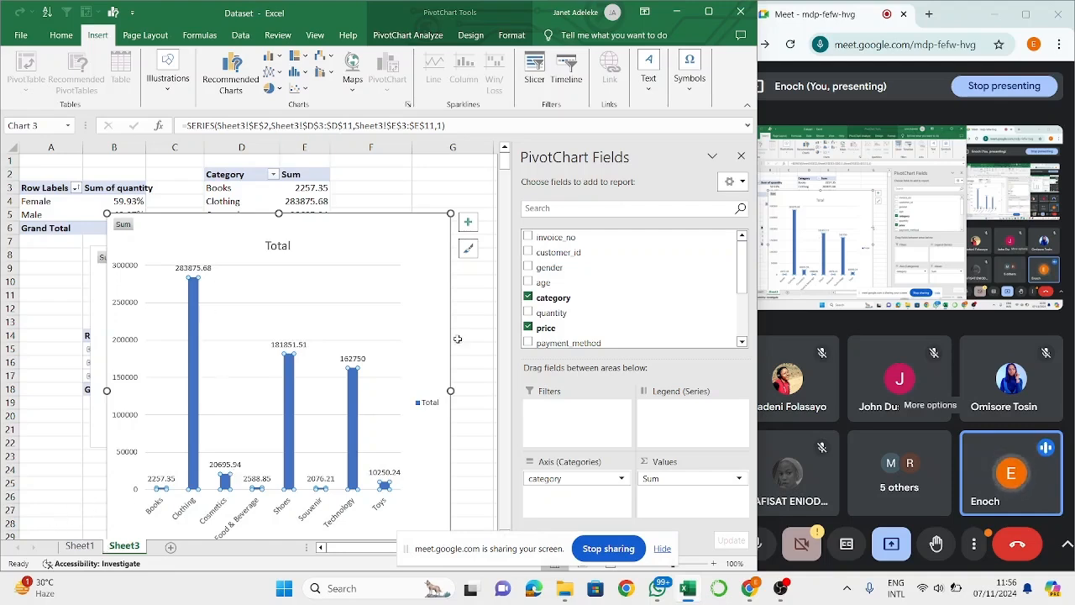
pyautogui.rightClick(427, 257)
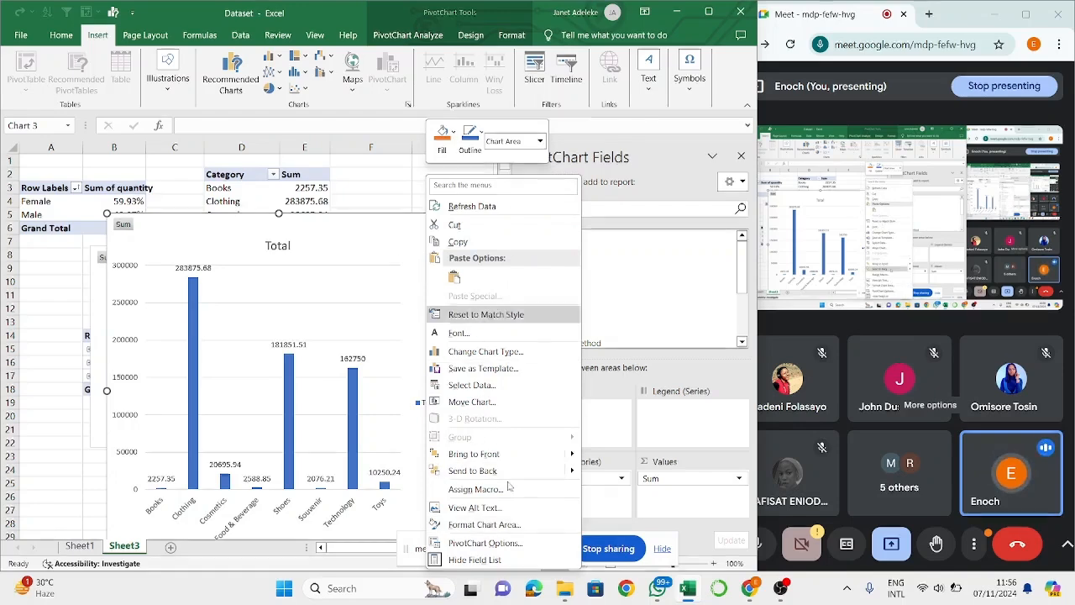
pyautogui.click(358, 223)
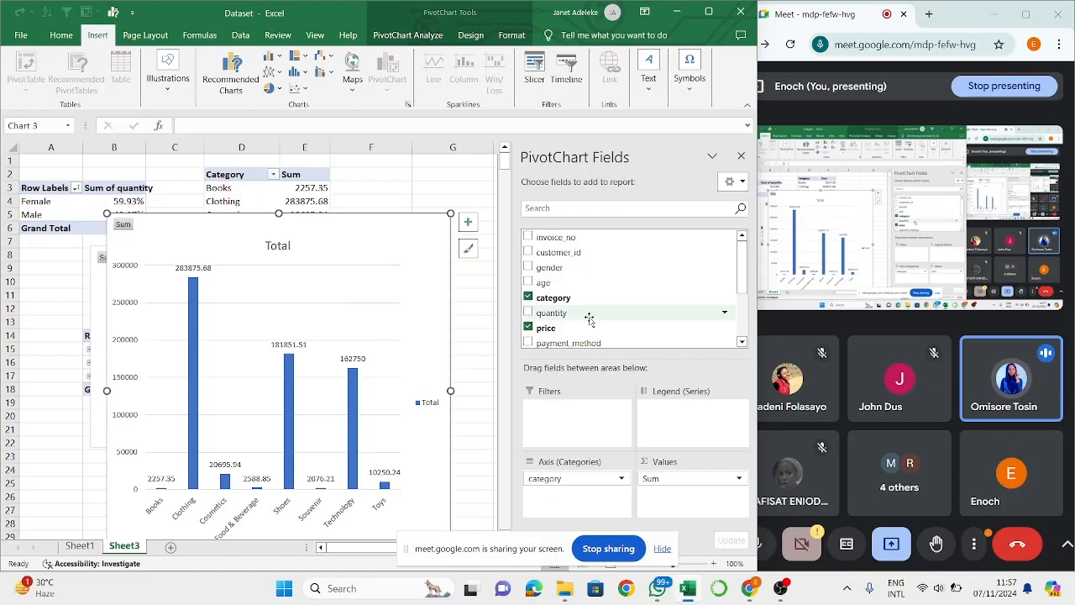
pyautogui.scroll(-2, 590, 317)
pyautogui.scroll(2, 590, 317)
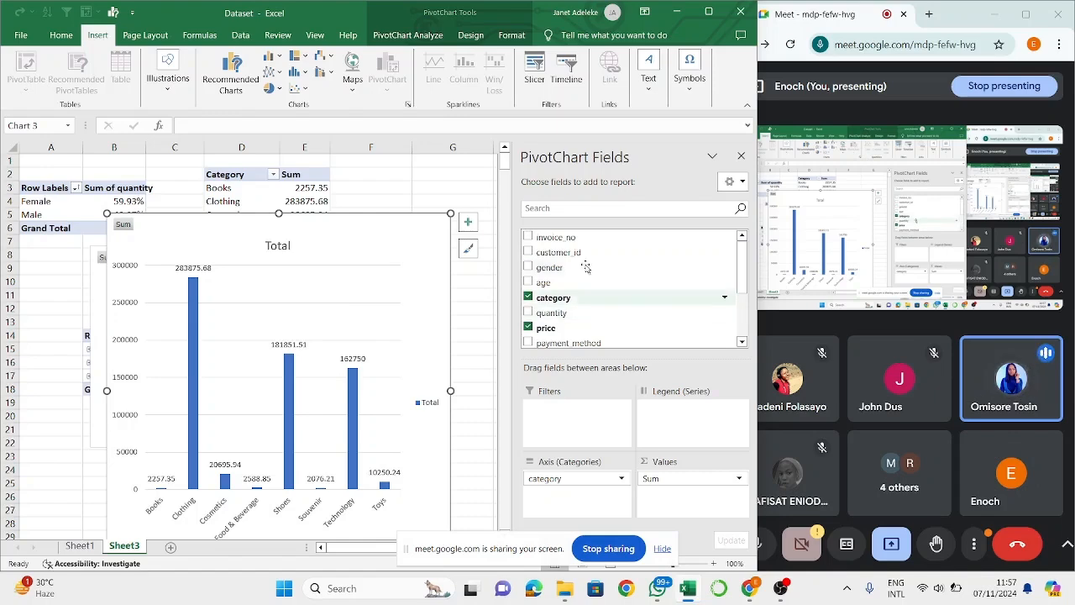
# - Examine the column filters of the dataset on Sheet1, including the invoice_no value list and the gender and age filters
pyautogui.click(94, 548)
pyautogui.scroll(15, 103, 211)
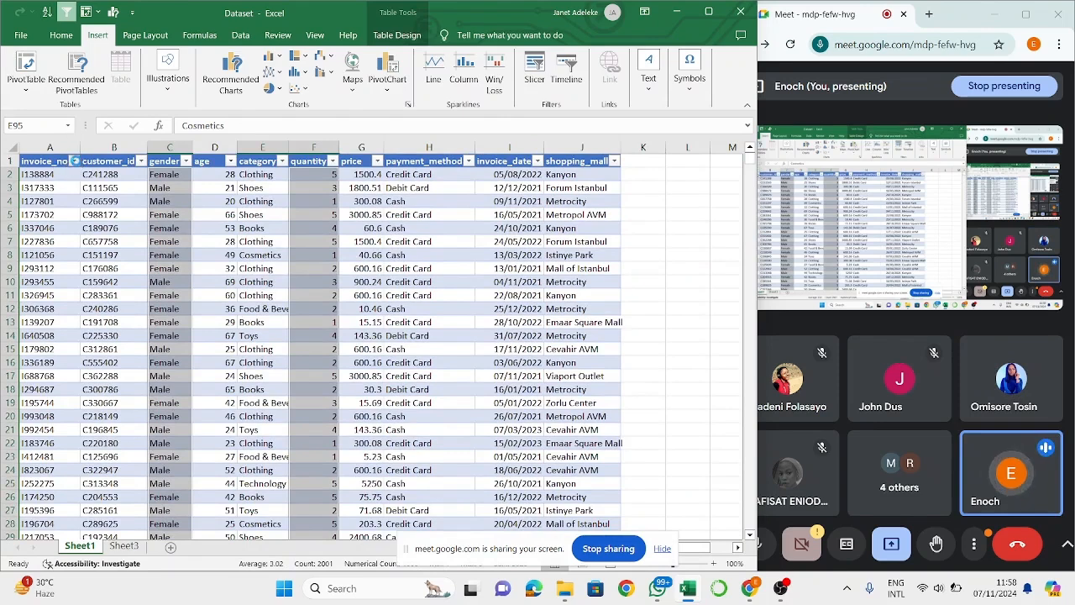
pyautogui.click(74, 161)
pyautogui.scroll(-5, 74, 360)
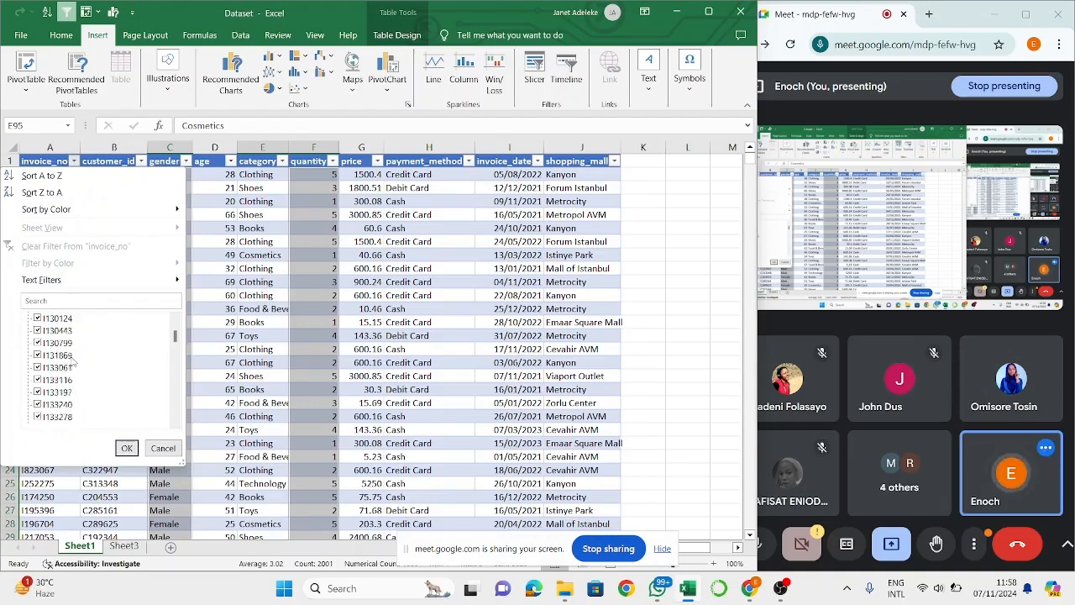
pyautogui.scroll(-5, 74, 361)
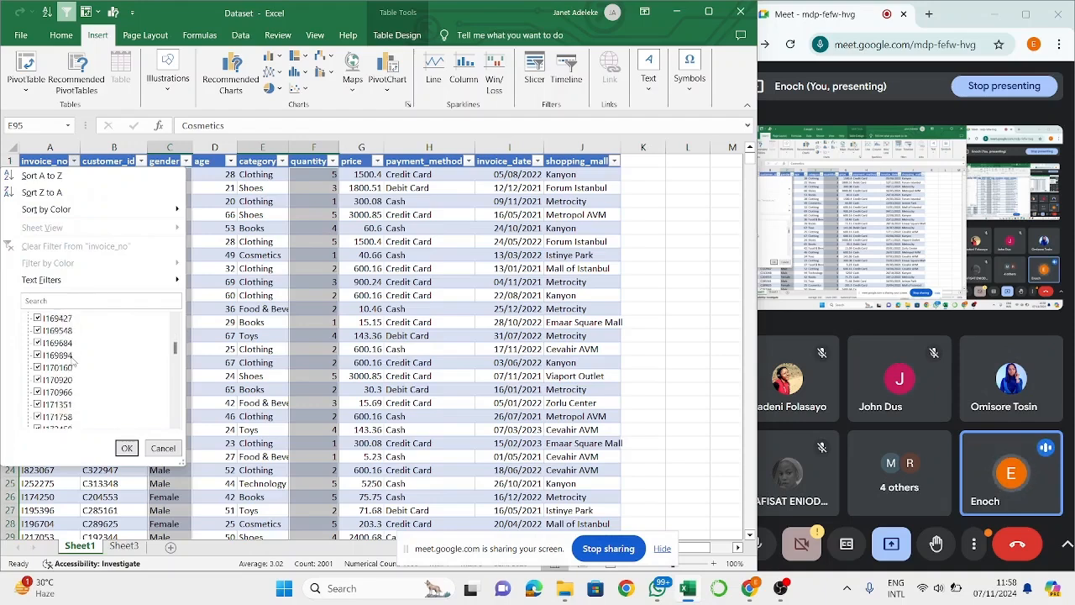
pyautogui.scroll(-6, 74, 360)
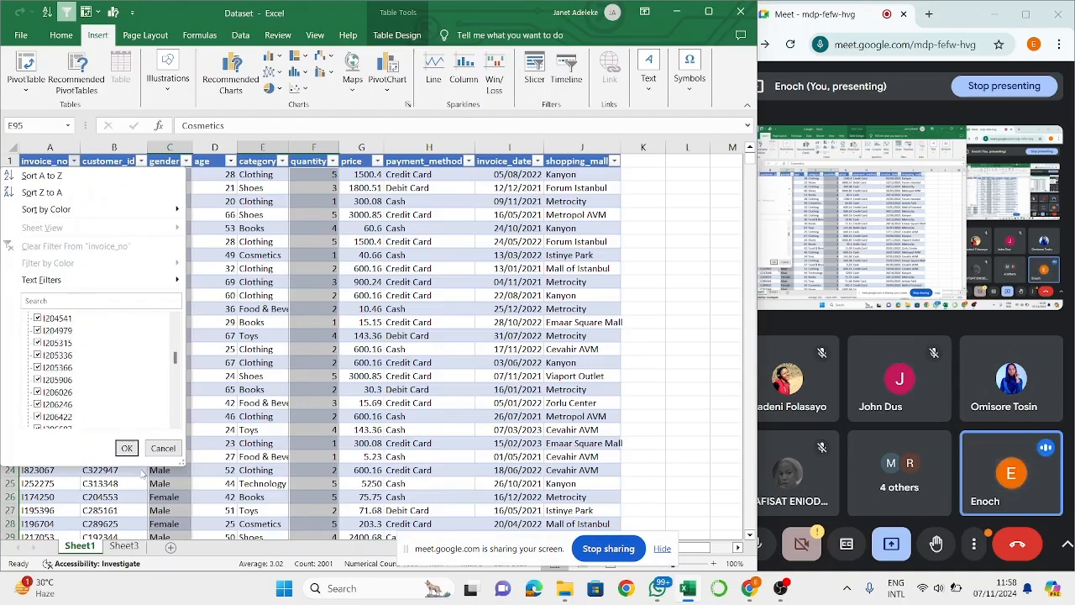
pyautogui.click(126, 448)
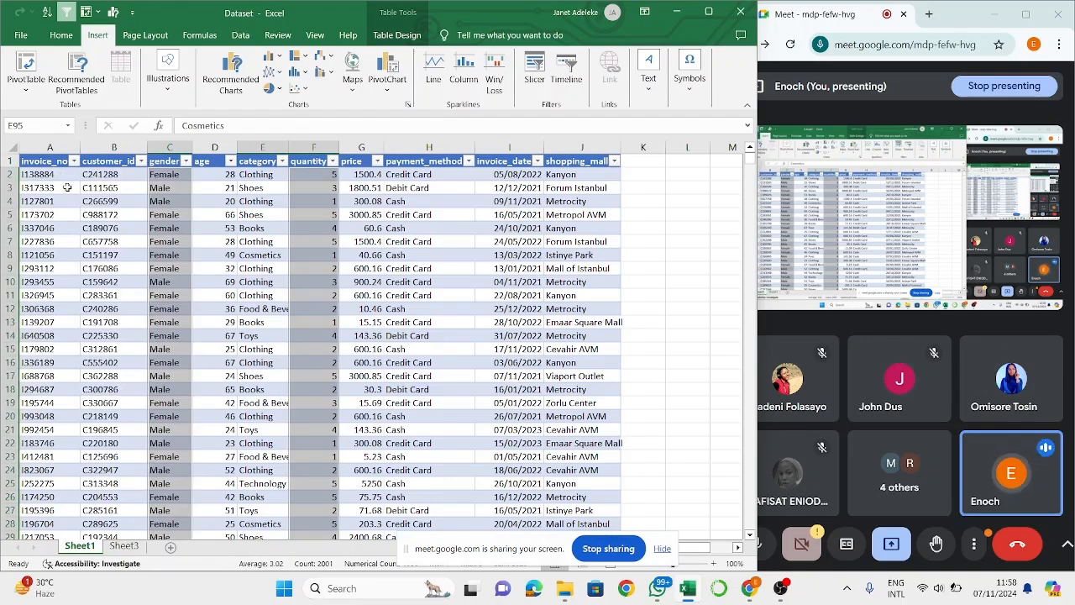
pyautogui.click(68, 188)
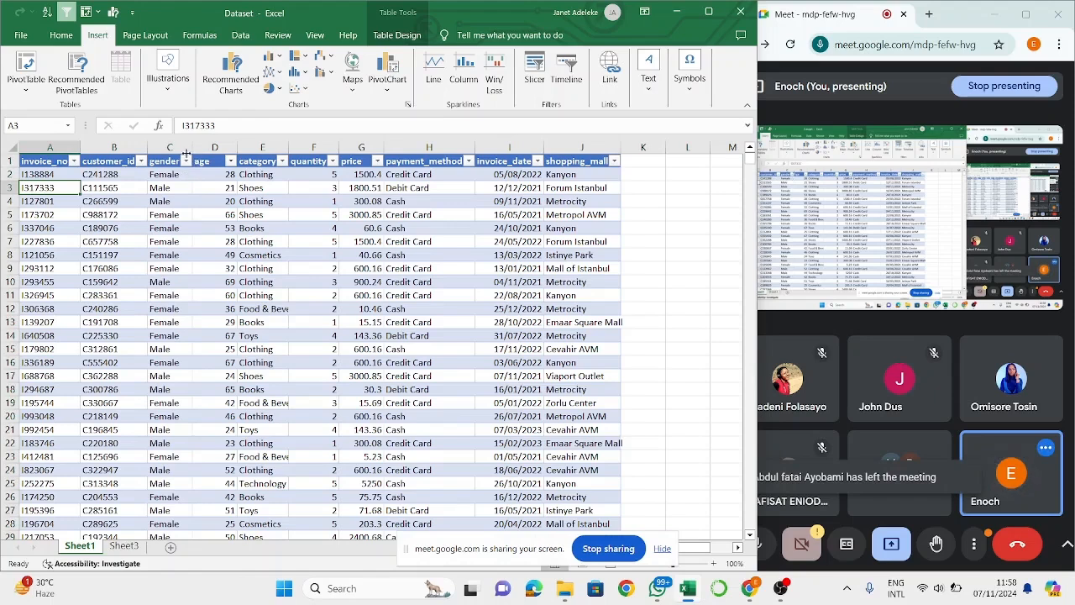
pyautogui.click(185, 161)
pyautogui.click(257, 312)
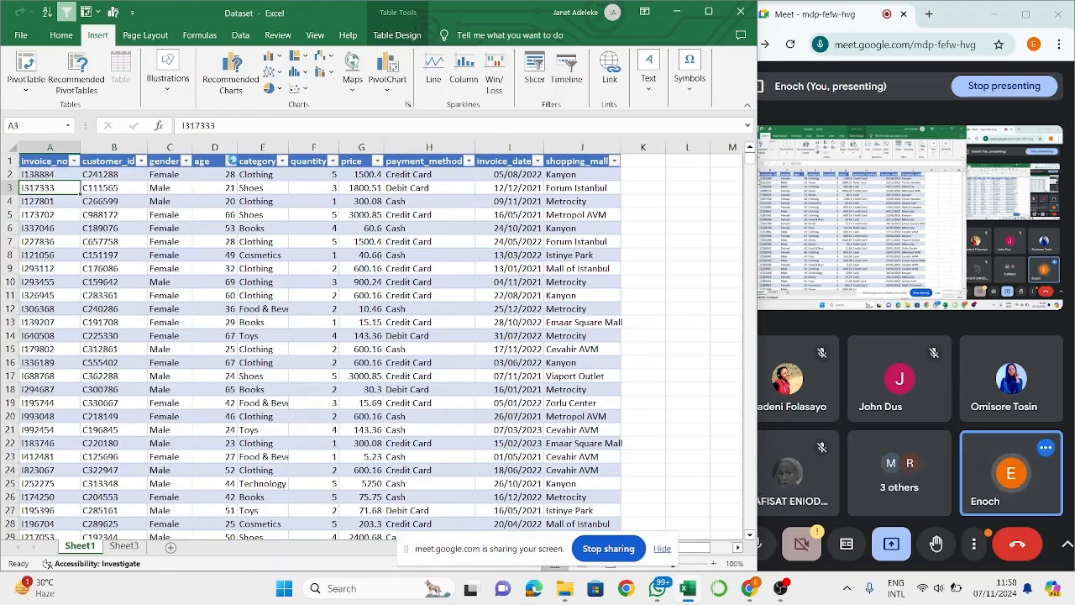
pyautogui.click(230, 160)
pyautogui.click(231, 160)
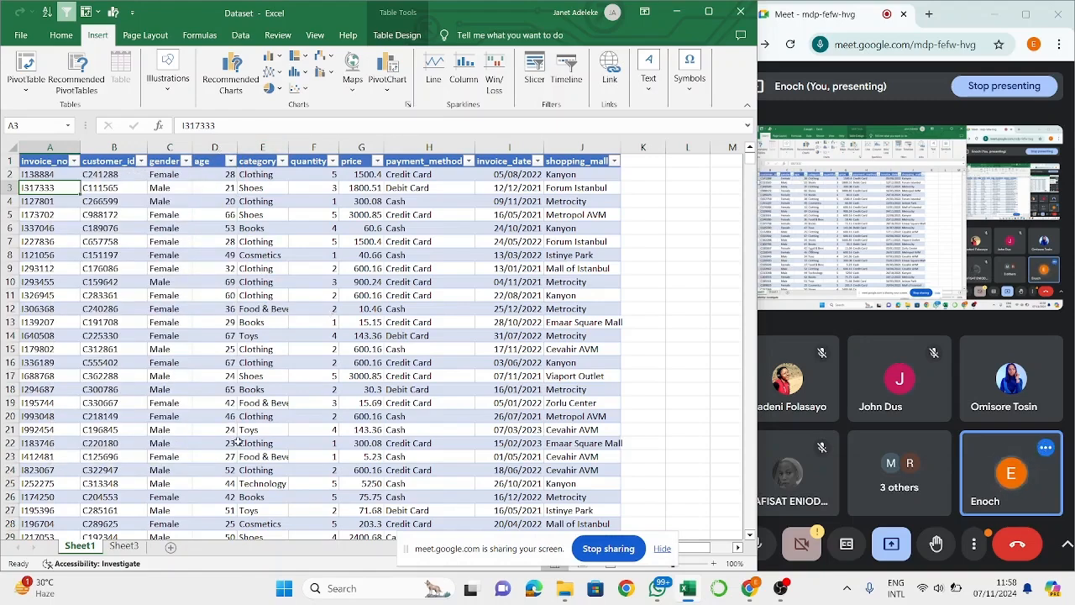
# - Inspect the Female row and the fields of the gender PivotTable on Sheet3, and return to the dataset on Sheet1
pyautogui.click(123, 546)
pyautogui.click(71, 205)
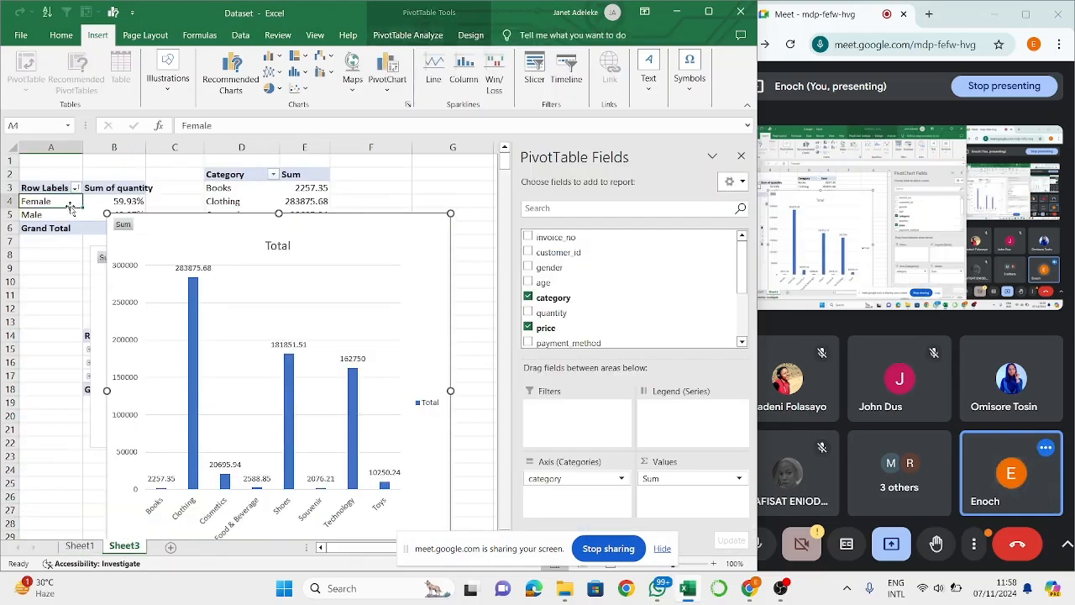
pyautogui.click(111, 199)
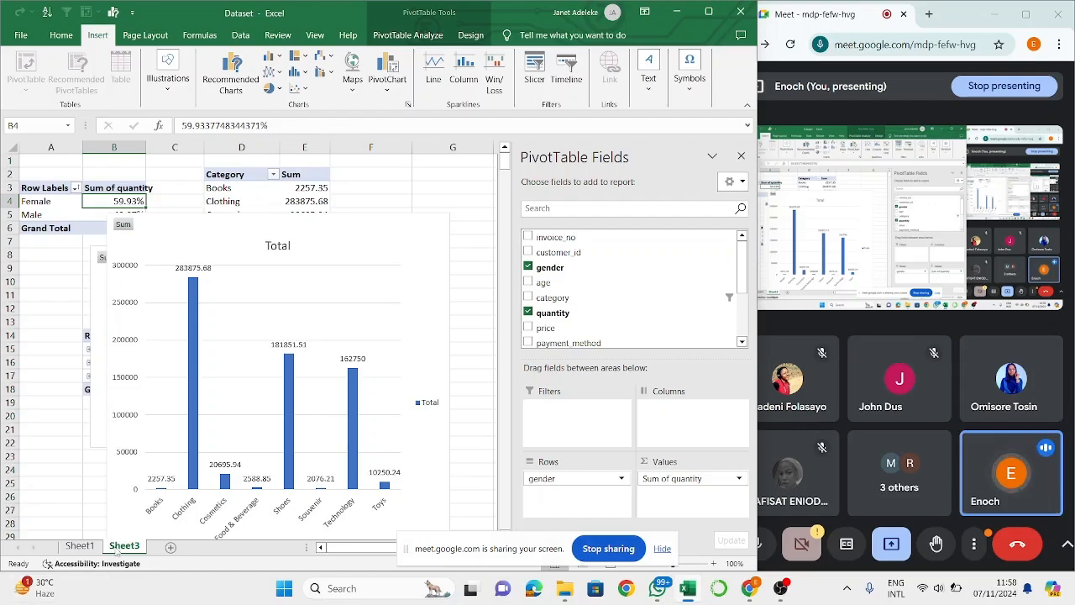
pyautogui.click(96, 546)
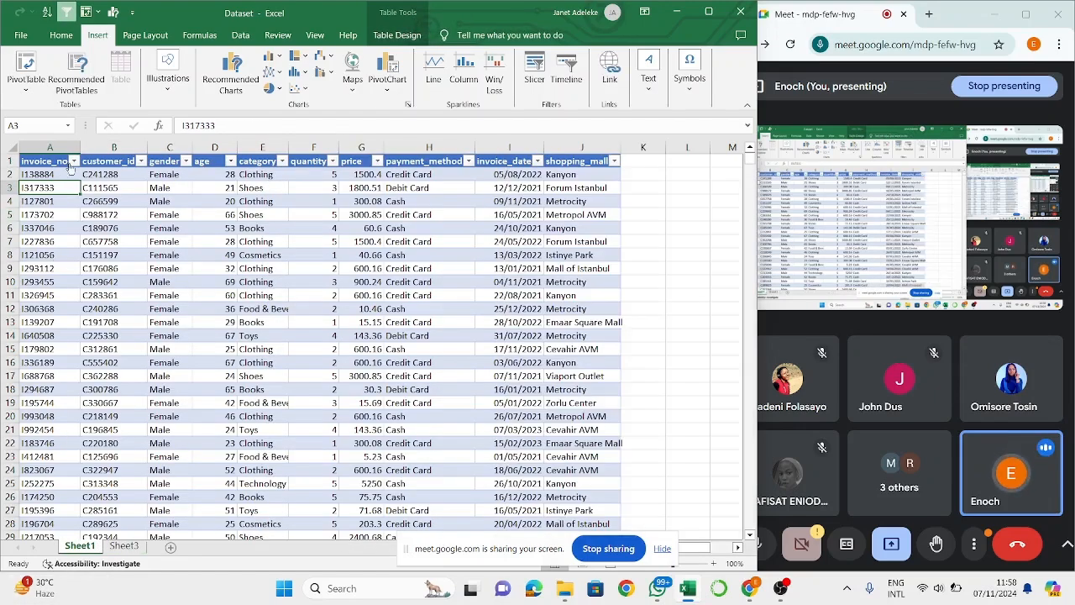
# - Inspect the filter options of the invoice_no column and the category header in the dataset on Sheet1
pyautogui.click(74, 160)
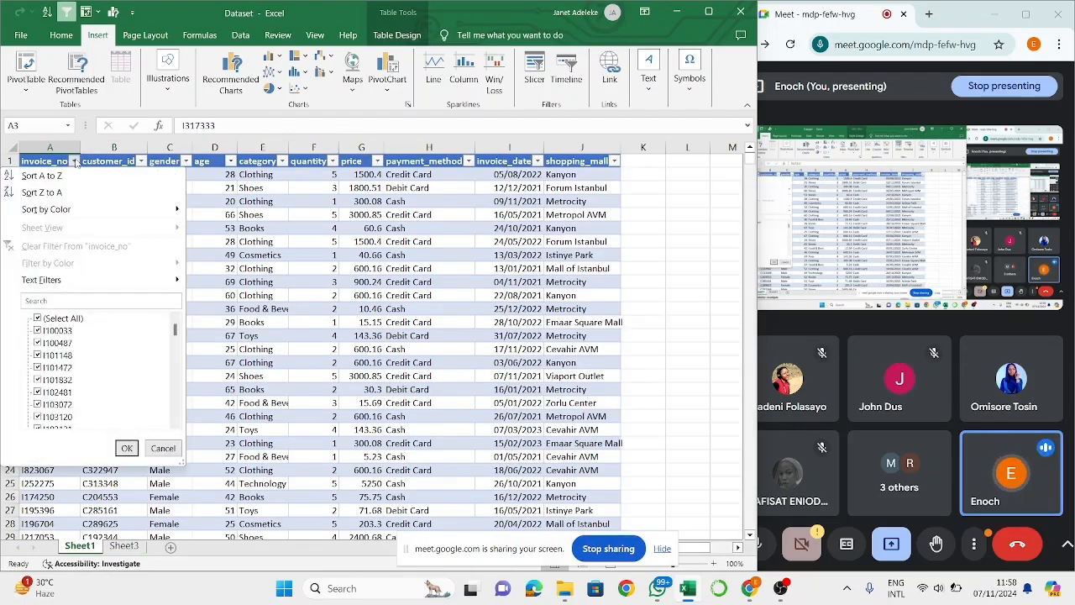
pyautogui.click(367, 269)
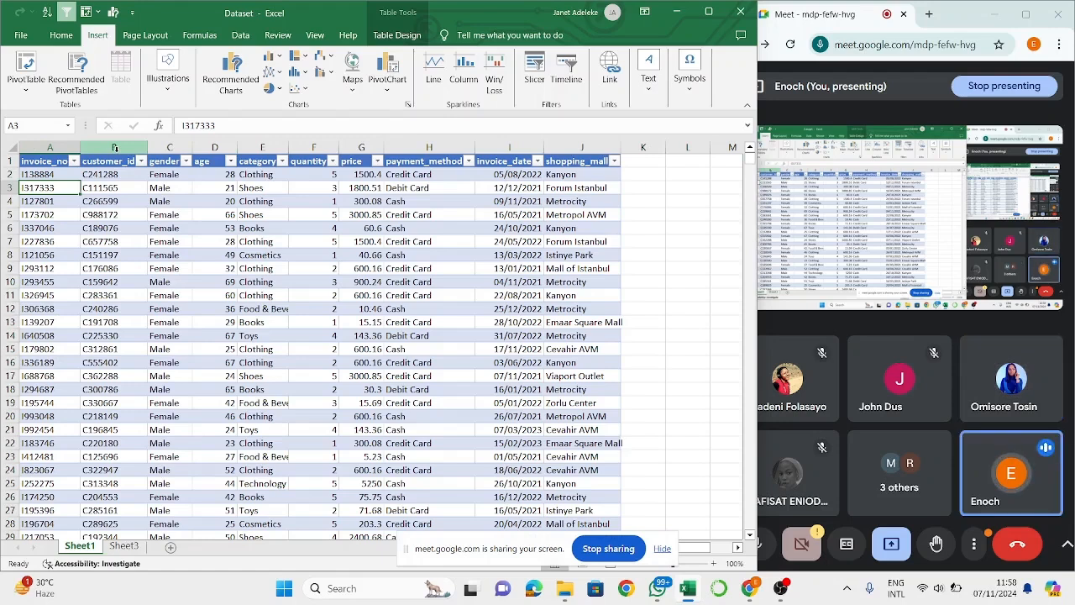
pyautogui.click(242, 166)
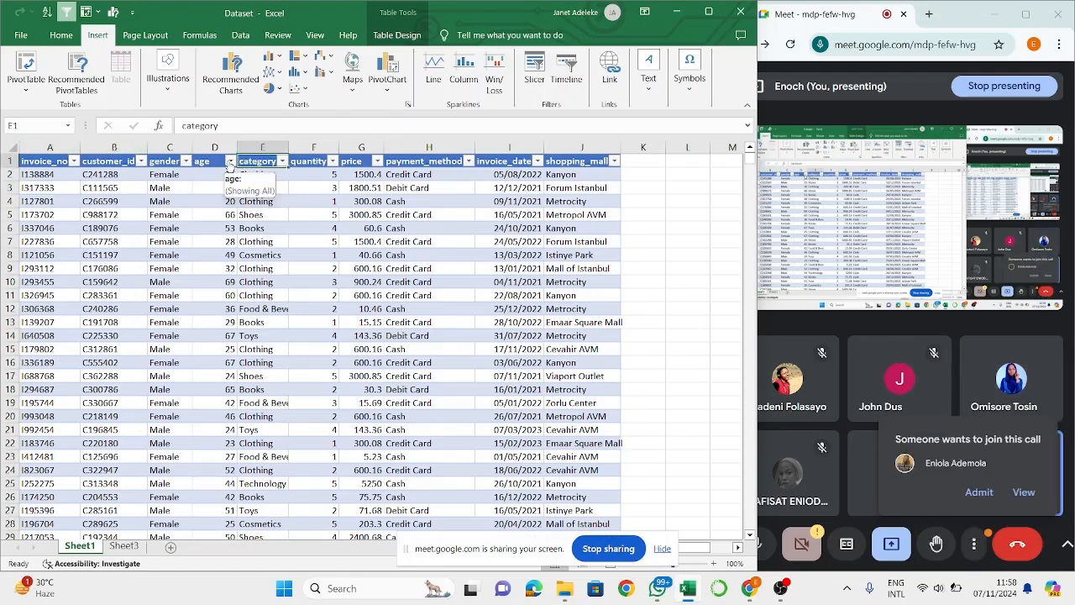
# - Admit the waiting participant to the Google Meet call and return to the dataset in Excel
pyautogui.click(974, 497)
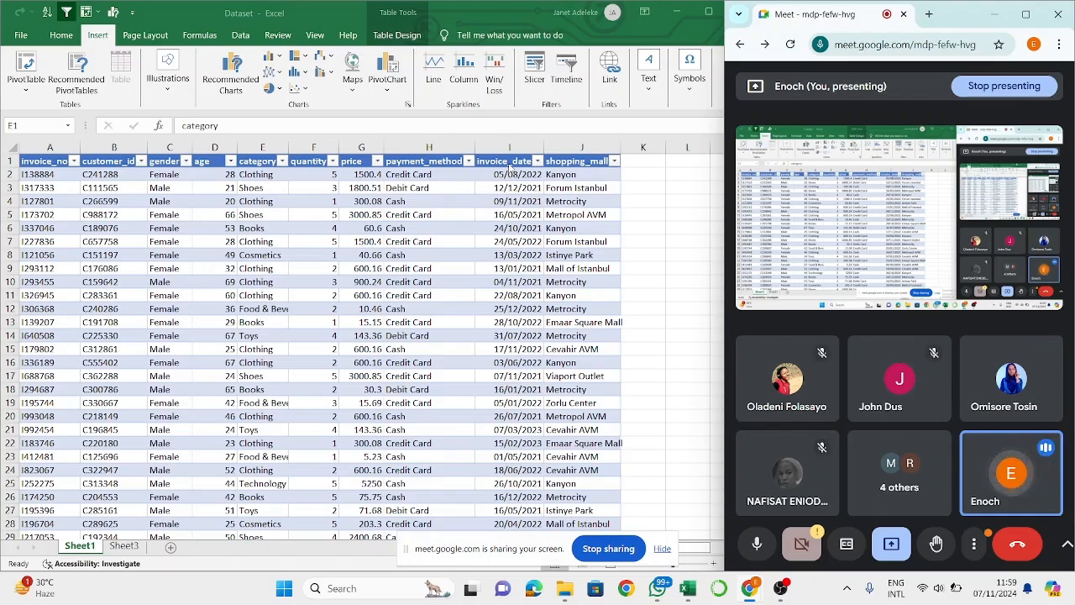
pyautogui.click(427, 255)
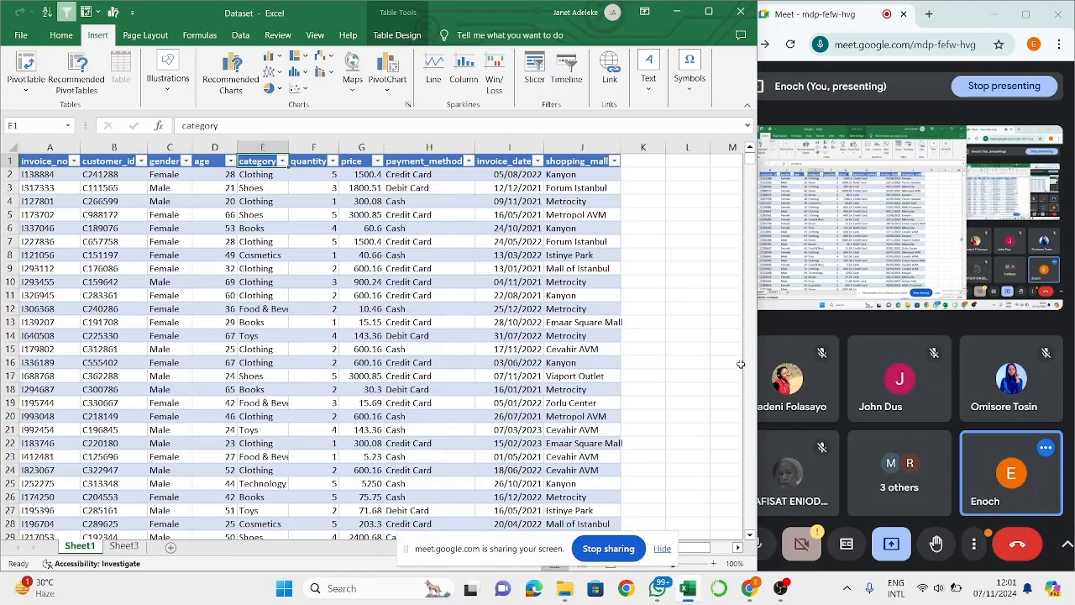
pyautogui.click(514, 281)
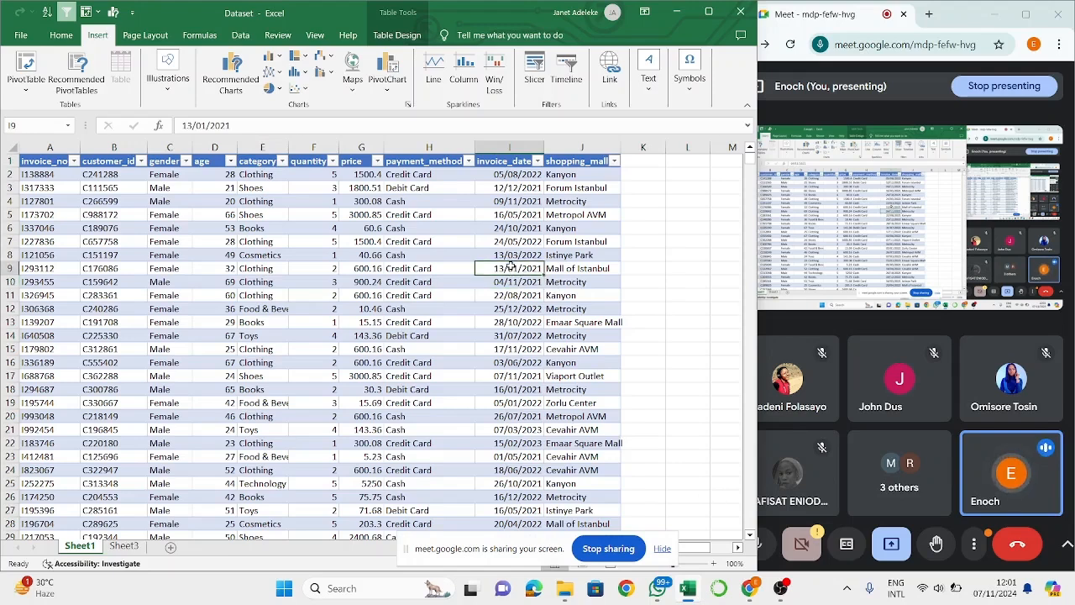
pyautogui.click(404, 203)
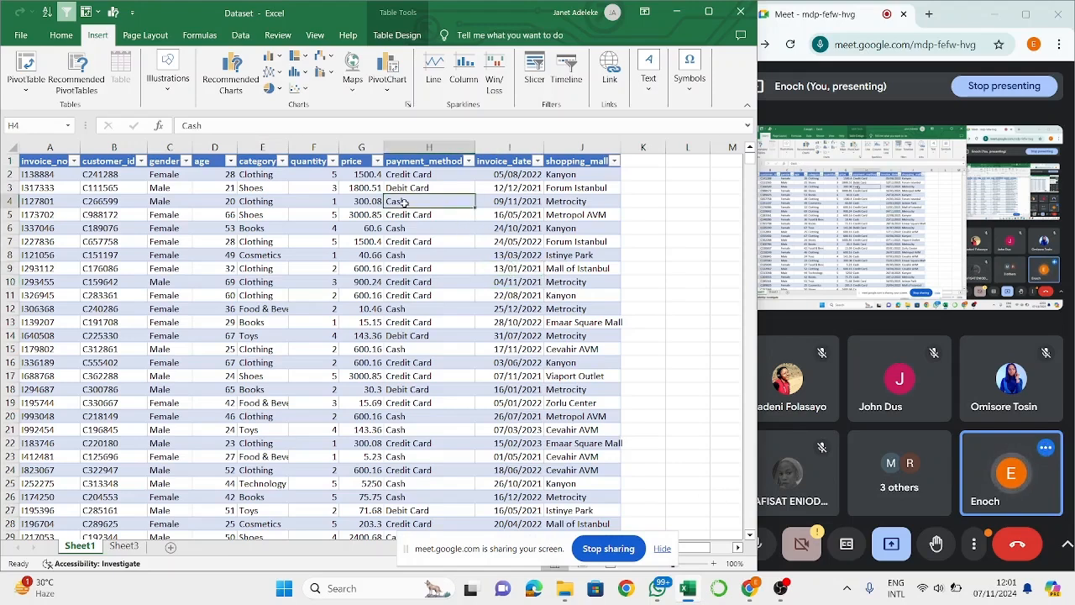
pyautogui.click(272, 206)
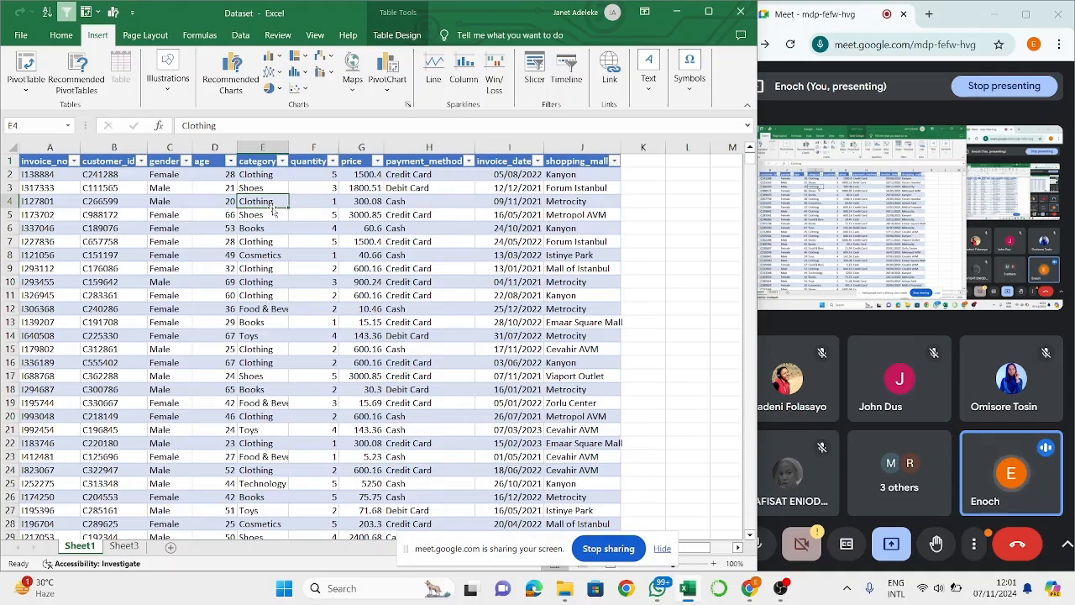